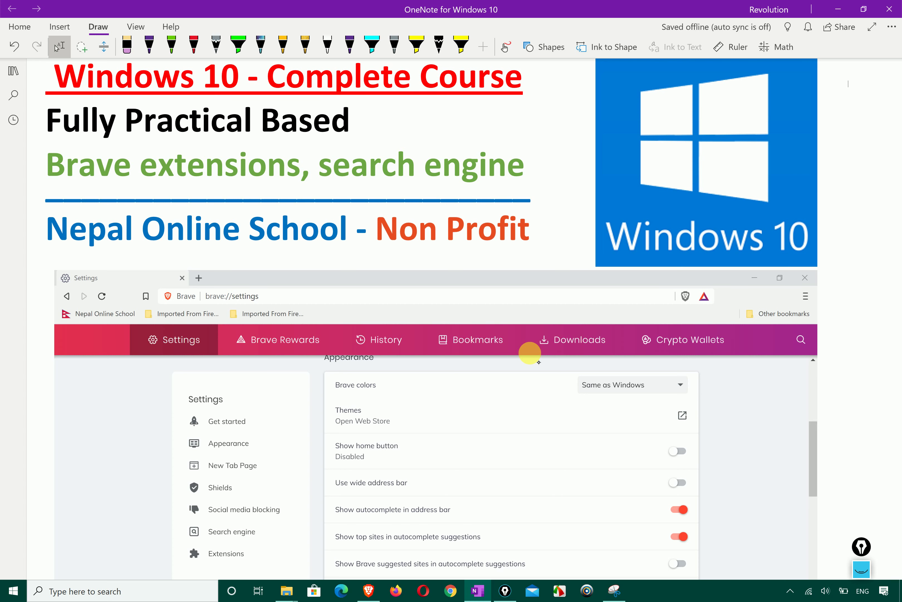
# Show the desktop, switch to the Brave browser in a maximized window, and open its settings page.
pyautogui.press('super+d')
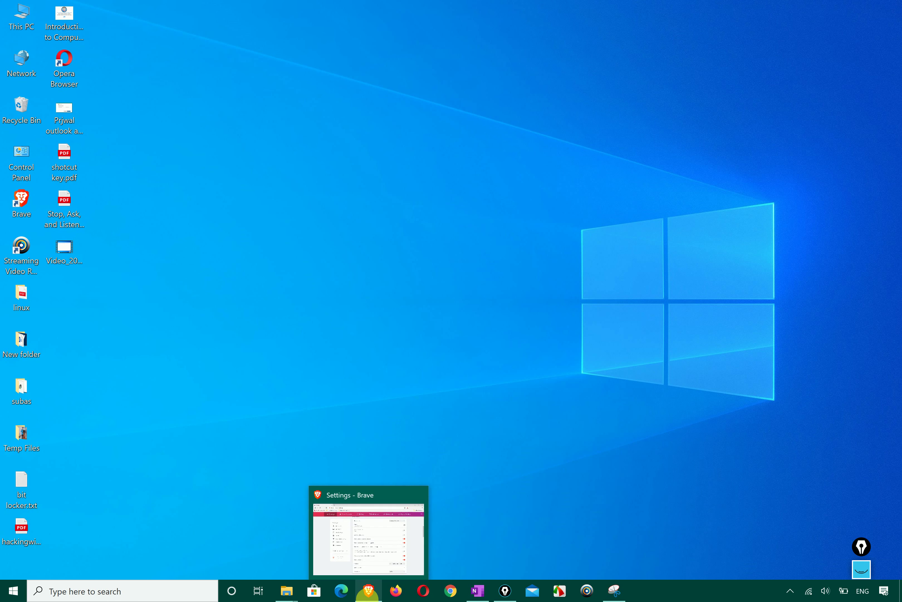
pyautogui.click(420, 492)
pyautogui.click(368, 590)
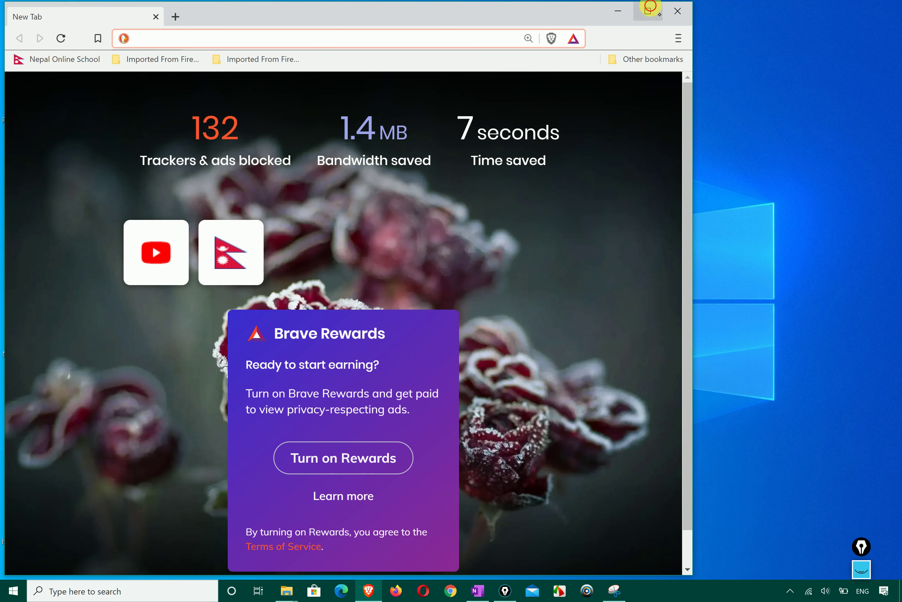
pyautogui.click(648, 11)
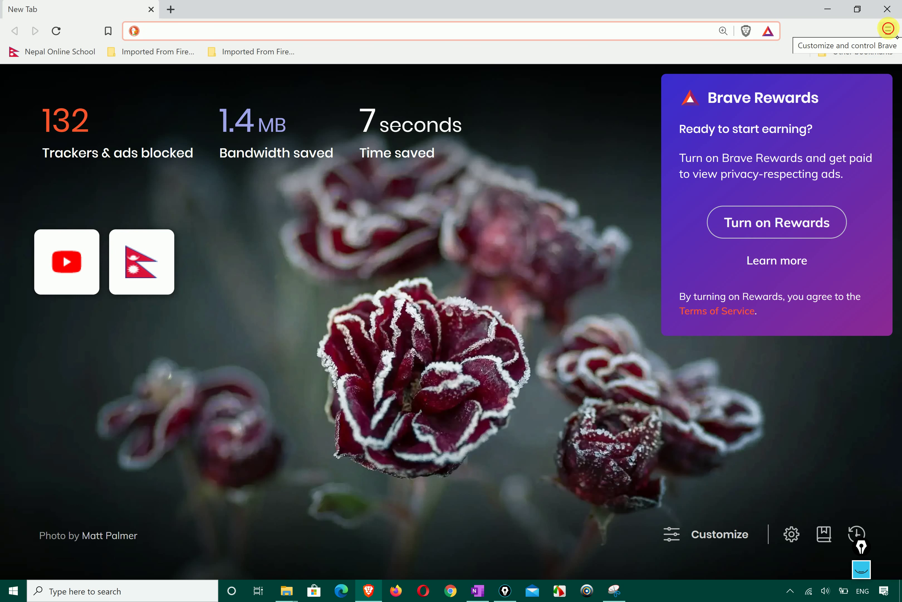
pyautogui.click(888, 29)
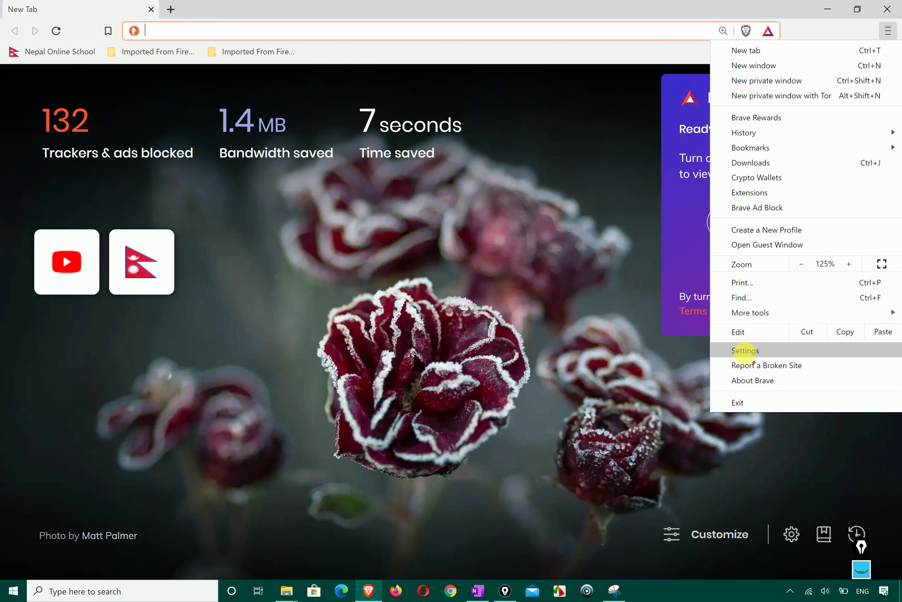
pyautogui.click(751, 350)
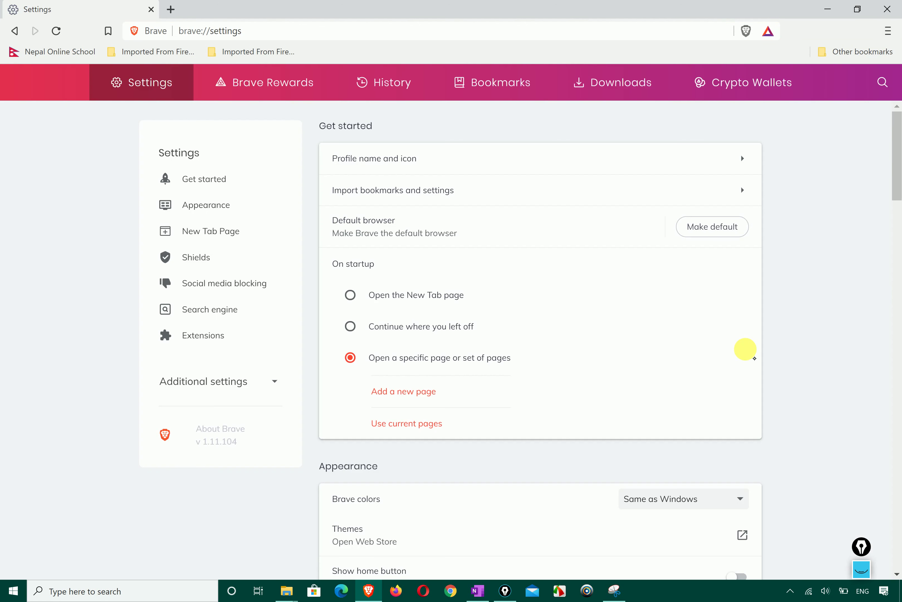
# Circle the Search engine and Extensions entries in red with the on-screen annotation pen while the Appearance settings are shown.
pyautogui.scroll(-4, 577, 300)
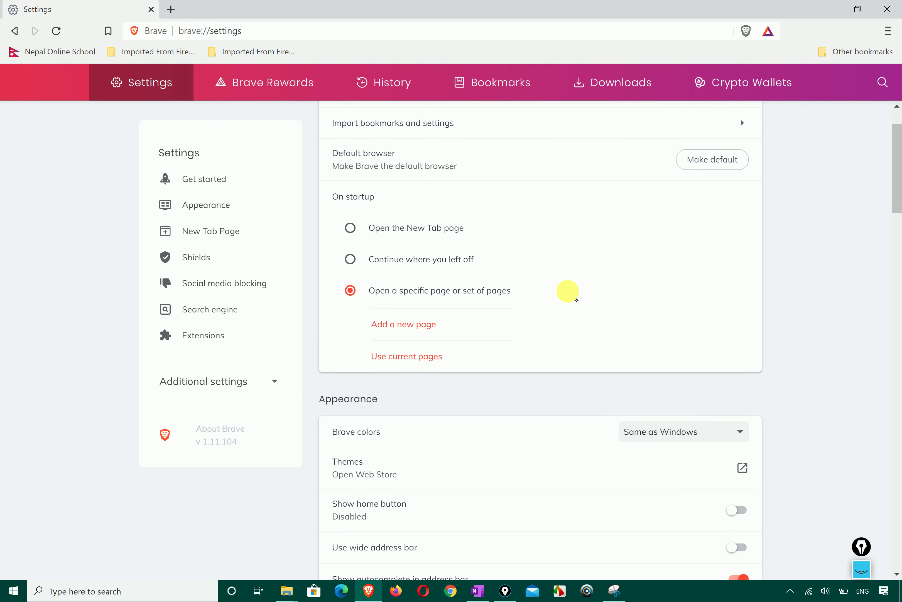
pyautogui.scroll(2, 576, 300)
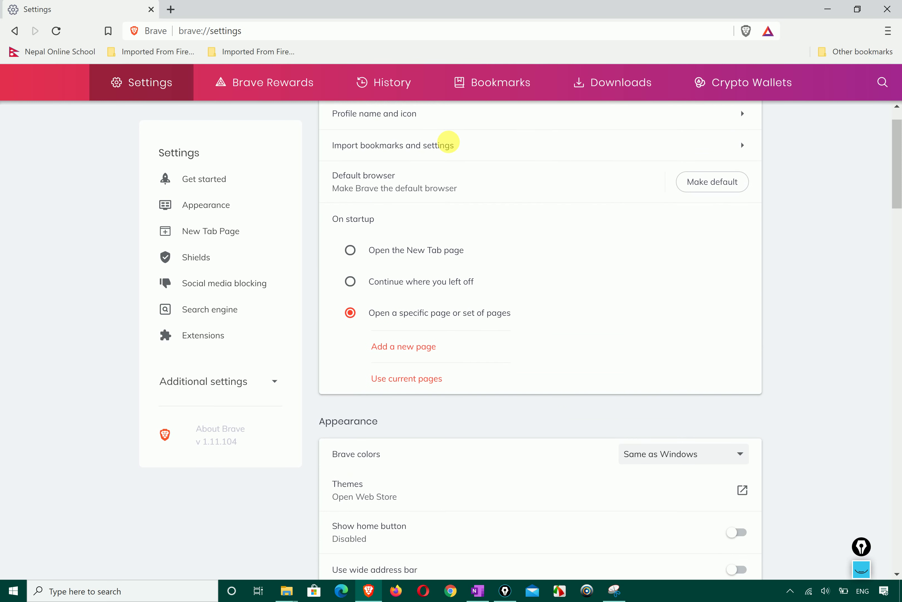
pyautogui.scroll(1, 410, 151)
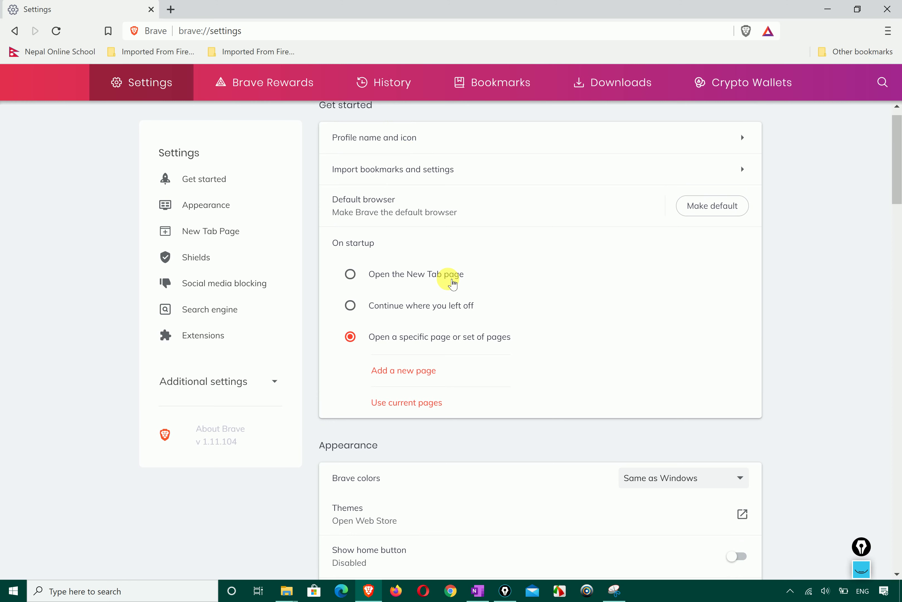
pyautogui.scroll(-7, 450, 282)
pyautogui.scroll(-2, 451, 281)
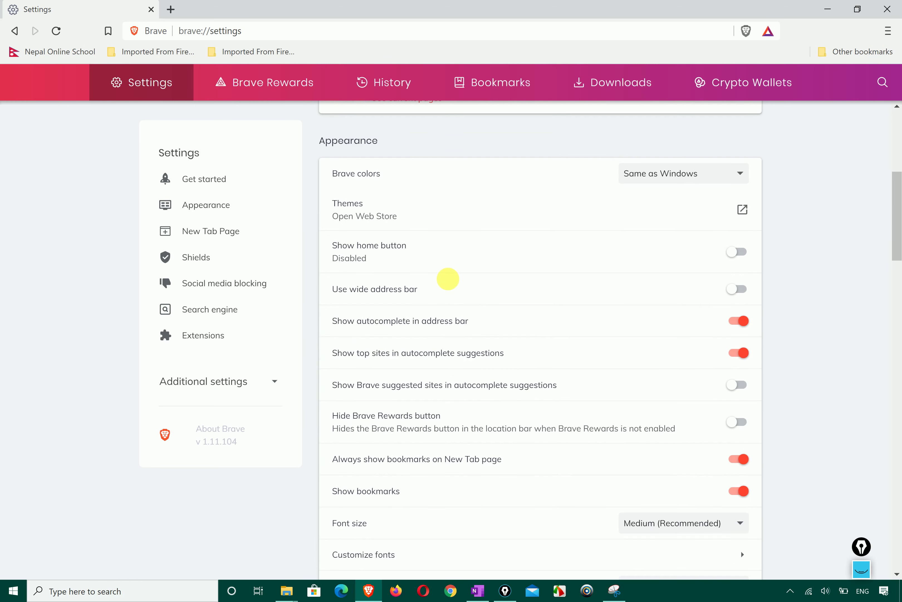
pyautogui.moveTo(853, 582); pyautogui.dragTo(865, 447)
pyautogui.click(864, 445)
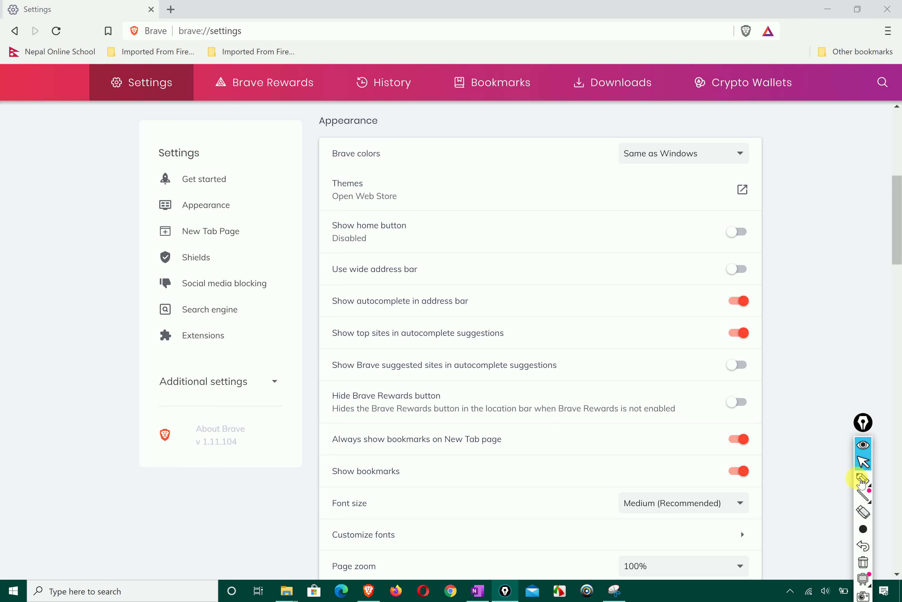
pyautogui.click(863, 479)
pyautogui.moveTo(142, 351)
pyautogui.mouseDown()
pyautogui.moveTo(224, 364)
pyautogui.moveTo(262, 309)
pyautogui.moveTo(129, 303)
pyautogui.moveTo(124, 329)
pyautogui.moveTo(145, 356)
pyautogui.mouseUp()
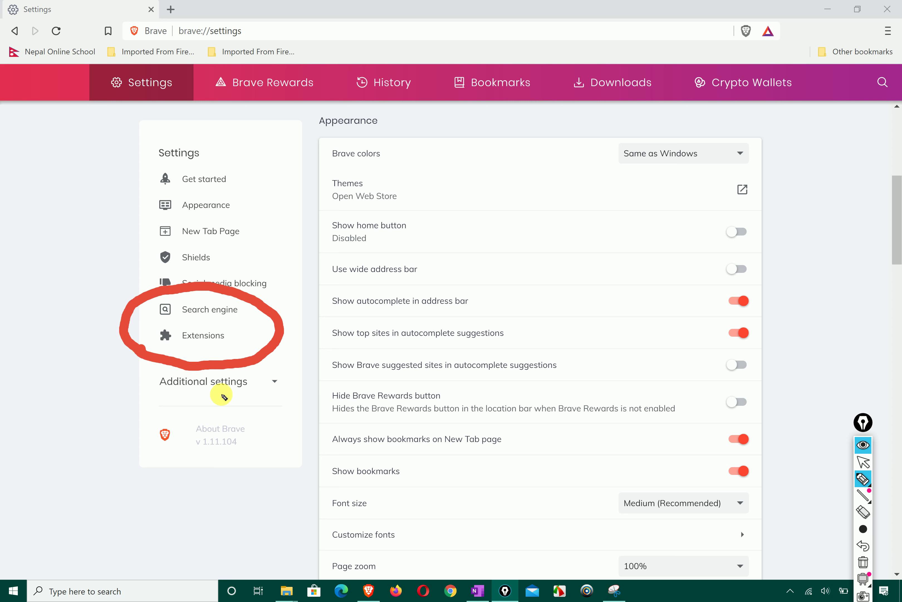
pyautogui.click(864, 464)
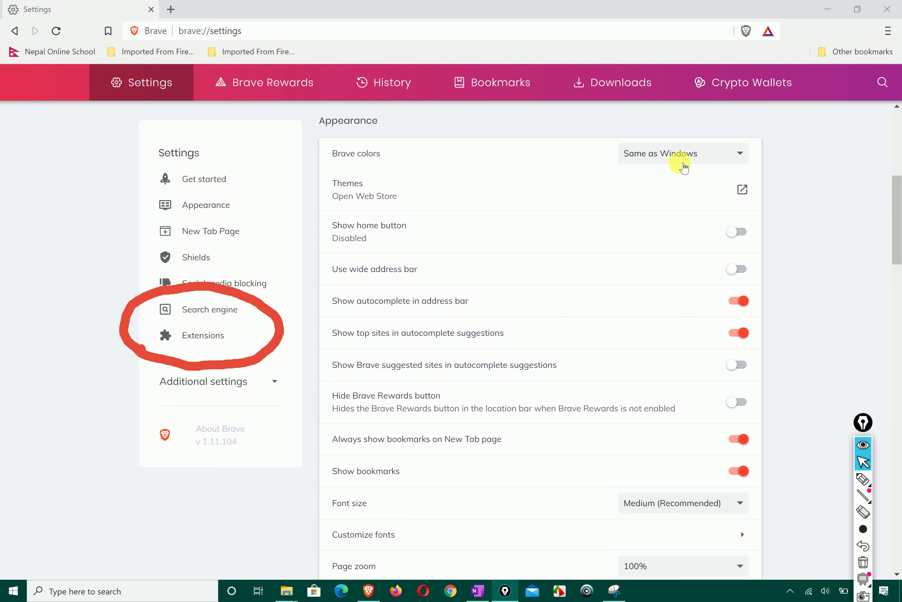
# Try Dark and Light for Brave colors, and return the option to Same as Windows.
pyautogui.click(697, 160)
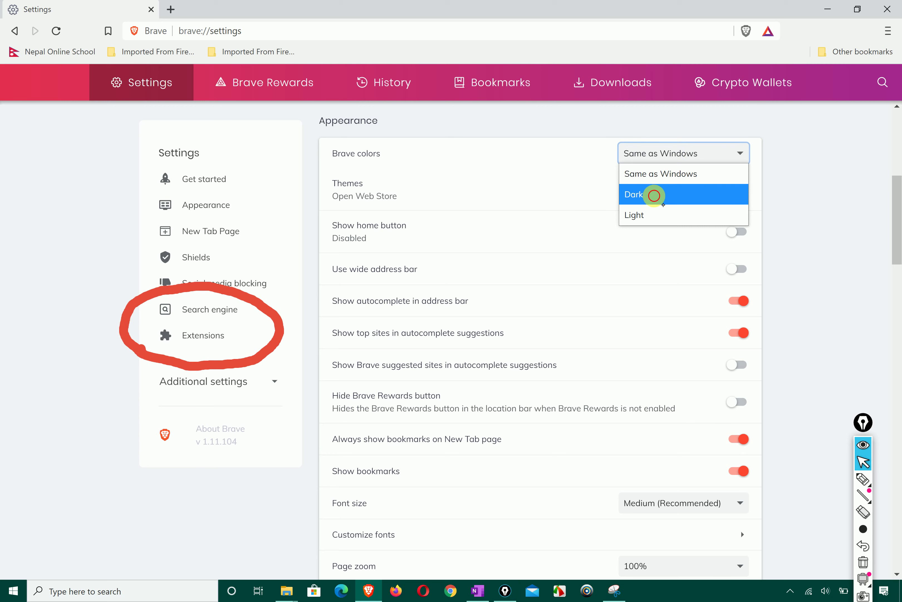
pyautogui.click(645, 194)
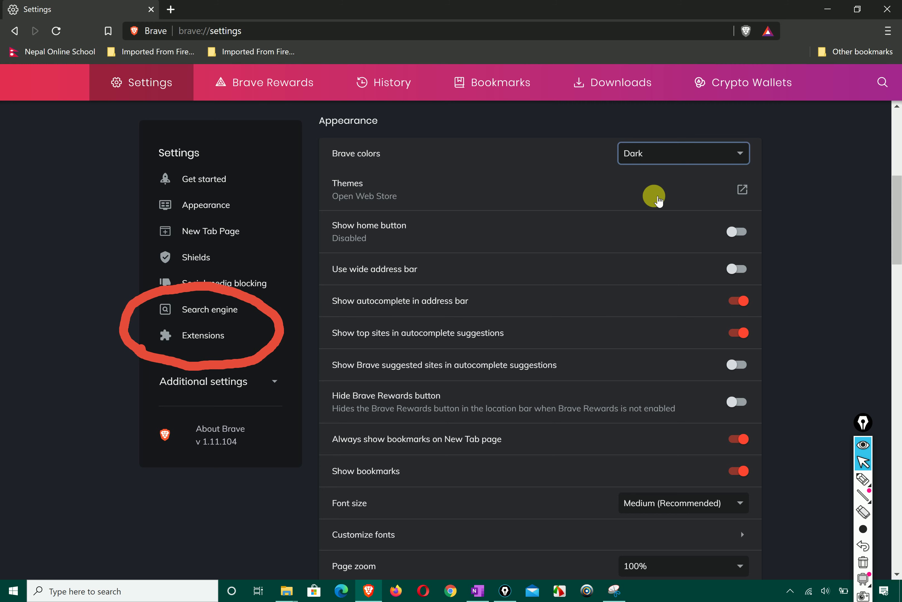
pyautogui.click(701, 156)
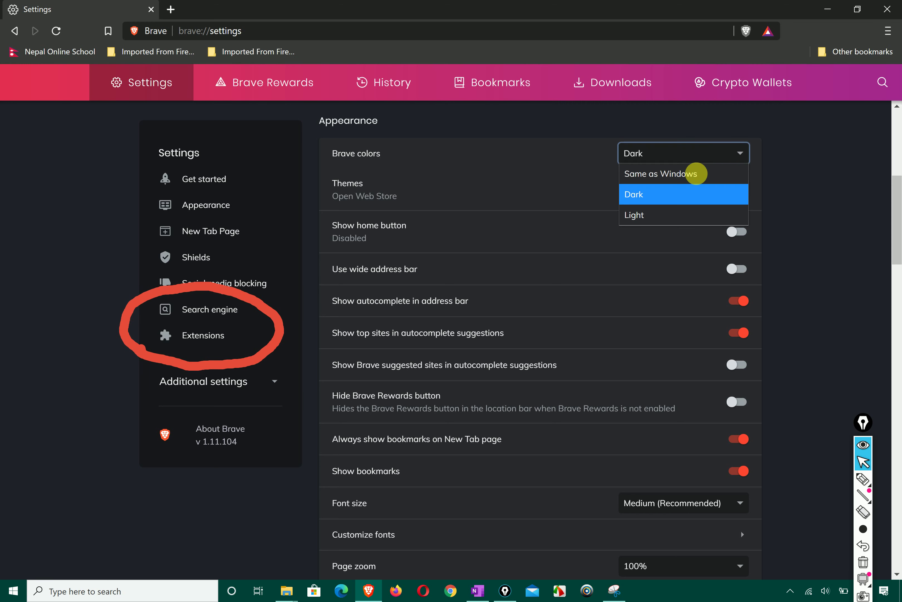
pyautogui.click(671, 214)
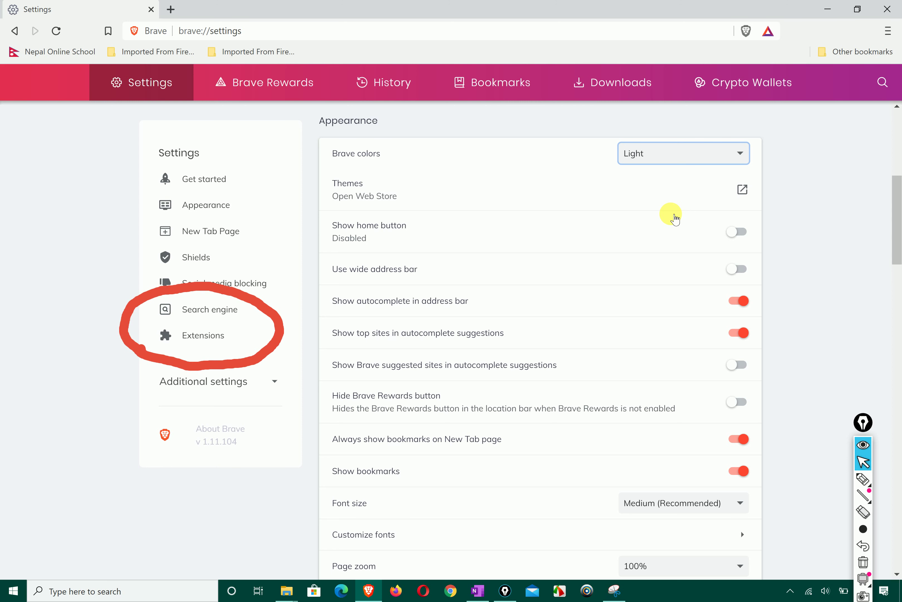
pyautogui.click(728, 154)
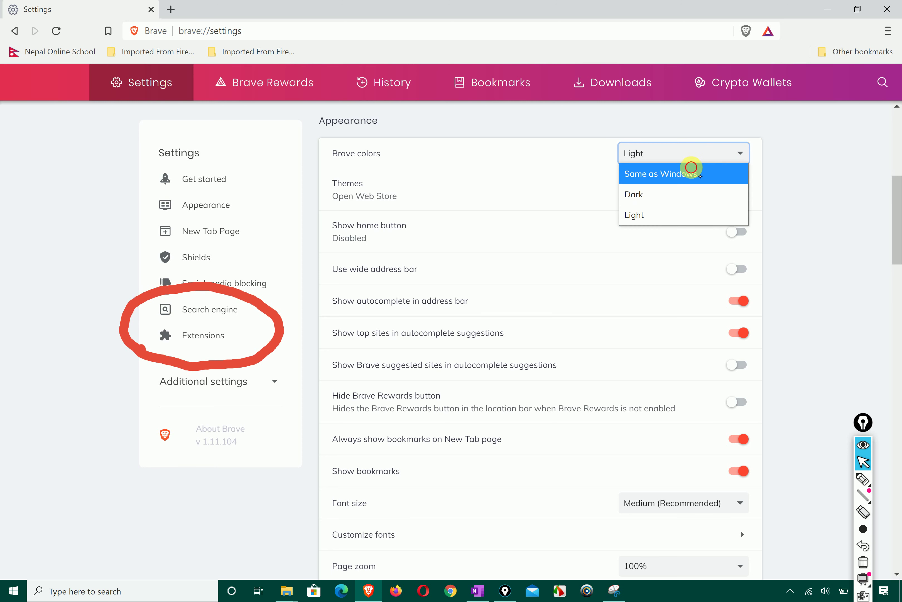
pyautogui.click(700, 175)
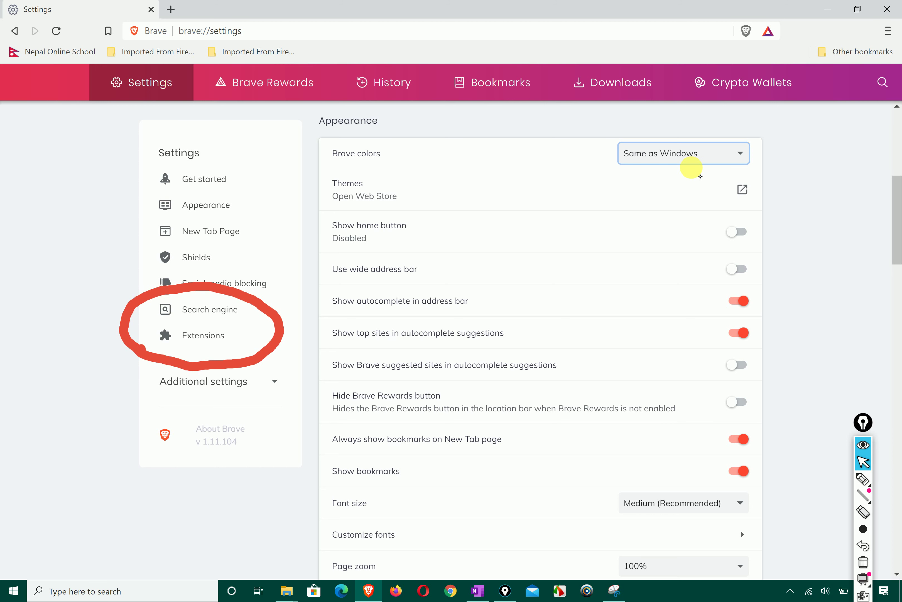
# Preview the Dark option for Brave colors once more and set it to Light.
pyautogui.click(648, 152)
pyautogui.click(649, 194)
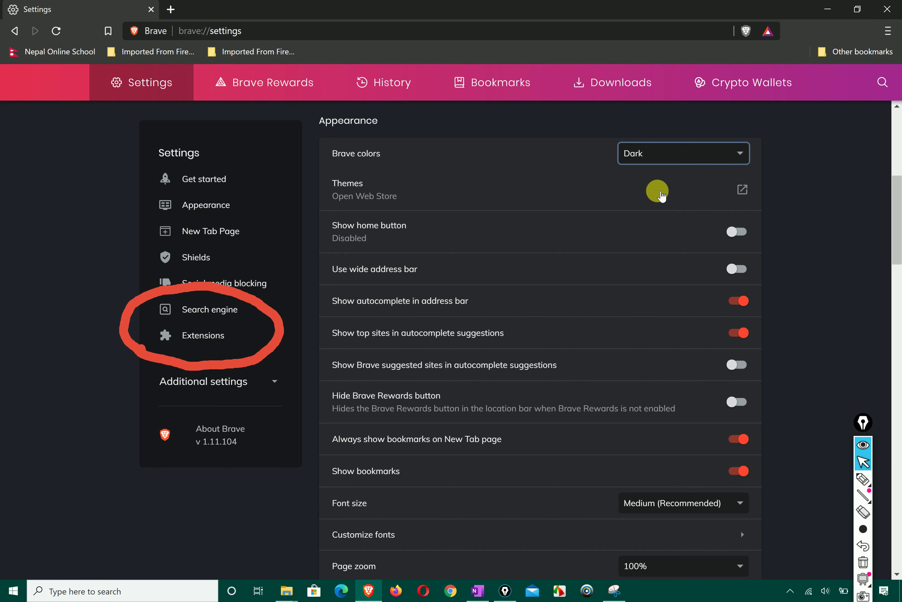
pyautogui.click(704, 152)
pyautogui.click(659, 213)
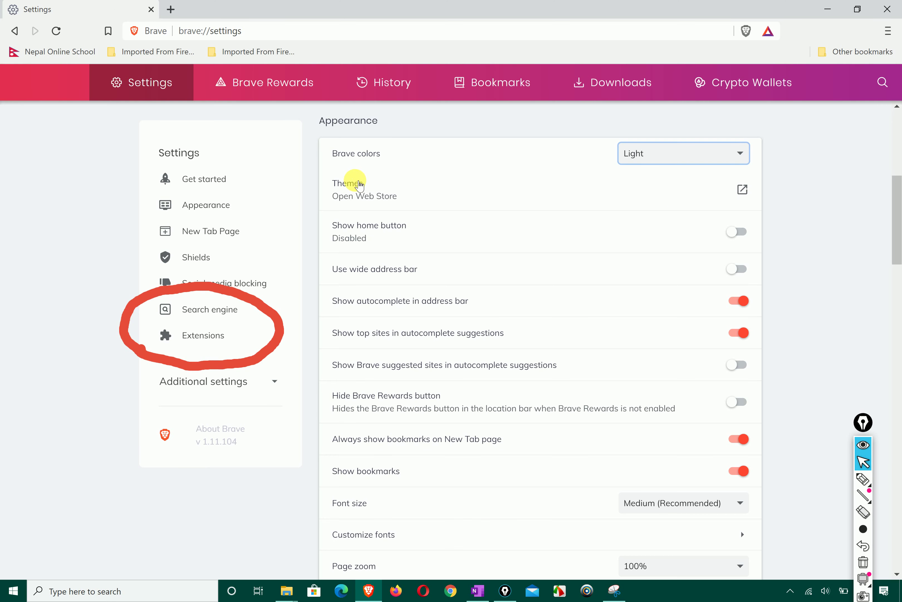
# Open the web store's themes page, check its Extensions and Themes categories, and return to the Settings page.
pyautogui.click(744, 189)
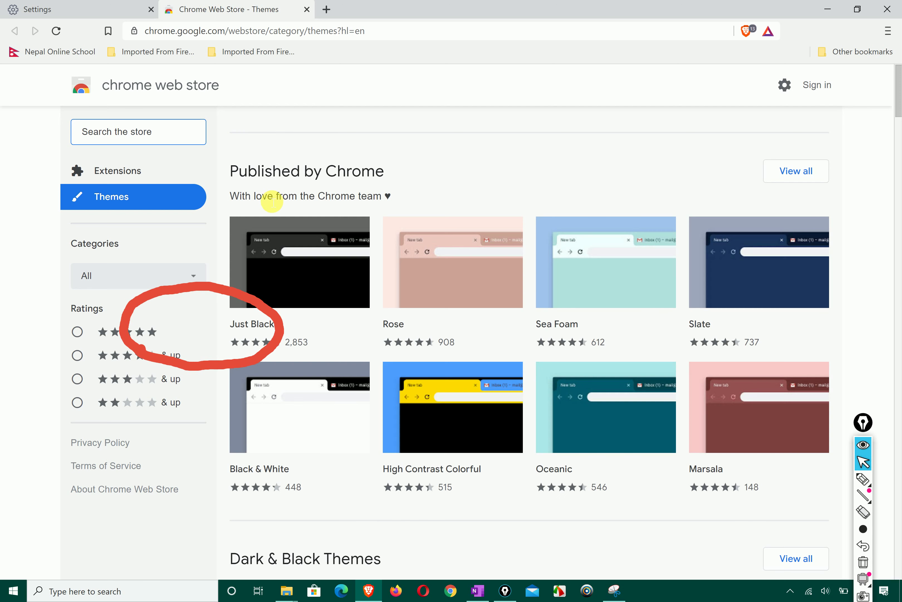
pyautogui.click(157, 175)
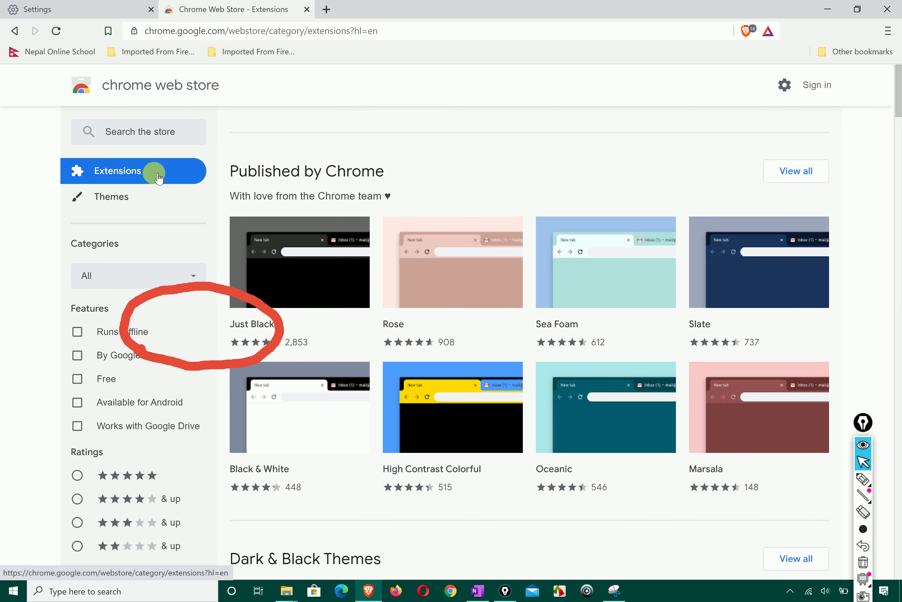
pyautogui.click(140, 190)
pyautogui.hotkey('ctrl', 'shift', 'Tab')
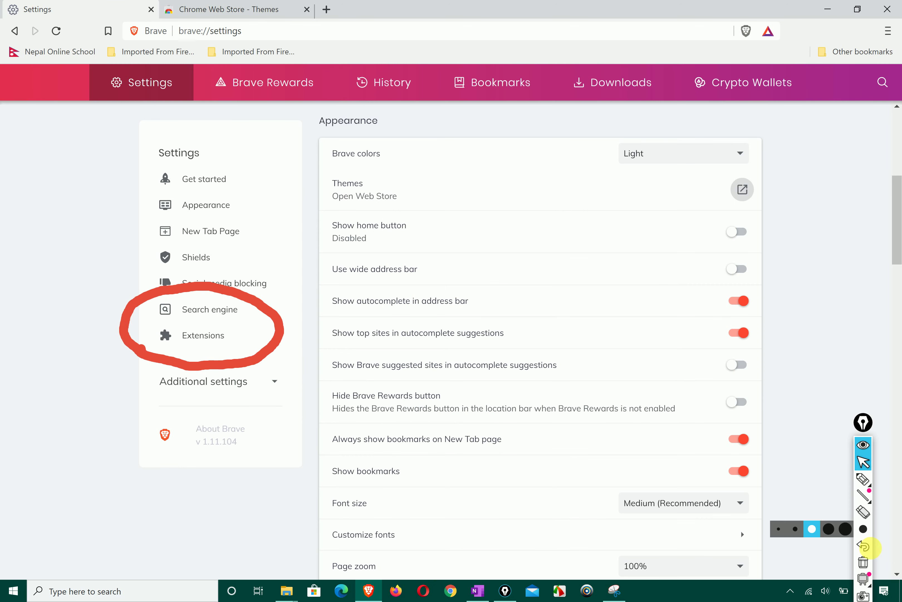
# Clear the earlier drawing and mark Show home button with a red circle and an arrow to the circled navigation buttons.
pyautogui.click(864, 561)
pyautogui.click(864, 482)
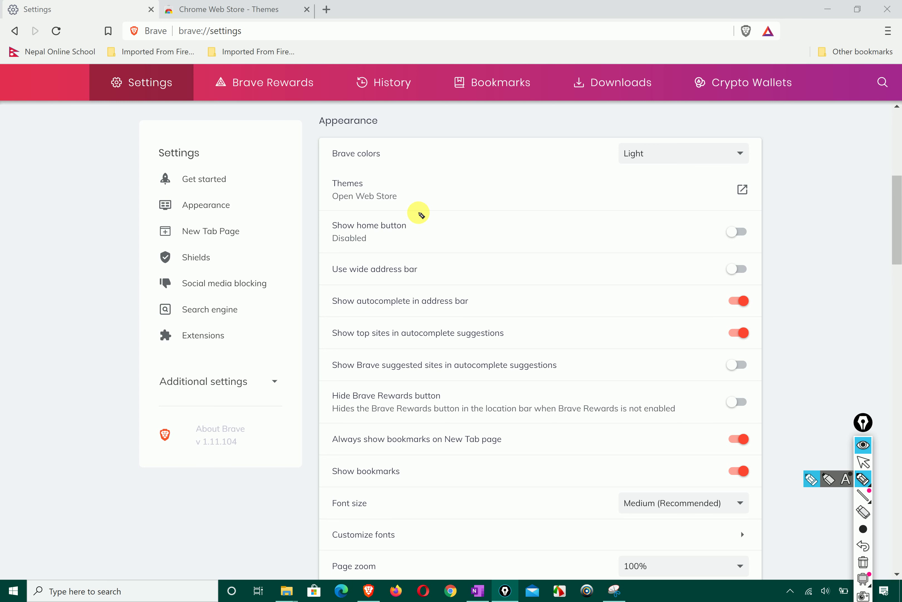
pyautogui.moveTo(419, 210)
pyautogui.mouseDown()
pyautogui.moveTo(311, 225)
pyautogui.moveTo(433, 231)
pyautogui.moveTo(404, 197)
pyautogui.mouseUp()
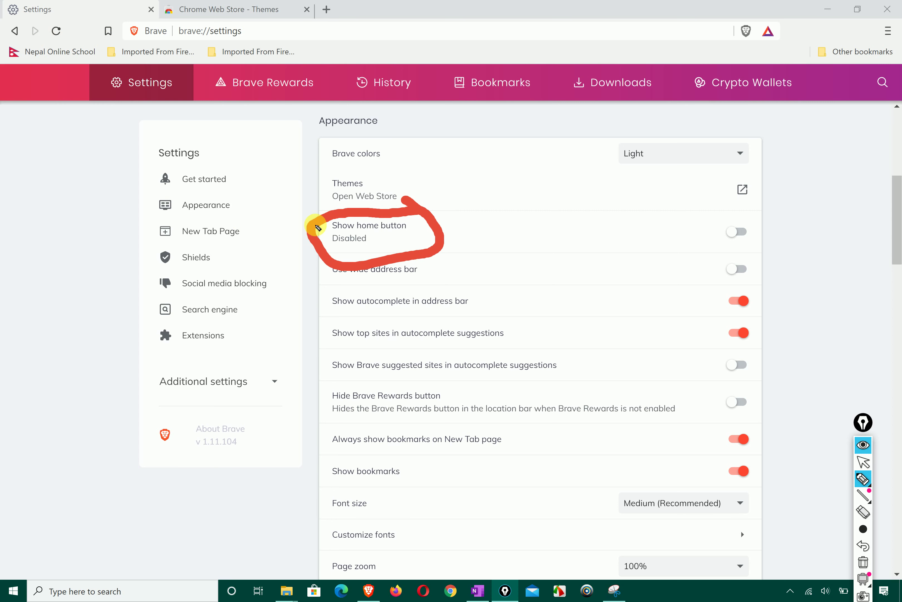
pyautogui.moveTo(312, 232)
pyautogui.mouseDown()
pyautogui.moveTo(137, 115)
pyautogui.moveTo(71, 125)
pyautogui.moveTo(64, 62)
pyautogui.moveTo(105, 73)
pyautogui.mouseUp()
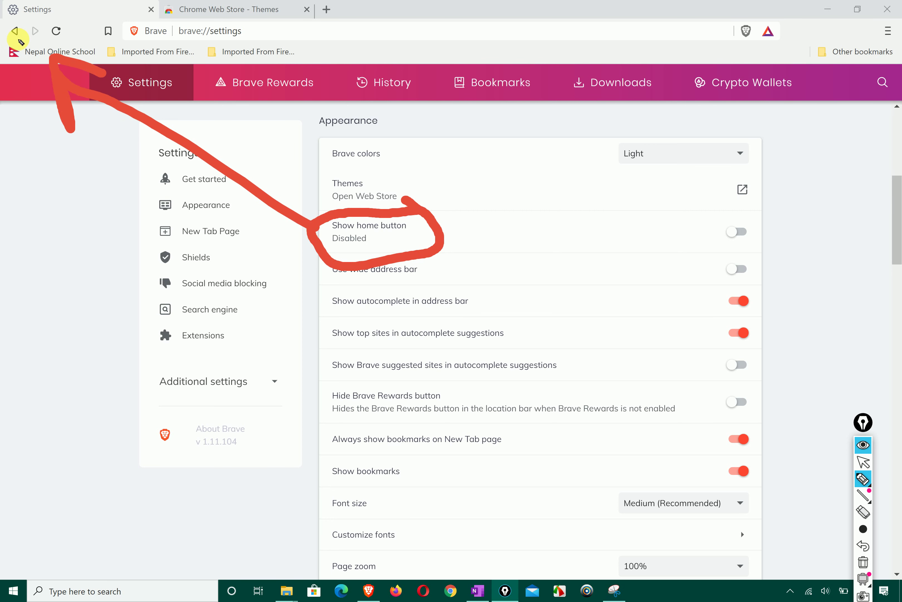
pyautogui.moveTo(6, 40)
pyautogui.mouseDown()
pyautogui.moveTo(25, 48)
pyautogui.moveTo(89, 10)
pyautogui.moveTo(4, 36)
pyautogui.mouseUp()
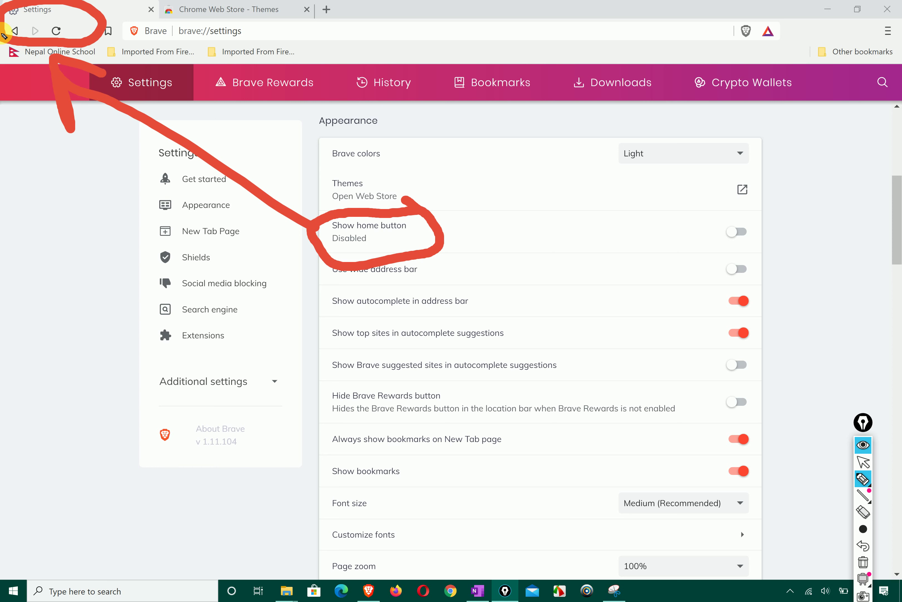
# Put the annotation pen away and enable Show home button in the Appearance settings.
pyautogui.click(864, 462)
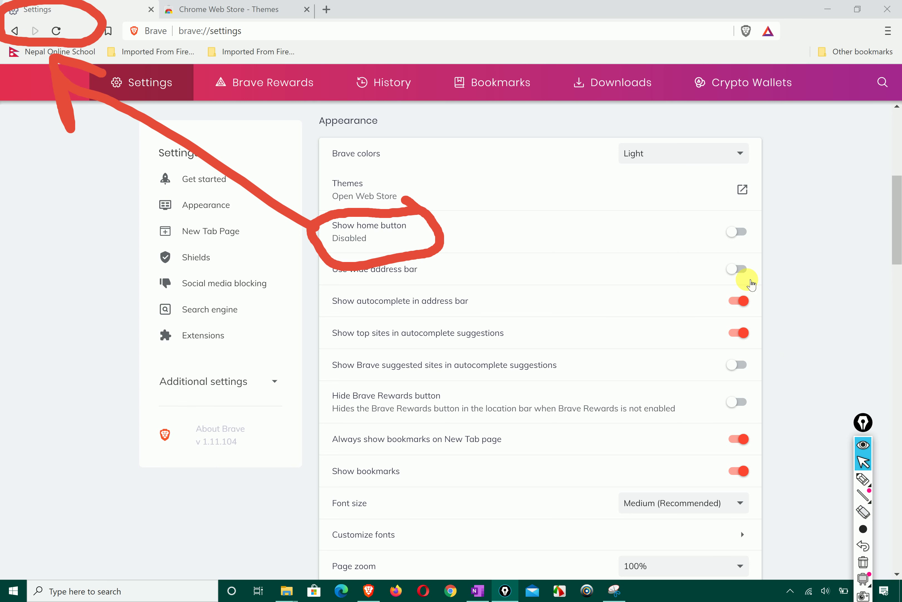
pyautogui.click(738, 232)
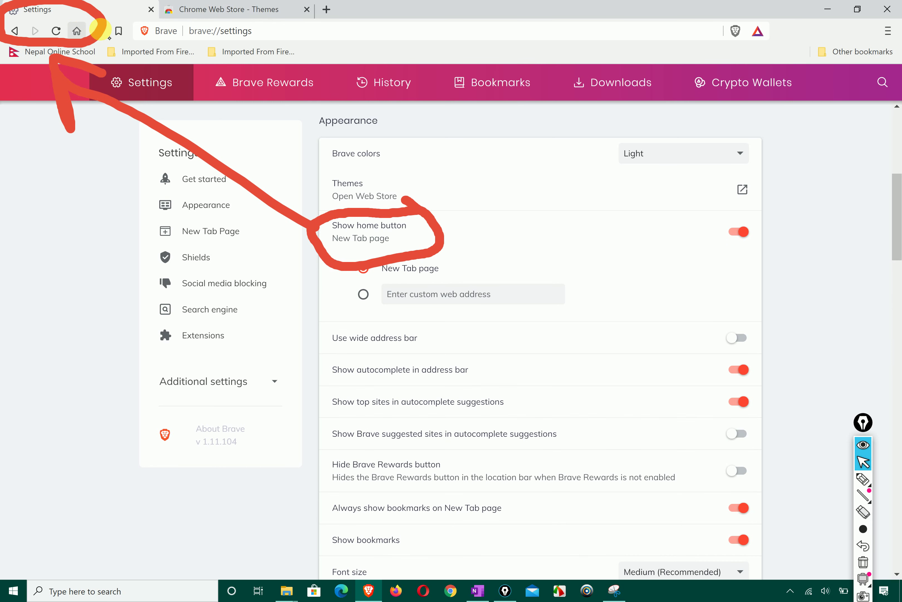
# Open the bookmarked Nepal Online School site in a new tab and clear all red drawings from the screen.
pyautogui.click(327, 9)
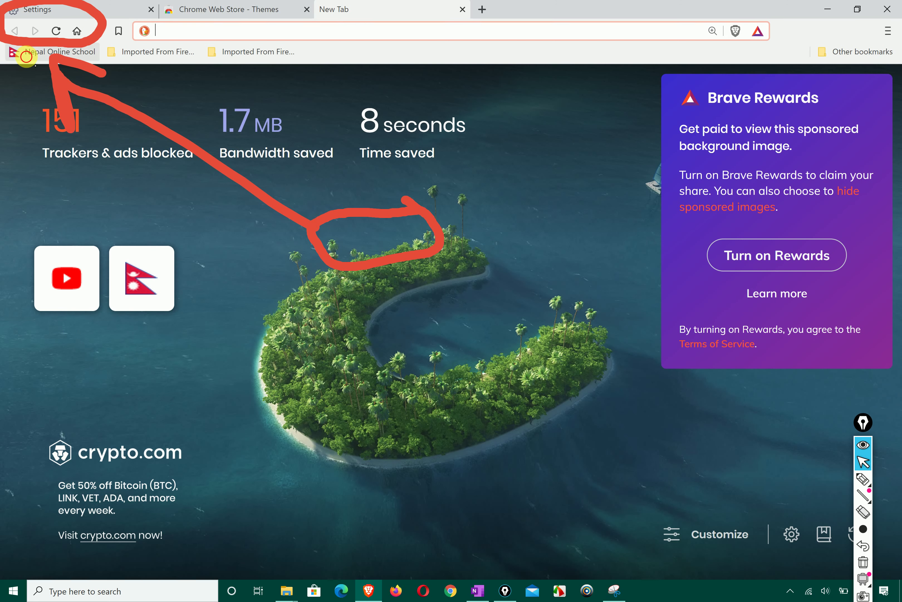
pyautogui.click(38, 51)
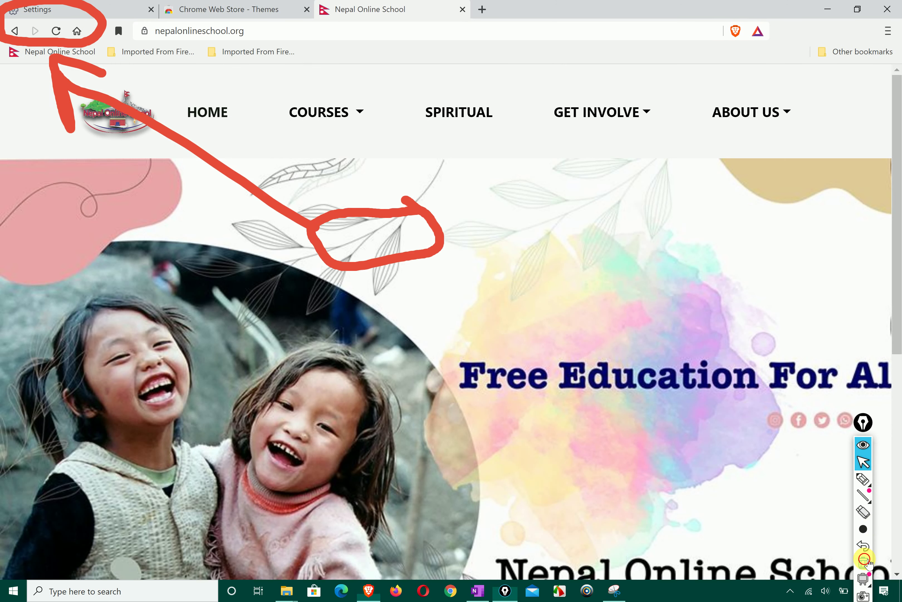
pyautogui.click(864, 563)
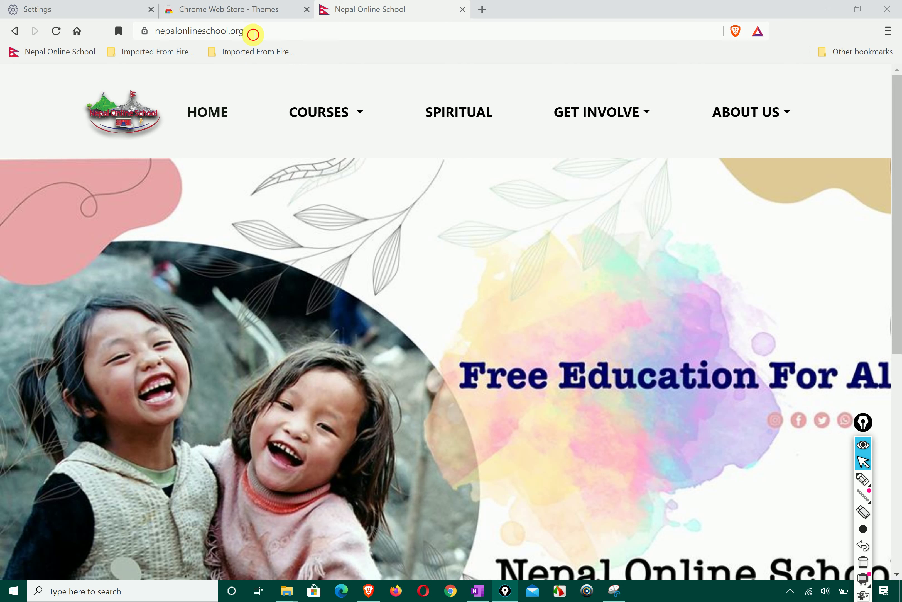
# Select the Nepal Online School web address and open the NOS Team page listed under About Us.
pyautogui.click(249, 30)
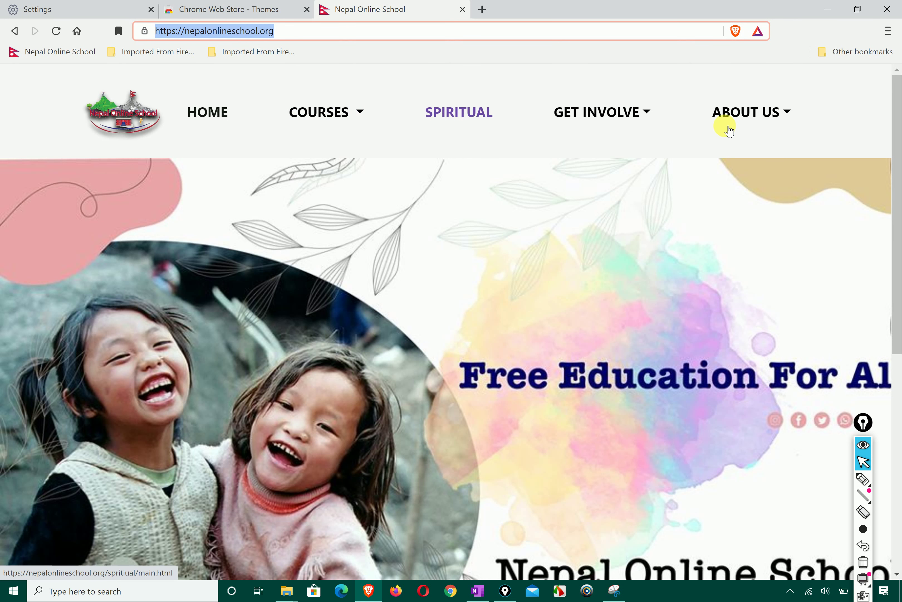
pyautogui.click(763, 117)
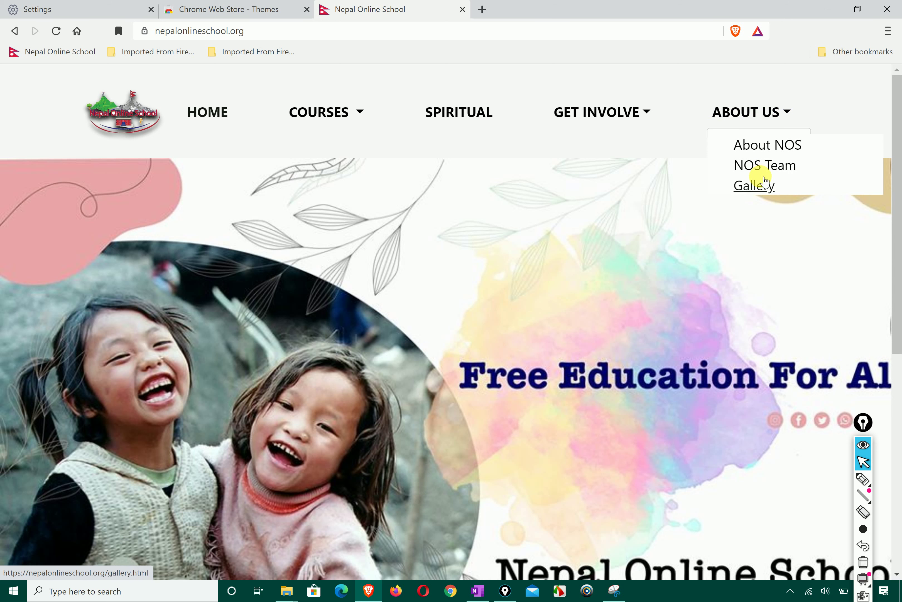
pyautogui.click(783, 159)
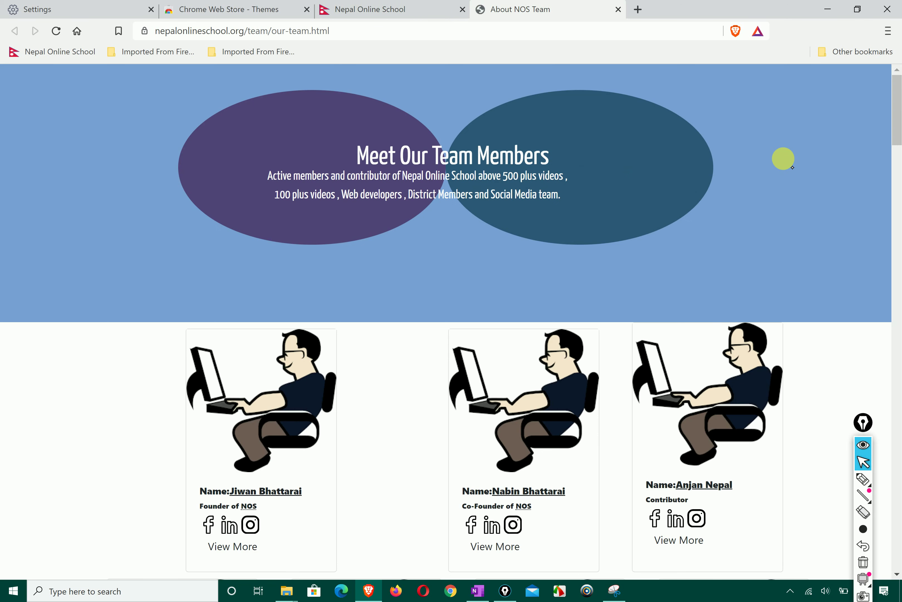
# Look through the member cards on the NOS Team page and return to the page heading.
pyautogui.scroll(-20, 627, 367)
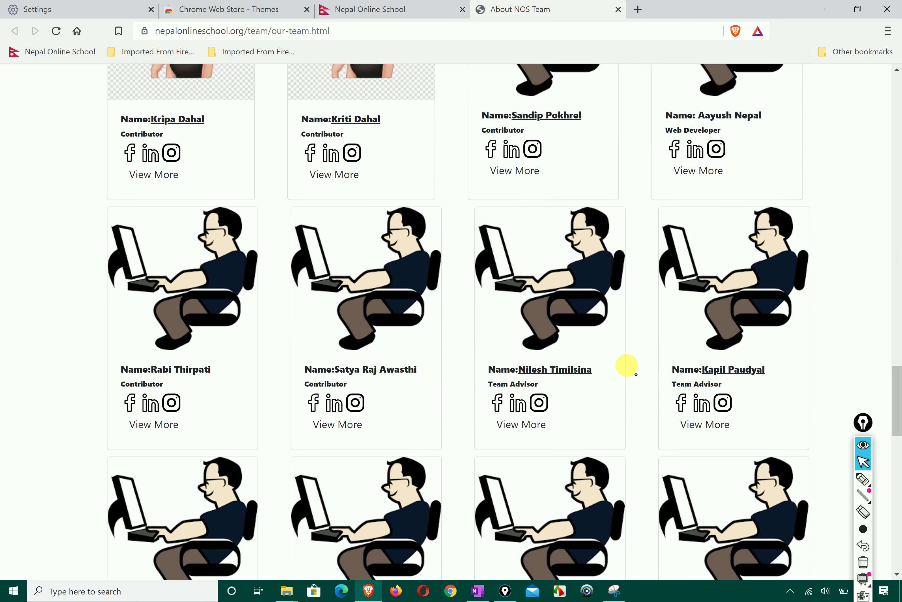
pyautogui.scroll(-5, 627, 365)
pyautogui.scroll(15, 626, 365)
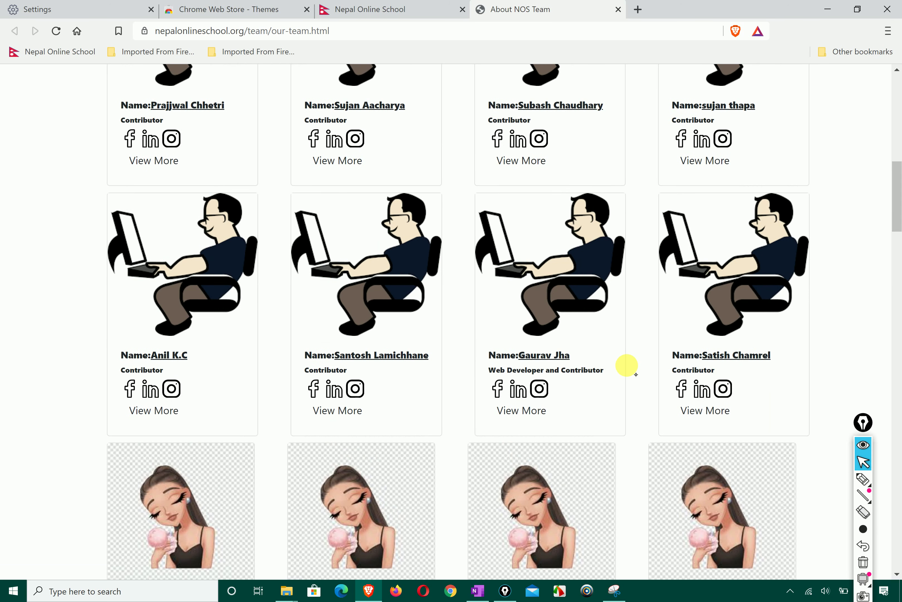
pyautogui.scroll(13, 627, 365)
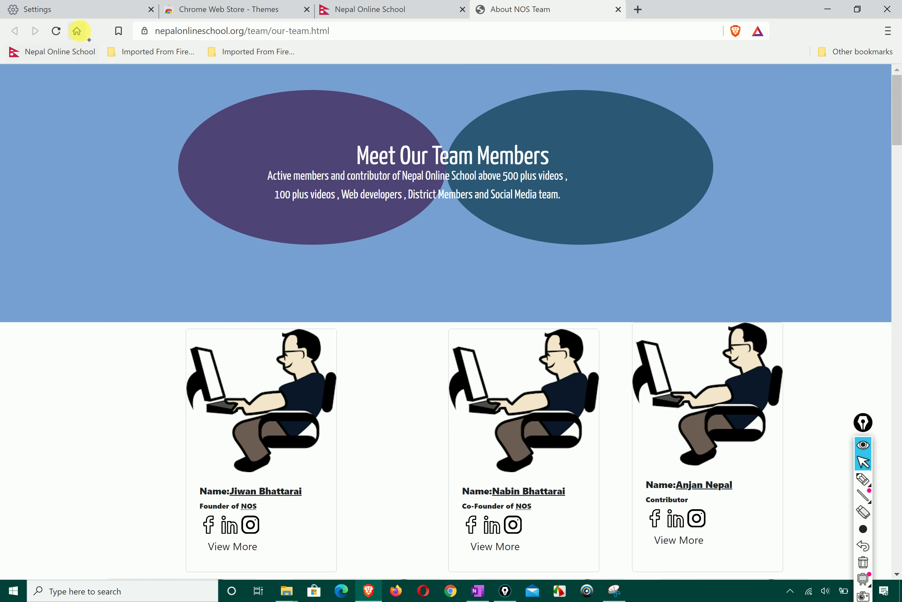
# Compare a temporary new tab with the page the home button opens, and go back to the team page.
pyautogui.click(638, 9)
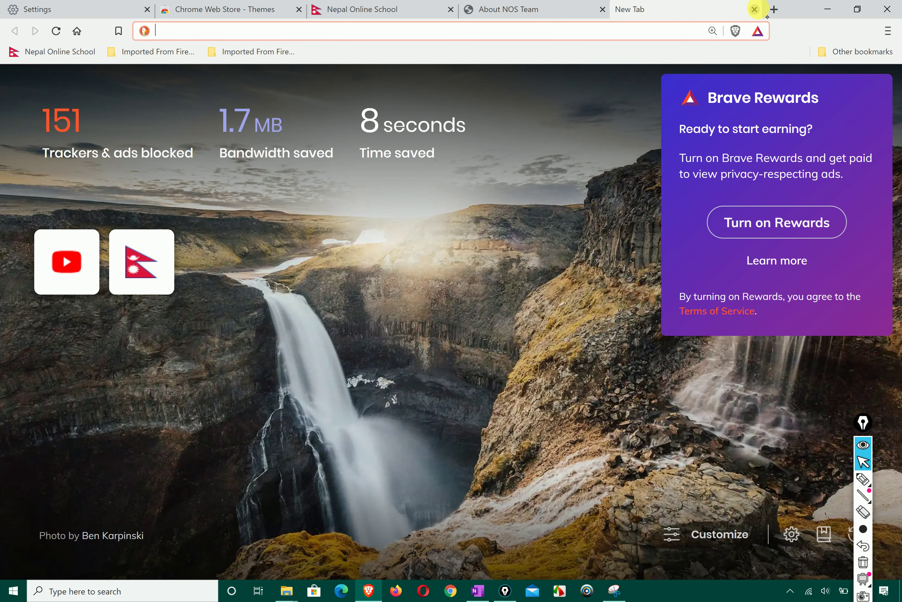
pyautogui.click(755, 10)
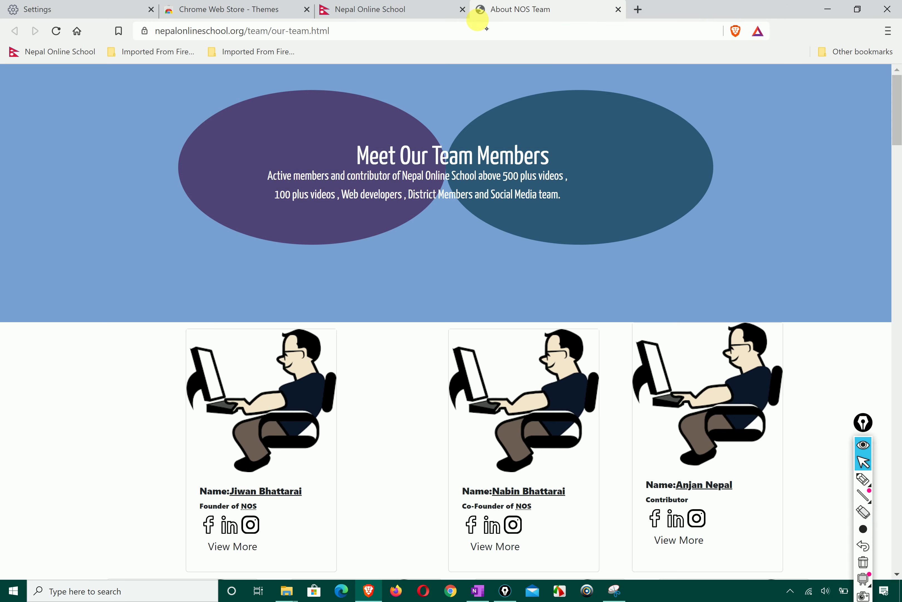
pyautogui.click(77, 31)
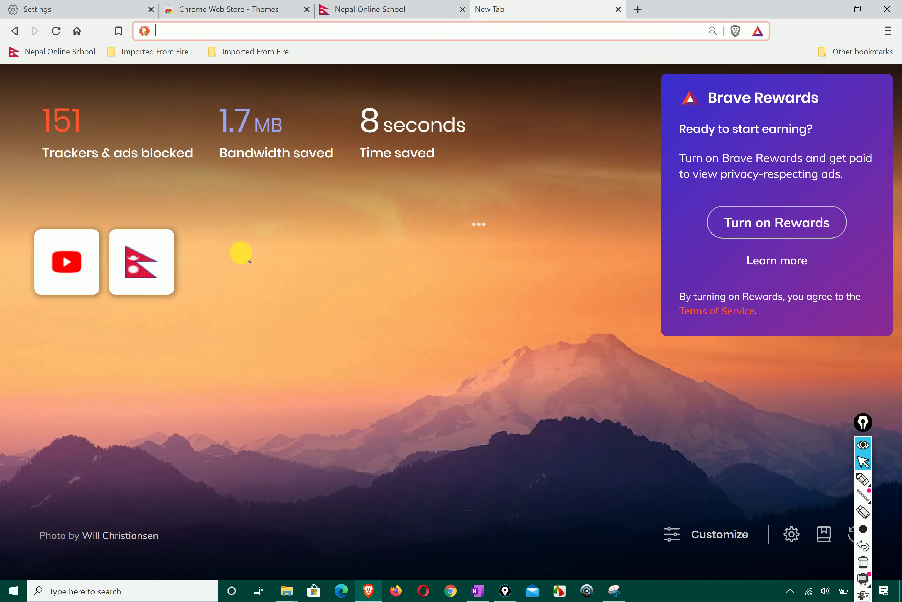
pyautogui.click(15, 30)
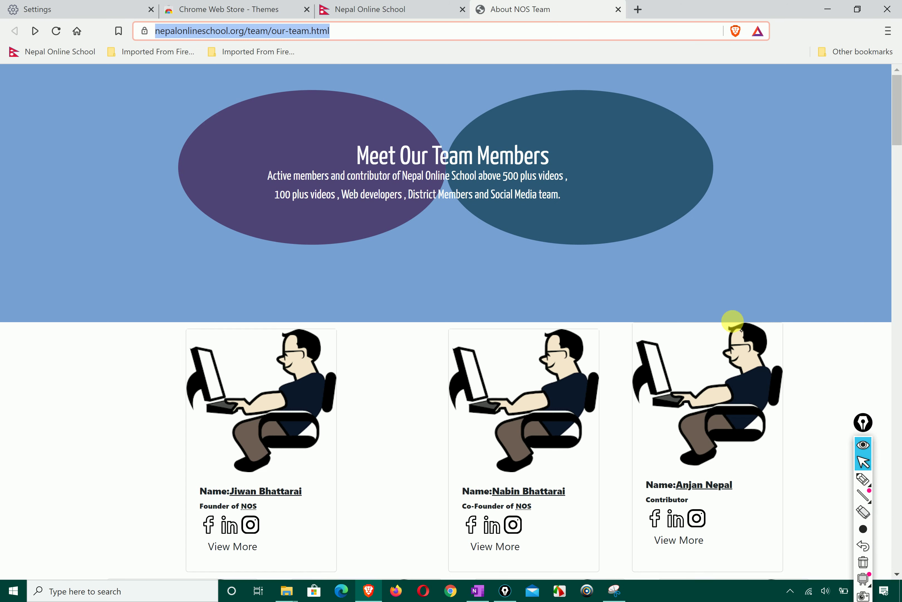
# Mark the browser's forward button with a red circle and a downward arrow, and clear the drawing.
pyautogui.click(863, 479)
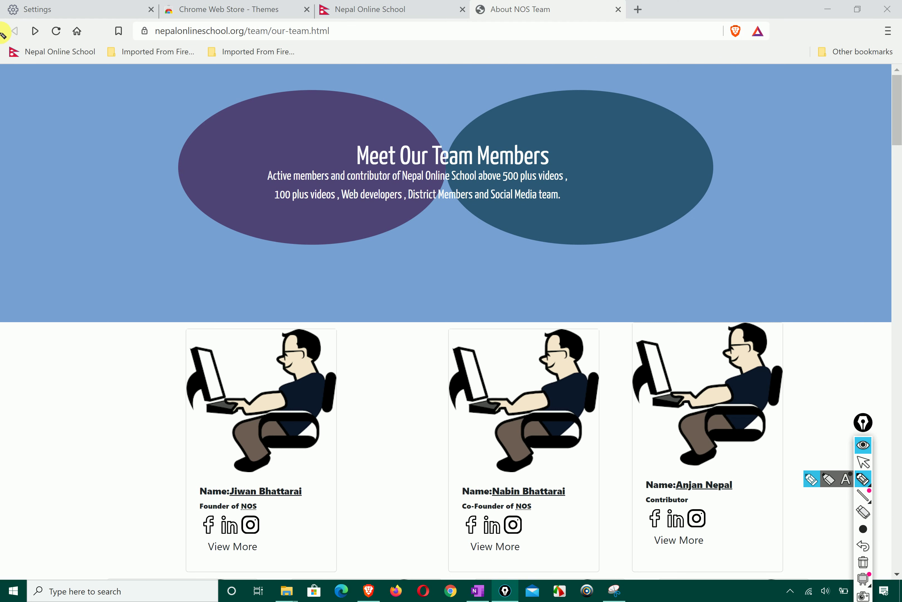
pyautogui.moveTo(6, 39)
pyautogui.mouseDown()
pyautogui.moveTo(16, 12)
pyautogui.moveTo(5, 37)
pyautogui.mouseUp()
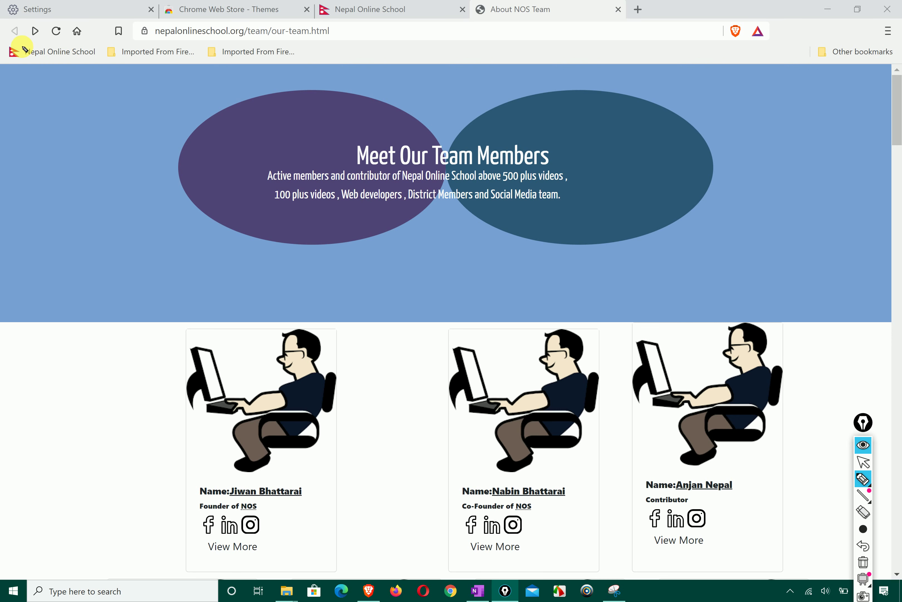
pyautogui.moveTo(34, 40)
pyautogui.mouseDown()
pyautogui.moveTo(48, 32)
pyautogui.moveTo(29, 29)
pyautogui.moveTo(56, 34)
pyautogui.moveTo(61, 103)
pyautogui.moveTo(118, 86)
pyautogui.mouseUp()
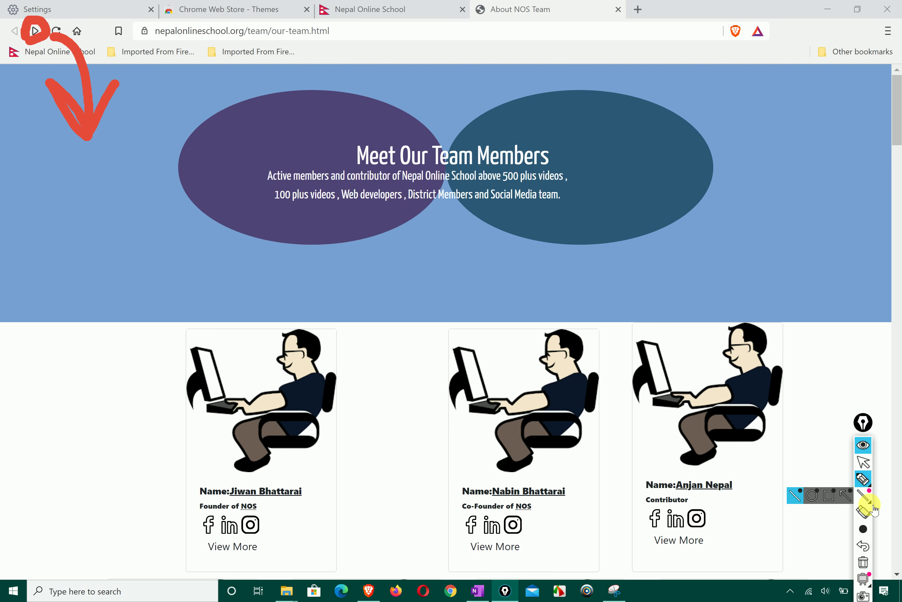
pyautogui.click(863, 561)
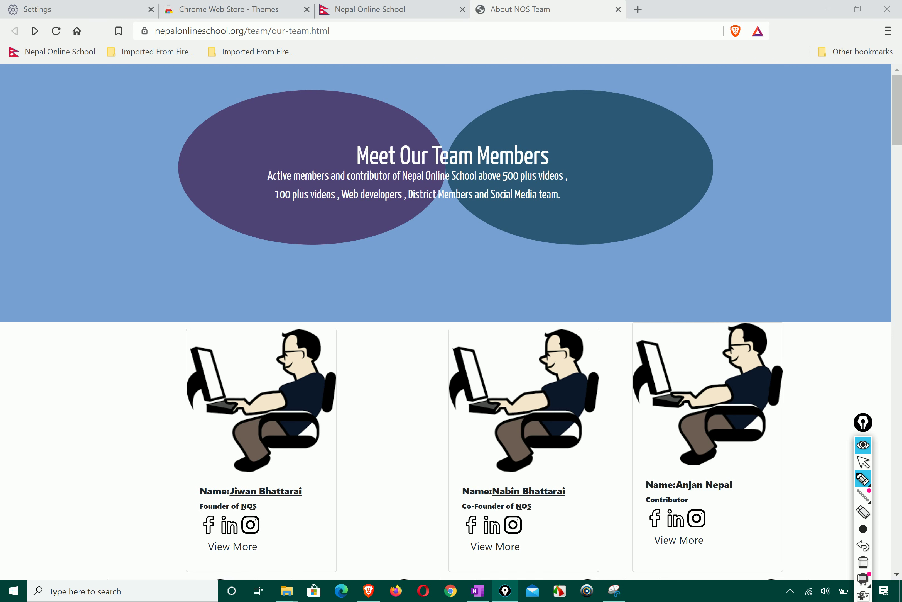
# Put the annotation pen away and clear the stray red dot over the Settings tab.
pyautogui.scroll(2, 880, 548)
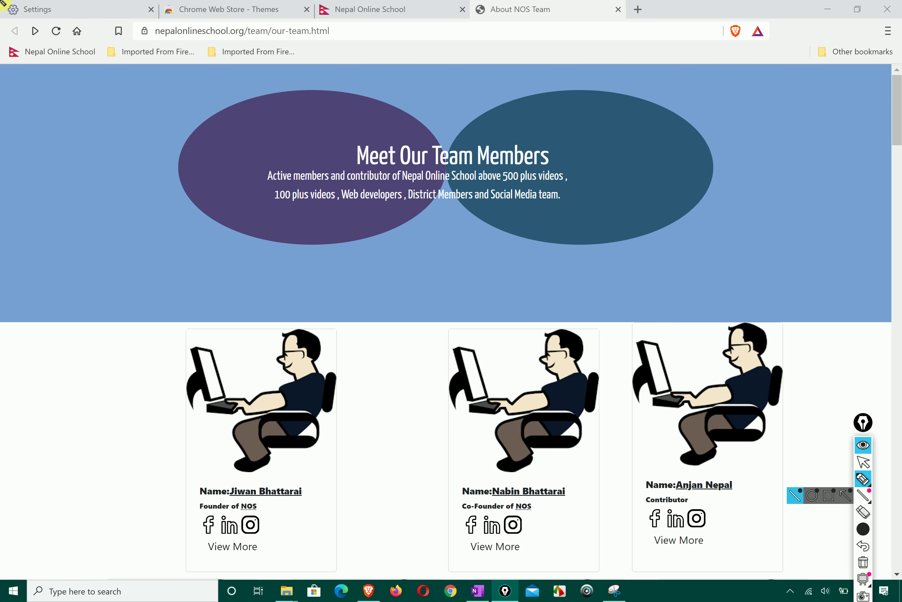
pyautogui.click(36, 7)
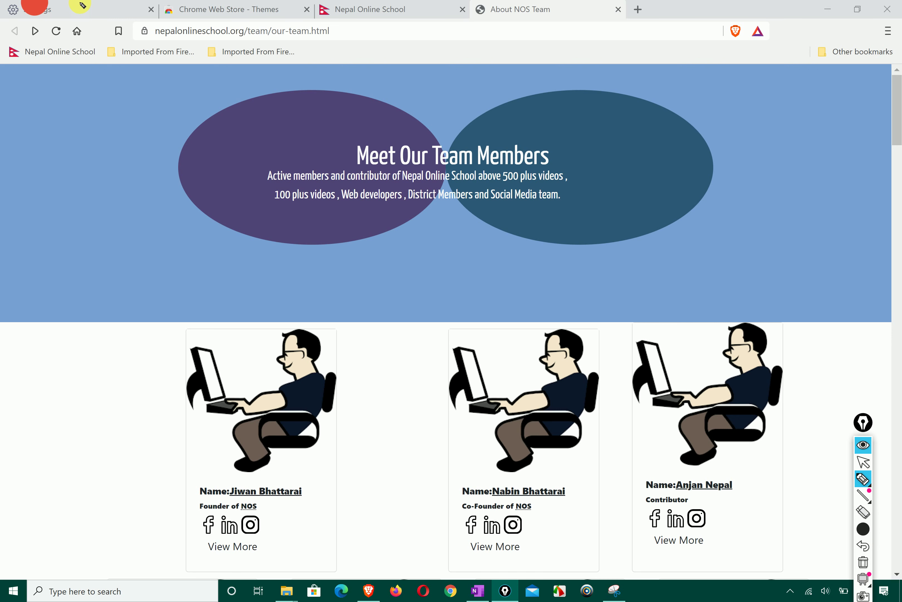
pyautogui.click(864, 462)
pyautogui.click(864, 561)
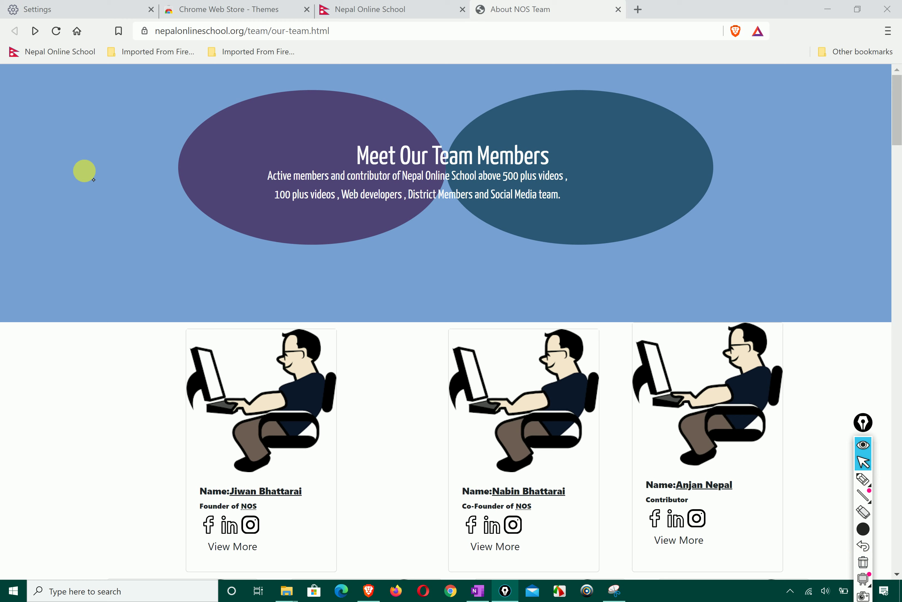
# Return to the Settings tab and switch Show home button from New Tab page to the custom web address option.
pyautogui.click(113, 9)
pyautogui.scroll(-2, 344, 213)
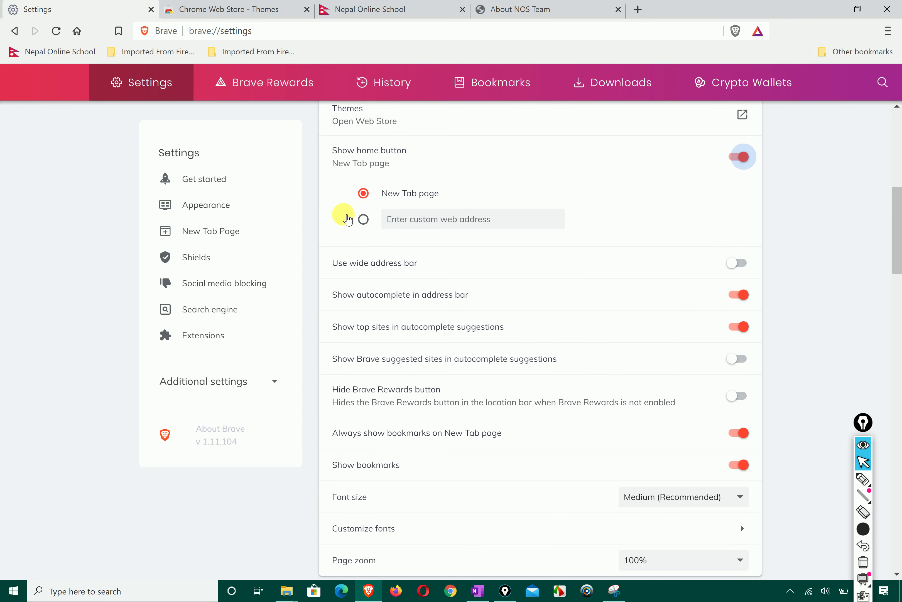
pyautogui.scroll(2, 413, 287)
pyautogui.scroll(-13, 417, 289)
pyautogui.scroll(1, 418, 289)
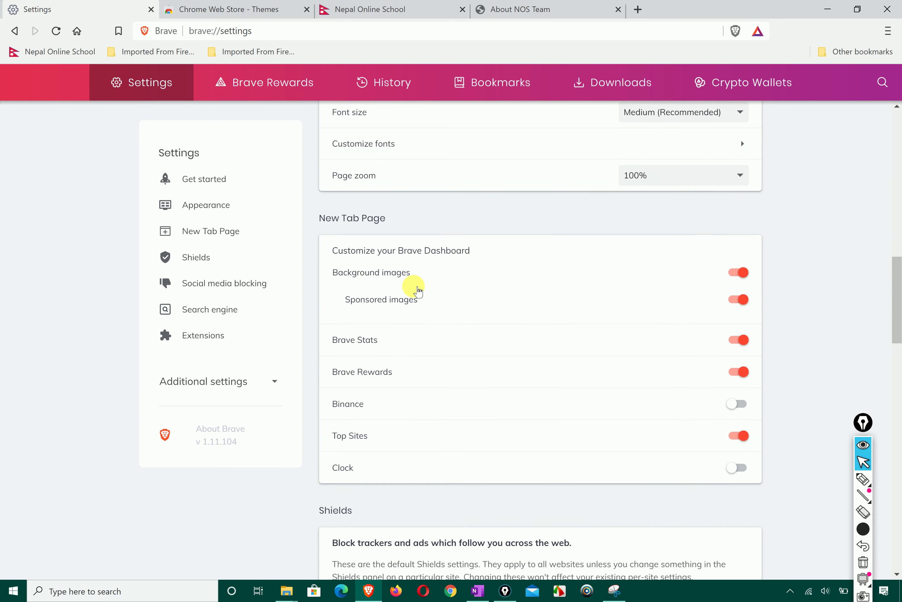
pyautogui.scroll(12, 413, 288)
pyautogui.scroll(-1, 413, 288)
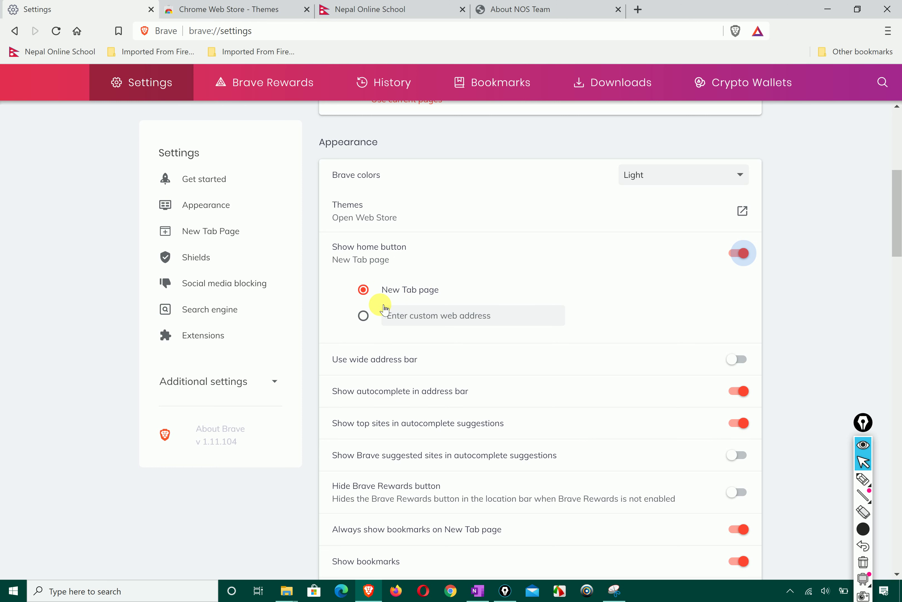
pyautogui.click(364, 314)
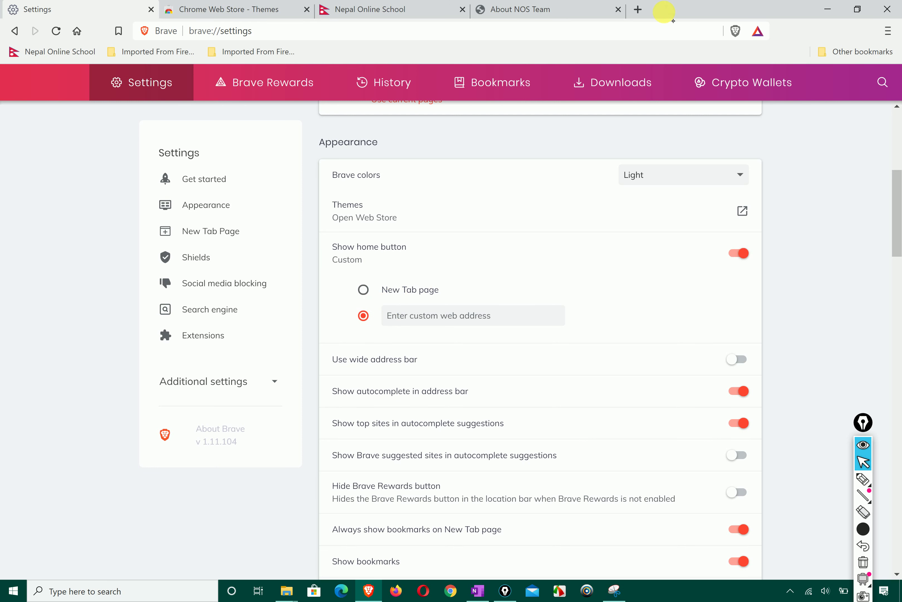
# Open two more new tabs and switch to the first of them.
pyautogui.click(638, 9)
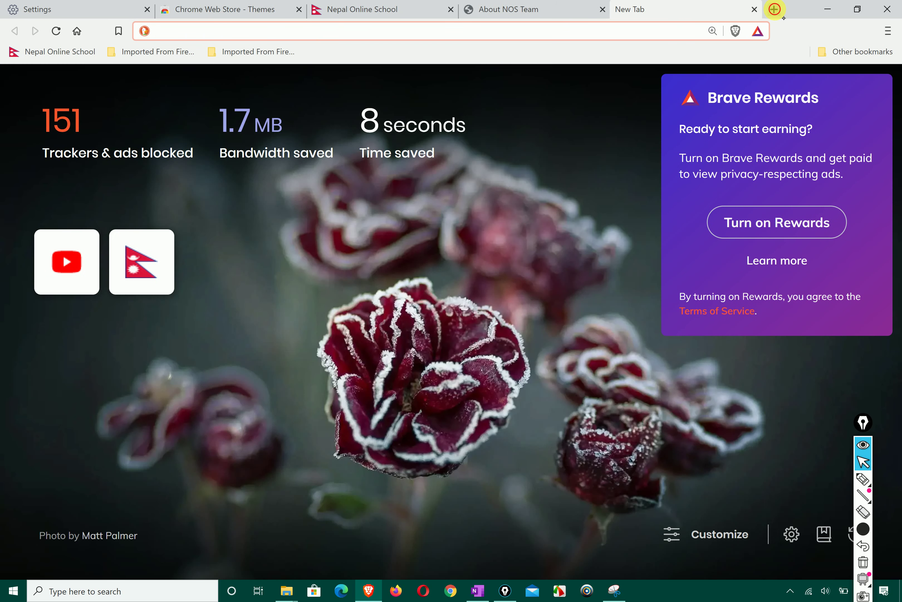
pyautogui.click(775, 9)
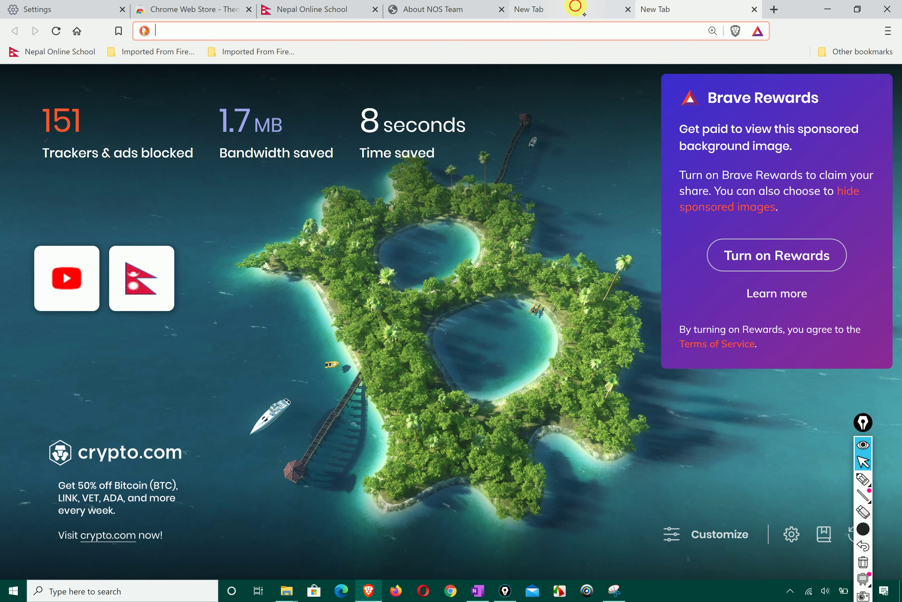
pyautogui.click(576, 8)
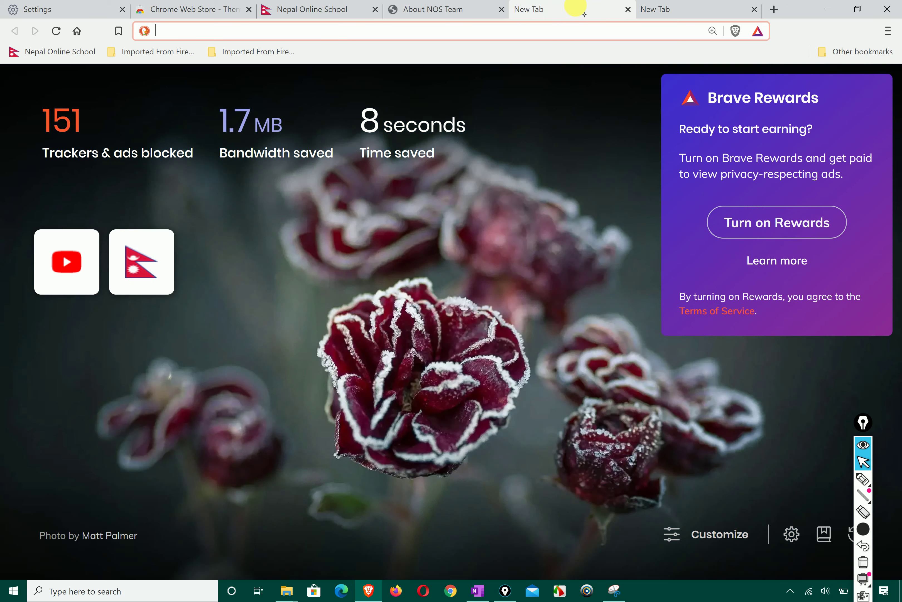
pyautogui.click(440, 9)
pyautogui.moveTo(361, 30); pyautogui.dragTo(148, 30)
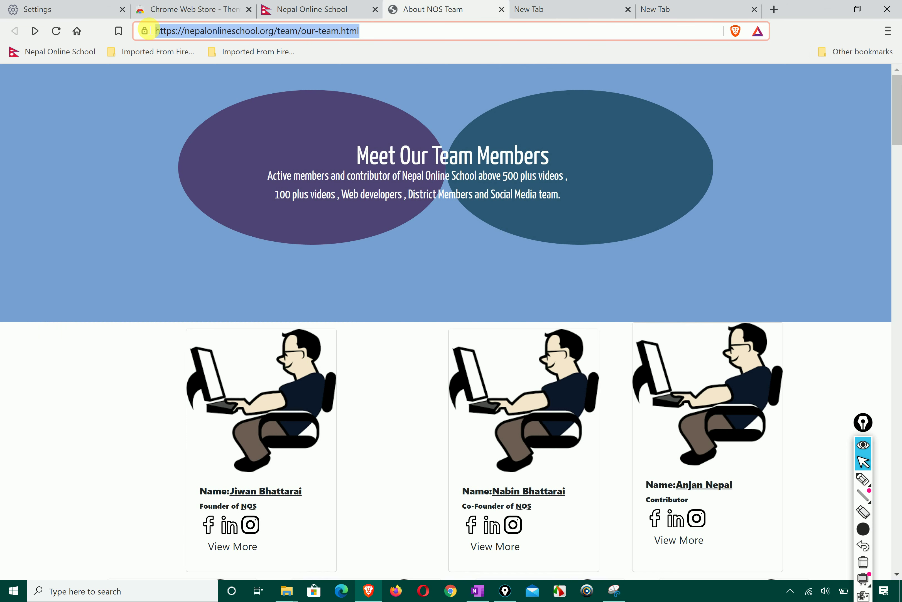
pyautogui.rightClick(177, 30)
pyautogui.click(213, 90)
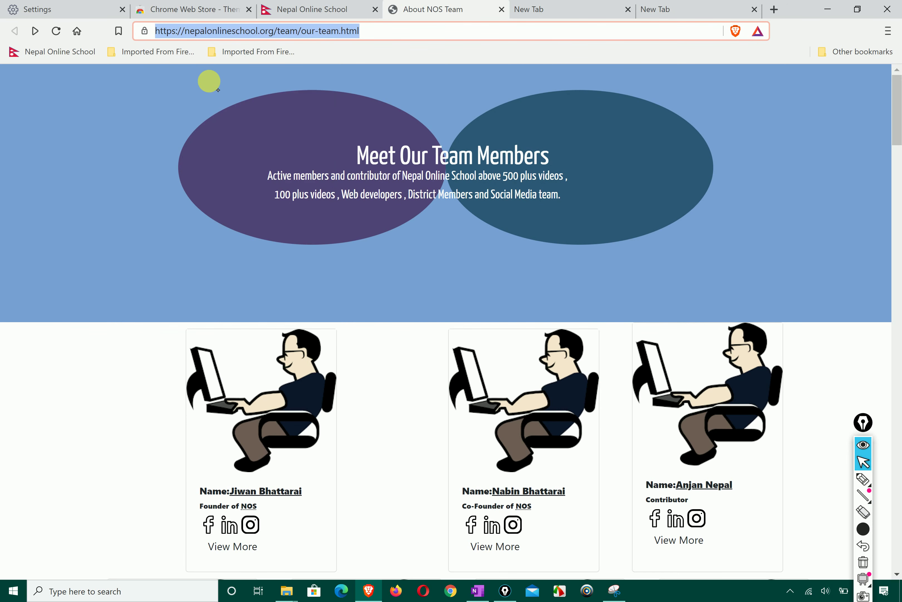
pyautogui.click(58, 9)
pyautogui.click(440, 316)
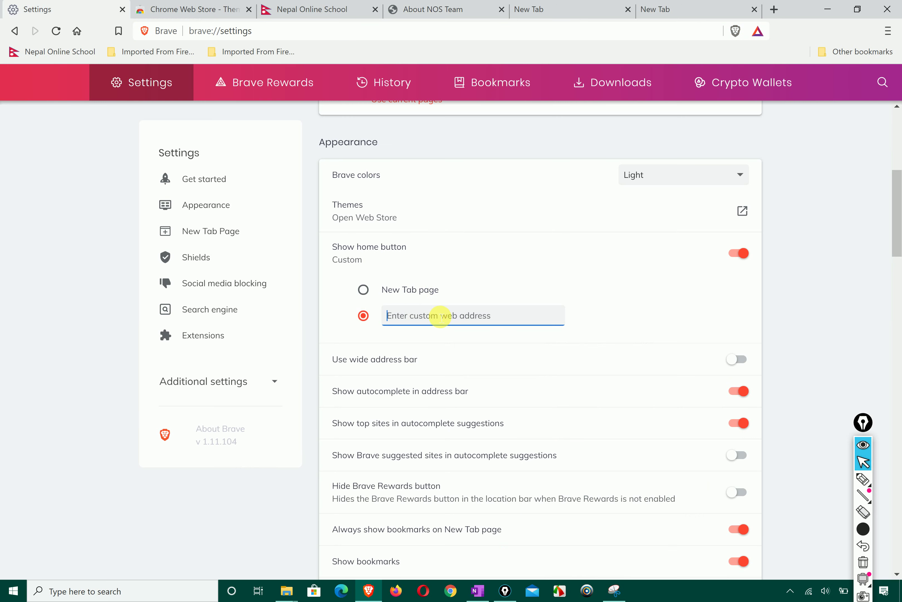
pyautogui.hotkey('ctrl', 'v')
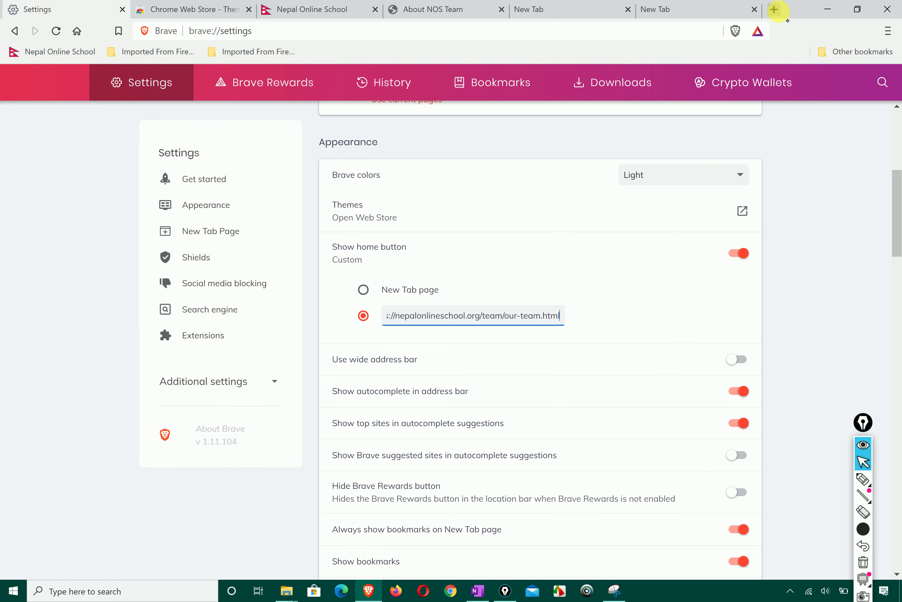
# Open another new tab, return to Settings, and turn Use wide address bar on and back off.
pyautogui.click(775, 9)
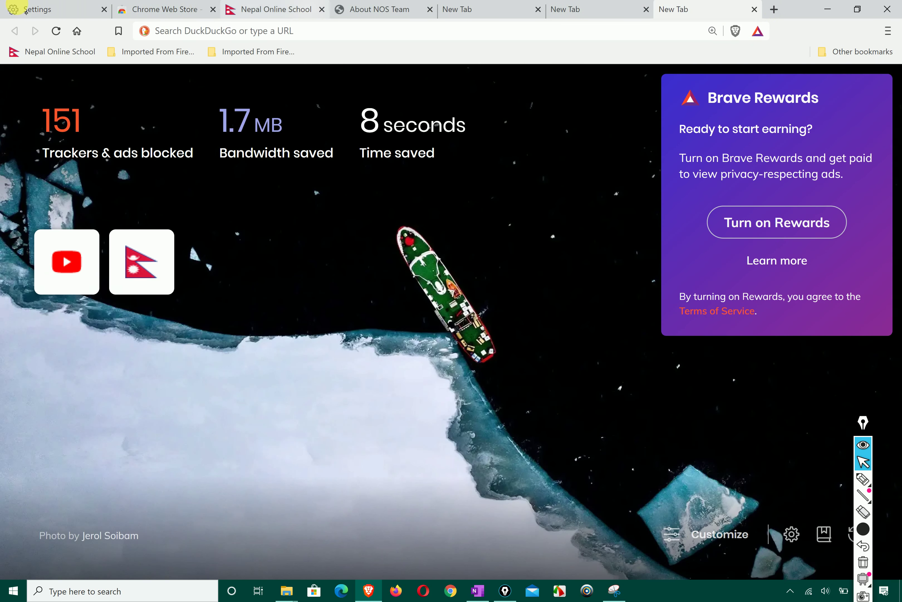
pyautogui.click(25, 10)
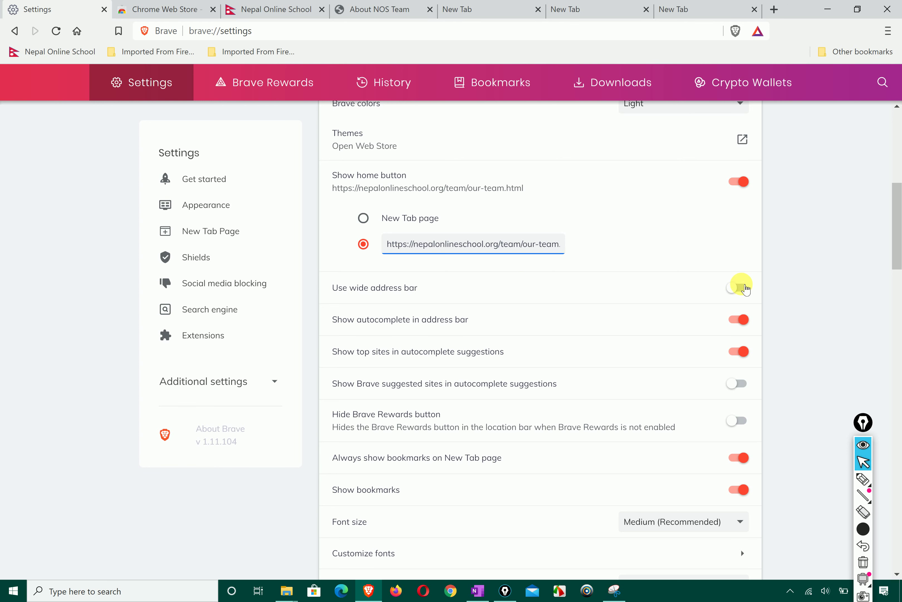
pyautogui.click(739, 287)
pyautogui.click(740, 287)
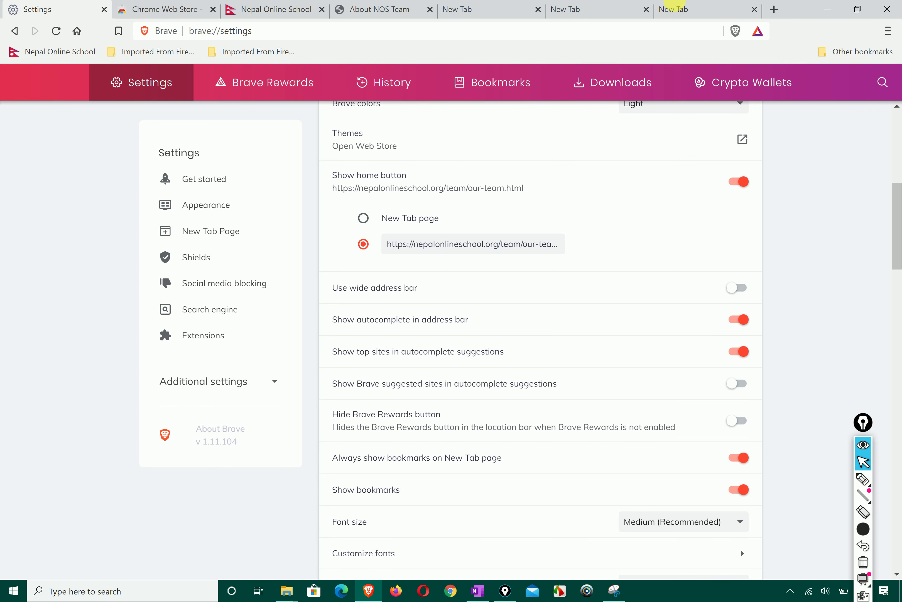
# Open one more new tab and return to Settings to select the custom home button address.
pyautogui.click(706, 8)
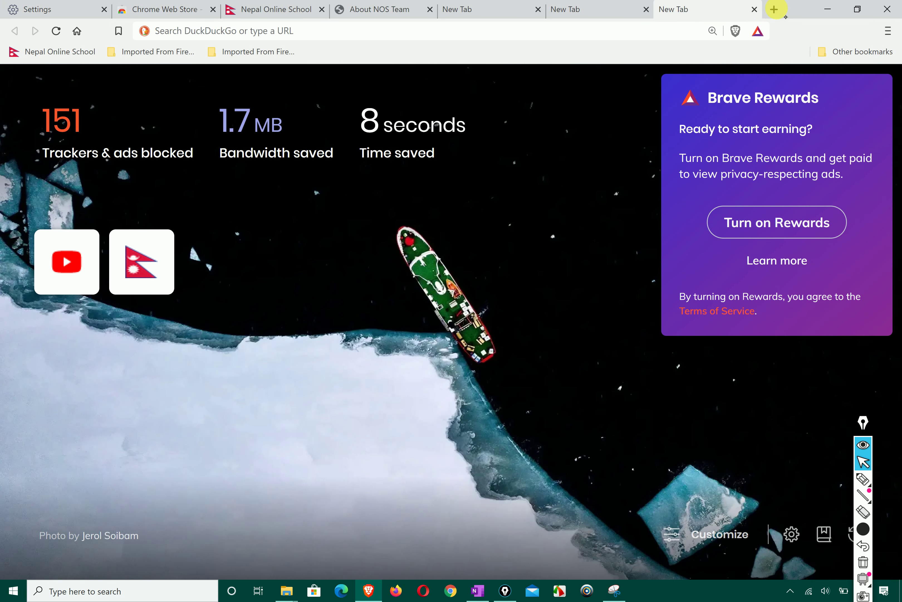
pyautogui.click(774, 10)
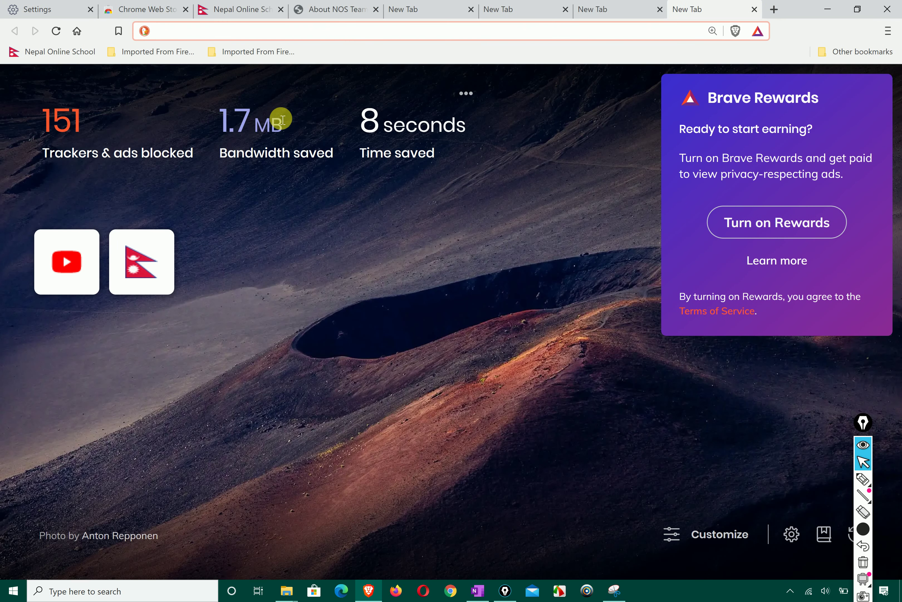
pyautogui.click(36, 8)
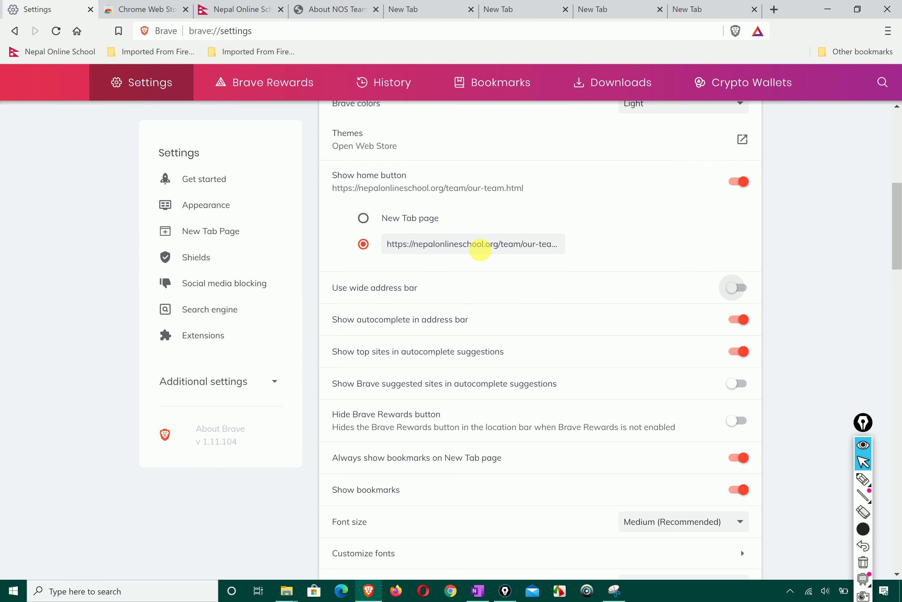
pyautogui.tripleClick(498, 253)
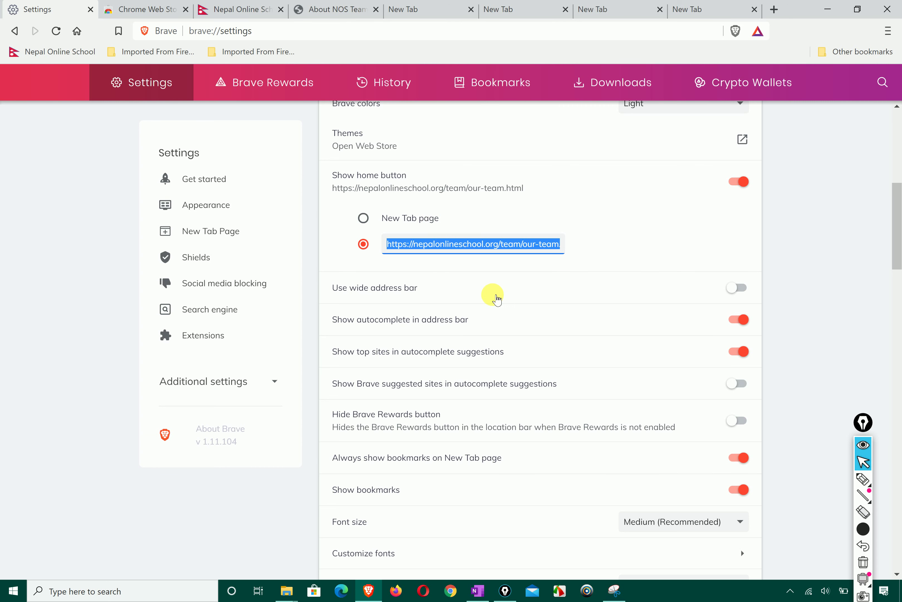
# Take the annotation pen and cover the browser's window controls with a large red scribble.
pyautogui.scroll(-1, 492, 298)
pyautogui.scroll(-3, 497, 298)
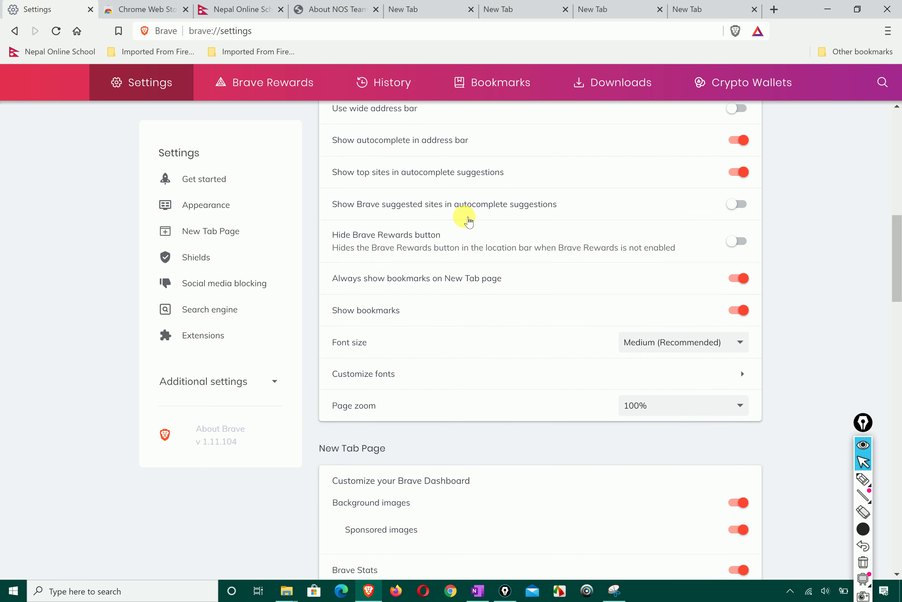
pyautogui.scroll(1, 458, 194)
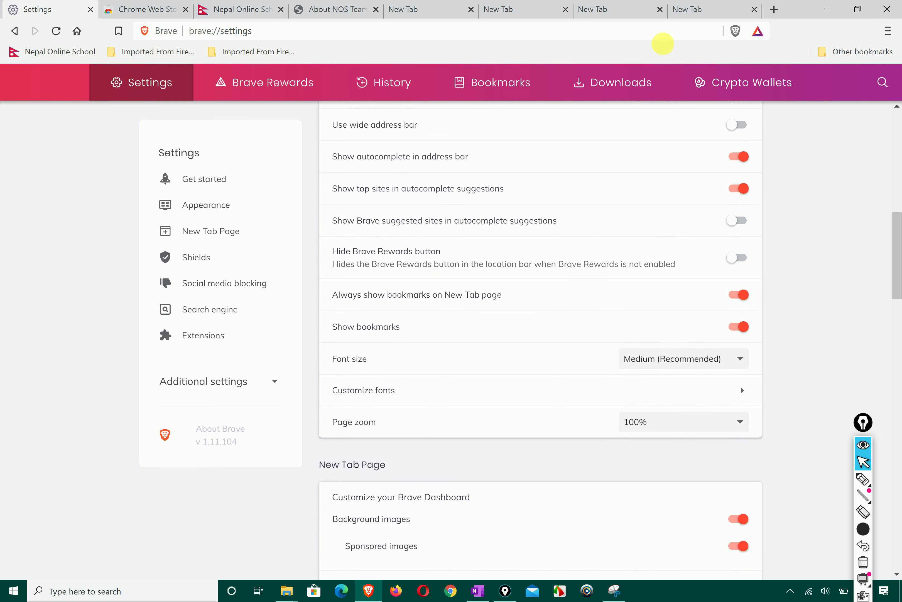
pyautogui.click(863, 479)
pyautogui.moveTo(839, 17)
pyautogui.mouseDown()
pyautogui.moveTo(816, 45)
pyautogui.moveTo(854, 50)
pyautogui.mouseUp()
pyautogui.click(863, 528)
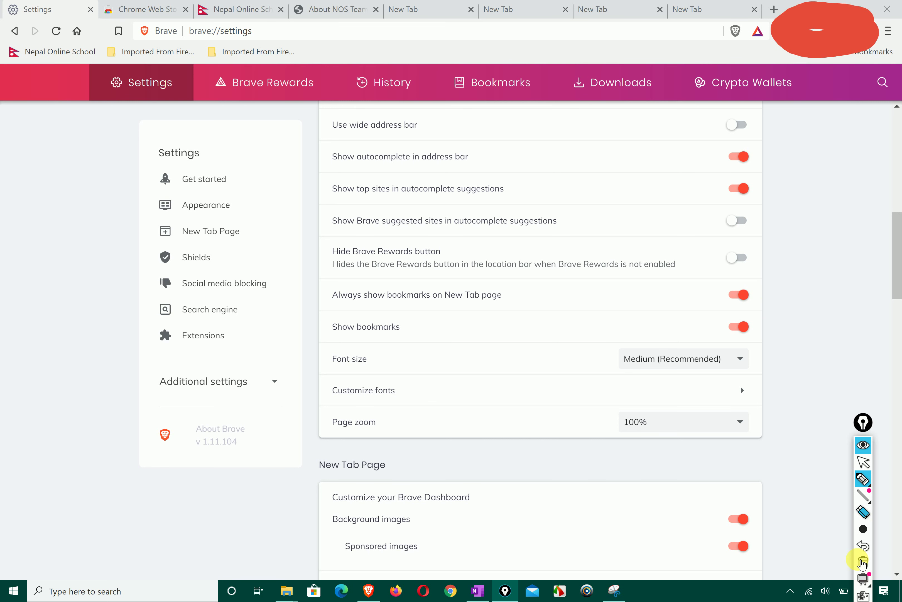
# Clear the red scribble and turn on Use wide address bar, checking the result on an open new tab.
pyautogui.click(845, 529)
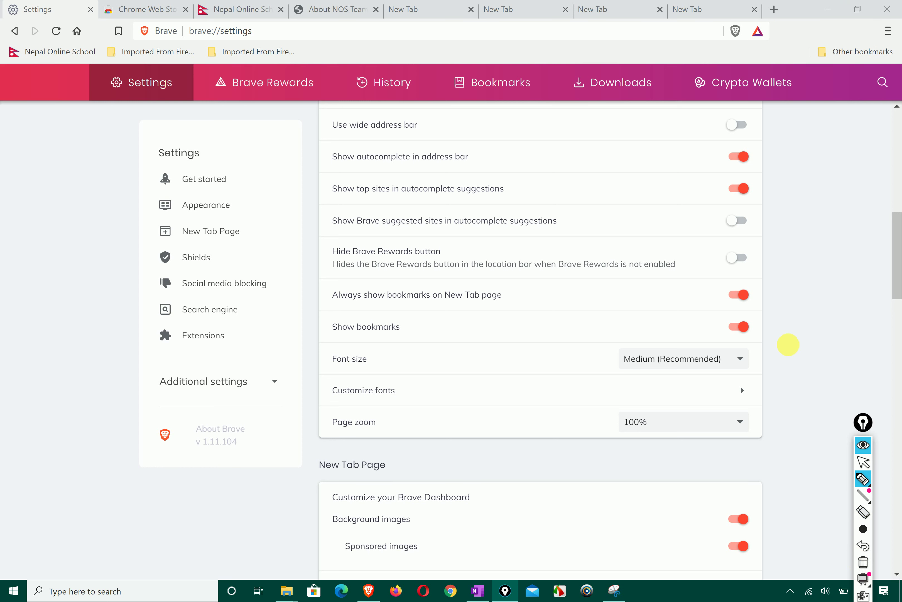
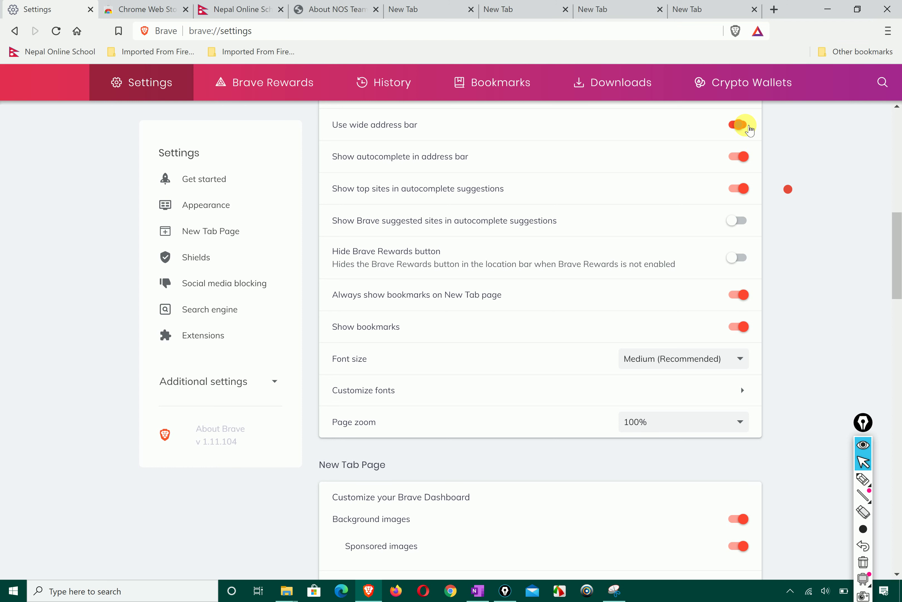
pyautogui.click(749, 128)
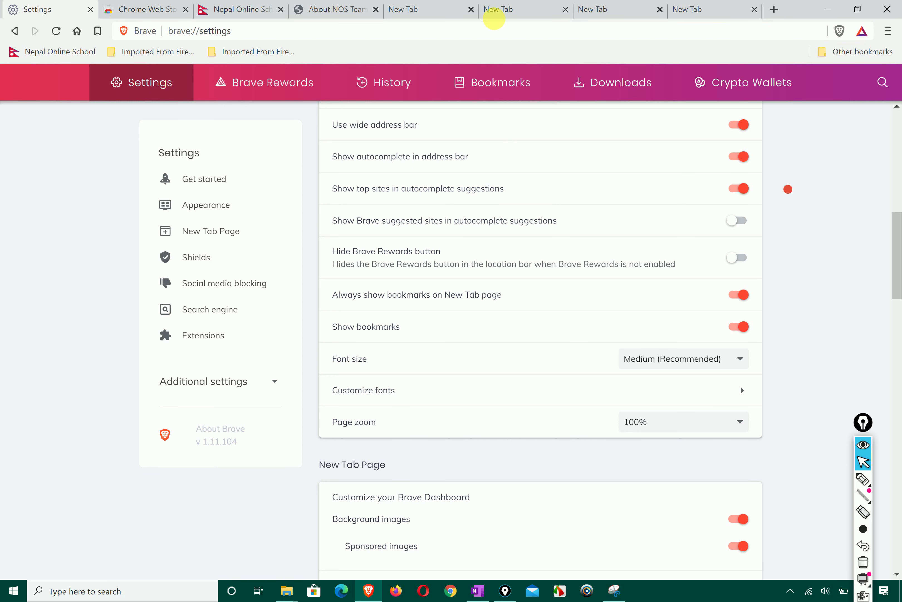
pyautogui.click(499, 10)
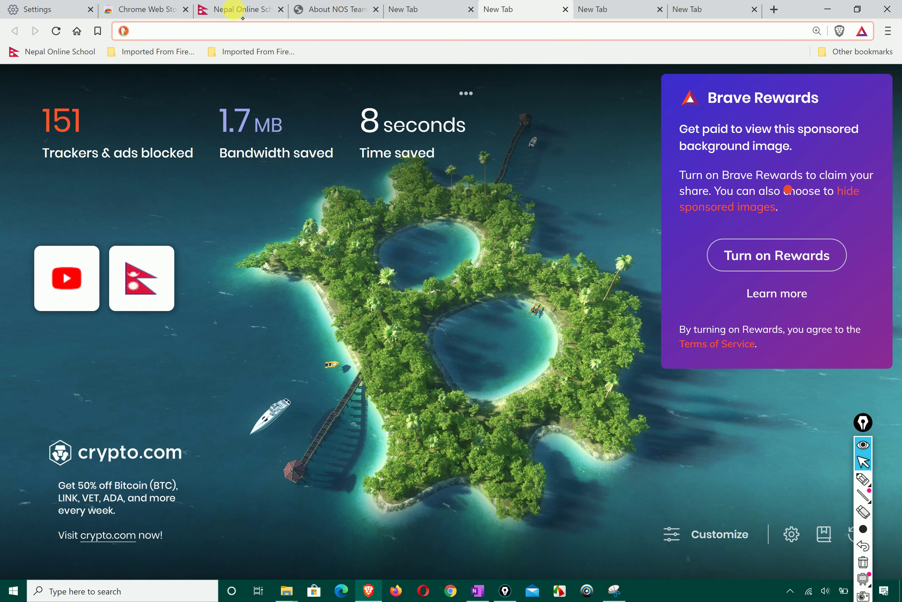
# Close the NOS Team page, all new tabs, the Chrome Web Store and Nepal Online School, leaving only Settings open.
pyautogui.click(349, 9)
pyautogui.click(376, 10)
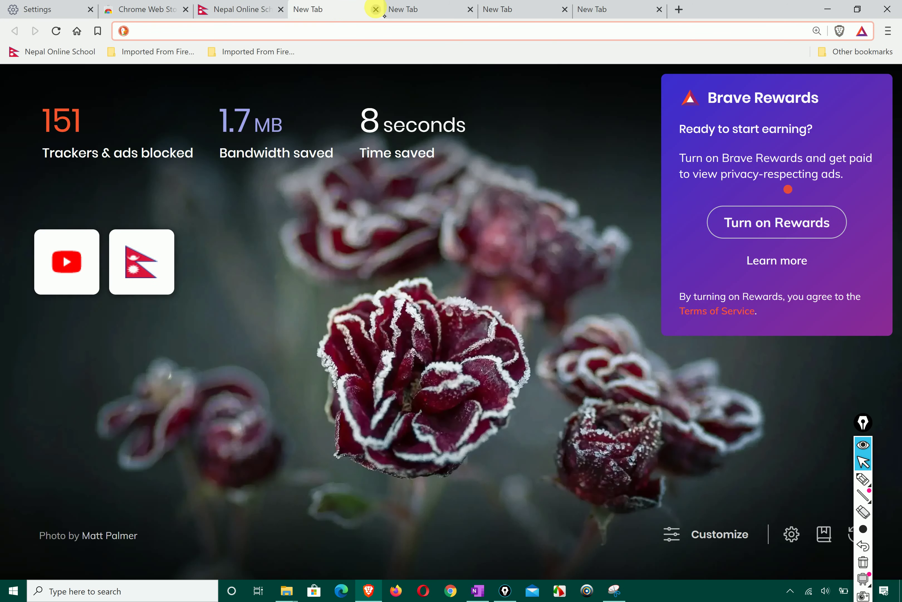
pyautogui.click(376, 9)
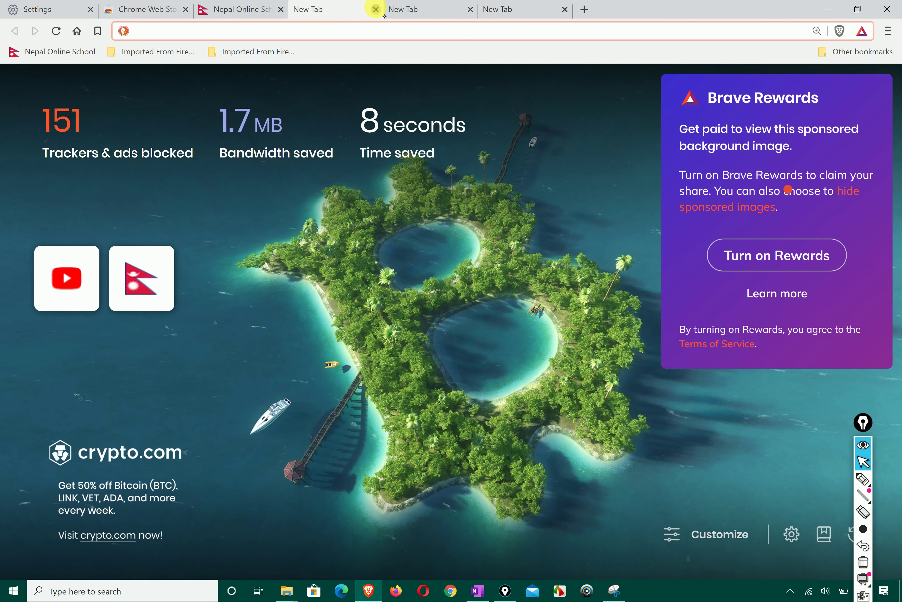
pyautogui.click(376, 10)
pyautogui.click(376, 10)
pyautogui.hotkey('ctrl', 'w')
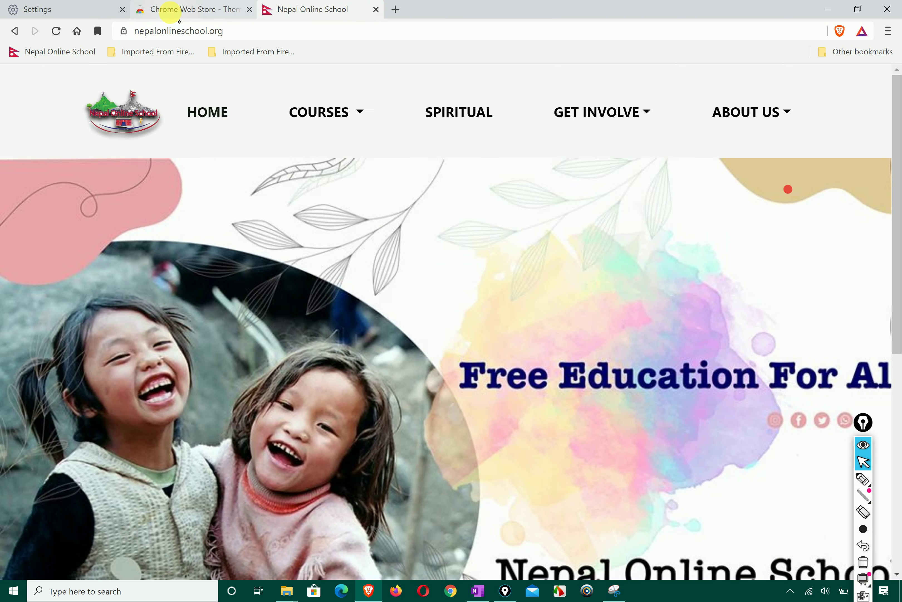
pyautogui.click(180, 12)
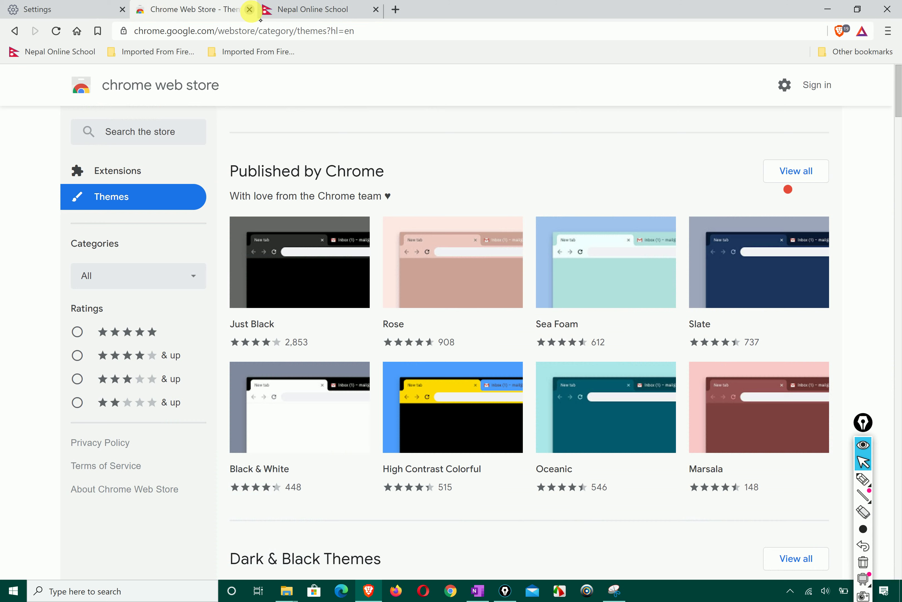
pyautogui.click(249, 9)
pyautogui.click(249, 9)
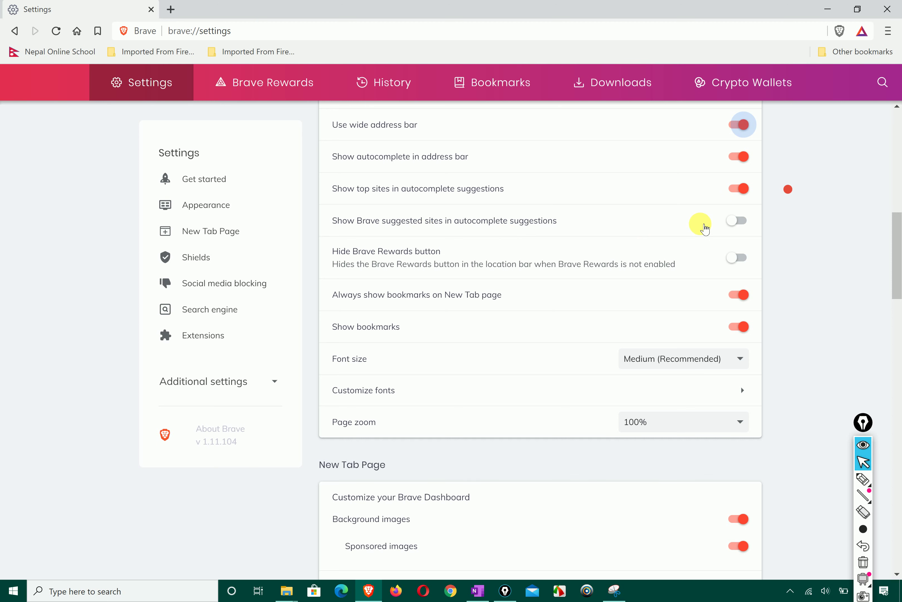
# Turn on Show Brave suggested sites in autocomplete suggestions, open a new tab, and return to Settings.
pyautogui.click(737, 221)
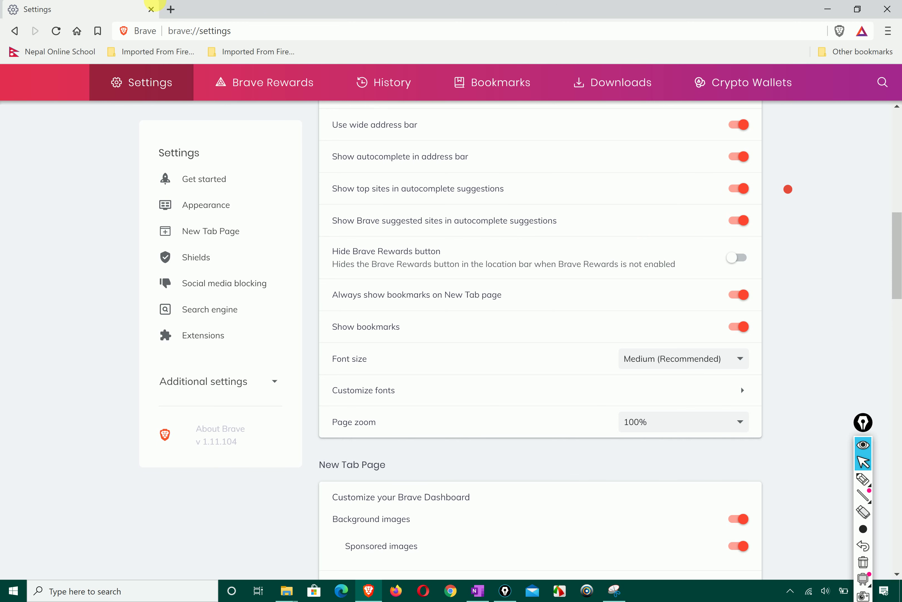
pyautogui.click(170, 9)
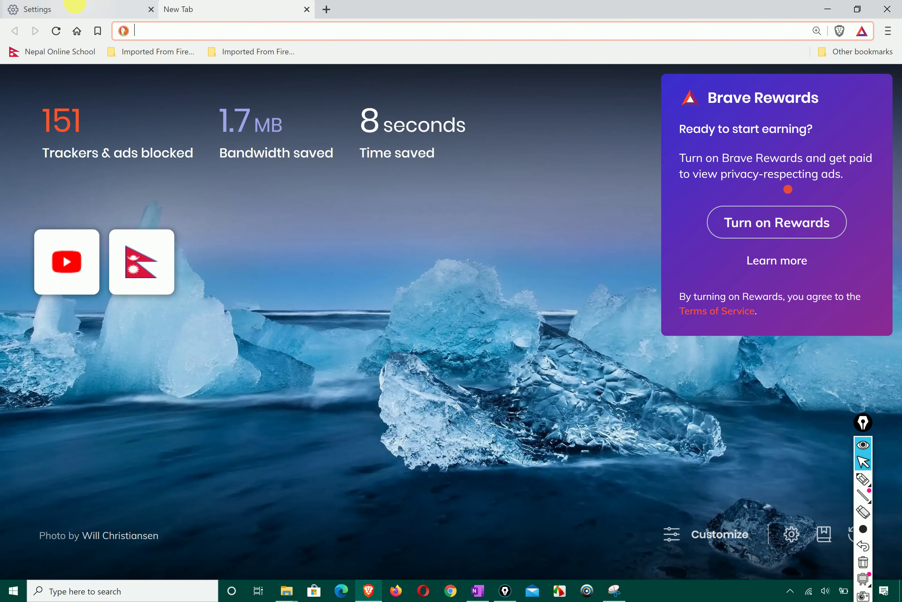
pyautogui.click(75, 8)
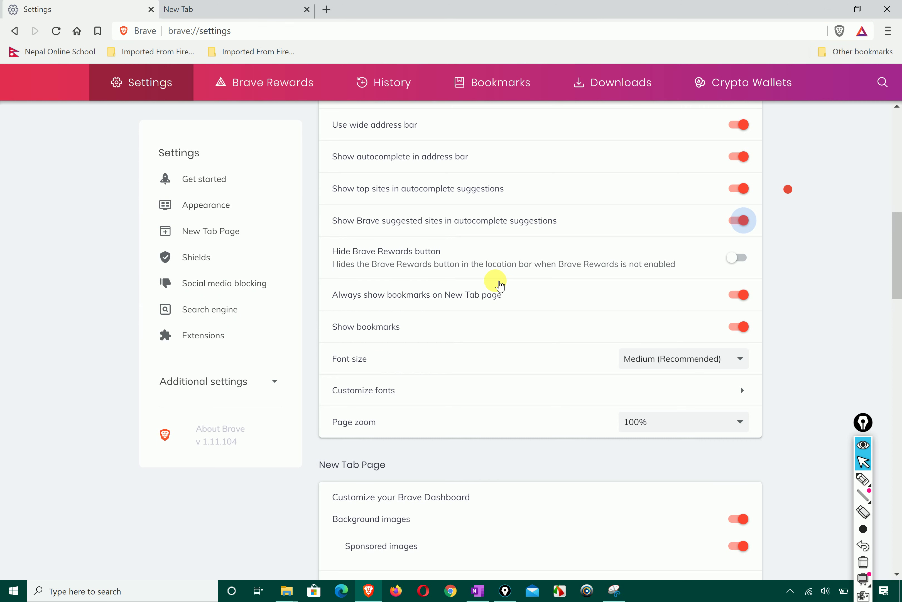
# Turn on Hide Brave Rewards button, view the new tab before and after the change with a reload, and return to Settings.
pyautogui.scroll(-2, 500, 285)
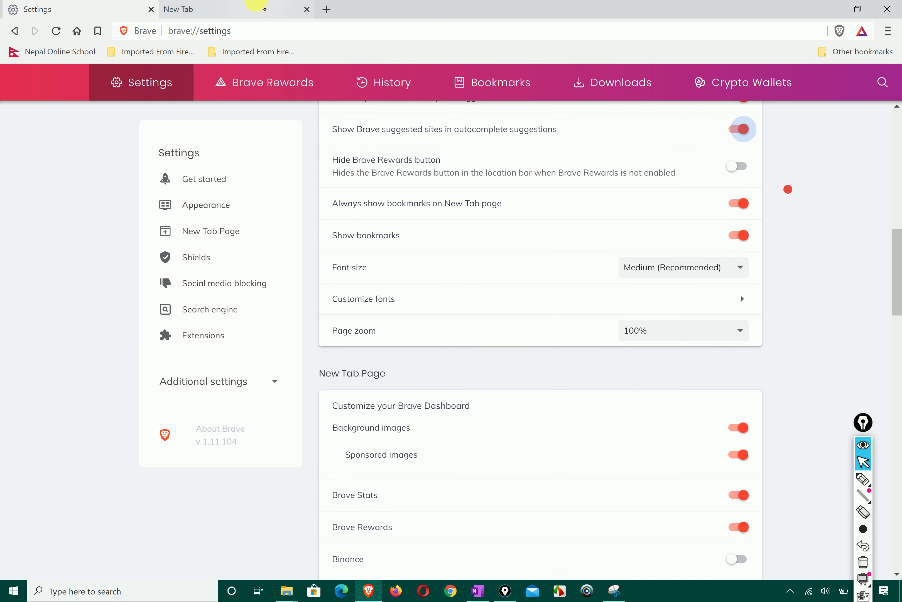
pyautogui.click(194, 10)
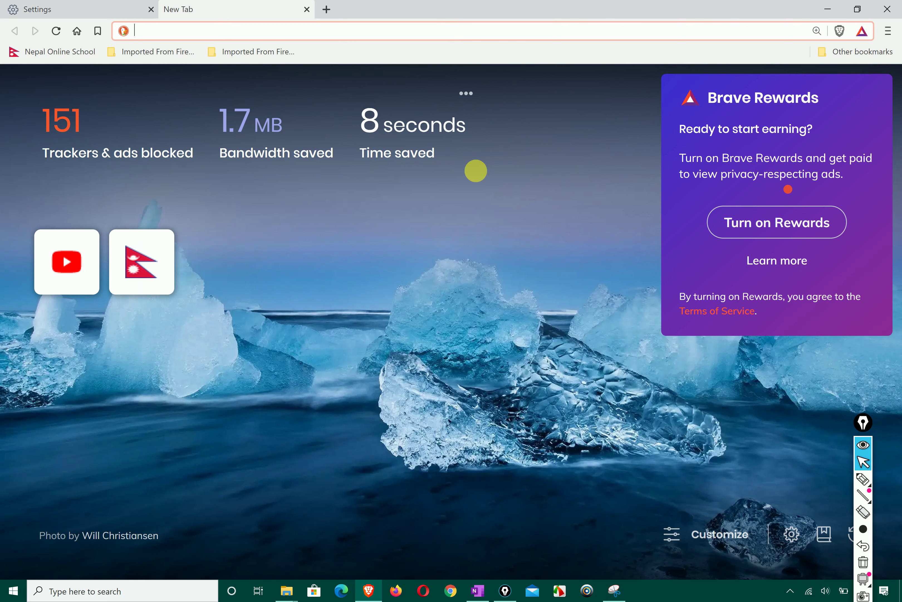
pyautogui.click(111, 6)
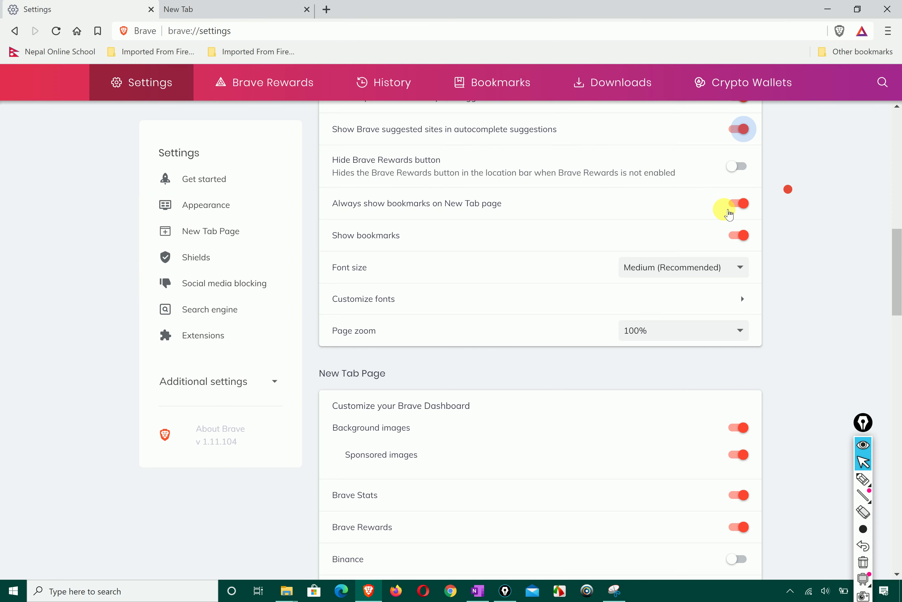
pyautogui.click(738, 166)
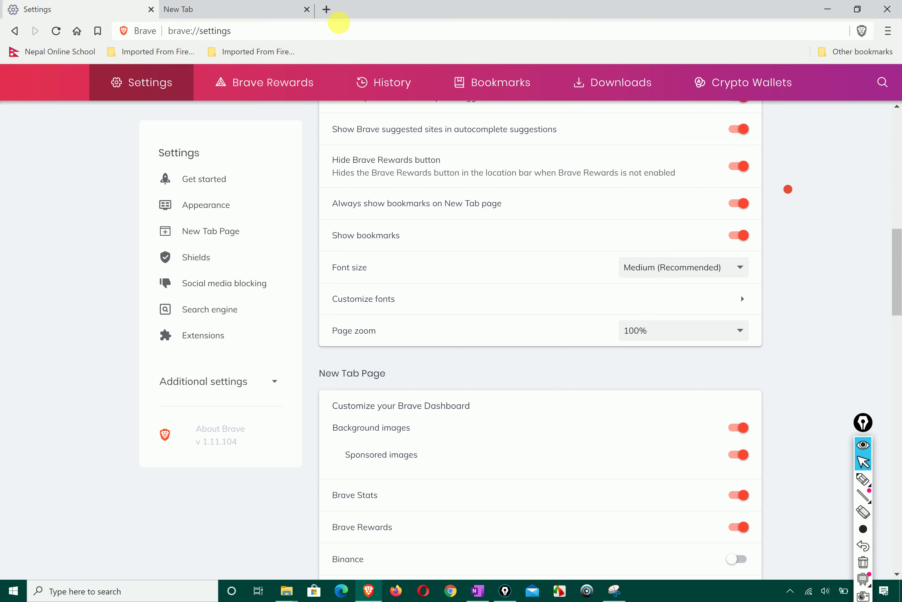
pyautogui.click(295, 11)
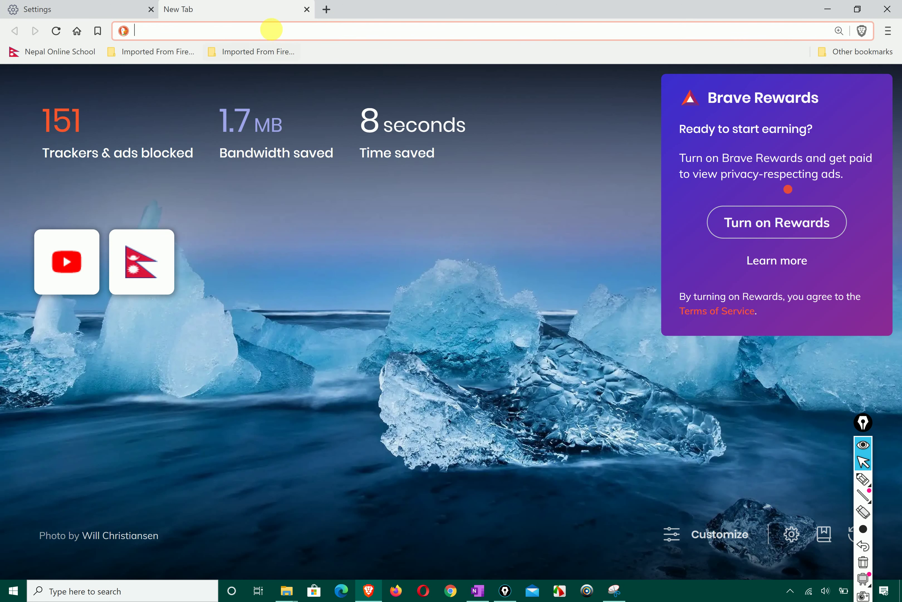
pyautogui.click(57, 31)
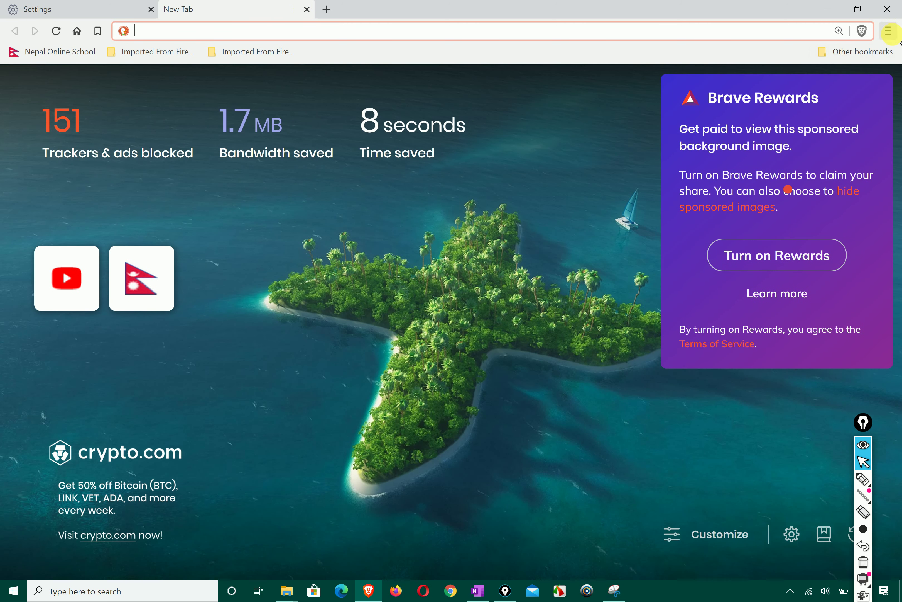
pyautogui.click(888, 31)
pyautogui.click(61, 8)
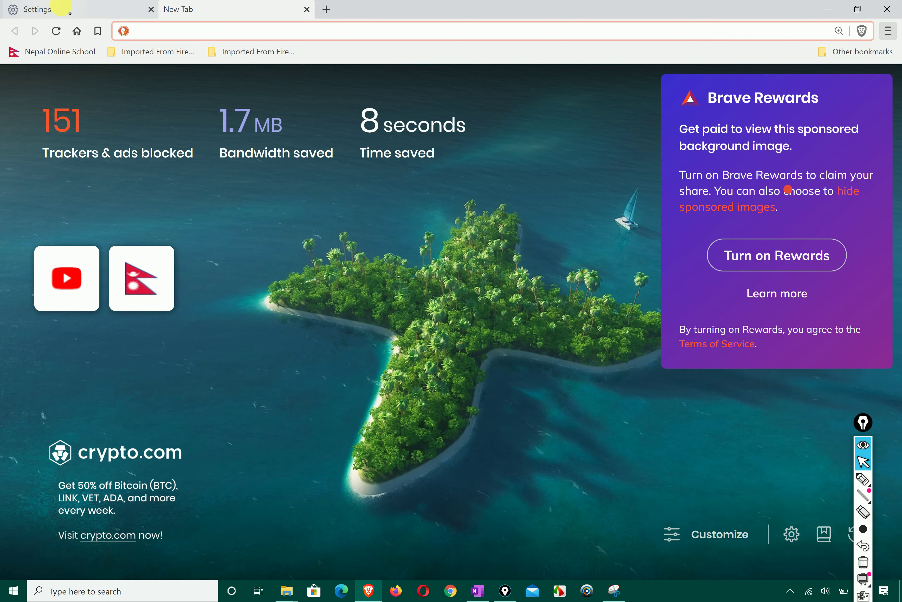
pyautogui.click(61, 8)
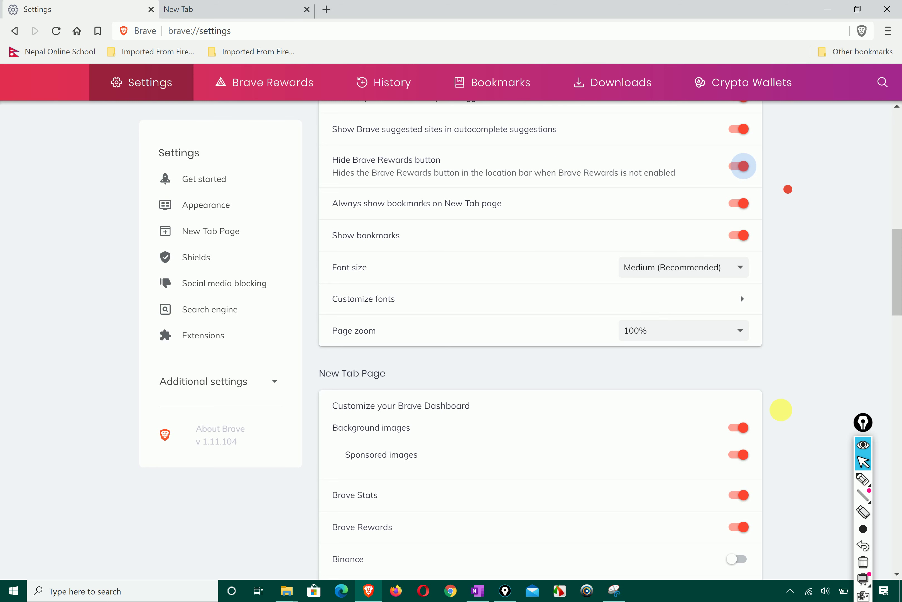
# Circle the bookmarks bar in red with the annotation pen and switch back to the normal pointer at the bookmark options.
pyautogui.click(867, 479)
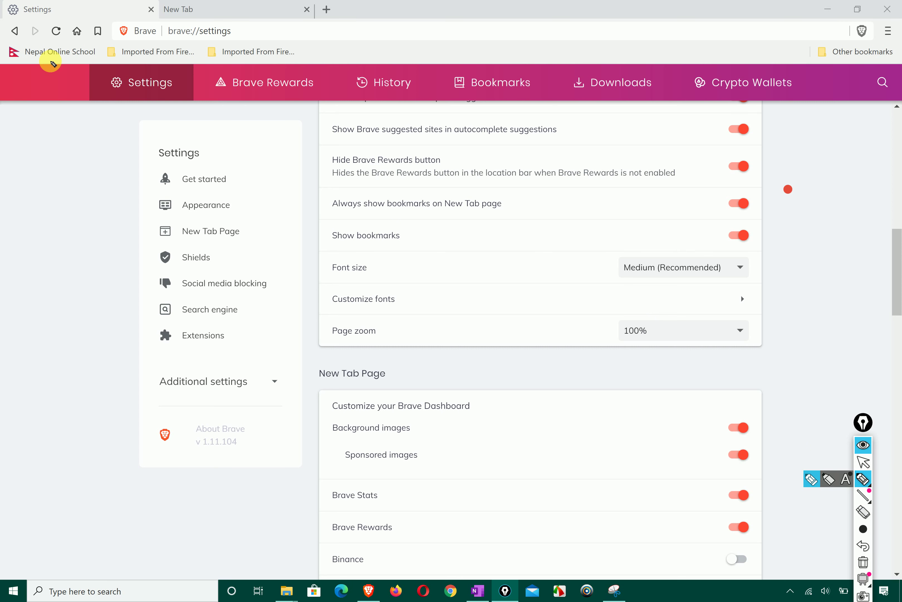
pyautogui.moveTo(1, 57); pyautogui.dragTo(114, 72)
pyautogui.moveTo(194, 69)
pyautogui.mouseDown()
pyautogui.moveTo(316, 13)
pyautogui.moveTo(8, 24)
pyautogui.moveTo(8, 64)
pyautogui.mouseUp()
pyautogui.click(863, 461)
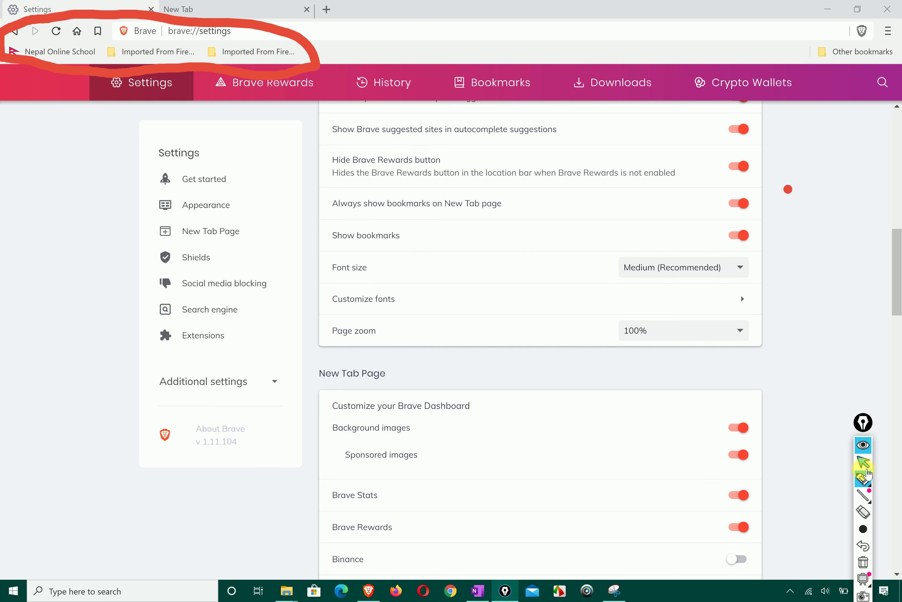
pyautogui.click(741, 233)
pyautogui.click(737, 214)
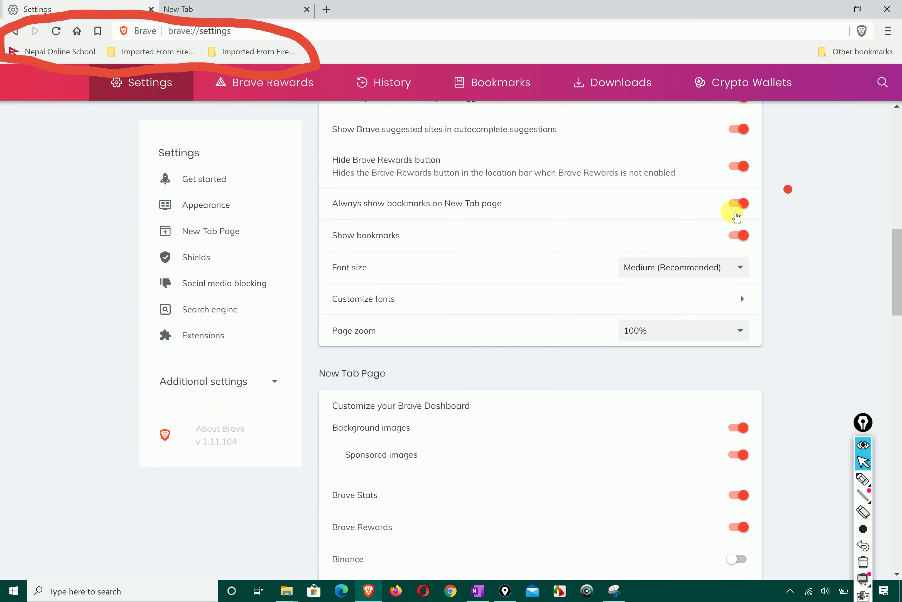
# Try the Very small and Large font sizes, restoring Medium (Recommended) after each one.
pyautogui.click(742, 267)
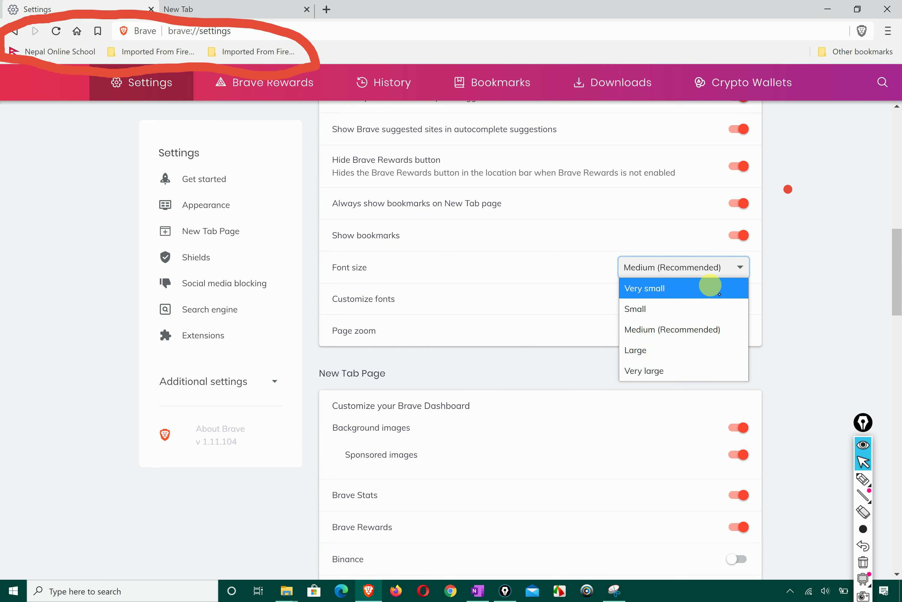
pyautogui.click(714, 288)
pyautogui.click(740, 264)
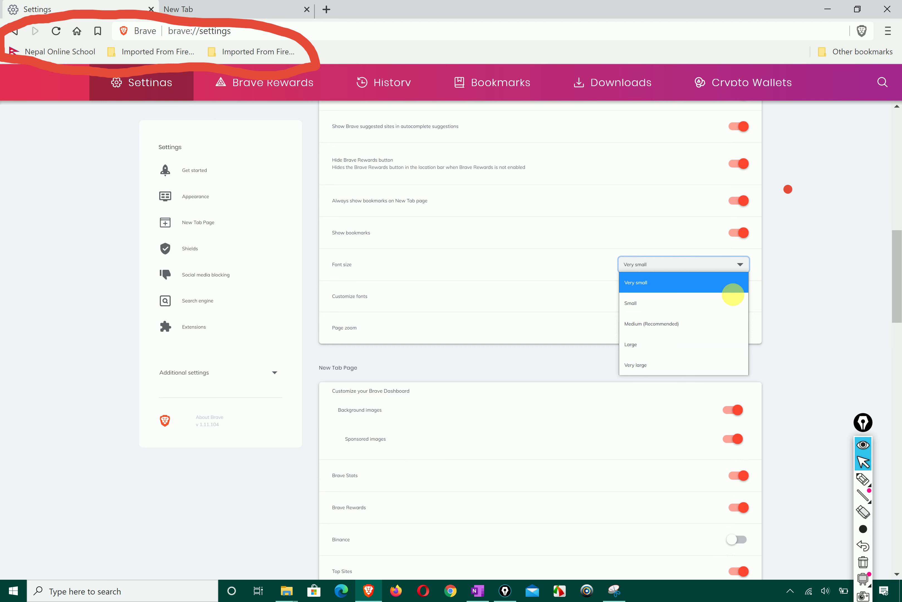
pyautogui.click(721, 324)
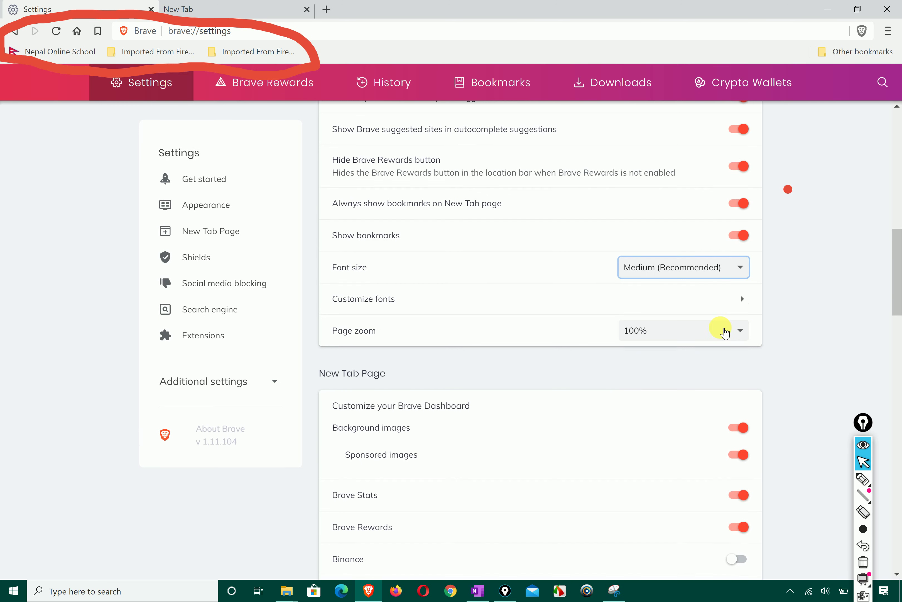
pyautogui.click(742, 269)
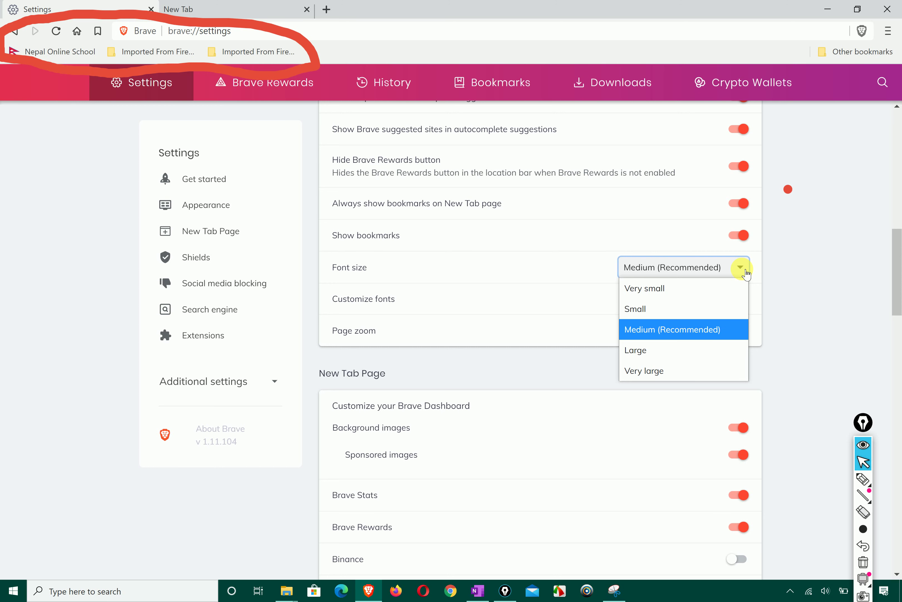
pyautogui.click(729, 364)
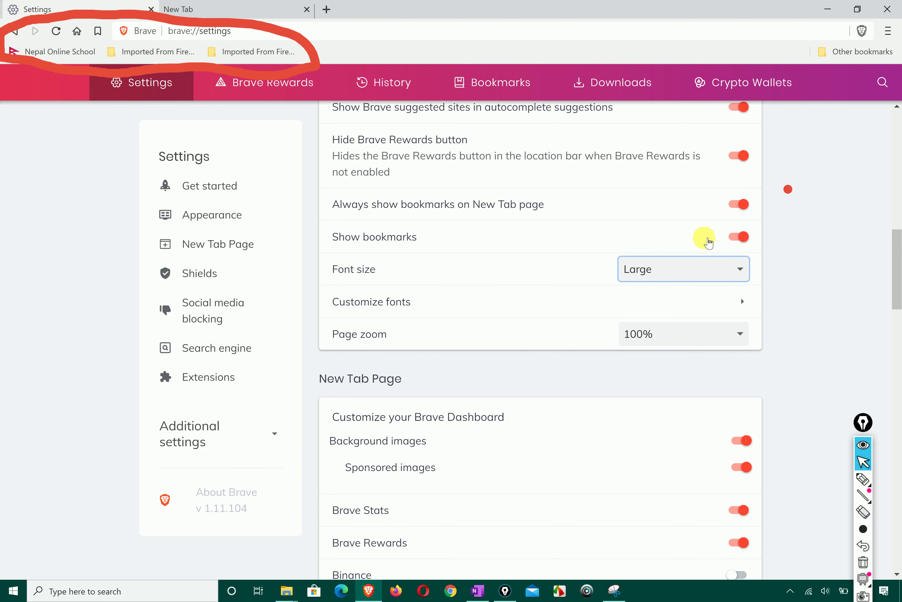
pyautogui.click(722, 270)
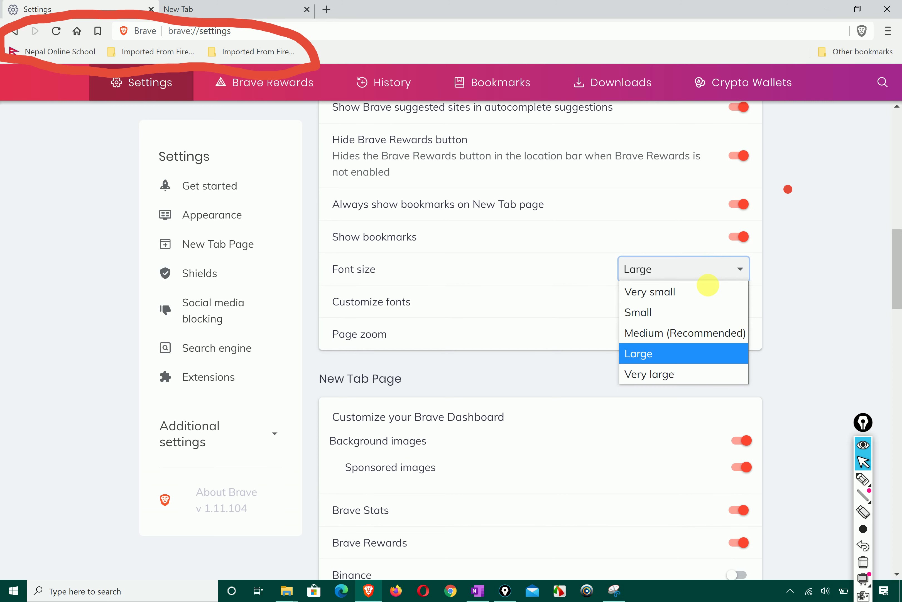
pyautogui.click(713, 335)
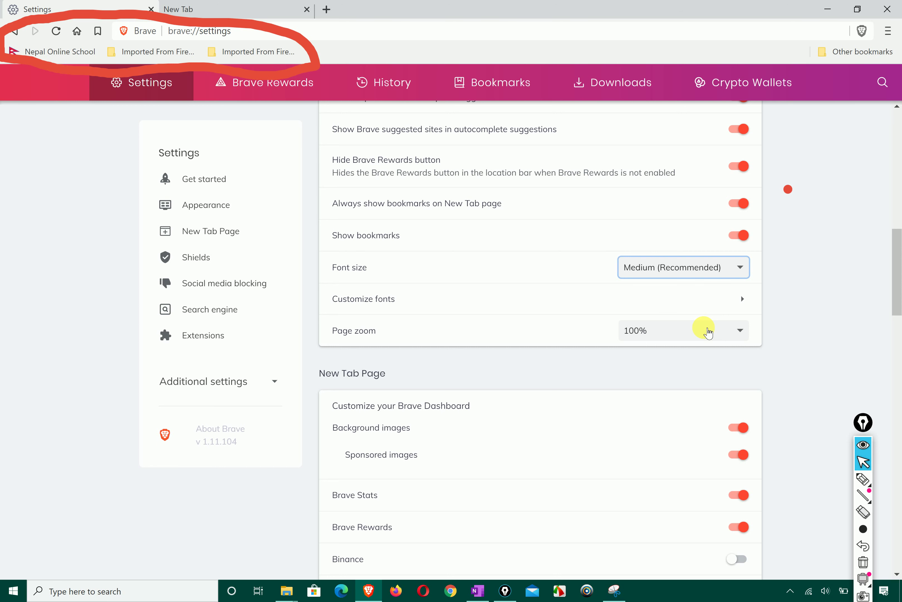
# Set the page zoom to 110%, then change it to 90%.
pyautogui.click(708, 333)
pyautogui.click(661, 167)
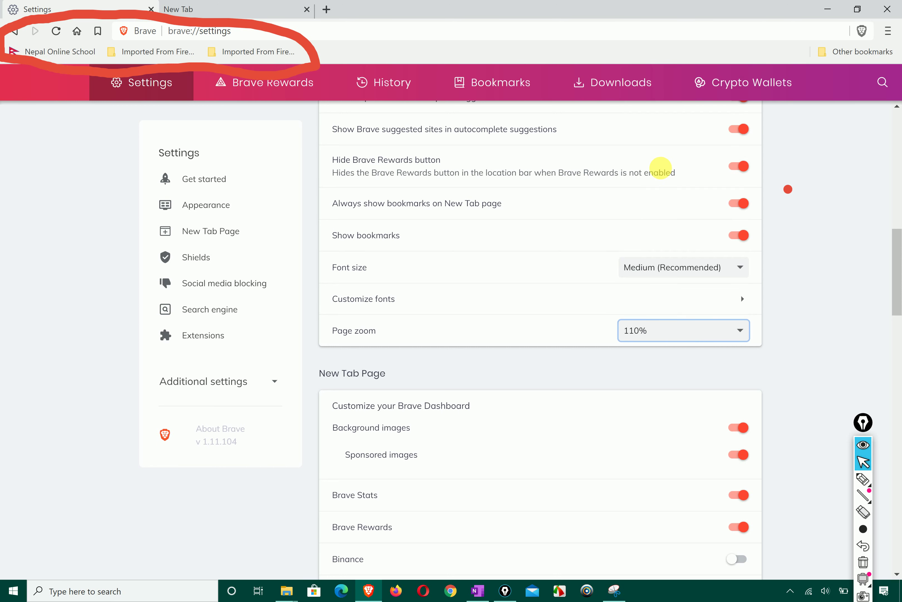
pyautogui.click(768, 357)
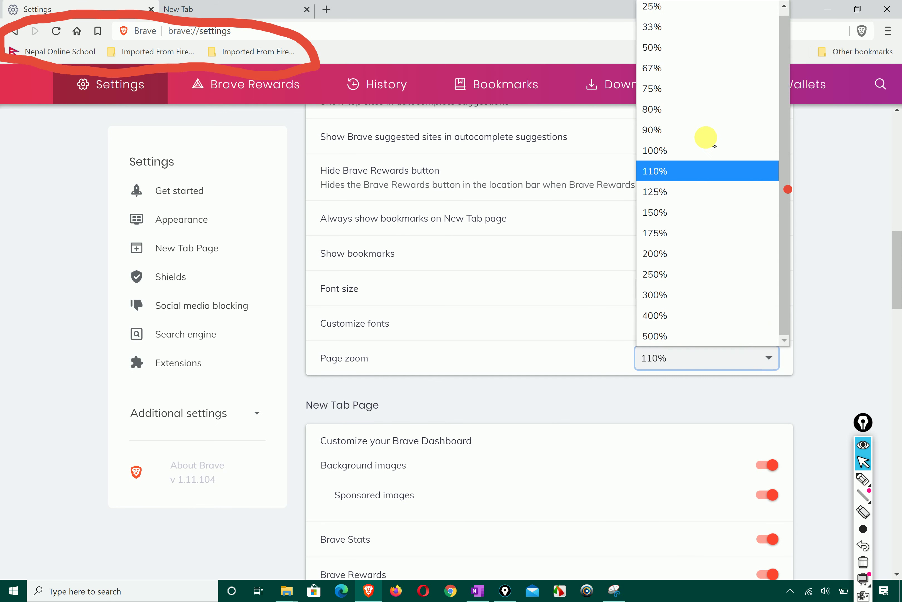
pyautogui.click(706, 130)
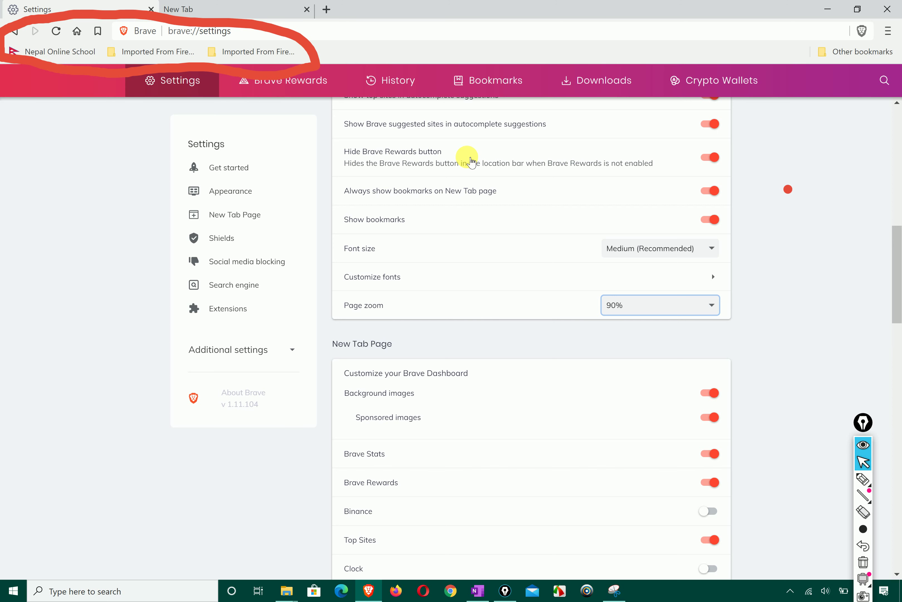
# Open the font customization, try Webdings as the standard font, and restore Times New Roman.
pyautogui.click(714, 278)
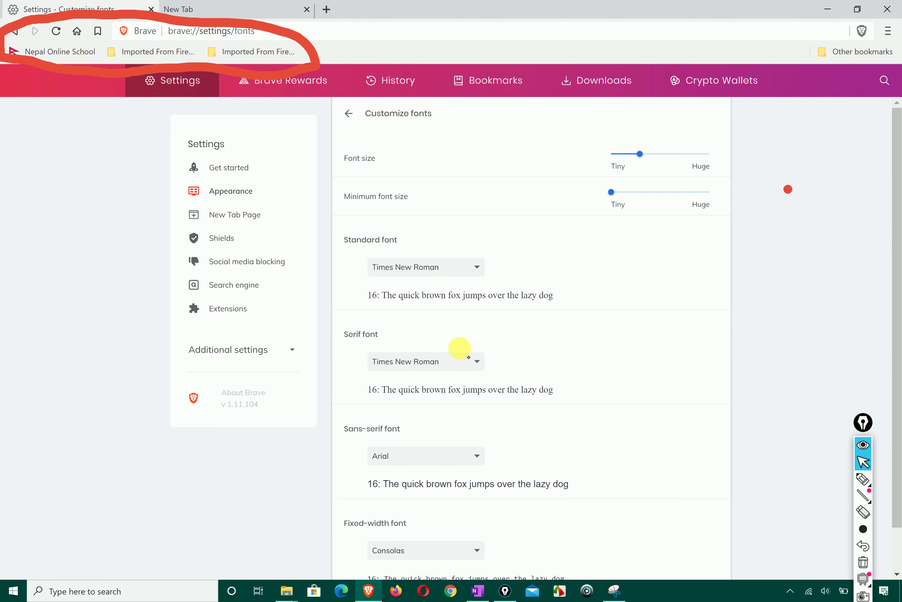
pyautogui.click(478, 271)
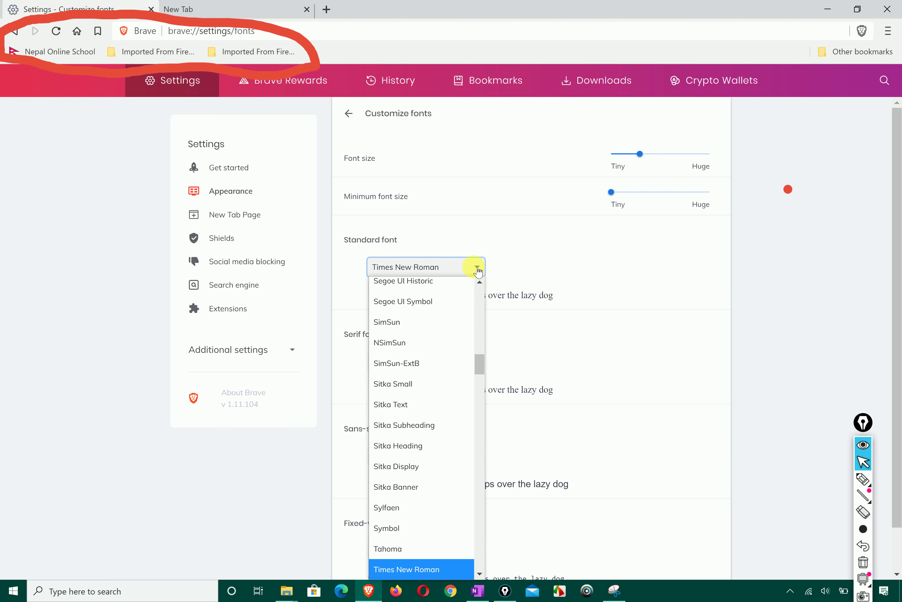
pyautogui.scroll(-3, 400, 465)
pyautogui.scroll(-5, 399, 463)
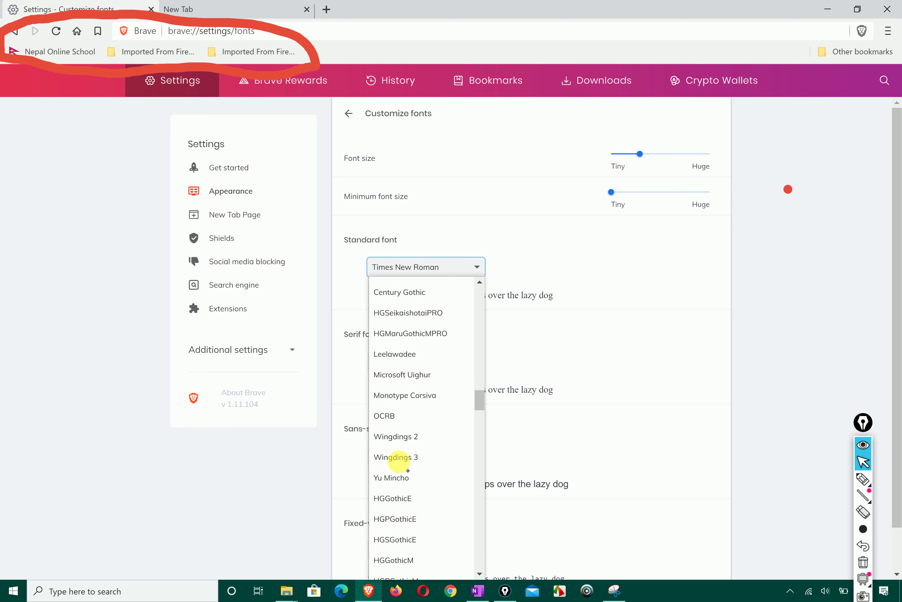
pyautogui.scroll(6, 407, 445)
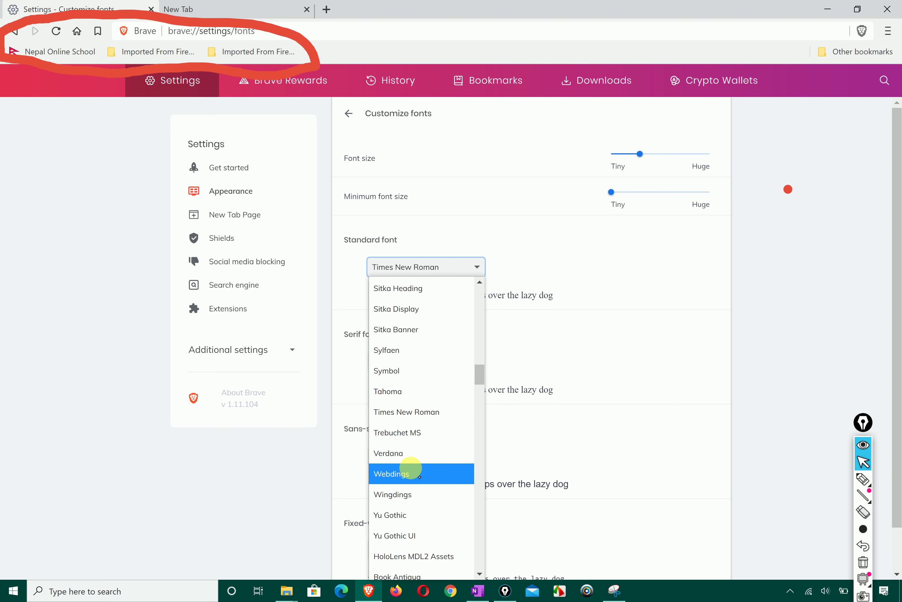
pyautogui.click(409, 470)
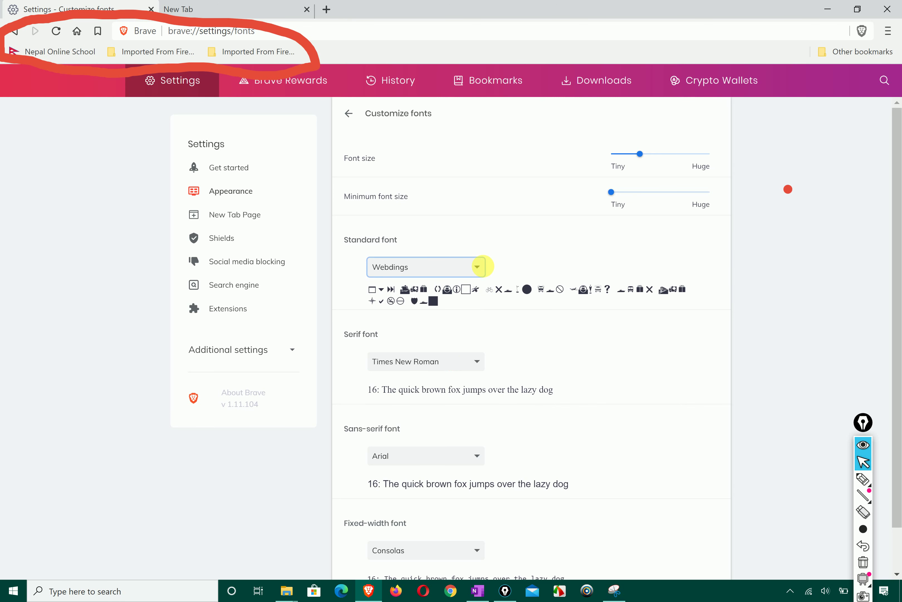
pyautogui.click(478, 264)
pyautogui.scroll(5, 435, 318)
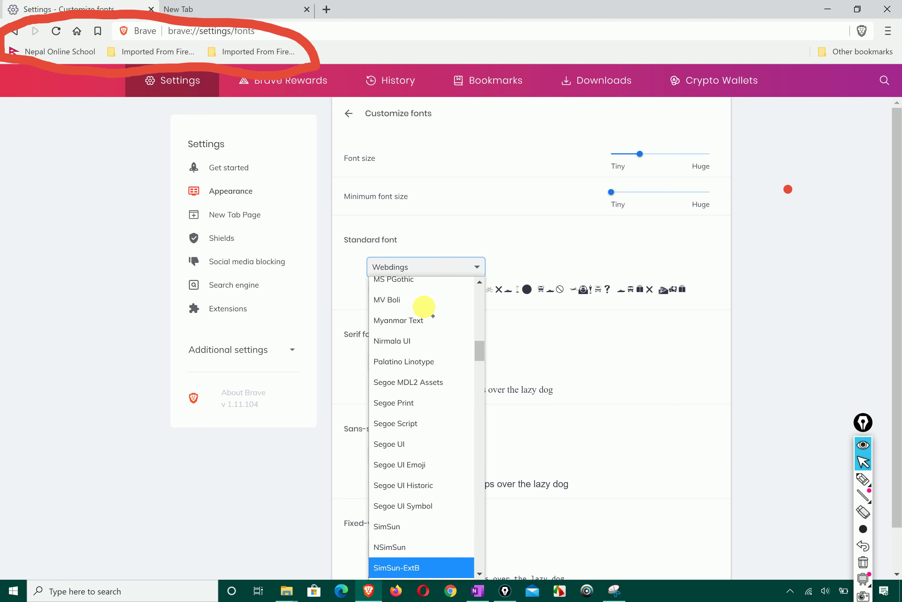
pyautogui.press('t')
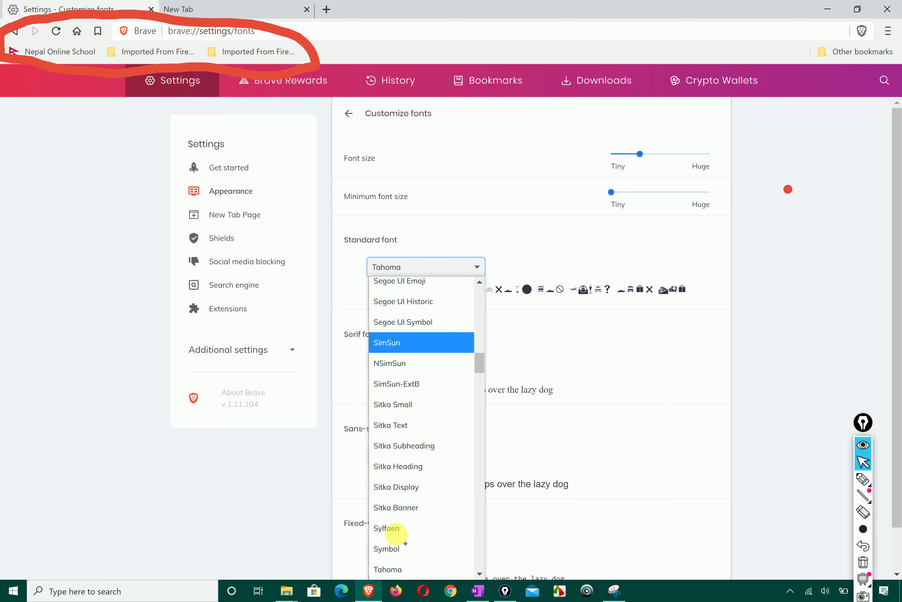
pyautogui.scroll(-2, 388, 544)
pyautogui.click(412, 515)
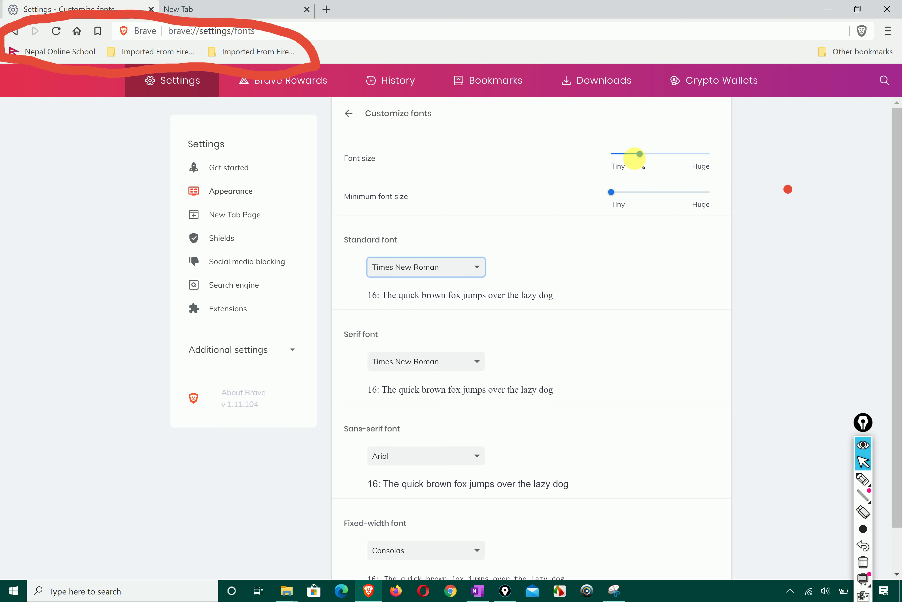
# Try adjusting the font size slider and go back from the font customization to the main settings.
pyautogui.moveTo(640, 154)
pyautogui.moveTo(640, 154); pyautogui.dragTo(652, 171)
pyautogui.click(631, 160)
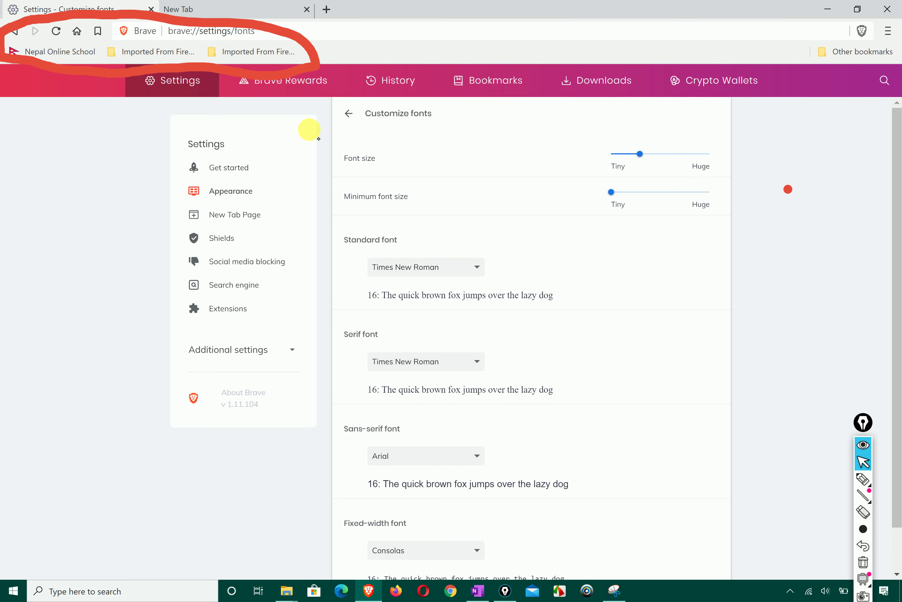
pyautogui.click(354, 116)
# Select the Shields sentence about blocking trackers and ads, circle the description in red with the annotation pen, and hide the annotations.
pyautogui.scroll(-4, 455, 288)
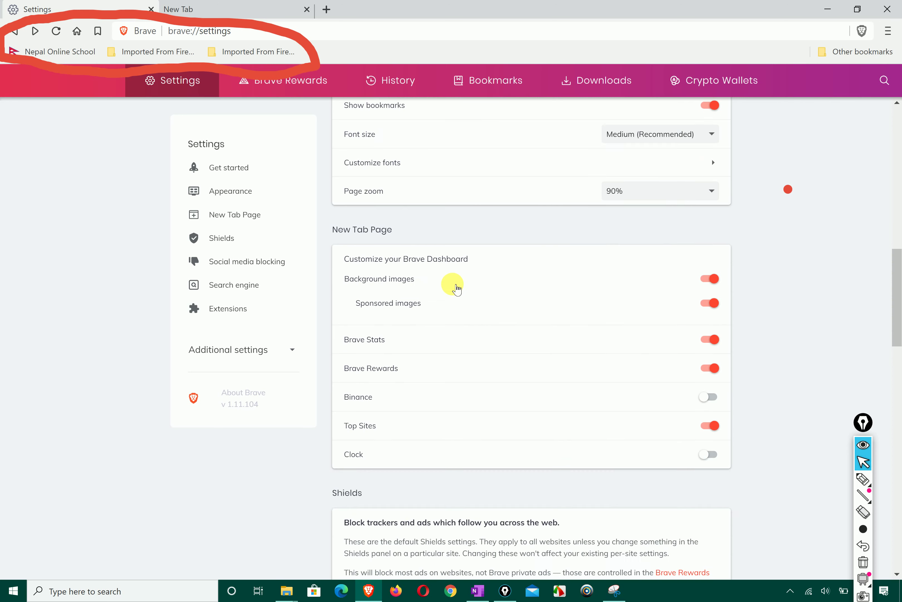
pyautogui.scroll(1, 455, 286)
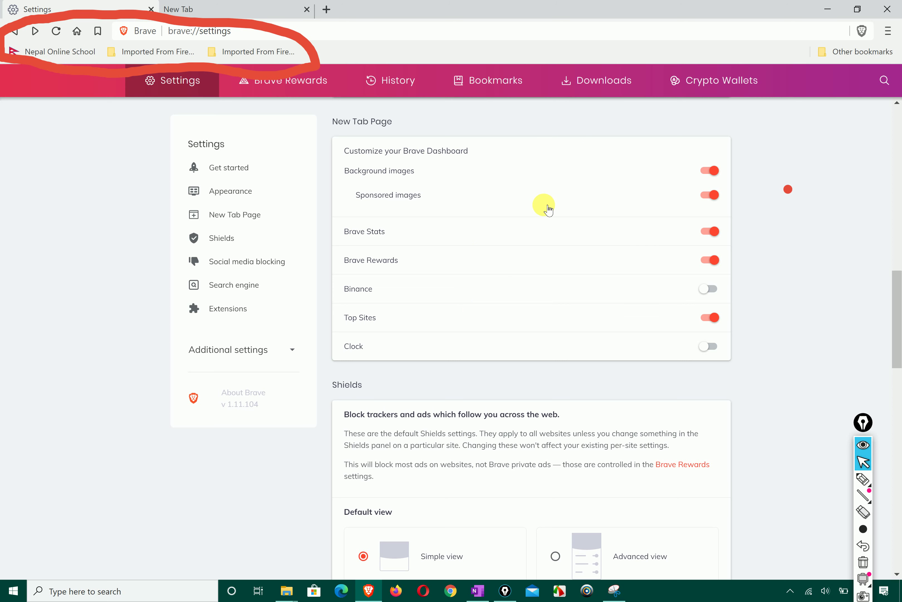
pyautogui.scroll(-5, 544, 205)
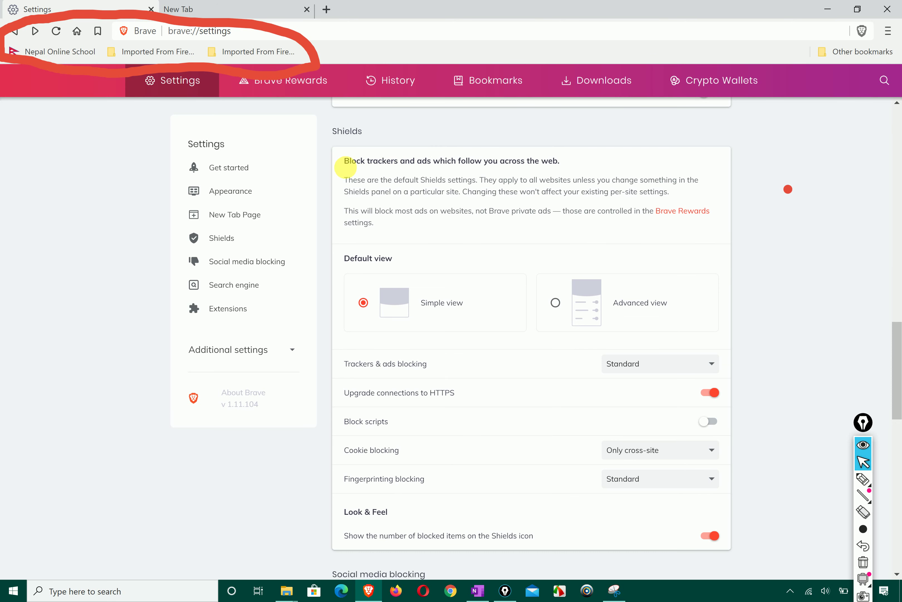
pyautogui.moveTo(345, 167); pyautogui.dragTo(567, 164)
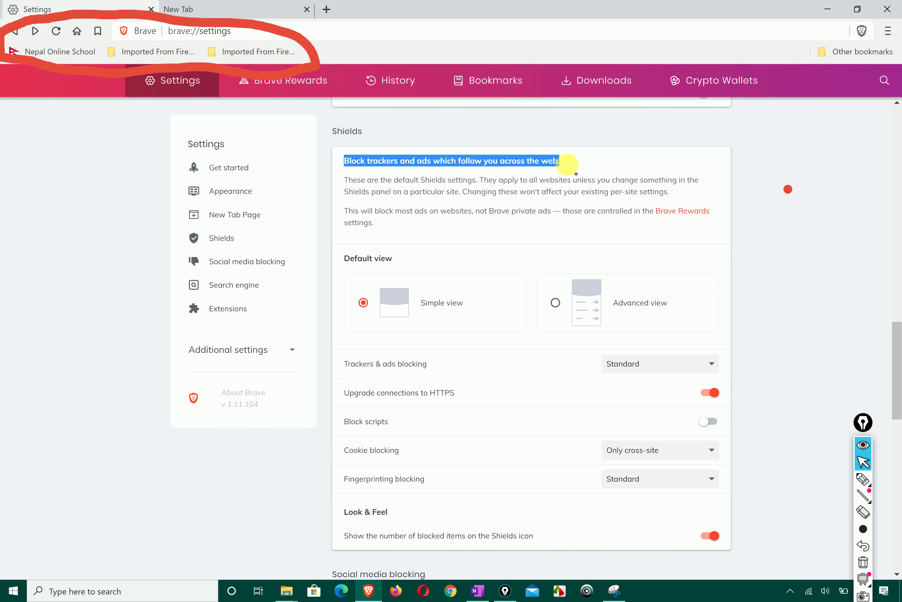
pyautogui.click(863, 480)
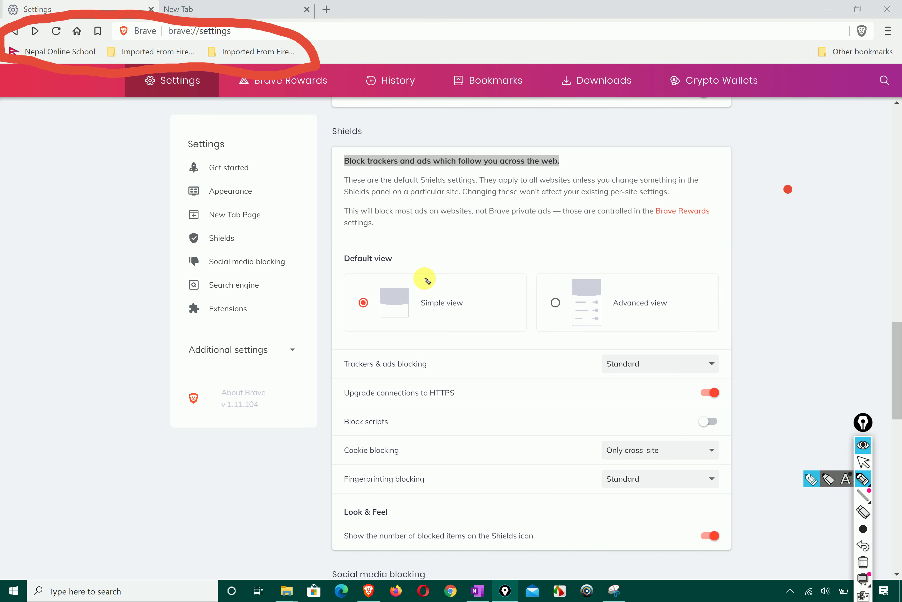
pyautogui.moveTo(394, 136)
pyautogui.mouseDown()
pyautogui.moveTo(319, 177)
pyautogui.moveTo(423, 235)
pyautogui.moveTo(656, 221)
pyautogui.moveTo(550, 151)
pyautogui.mouseUp()
pyautogui.moveTo(494, 144); pyautogui.dragTo(398, 142)
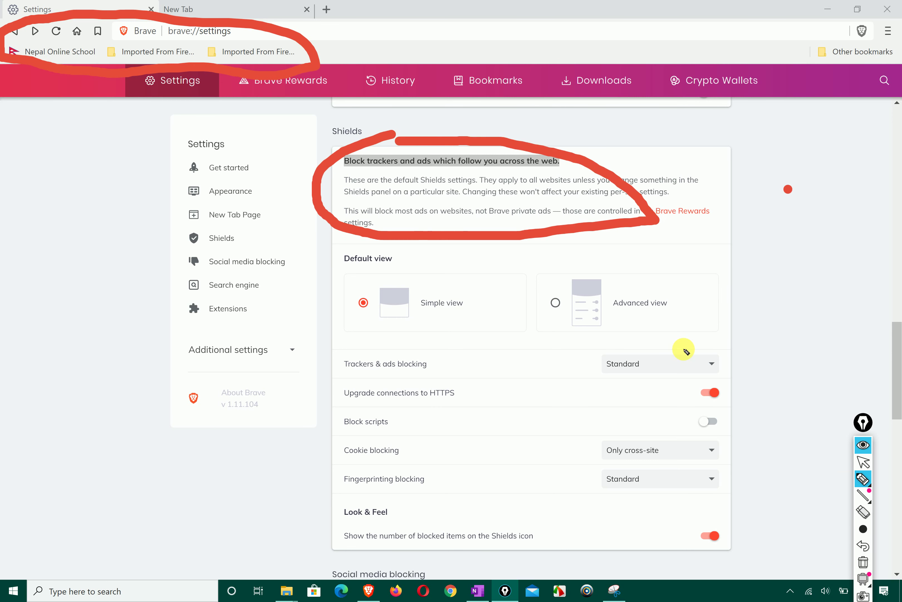
pyautogui.click(866, 443)
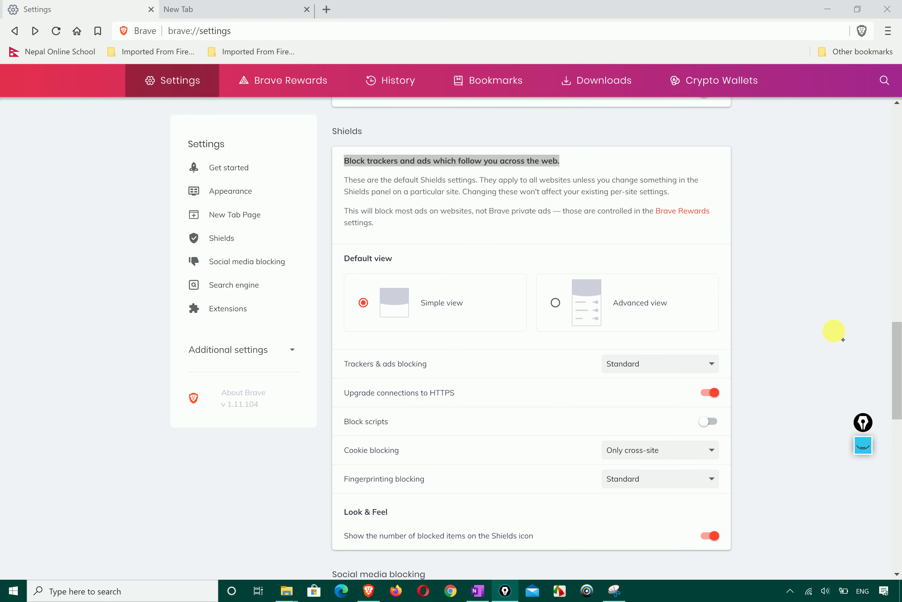
# Open YouTube from its tile on a new tab page and view the site's Shields panel, closing it when done.
pyautogui.click(862, 31)
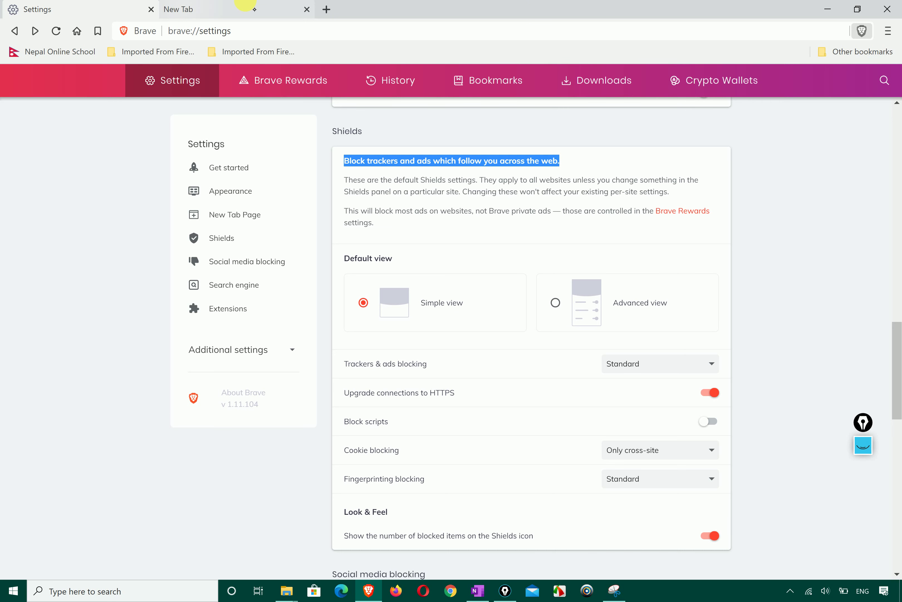
pyautogui.click(326, 9)
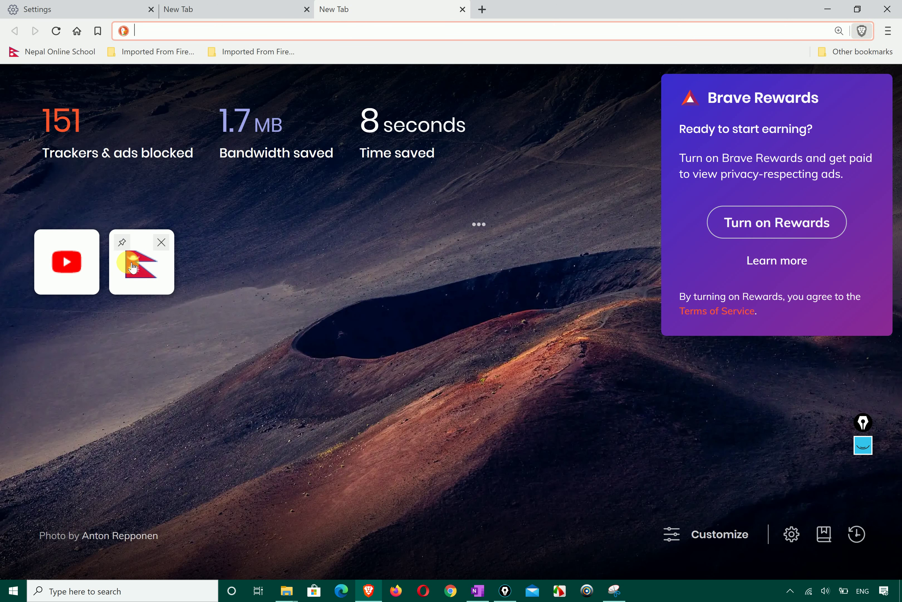
pyautogui.click(66, 251)
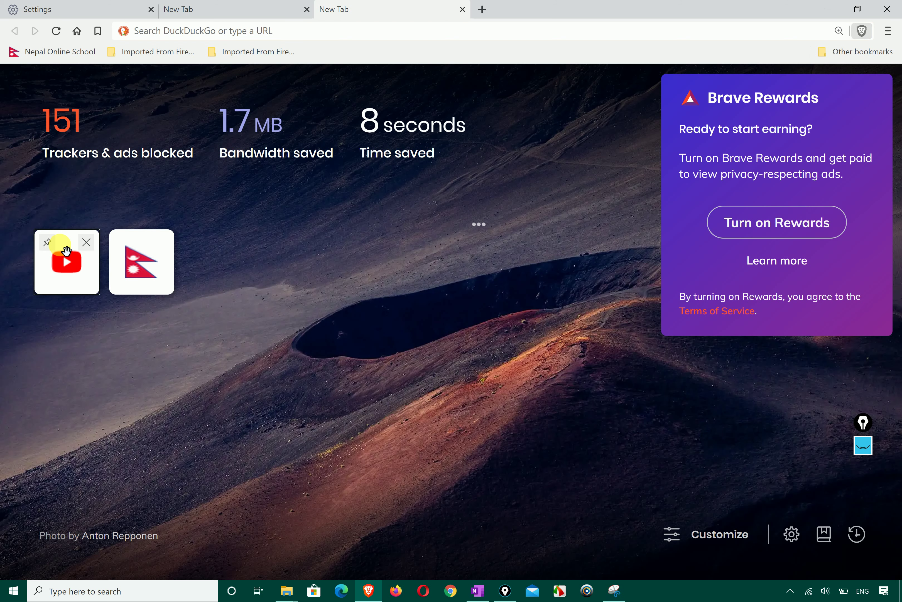
pyautogui.click(67, 251)
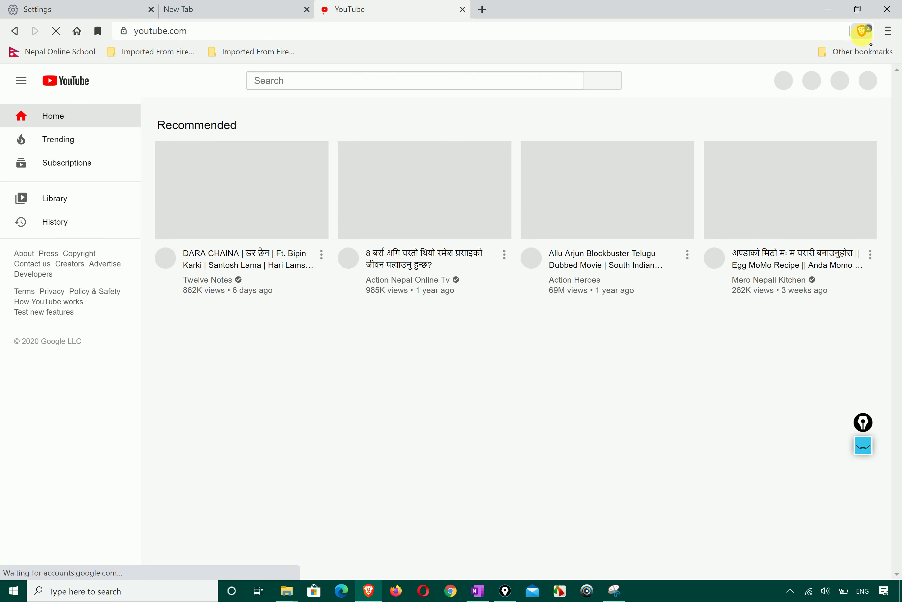
pyautogui.click(862, 31)
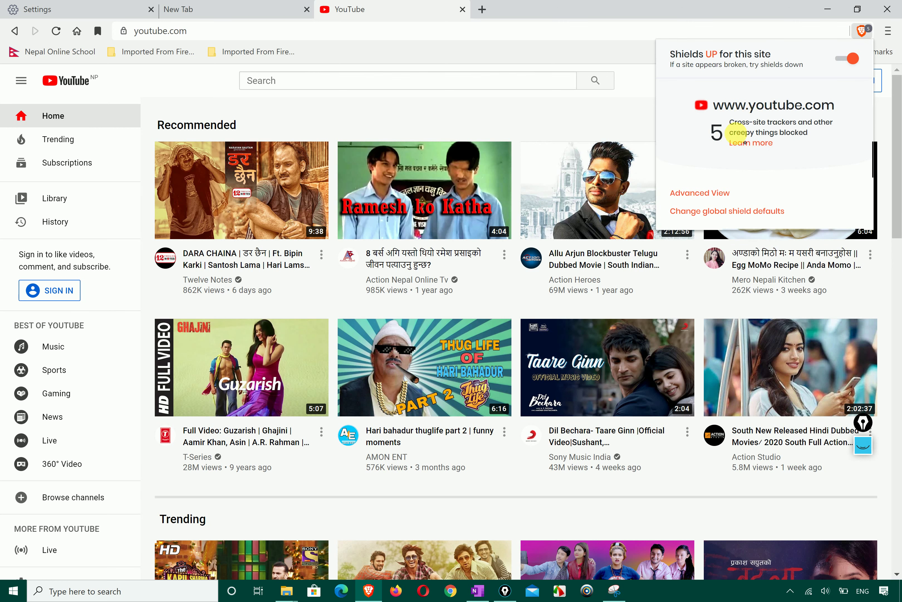
pyautogui.click(609, 104)
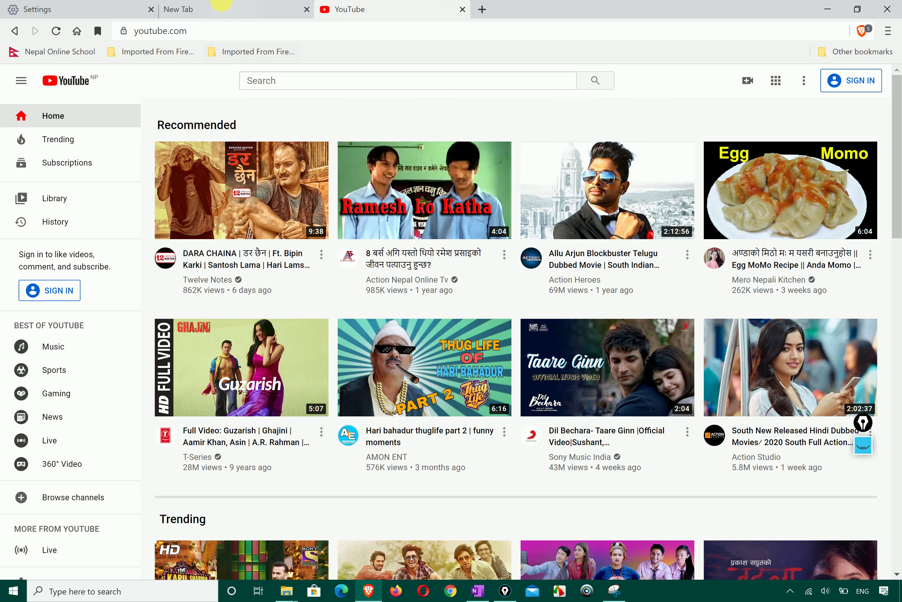
# Close the empty New Tab, return to Settings, and set the Shields default view to Advanced view.
pyautogui.click(249, 9)
pyautogui.click(306, 9)
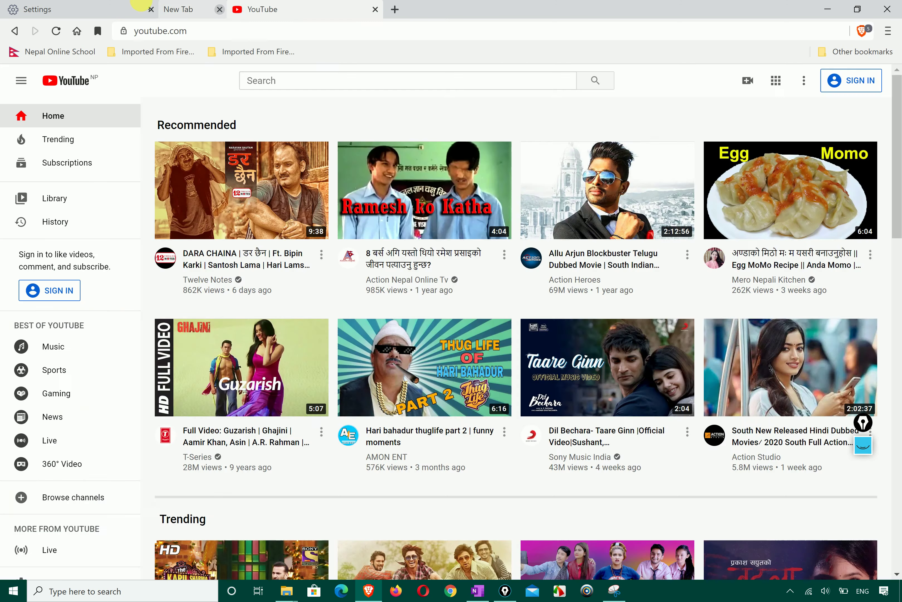
pyautogui.click(75, 9)
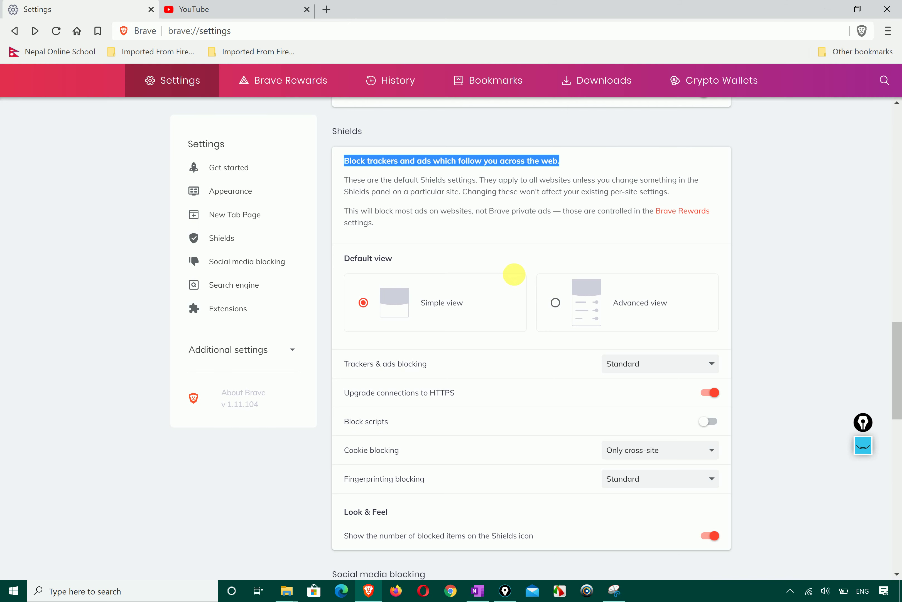
pyautogui.click(558, 301)
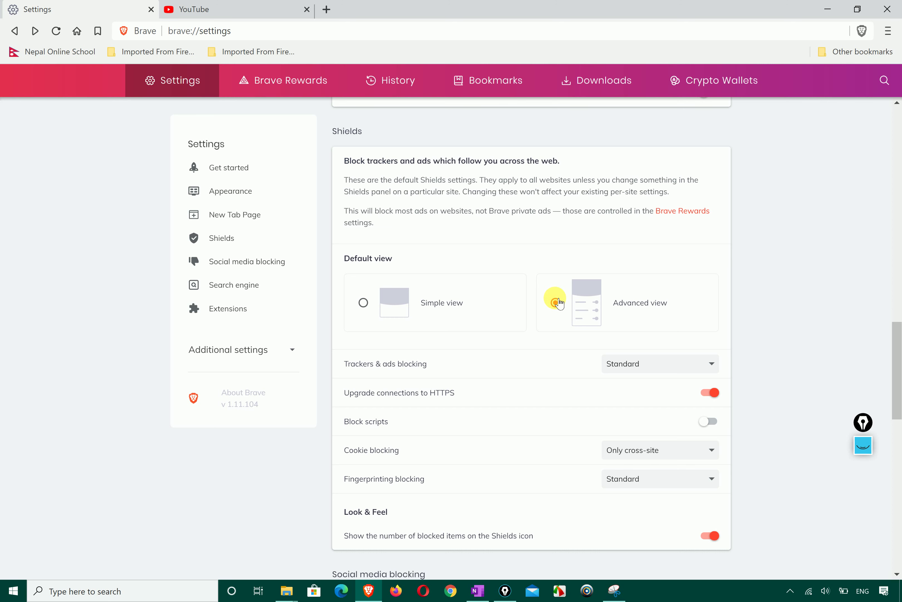
pyautogui.click(386, 305)
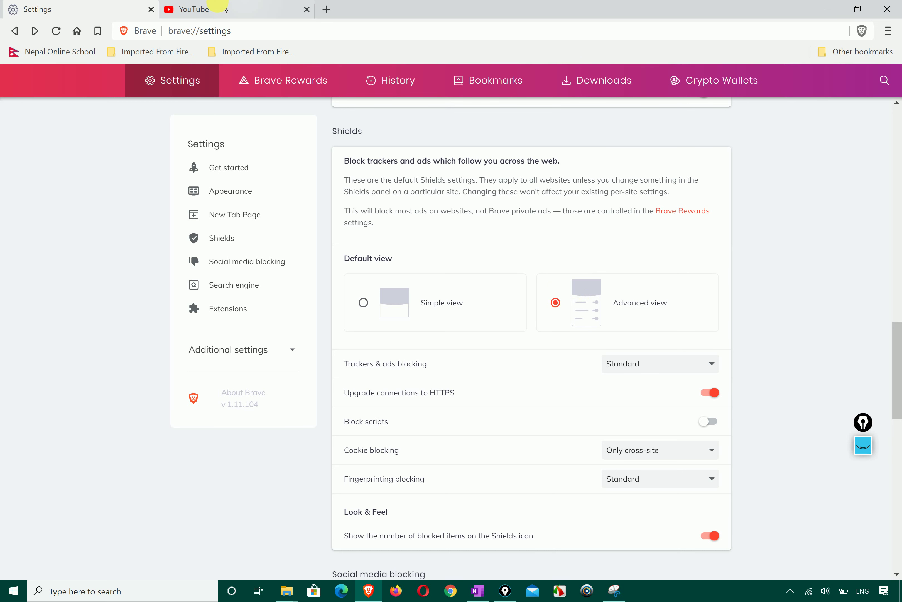
# Examine YouTube's Shields panel in Advanced view, including the list of blocked cross-site trackers, and return to Settings.
pyautogui.click(218, 6)
pyautogui.click(861, 31)
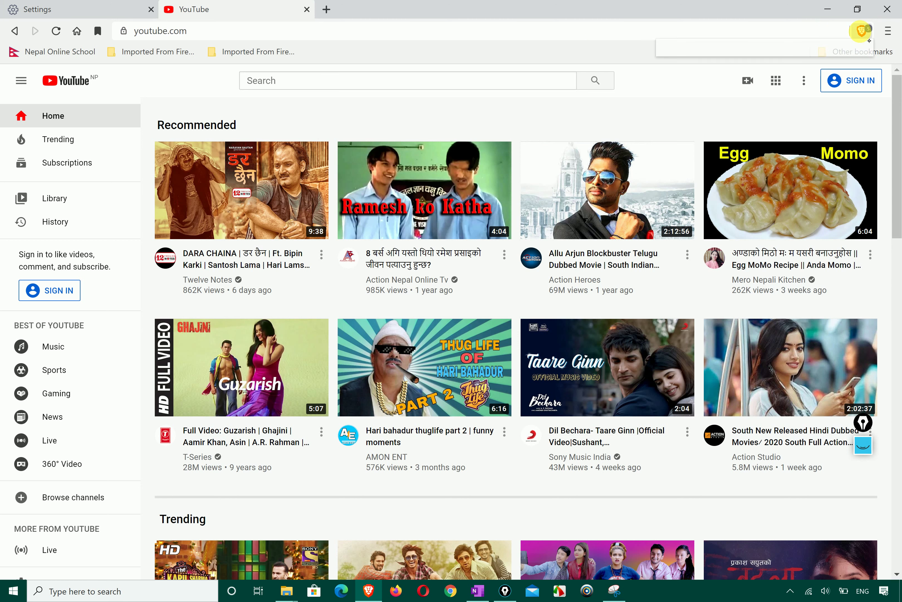
pyautogui.click(774, 229)
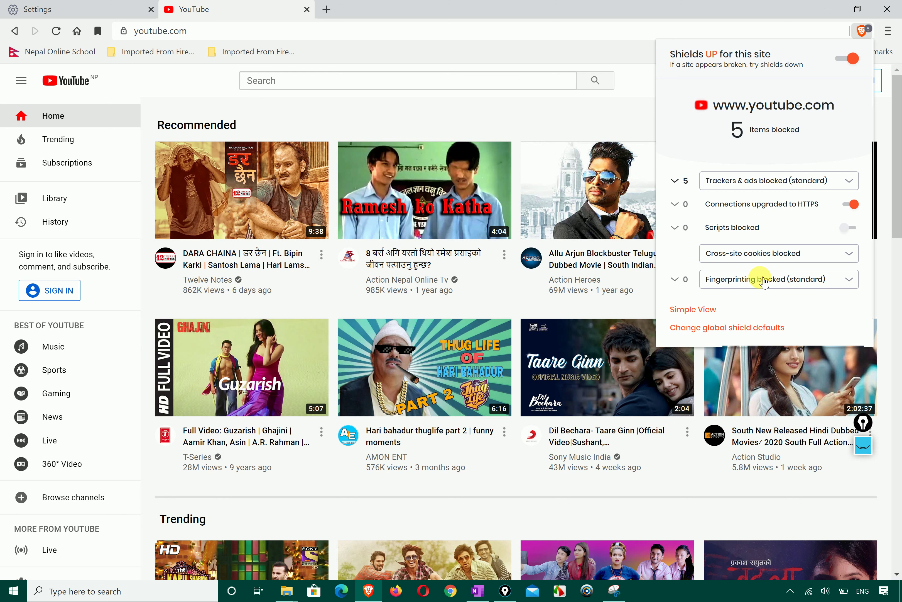
pyautogui.click(681, 181)
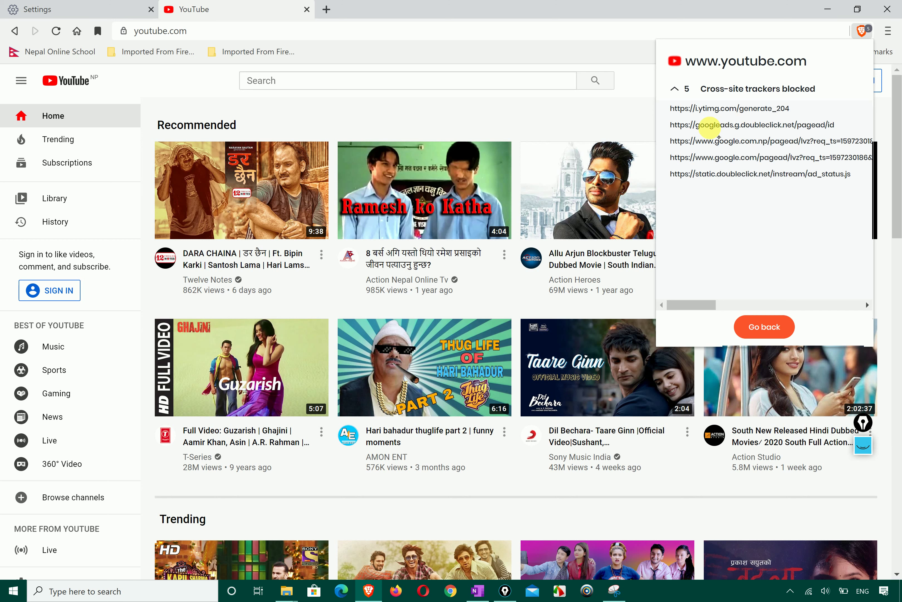
pyautogui.click(677, 90)
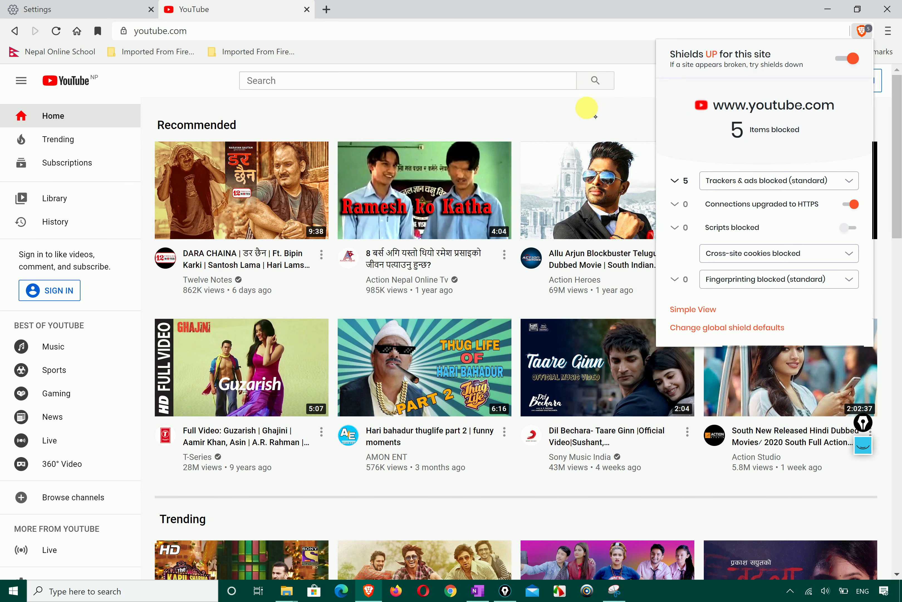
pyautogui.click(574, 105)
pyautogui.click(93, 8)
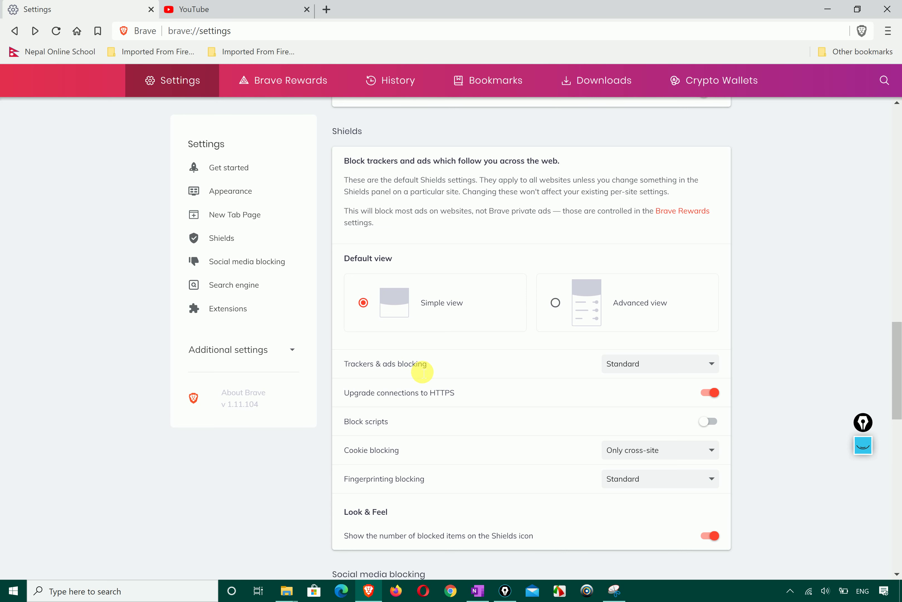
# Show the hidden annotations again, erase all of them, and switch back to the normal pointer.
pyautogui.click(863, 445)
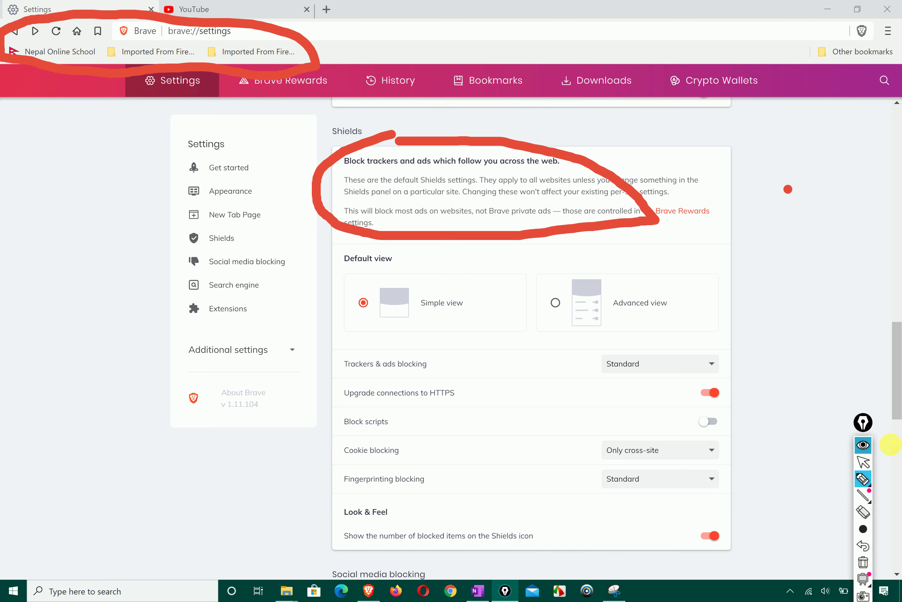
pyautogui.click(863, 561)
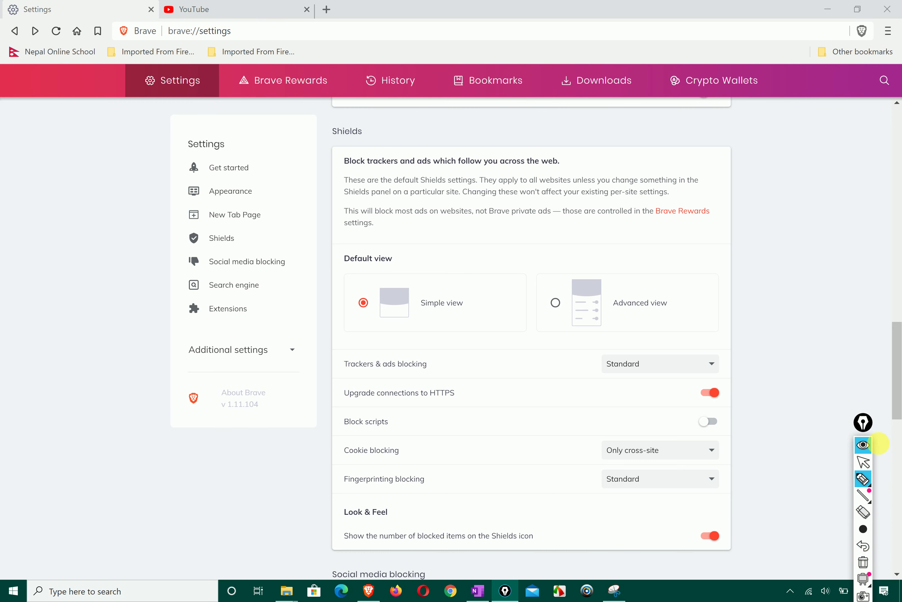
pyautogui.click(863, 462)
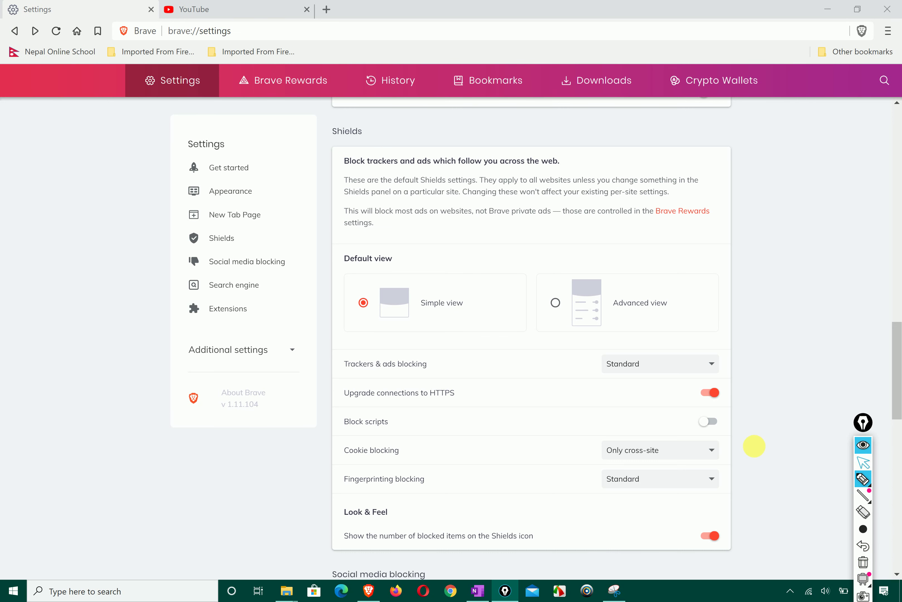
# Set Trackers & ads blocking to Aggressive, and switch it to Disabled.
pyautogui.click(703, 365)
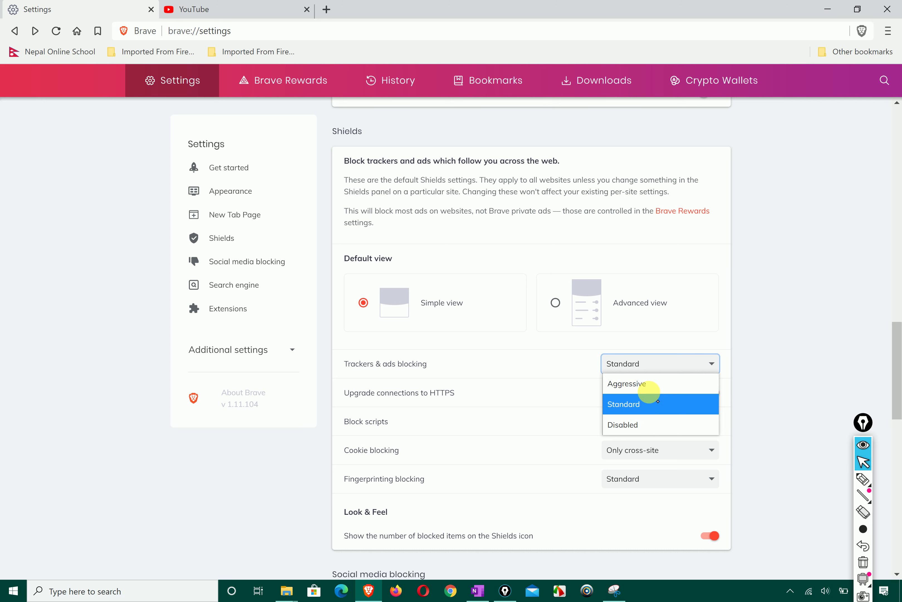
pyautogui.click(650, 384)
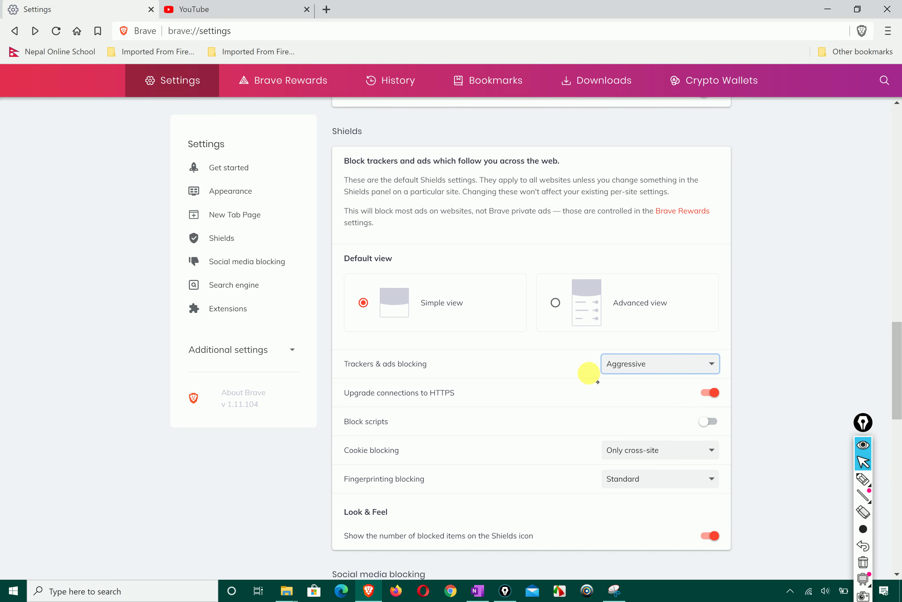
pyautogui.click(621, 365)
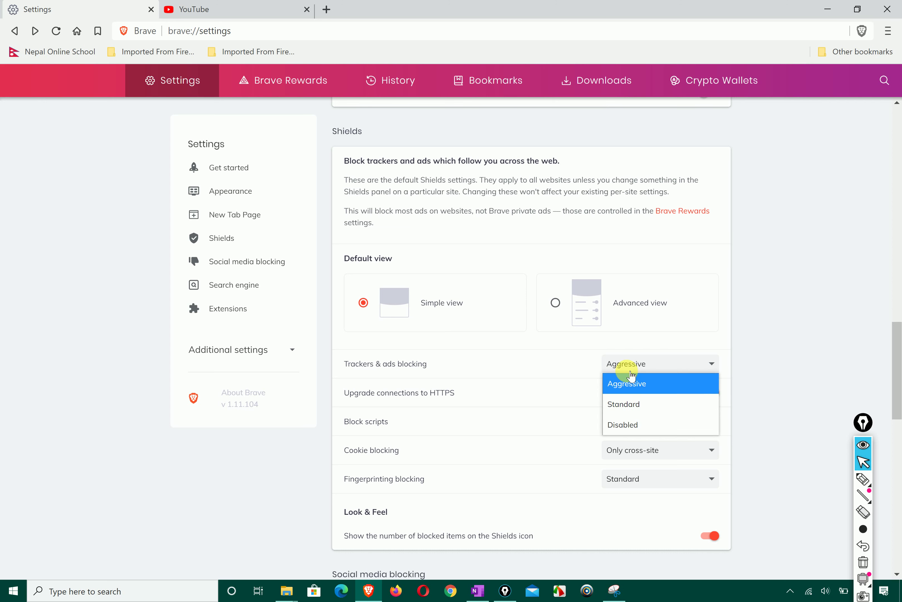
pyautogui.click(626, 427)
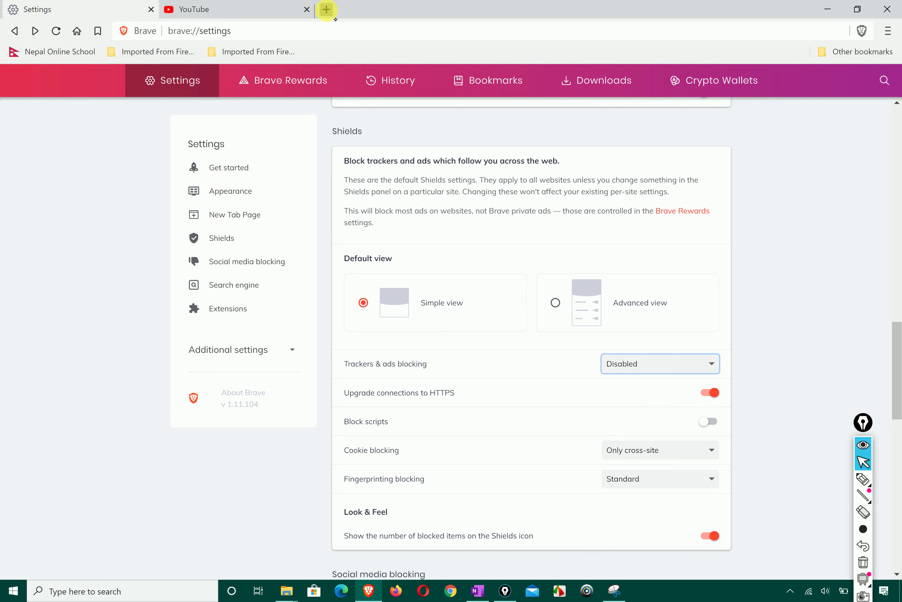
# Open the Nepal Online School bookmark in a new tab and view the site's Shields panel.
pyautogui.click(326, 9)
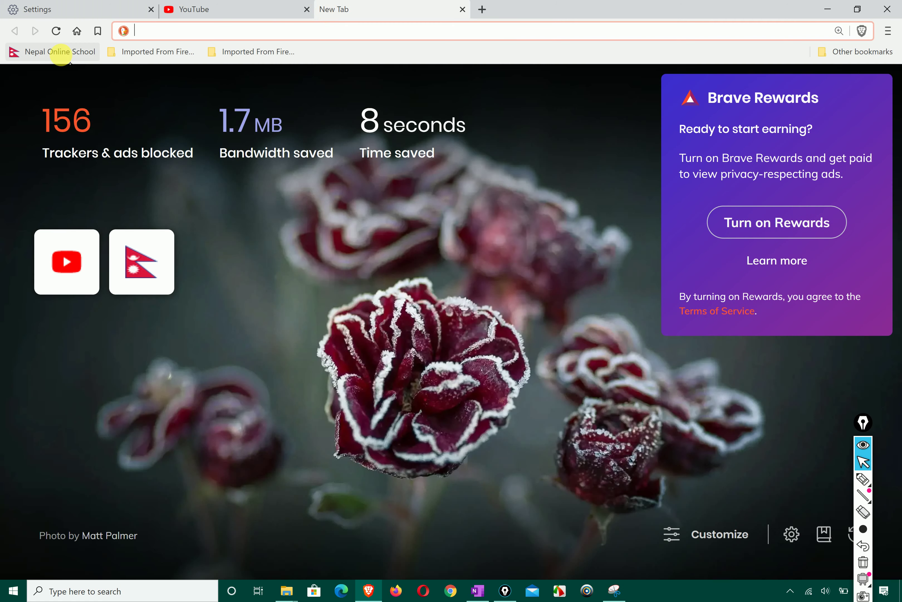
pyautogui.click(61, 53)
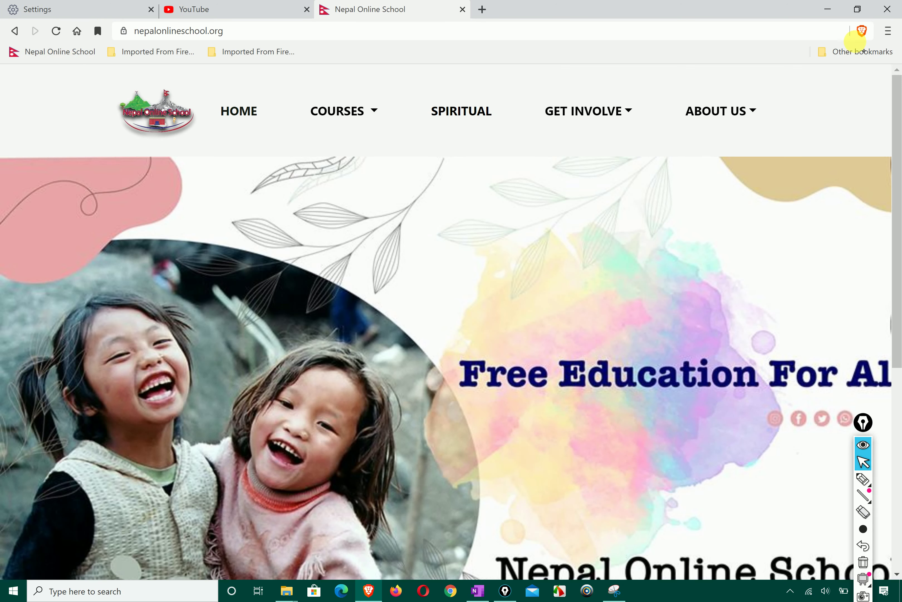
pyautogui.click(862, 30)
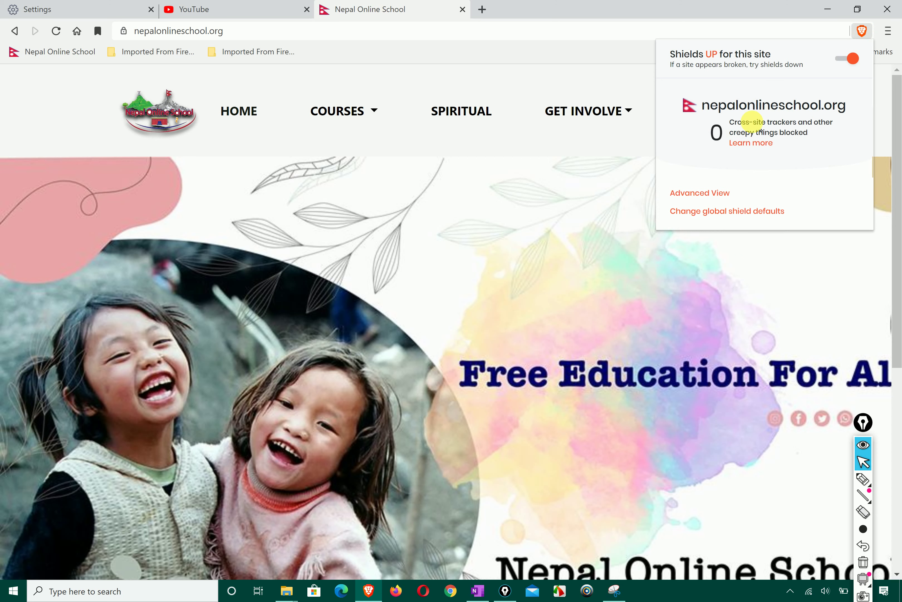
# Return to Settings and set Trackers & ads blocking to Aggressive.
pyautogui.click(93, 10)
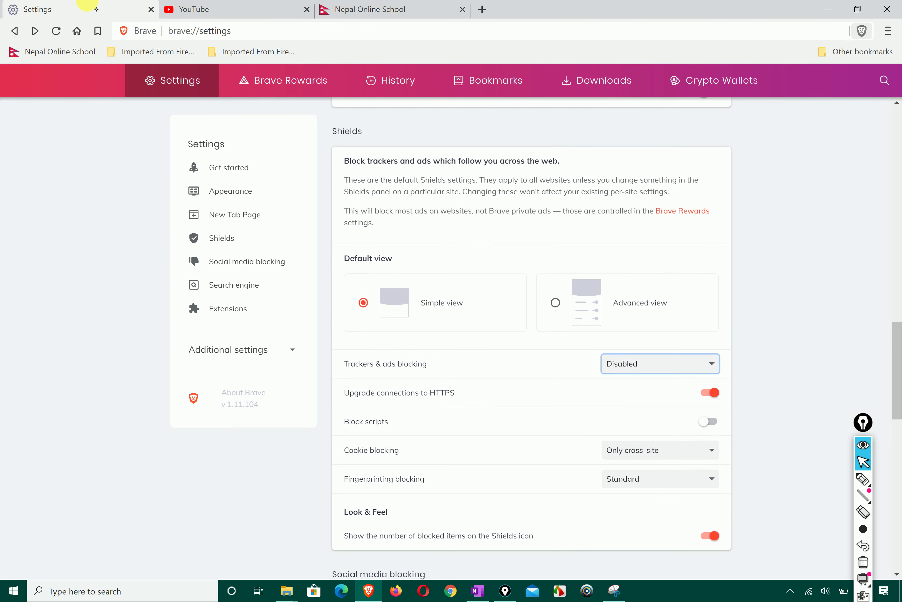
pyautogui.click(683, 368)
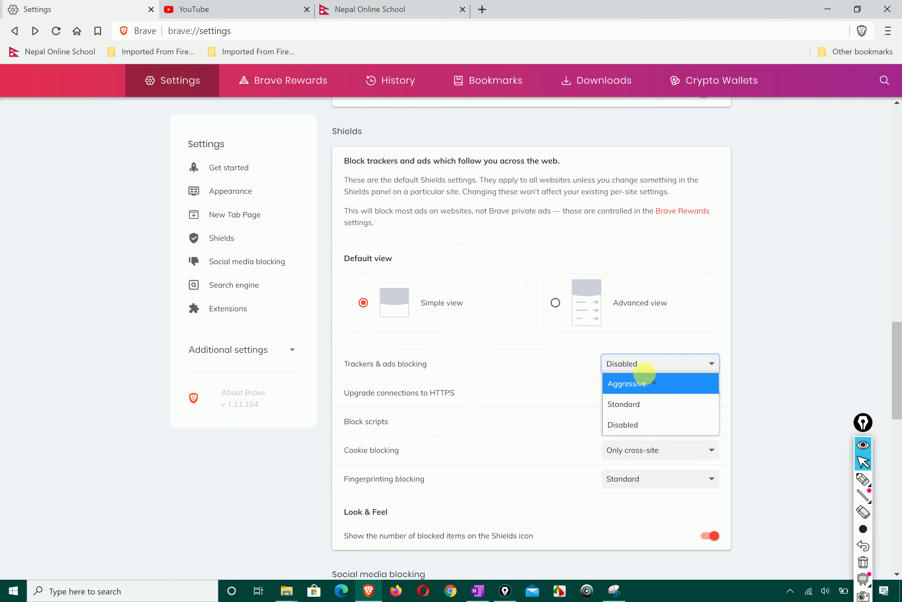
pyautogui.click(645, 381)
# Reload the Nepal Online School page and view its Shields panel, closing the panel when done.
pyautogui.click(356, 9)
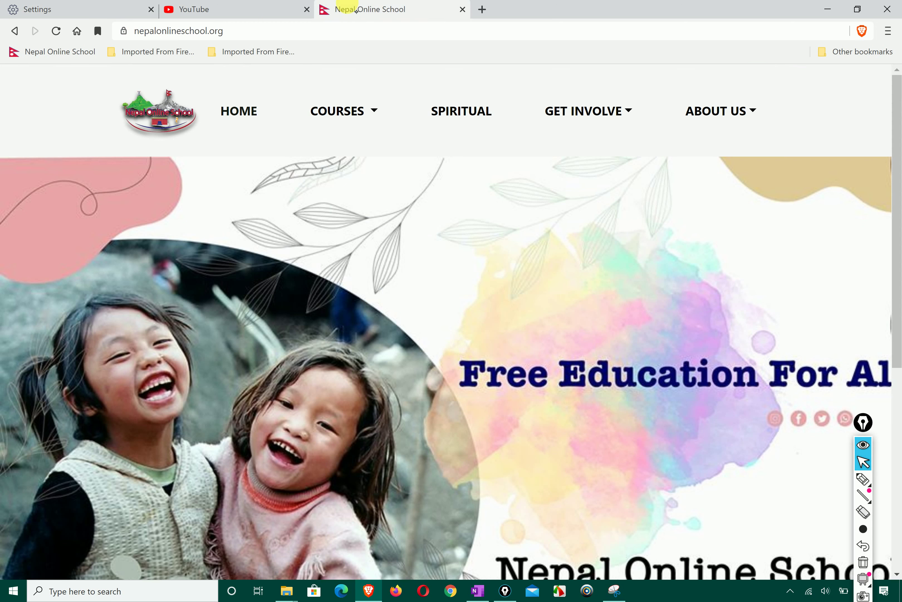
pyautogui.click(272, 30)
pyautogui.press('Return')
pyautogui.click(862, 31)
pyautogui.click(645, 79)
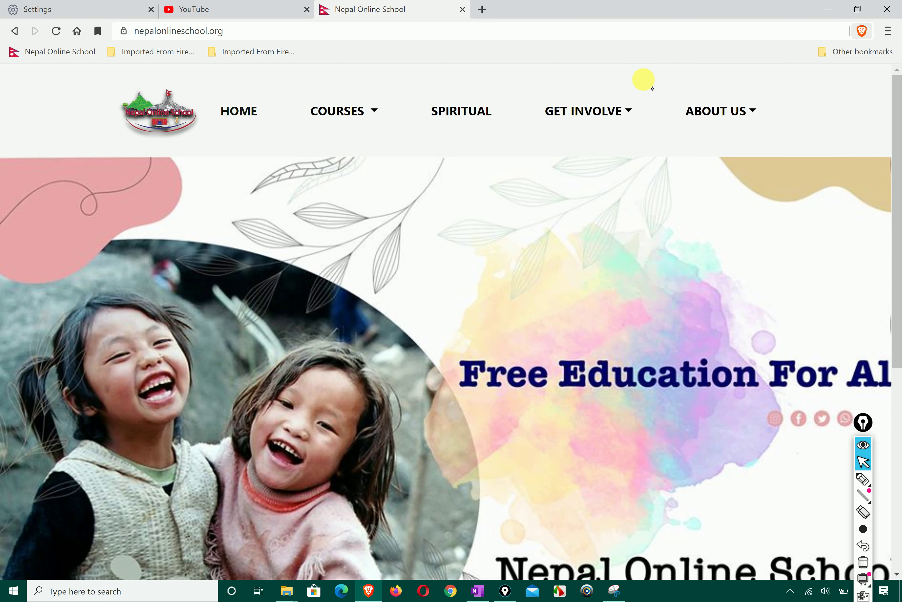
# Open YouTube in a new tab from the toolbar folder of the imported Firefox bookmarks and view its Shields panel.
pyautogui.click(483, 9)
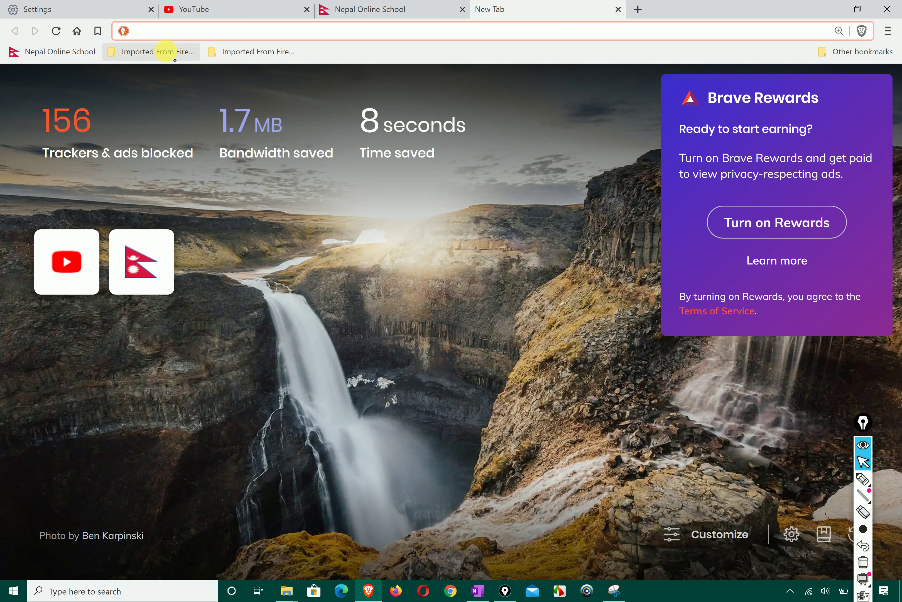
pyautogui.click(173, 52)
pyautogui.moveTo(176, 72)
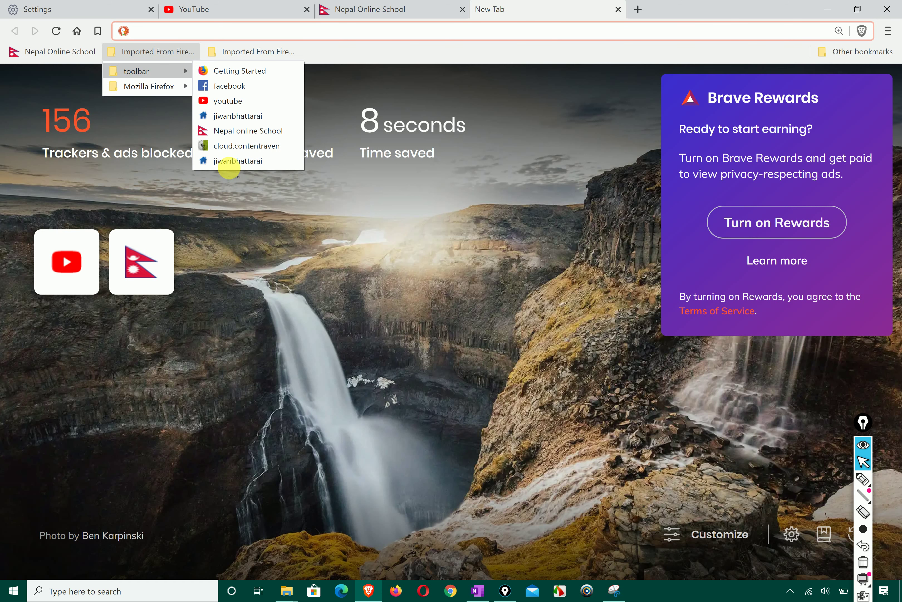
pyautogui.click(251, 102)
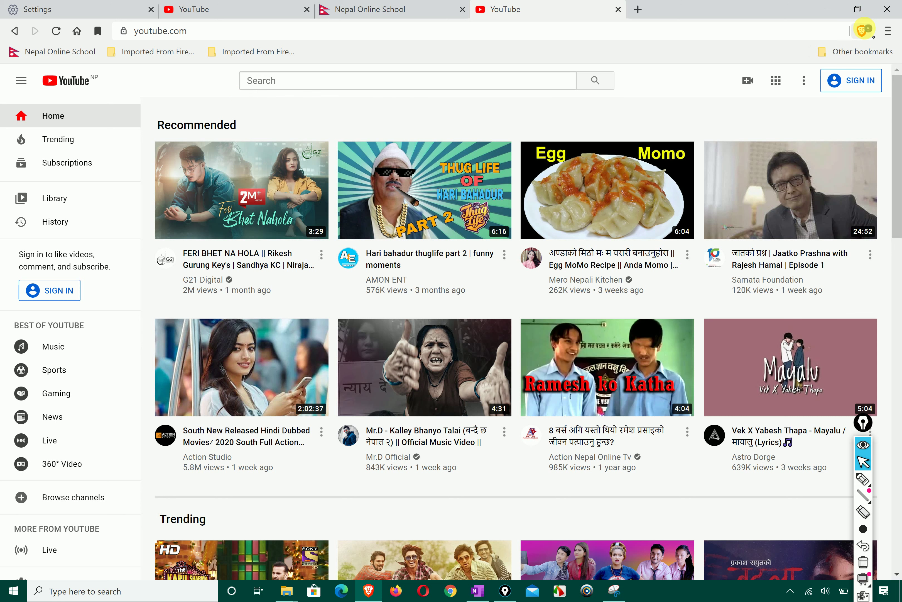
pyautogui.click(863, 31)
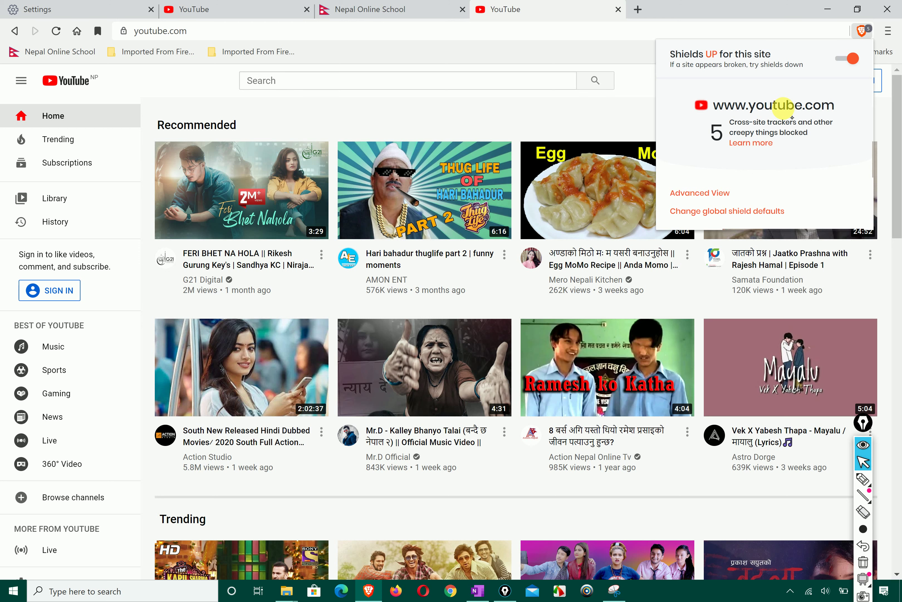
pyautogui.click(625, 105)
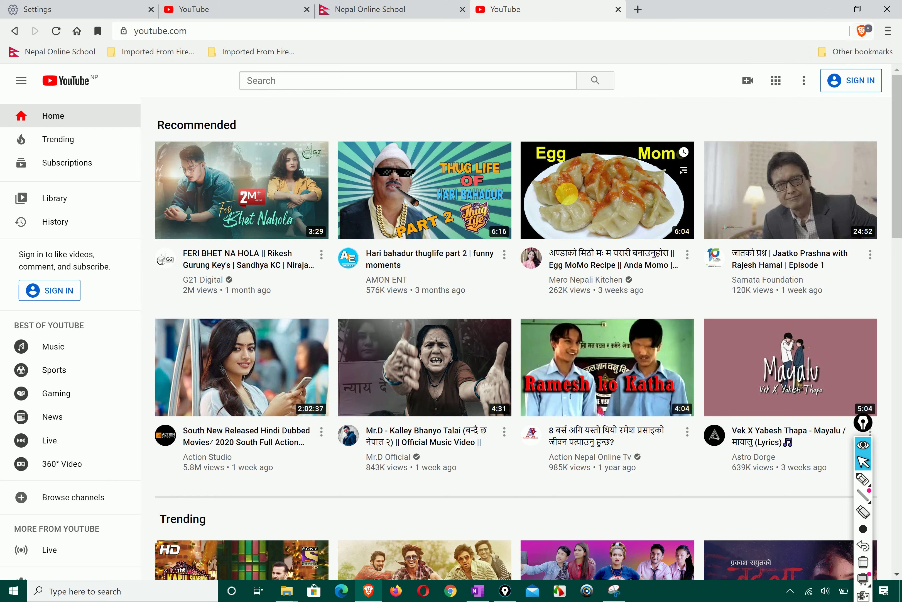
# Check the Shields panel while the Egg MoMo Recipe video plays, and close that tab to return to Settings.
pyautogui.click(618, 177)
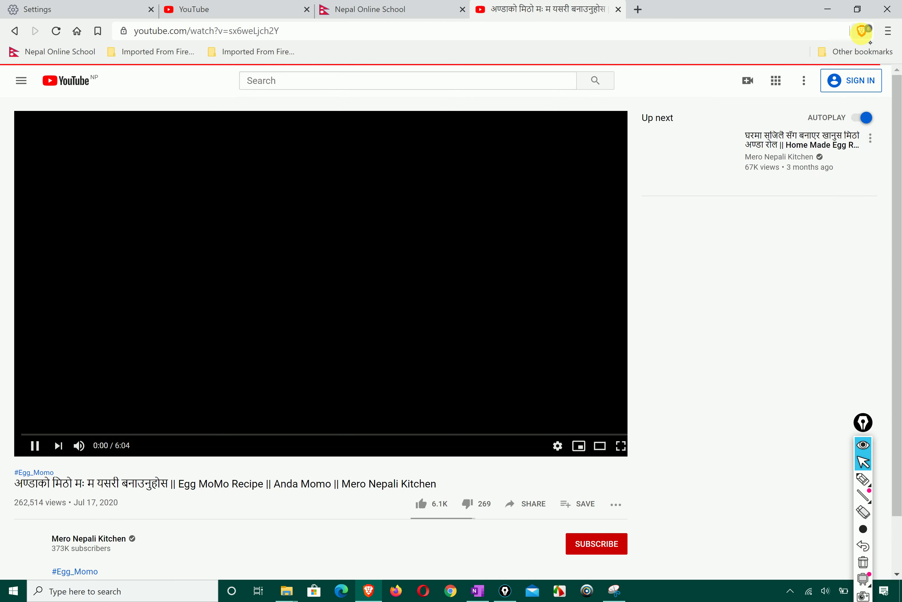
pyautogui.click(862, 31)
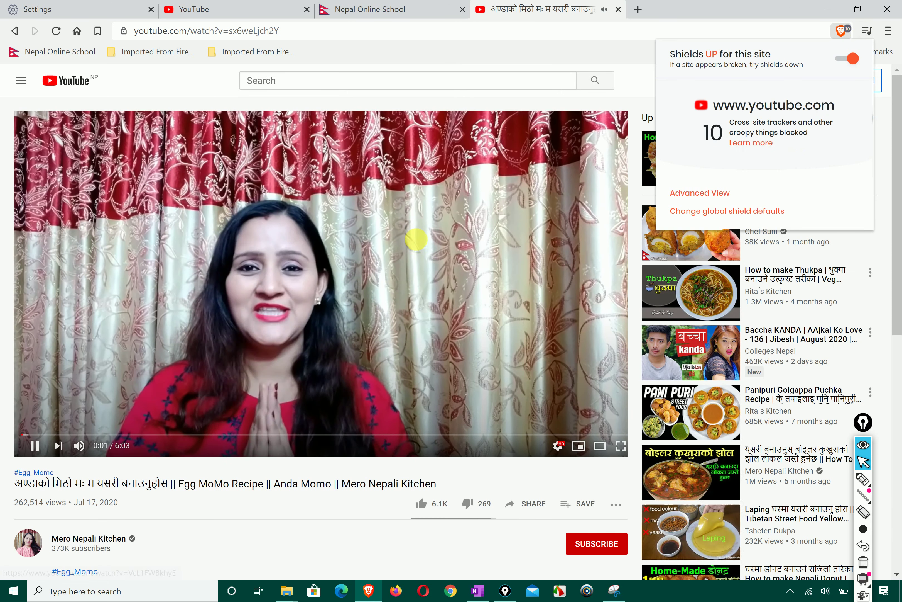
pyautogui.click(240, 487)
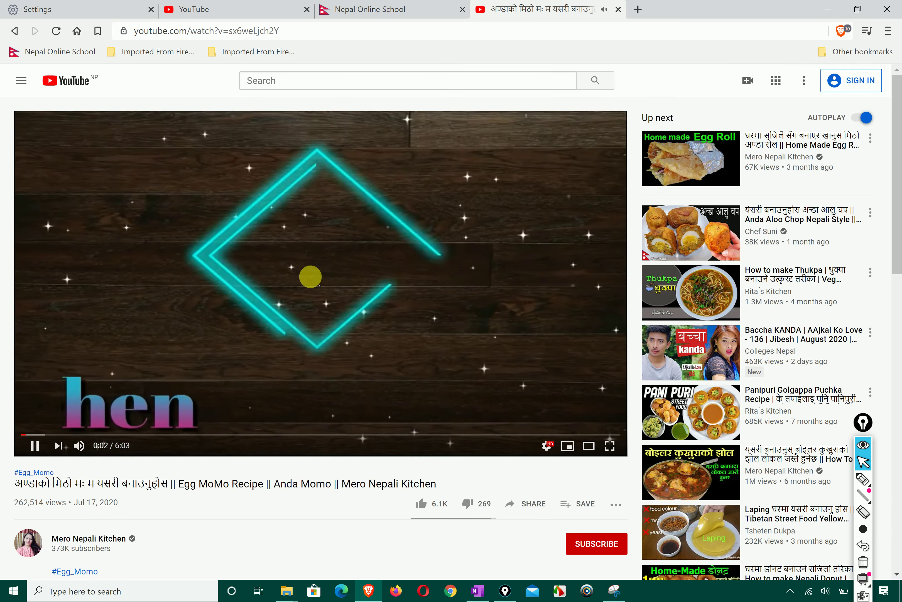
pyautogui.click(310, 276)
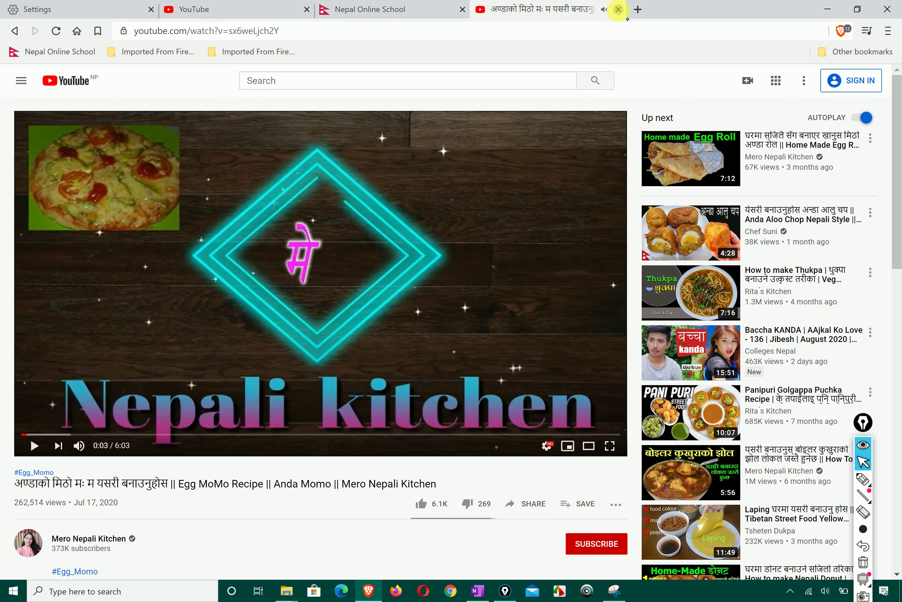
pyautogui.click(618, 9)
pyautogui.click(71, 7)
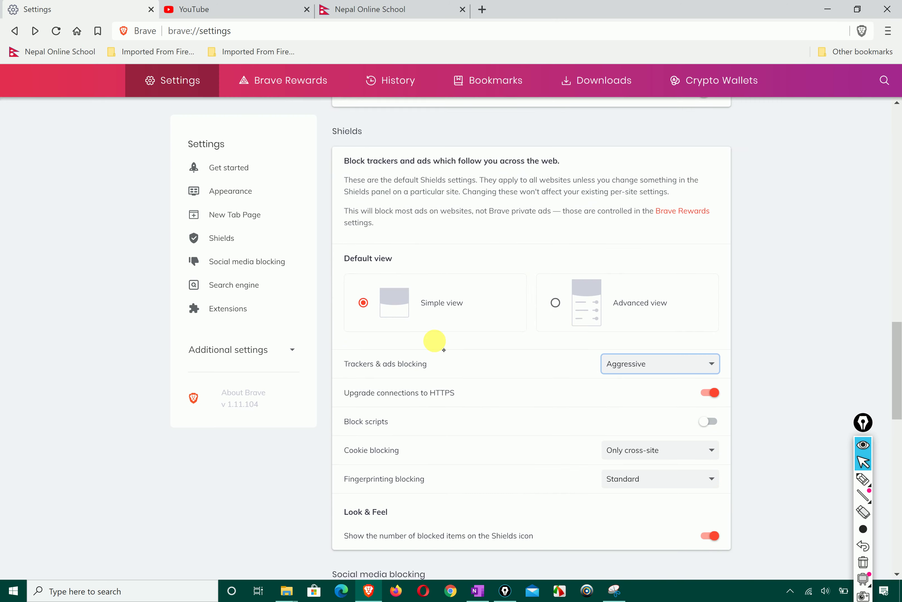
# View the Cookie blocking options in the Shields settings without changing the selection.
pyautogui.scroll(-2, 444, 350)
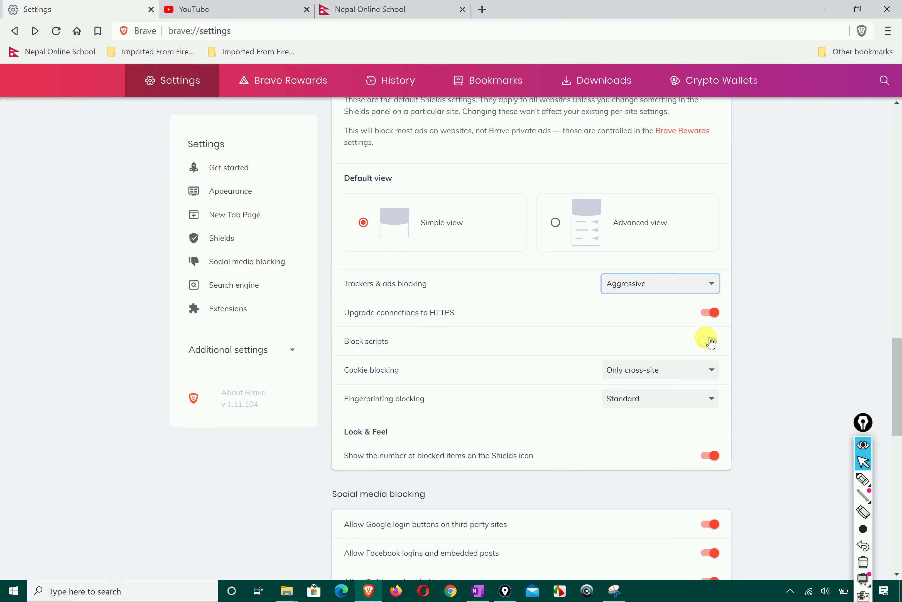
pyautogui.scroll(-2, 477, 366)
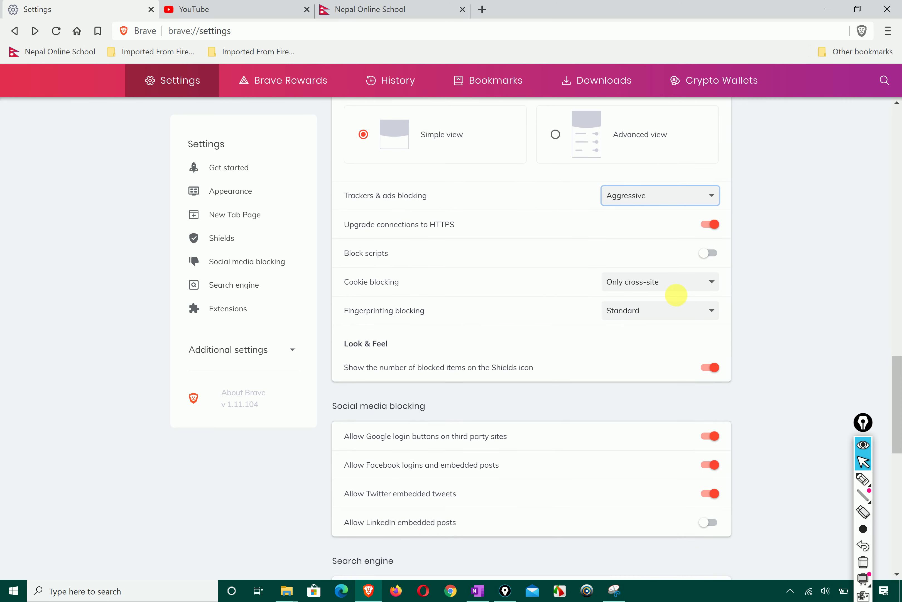
pyautogui.click(691, 287)
pyautogui.click(515, 334)
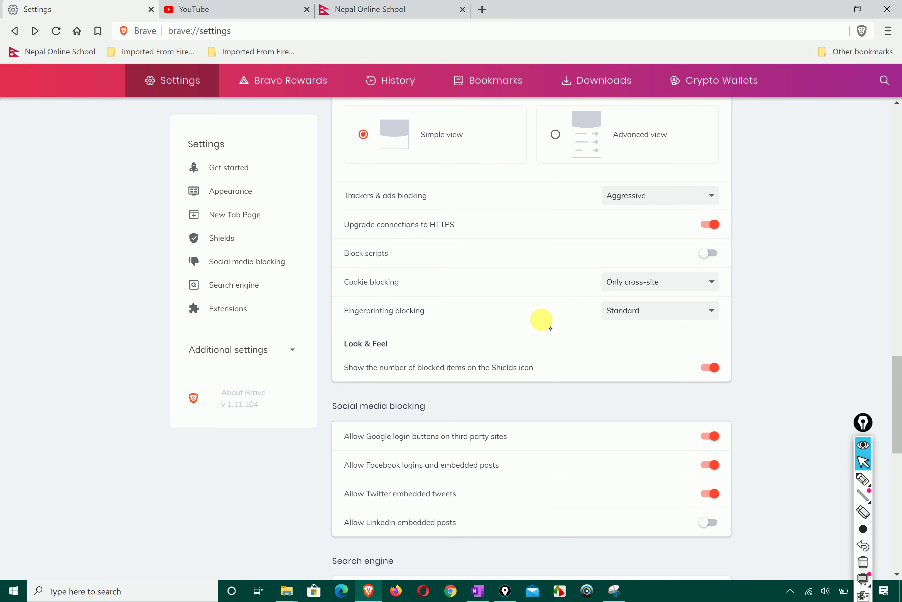
# Turn off Google login buttons, Facebook logins and embedded posts, and Twitter embedded tweets under Social media blocking.
pyautogui.scroll(-2, 537, 337)
pyautogui.scroll(-2, 536, 337)
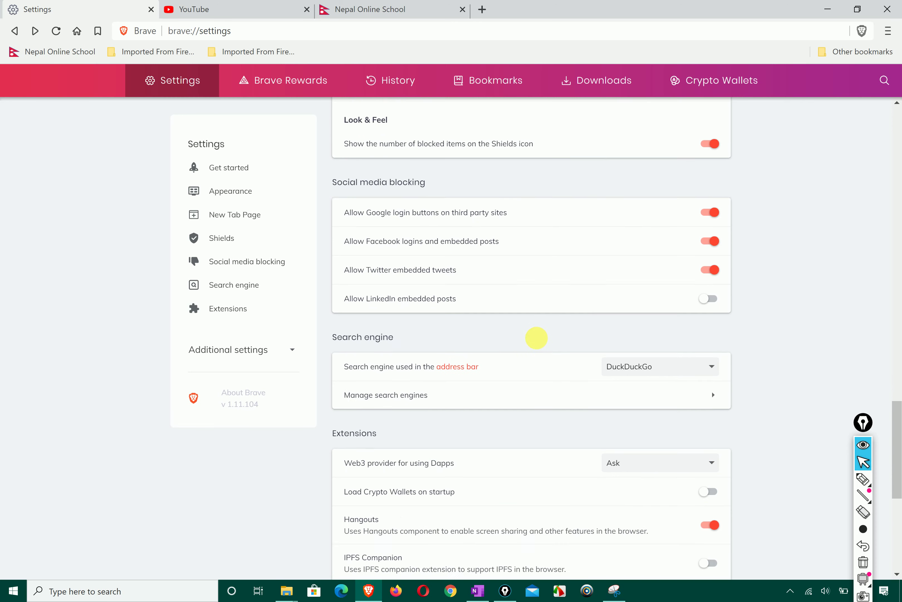
pyautogui.scroll(-4, 538, 343)
pyautogui.scroll(2, 468, 163)
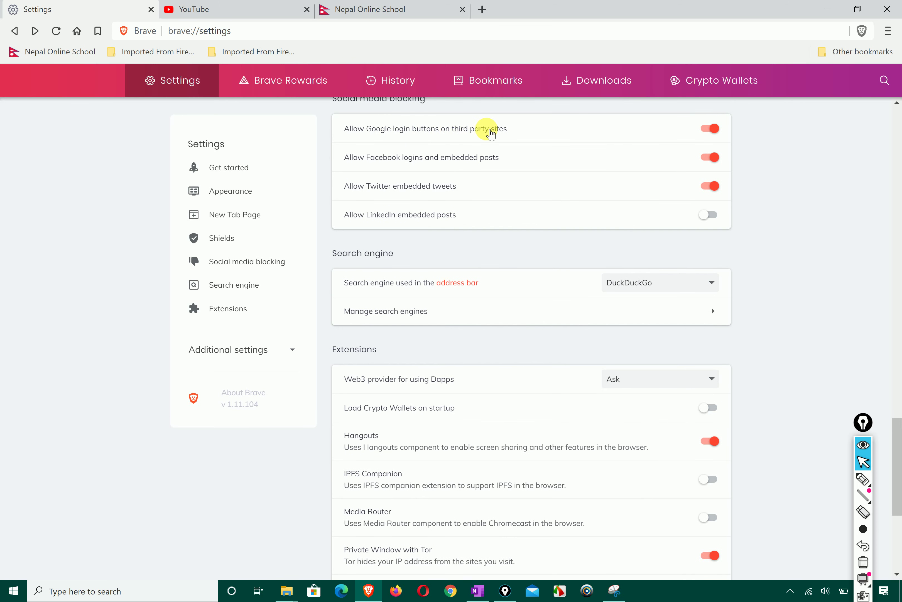
pyautogui.scroll(1, 504, 132)
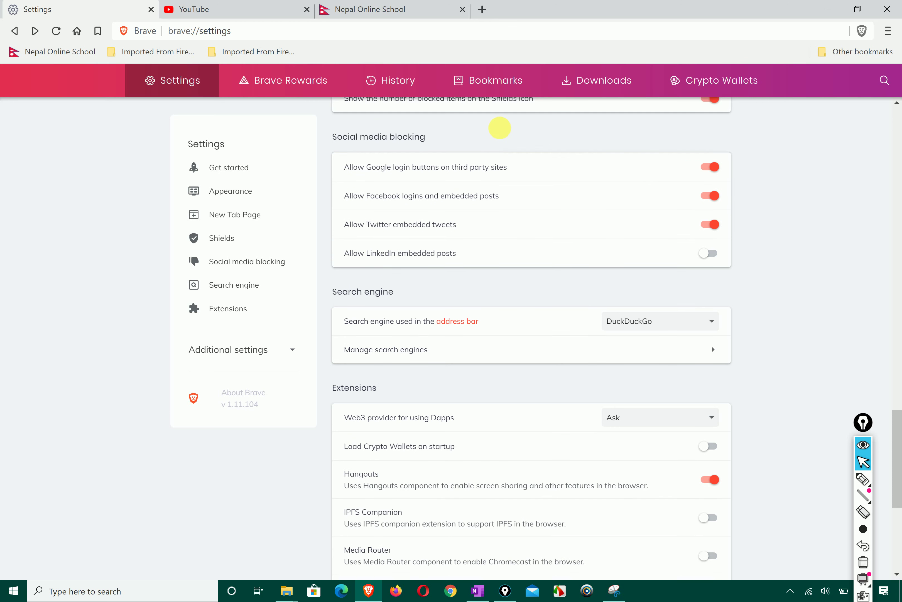
pyautogui.click(721, 163)
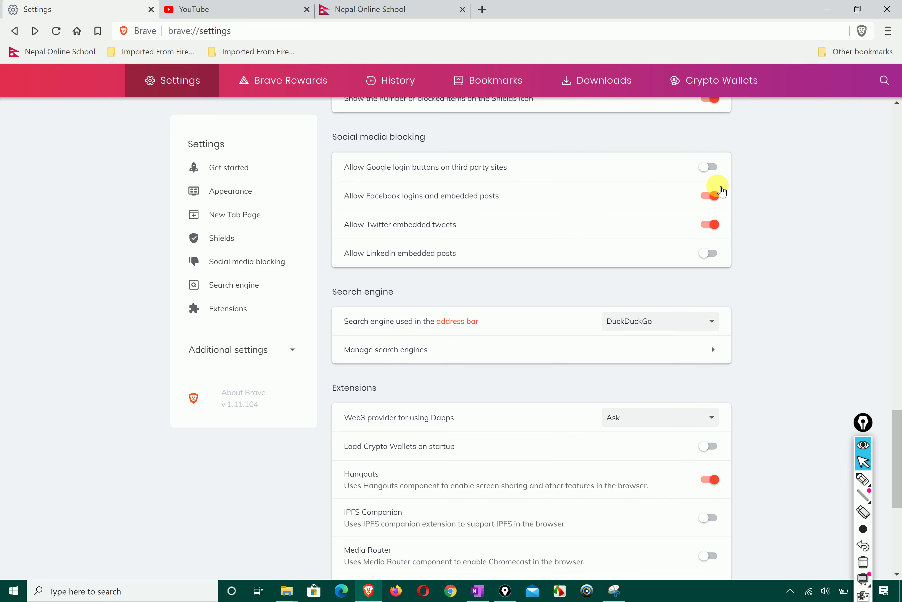
pyautogui.click(714, 196)
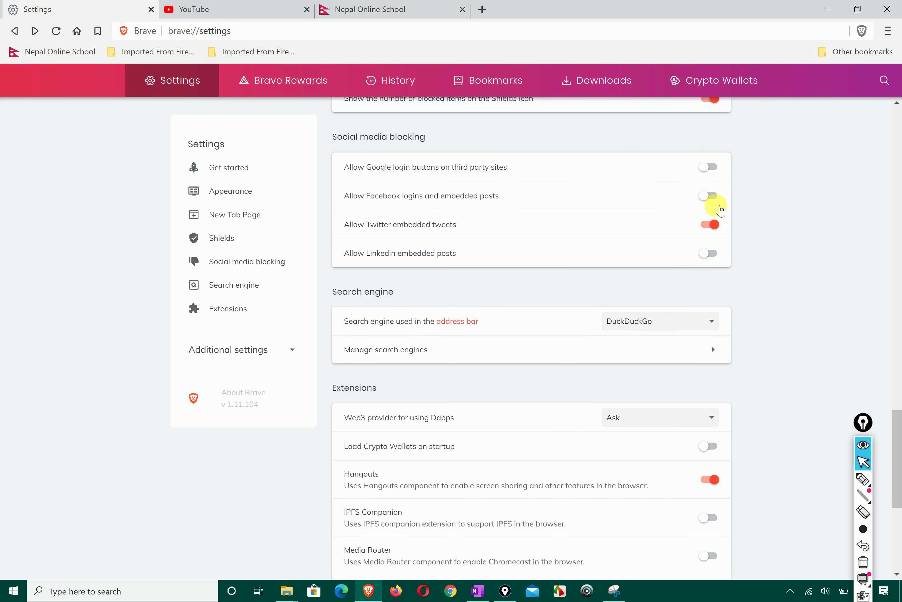
pyautogui.click(714, 224)
# Circle the Search engine entry in the settings list and the Search engine section in red with the annotation pen.
pyautogui.scroll(-1, 535, 289)
pyautogui.scroll(-3, 535, 289)
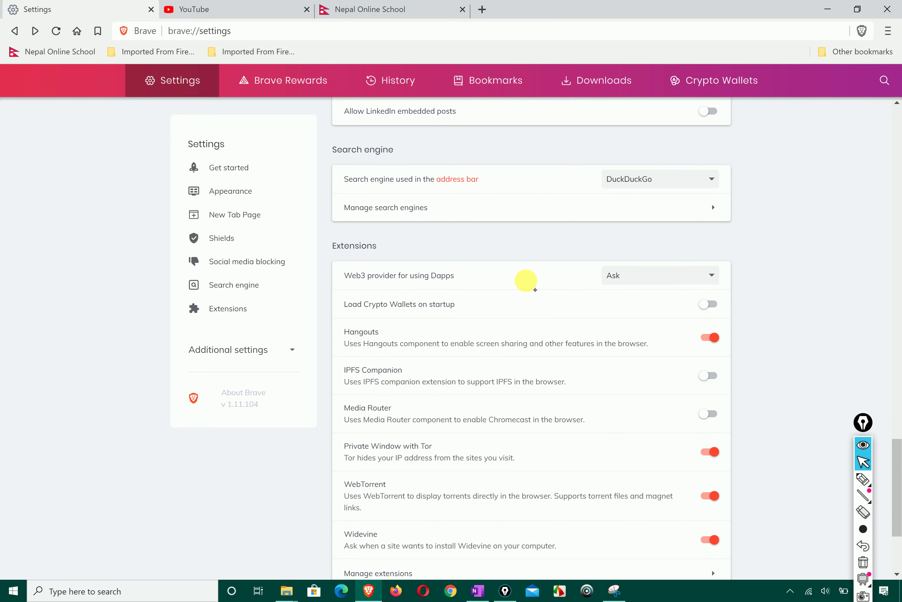
pyautogui.click(863, 479)
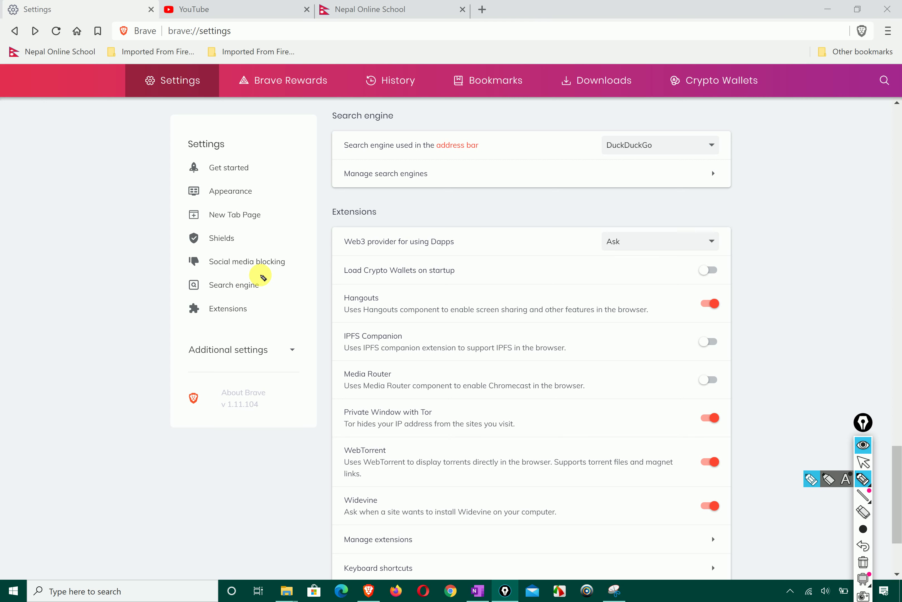
pyautogui.moveTo(264, 277)
pyautogui.mouseDown()
pyautogui.moveTo(190, 268)
pyautogui.moveTo(204, 292)
pyautogui.moveTo(258, 302)
pyautogui.moveTo(274, 283)
pyautogui.moveTo(267, 271)
pyautogui.mouseUp()
pyautogui.moveTo(345, 176)
pyautogui.mouseDown()
pyautogui.moveTo(325, 149)
pyautogui.moveTo(393, 116)
pyautogui.moveTo(446, 113)
pyautogui.mouseUp()
pyautogui.moveTo(344, 176)
pyautogui.mouseDown()
pyautogui.moveTo(729, 151)
pyautogui.moveTo(479, 101)
pyautogui.moveTo(442, 112)
pyautogui.mouseUp()
# Circle the Extensions section in red and erase that circle.
pyautogui.moveTo(357, 215)
pyautogui.mouseDown()
pyautogui.moveTo(345, 214)
pyautogui.moveTo(342, 496)
pyautogui.moveTo(489, 546)
pyautogui.moveTo(588, 538)
pyautogui.mouseUp()
pyautogui.moveTo(782, 505)
pyautogui.mouseDown()
pyautogui.moveTo(600, 250)
pyautogui.moveTo(383, 227)
pyautogui.moveTo(393, 210)
pyautogui.moveTo(356, 213)
pyautogui.mouseUp()
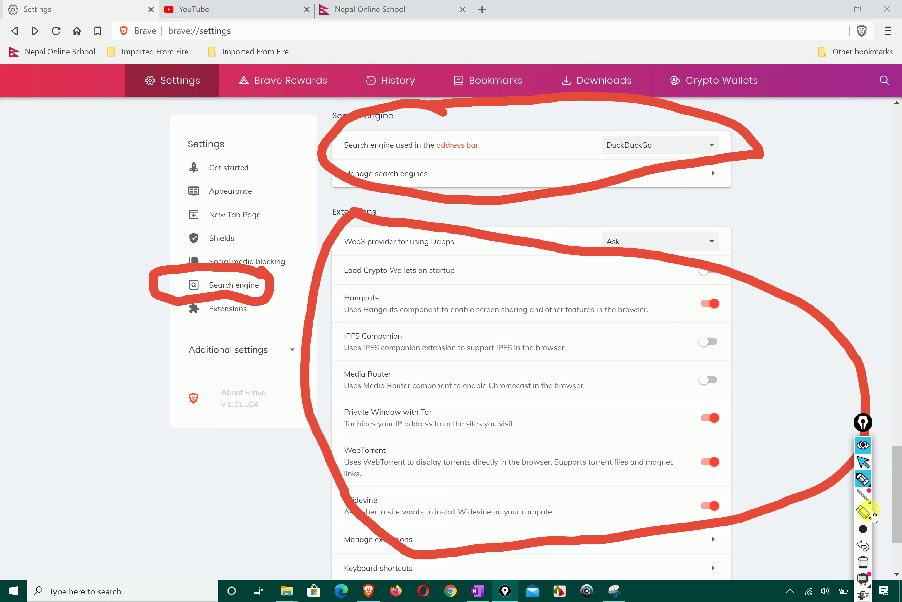
pyautogui.click(863, 512)
pyautogui.click(832, 342)
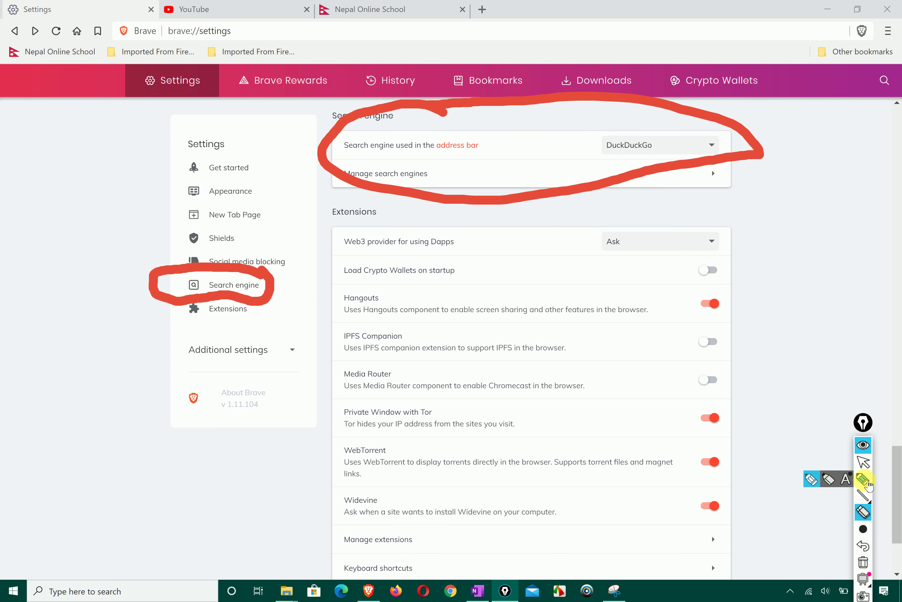
# Run a web search for "computer book" from the address bar of a new tab.
pyautogui.moveTo(864, 478)
pyautogui.click(863, 462)
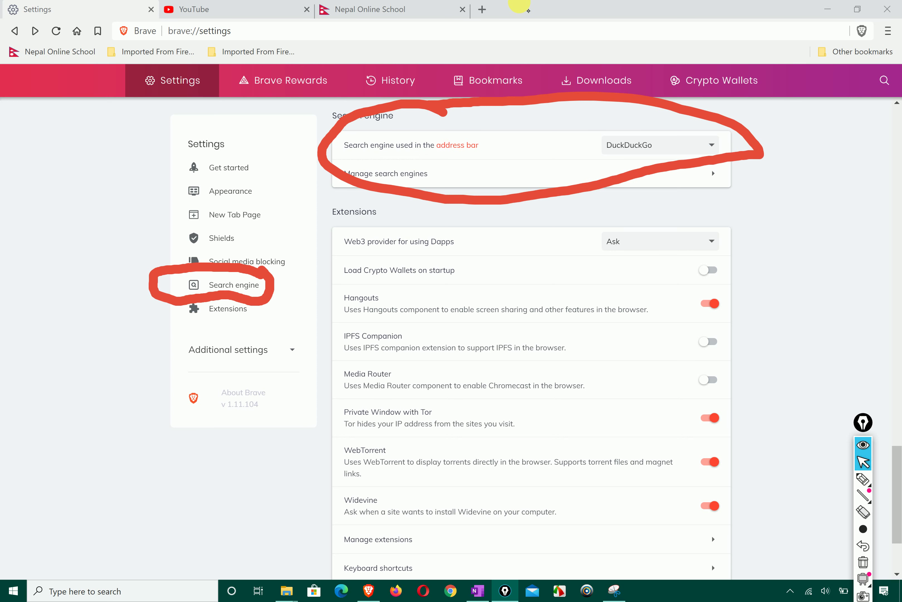
pyautogui.click(482, 10)
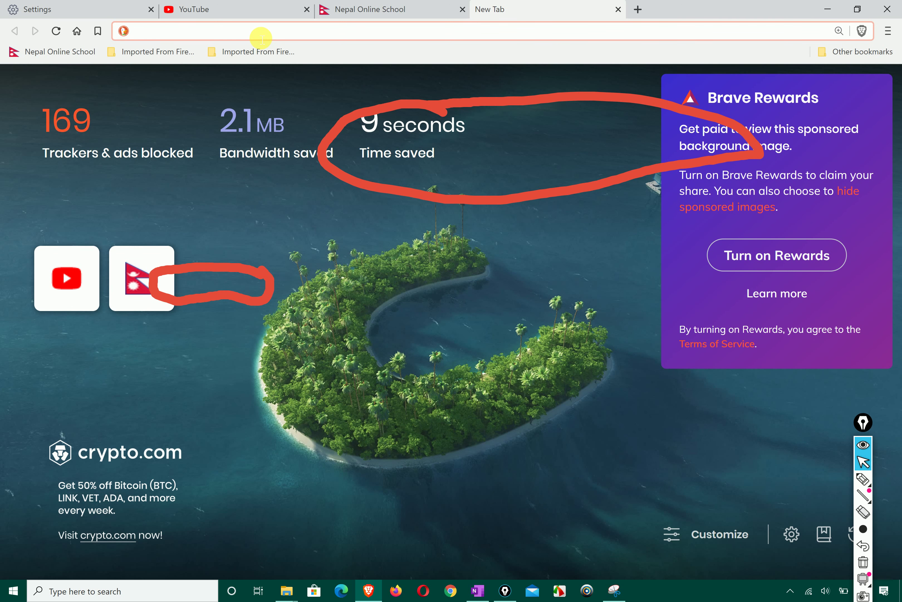
pyautogui.write('computer ')
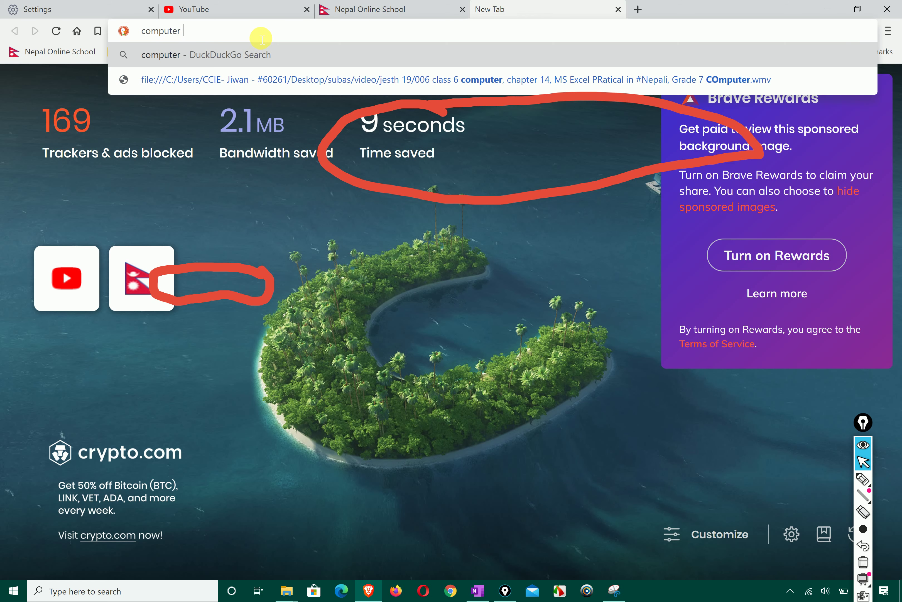
pyautogui.write('book')
pyautogui.press('Return')
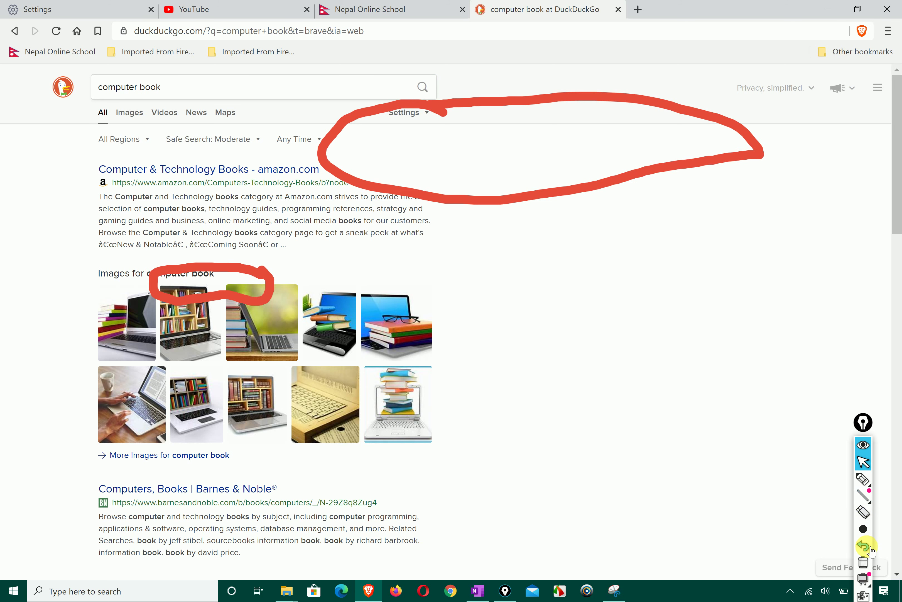
# Clear all annotations and circle the DuckDuckGo logo on the search results page in red with the annotation pen.
pyautogui.click(863, 561)
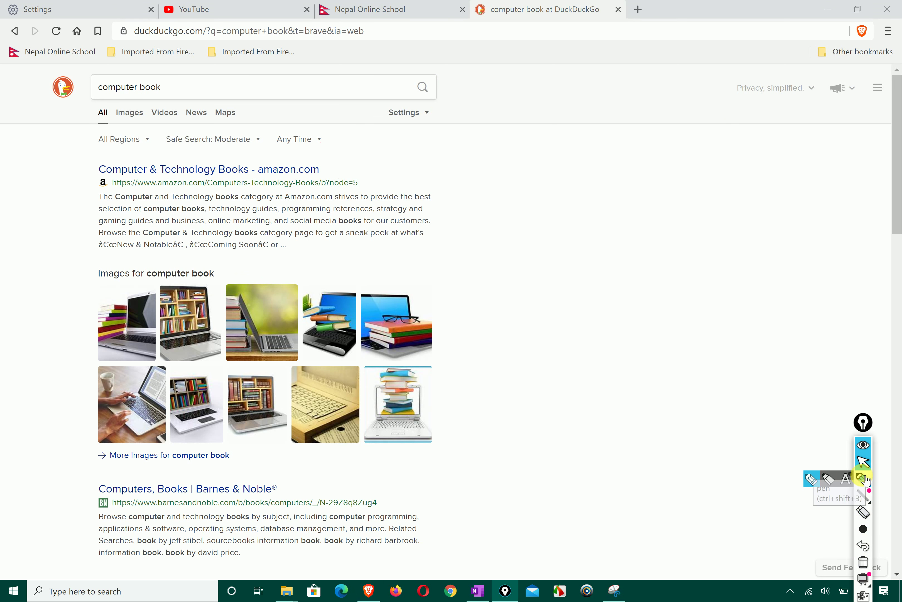
pyautogui.click(864, 479)
pyautogui.moveTo(73, 70)
pyautogui.mouseDown()
pyautogui.moveTo(14, 90)
pyautogui.moveTo(88, 99)
pyautogui.moveTo(68, 67)
pyautogui.mouseUp()
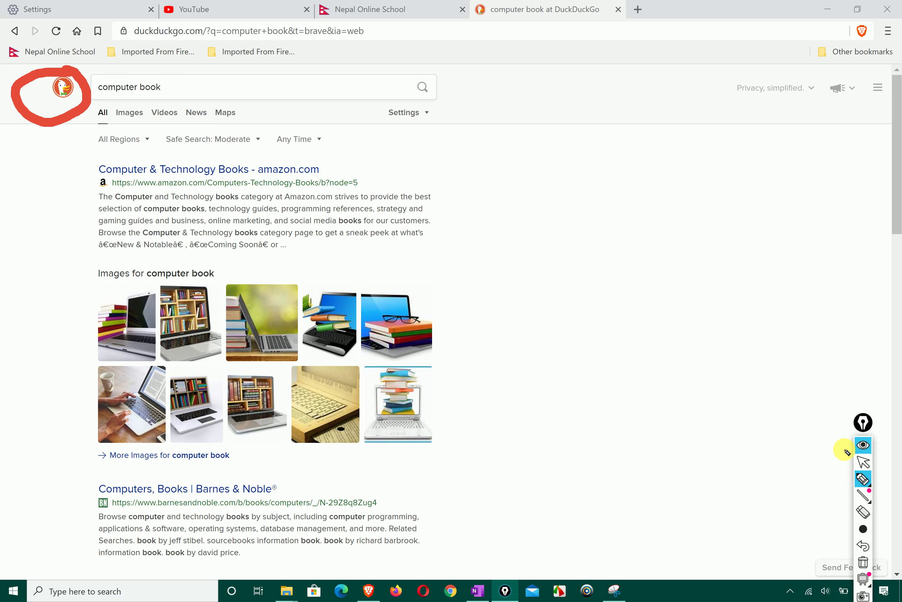
pyautogui.click(864, 462)
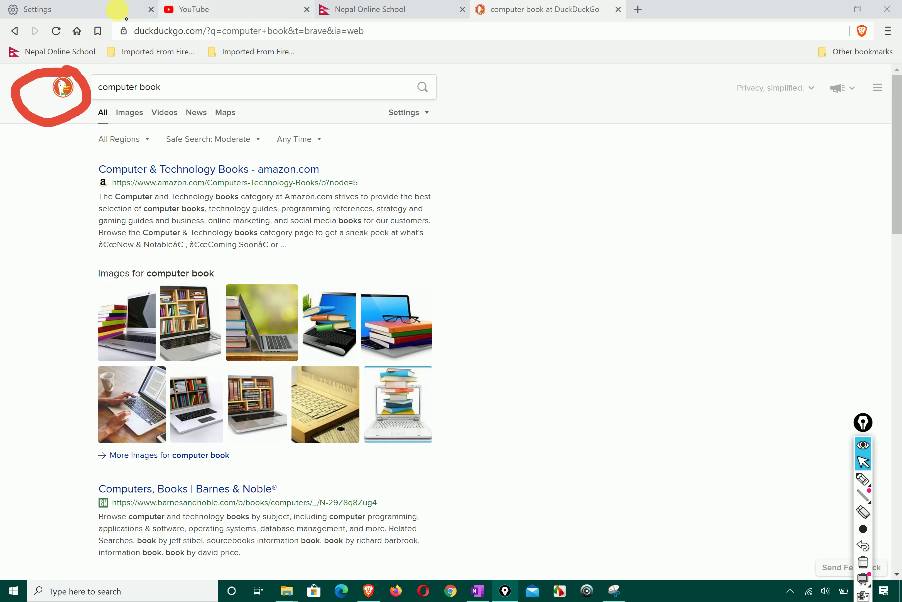
# View the address bar search engine options in the settings without changing the selection, and clear the red circle from the "computer book" results.
pyautogui.click(117, 10)
pyautogui.click(713, 146)
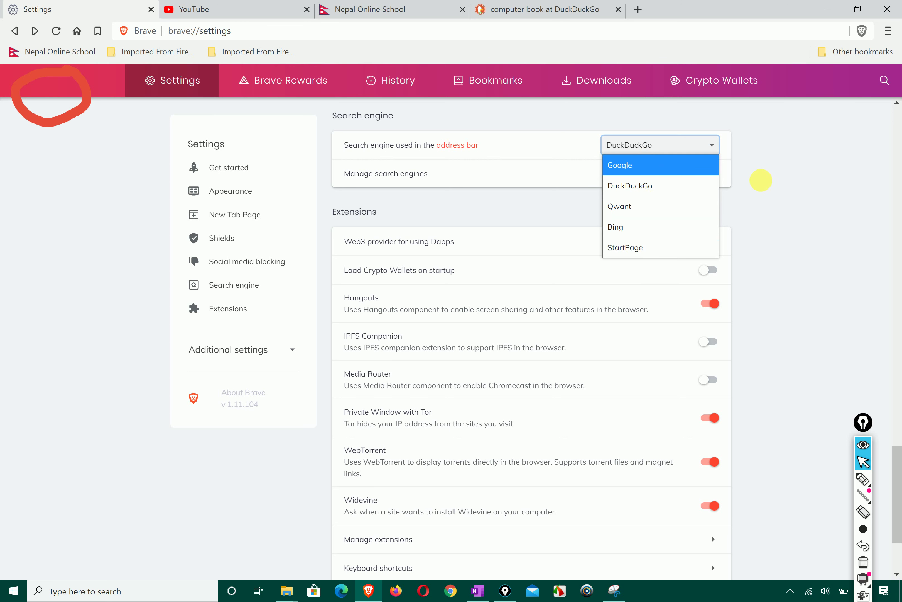
pyautogui.click(762, 181)
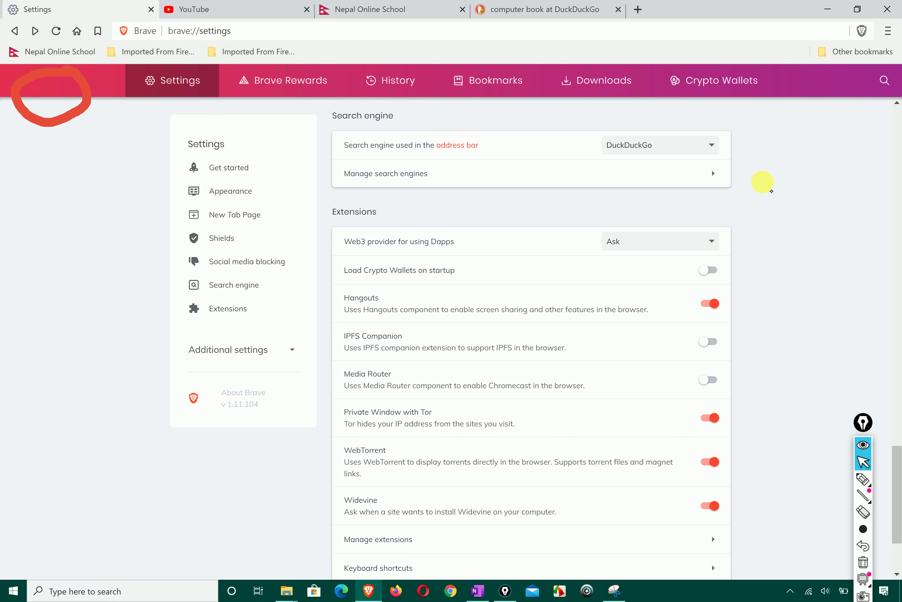
pyautogui.click(544, 10)
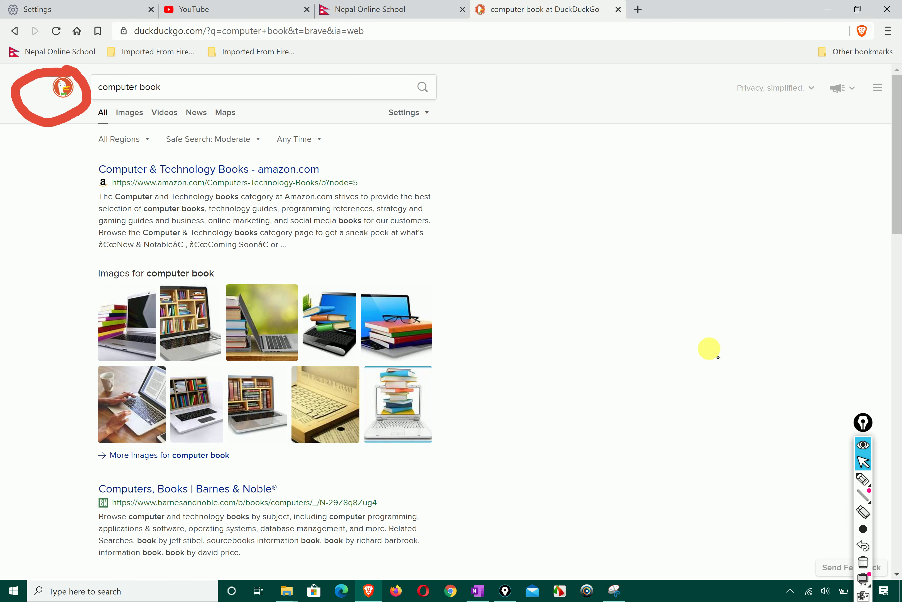
pyautogui.click(864, 561)
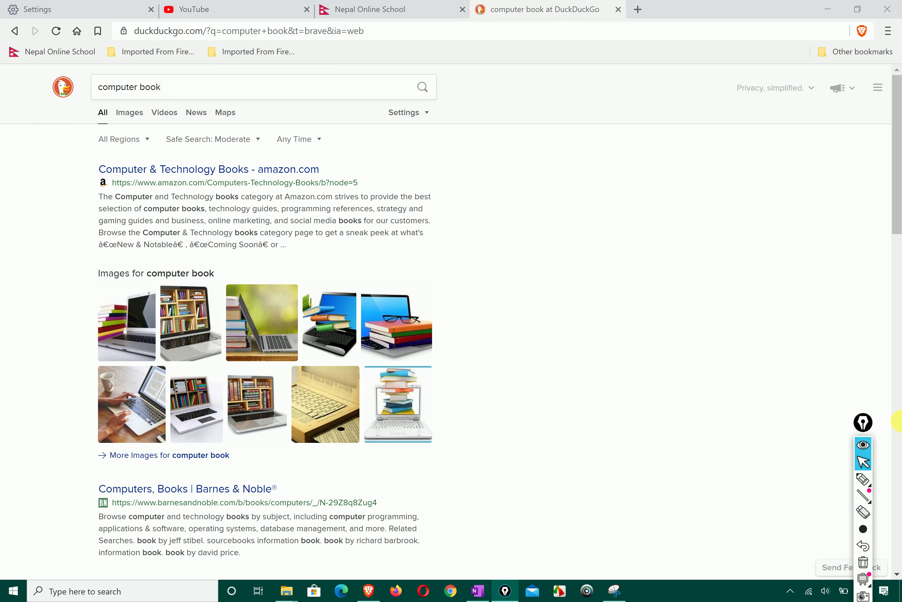
pyautogui.click(864, 461)
# Check the search engine options in the settings and open google.com in a new tab.
pyautogui.click(638, 9)
pyautogui.click(392, 10)
pyautogui.click(113, 10)
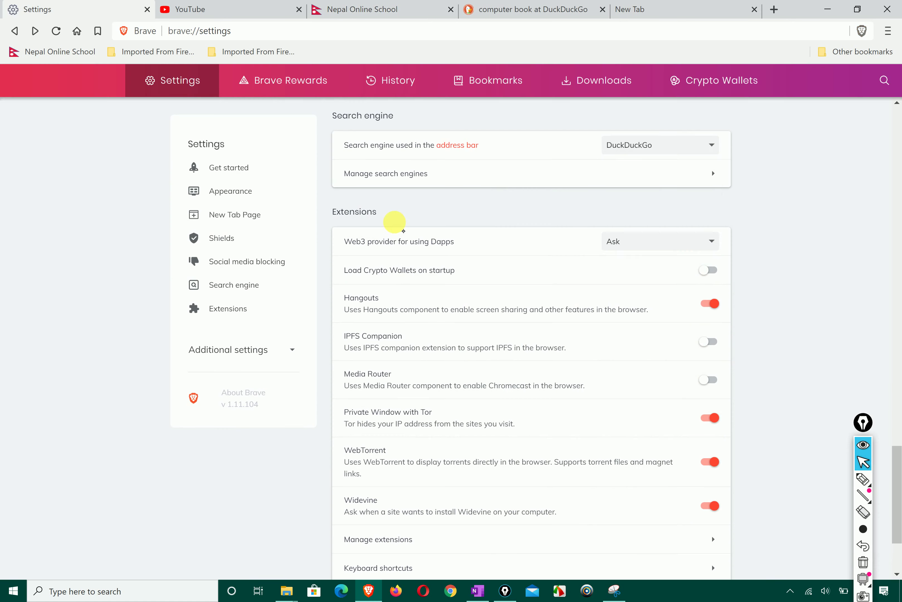
pyautogui.click(710, 145)
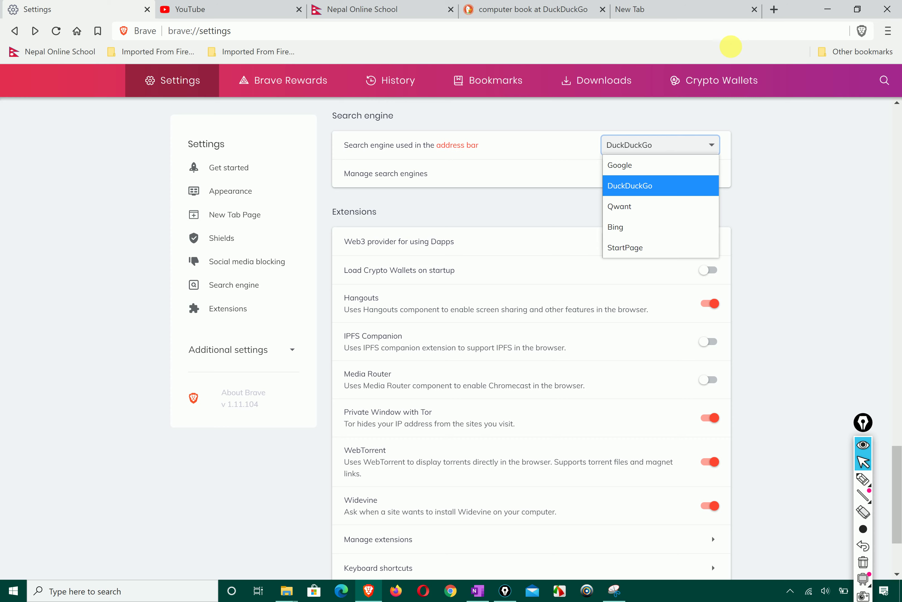
pyautogui.click(705, 6)
pyautogui.write('google.')
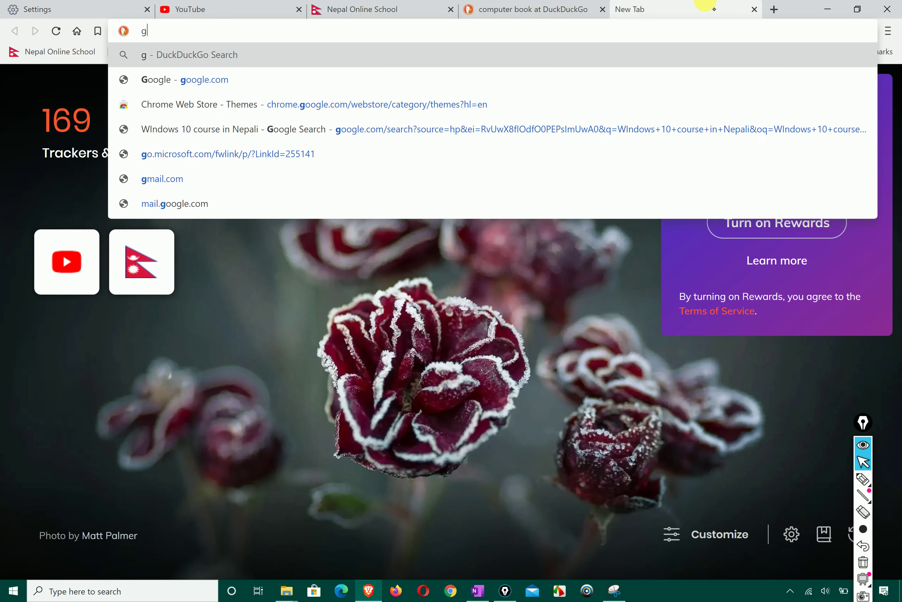
pyautogui.write('com')
pyautogui.press('Return')
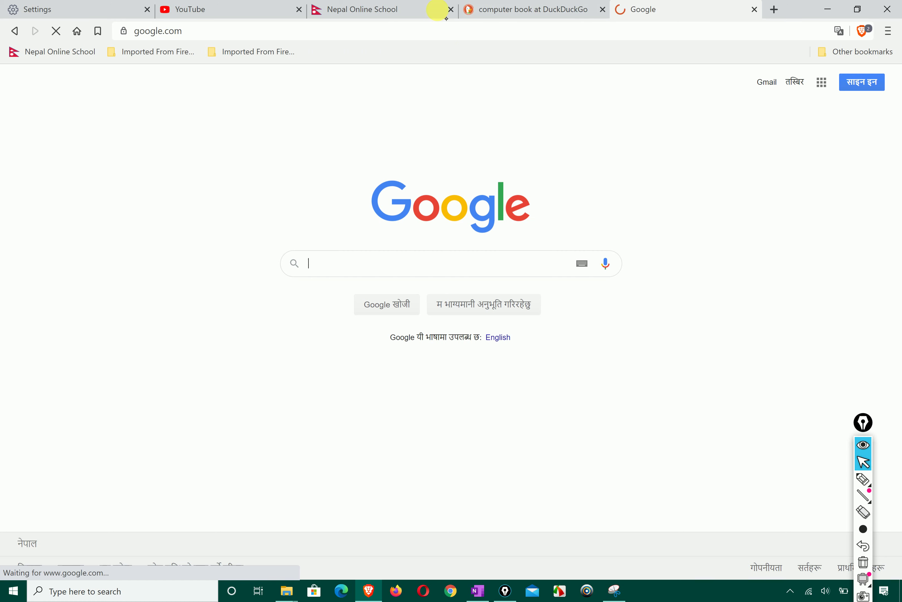
# Search for "qwant" in a new tab and open the Qwant website from the results.
pyautogui.click(775, 10)
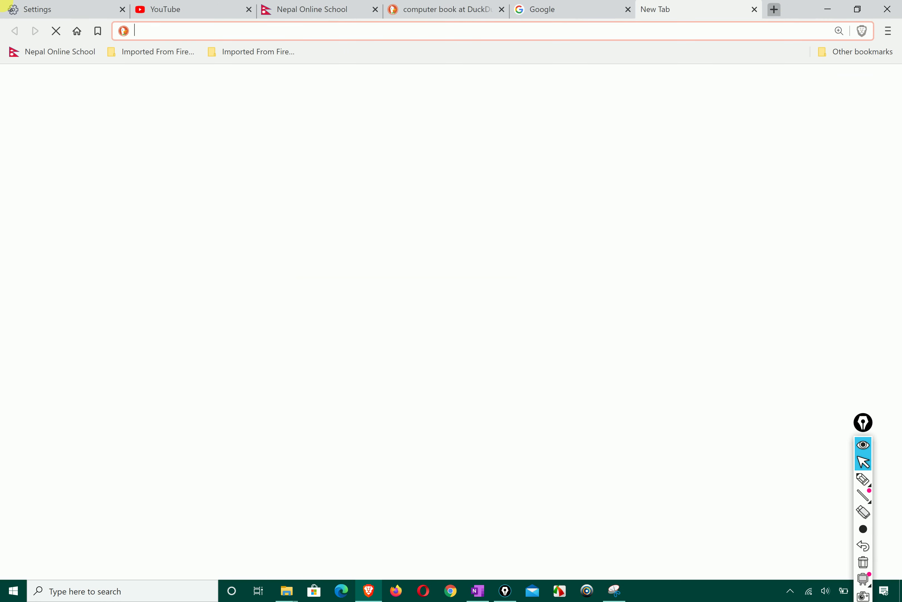
pyautogui.click(51, 9)
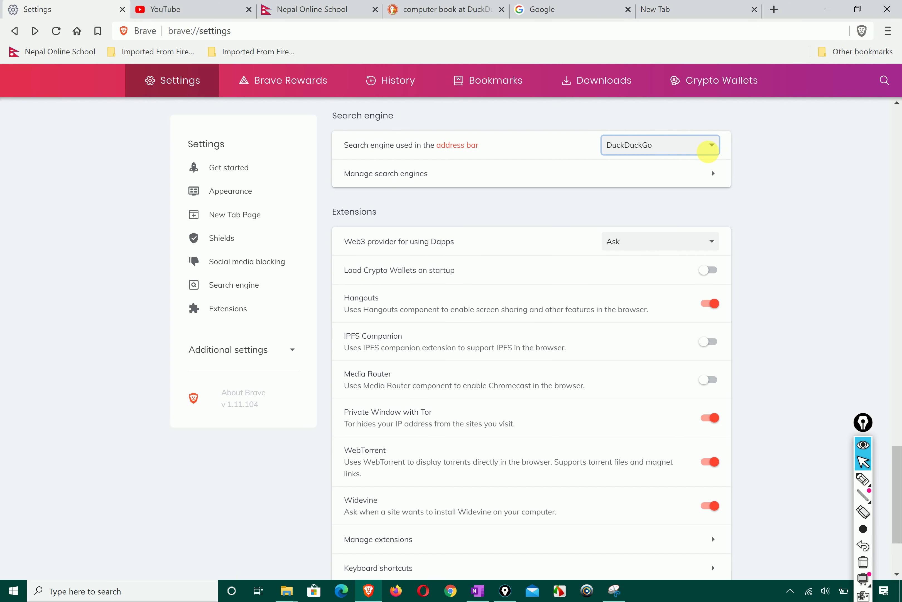
pyautogui.click(710, 150)
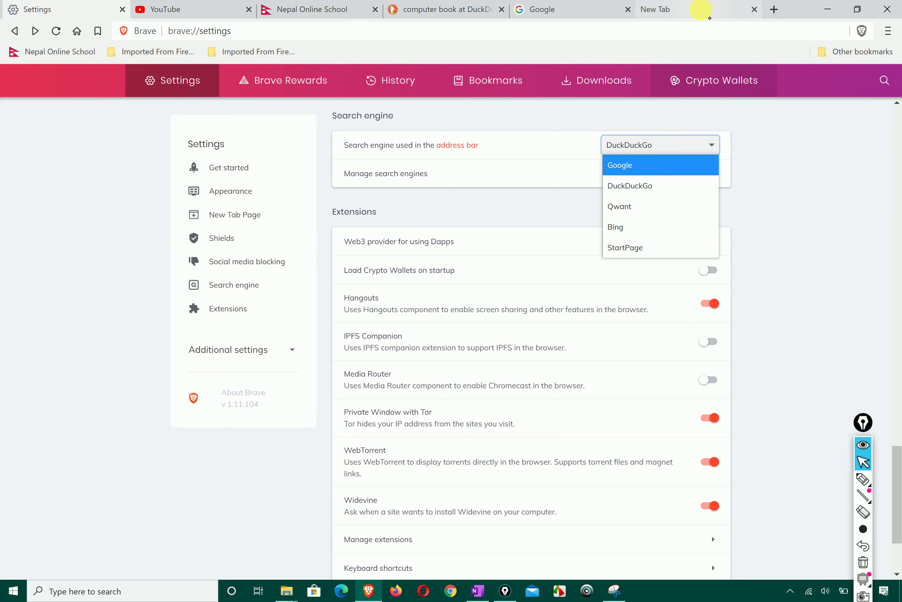
pyautogui.click(699, 10)
pyautogui.write('wqwant')
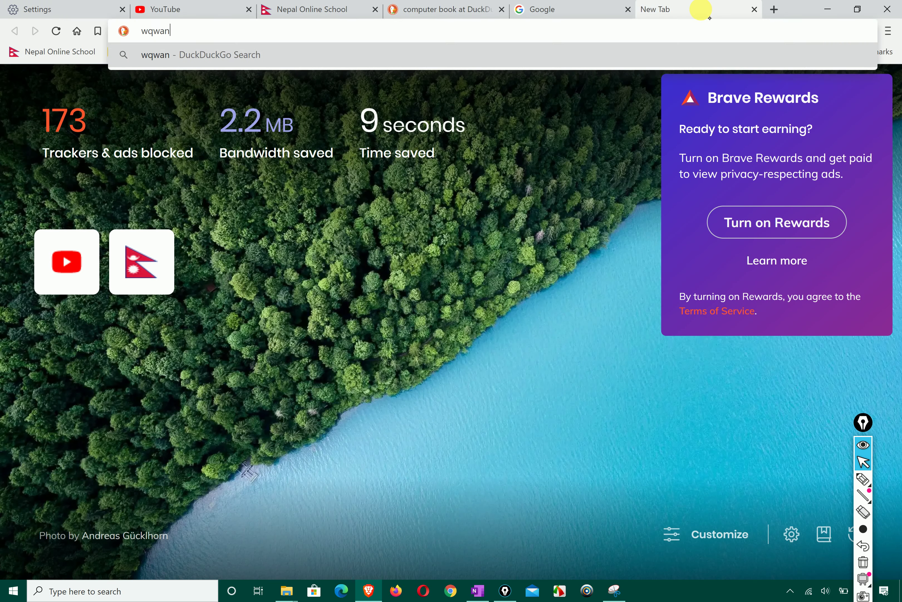
pyautogui.press('Return')
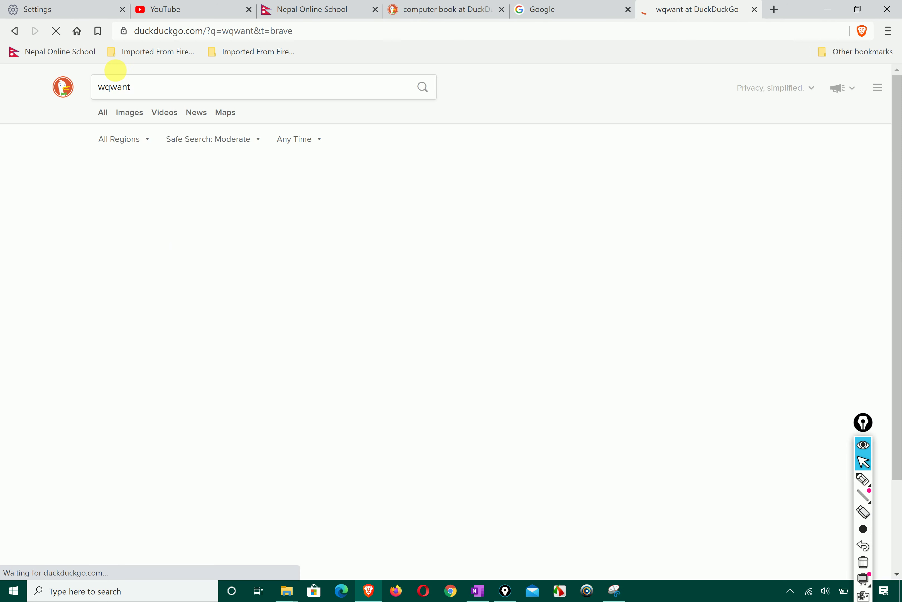
pyautogui.click(103, 91)
pyautogui.press('Delete')
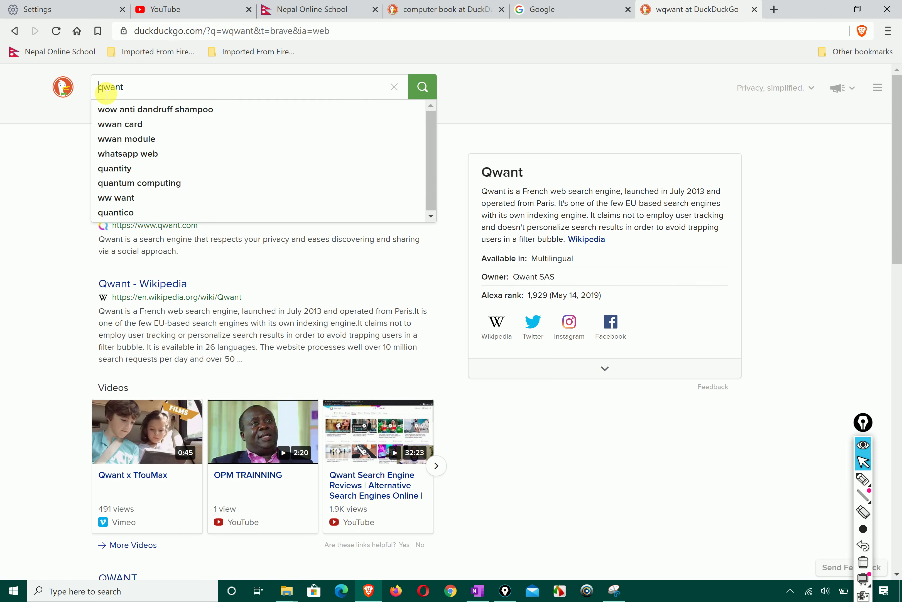
pyautogui.press('Return')
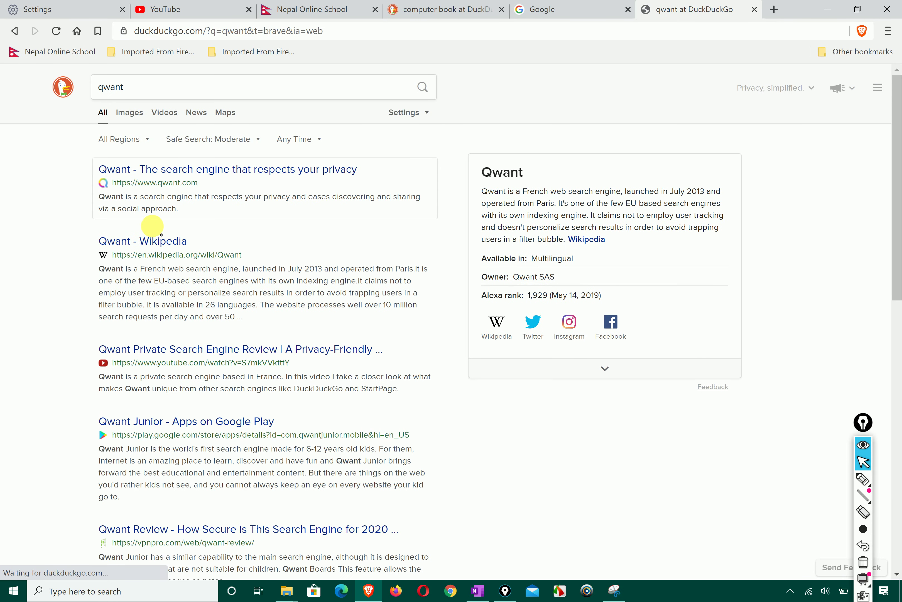
pyautogui.click(180, 167)
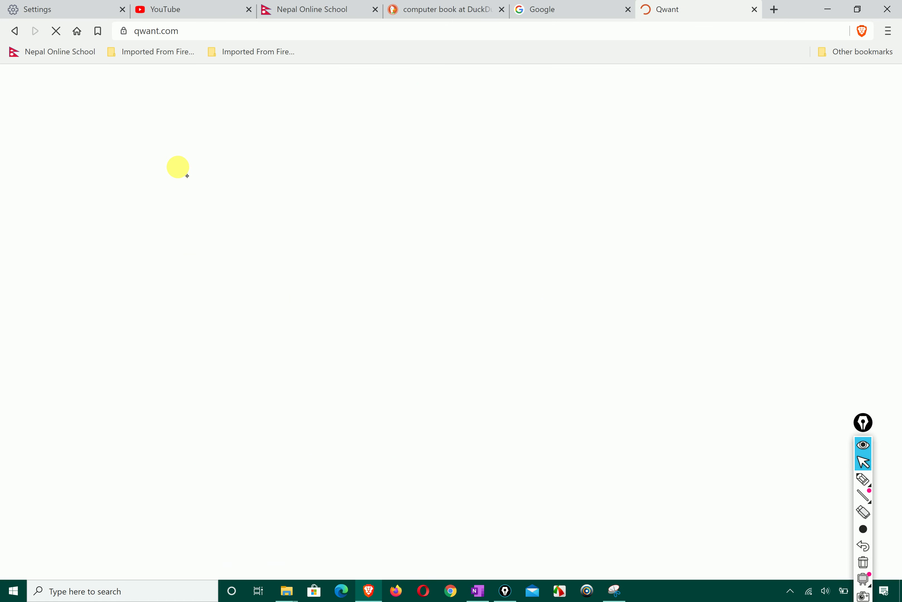
# Check the search engine options in the settings again and search for "bing" in a new tab.
pyautogui.click(87, 9)
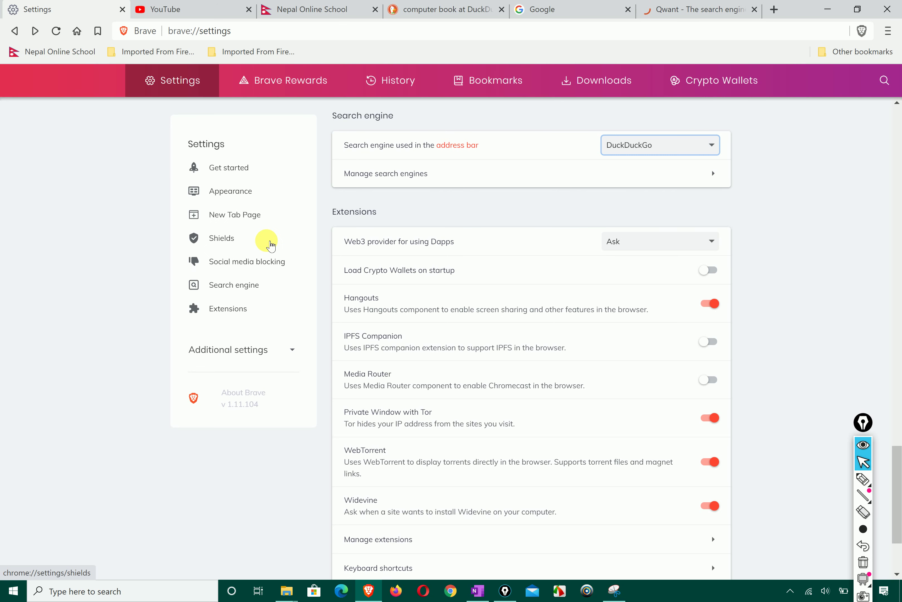
pyautogui.click(713, 153)
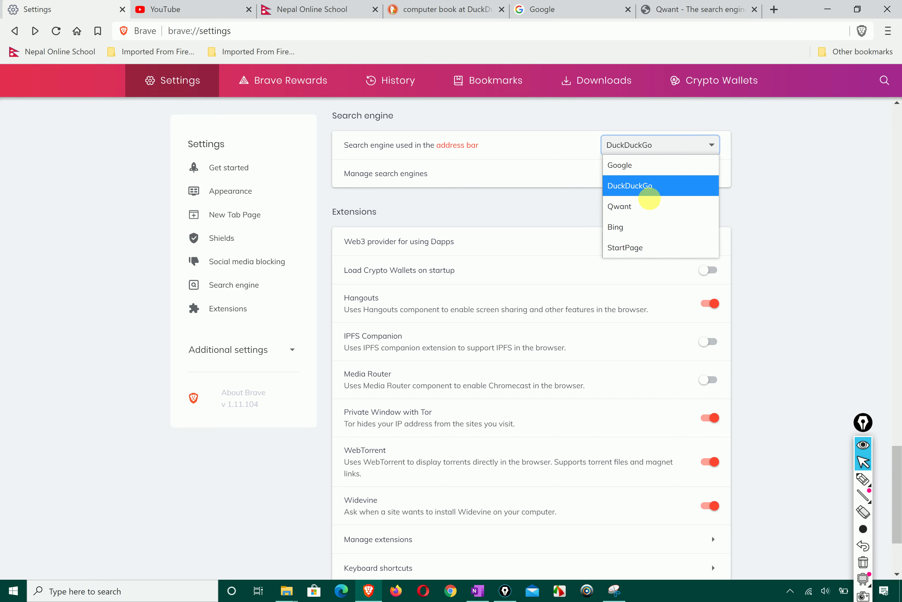
pyautogui.click(781, 9)
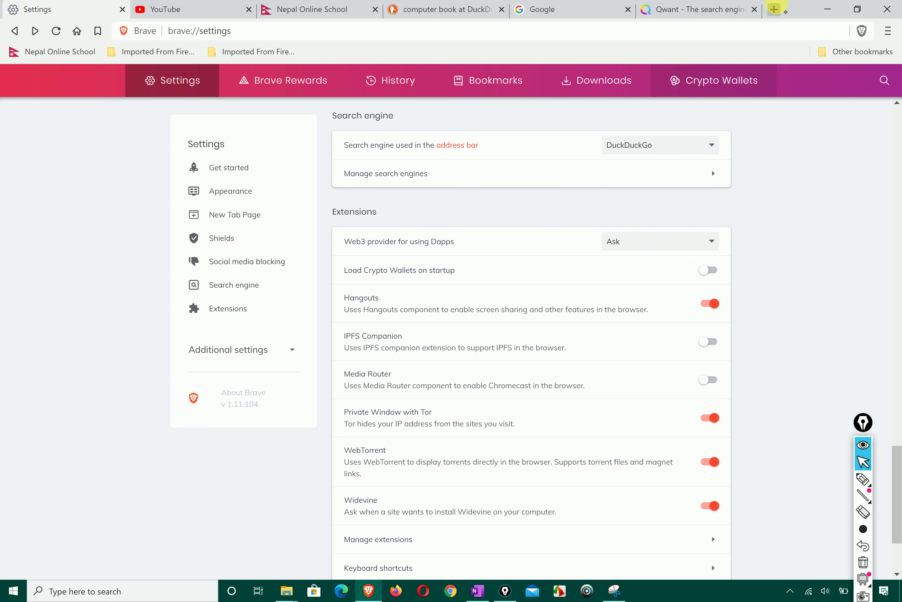
pyautogui.click(780, 9)
pyautogui.write('bing')
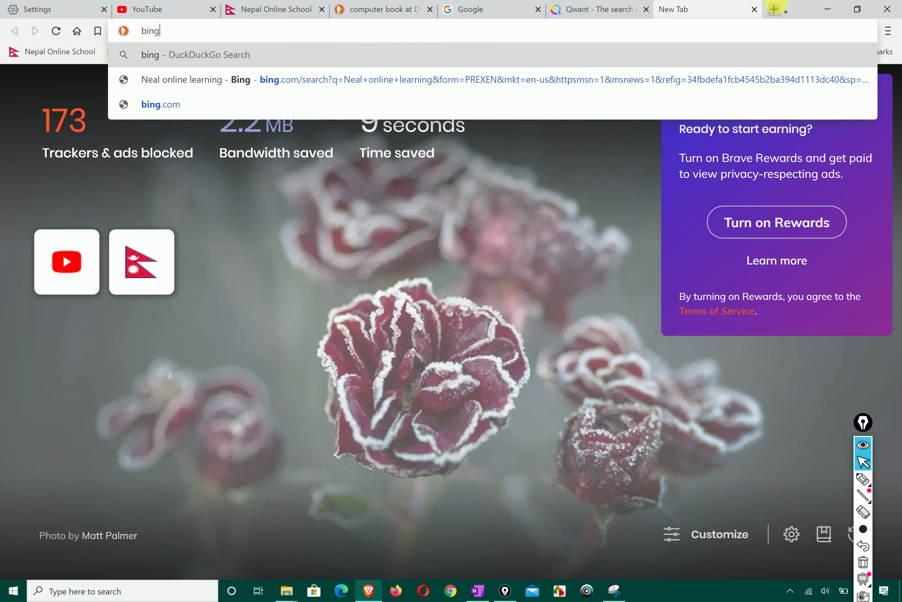
pyautogui.press('Return')
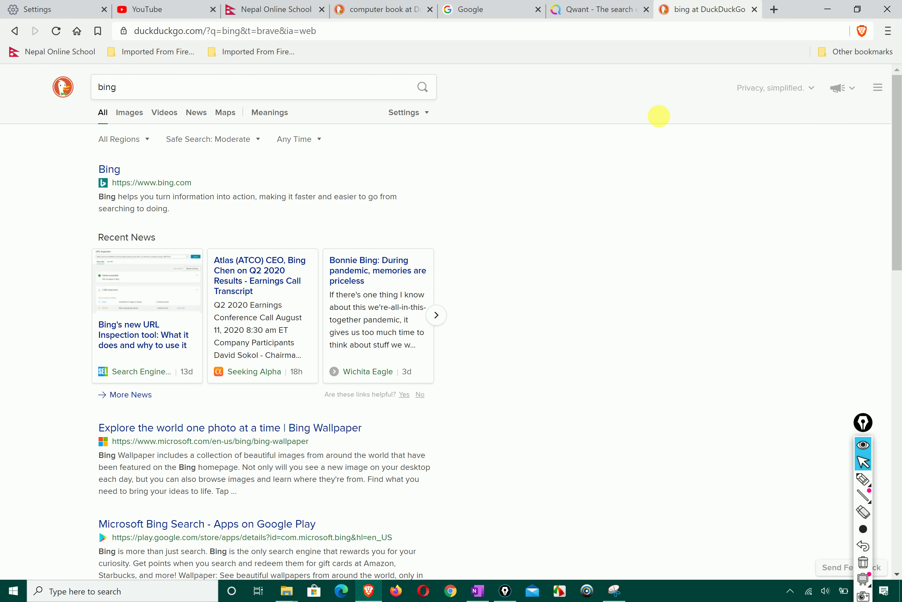
# Split the Bing results tab into its own window and arrange it side by side with the Settings window, Bing on the right half.
pyautogui.press('super+Left')
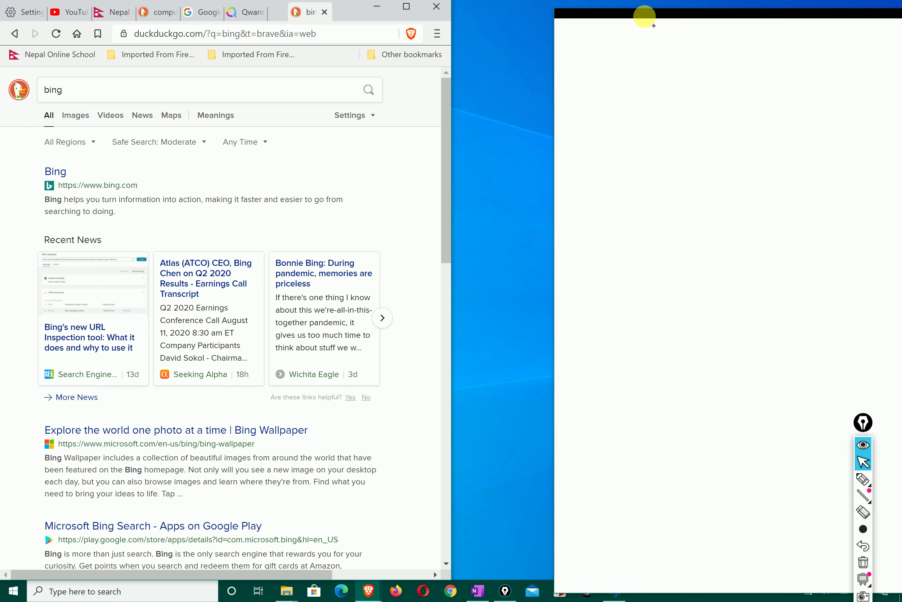
pyautogui.moveTo(645, 16); pyautogui.dragTo(643, 16)
pyautogui.press('super+Right')
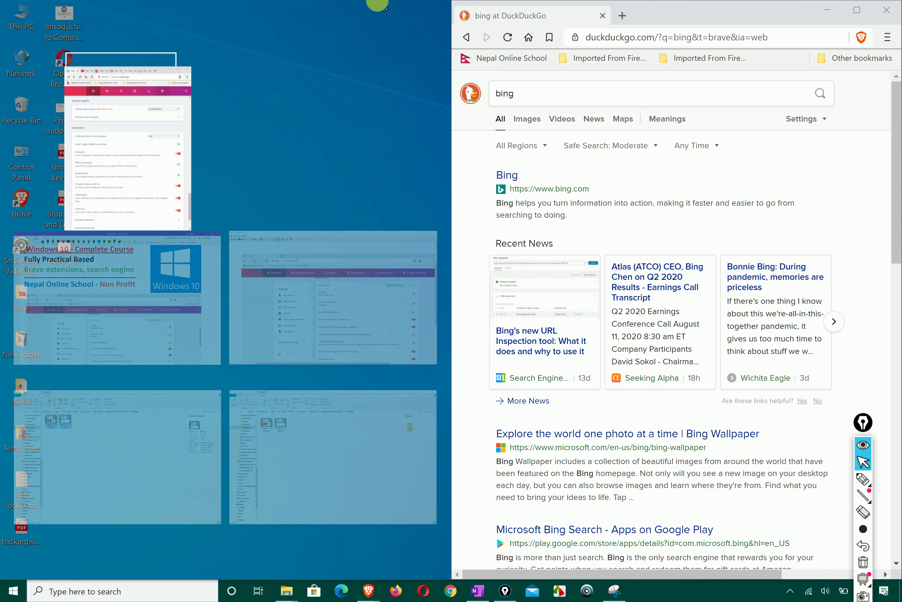
pyautogui.click(121, 151)
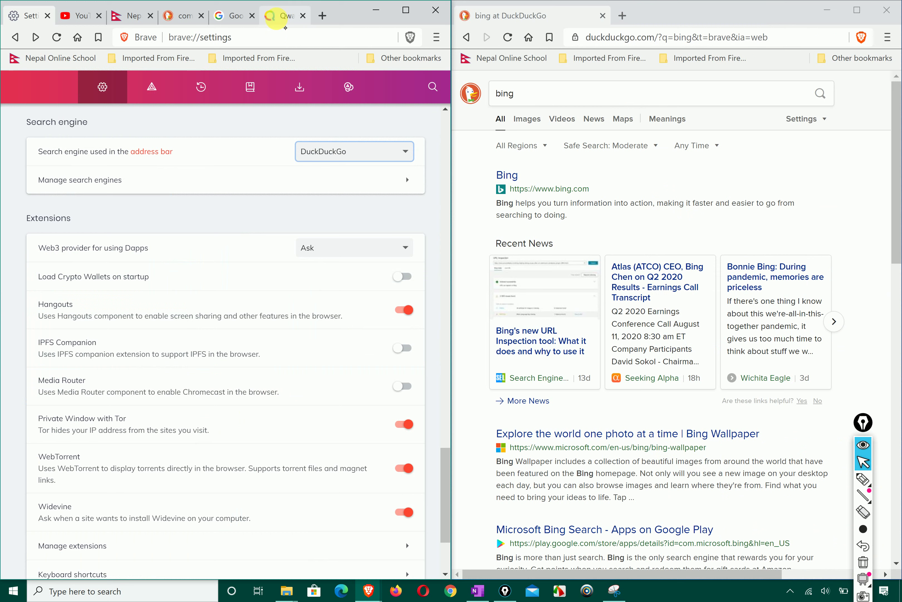
# Detach the Qwant tab into its own window and move the Bing results window to the right side of the screen.
pyautogui.moveTo(272, 16); pyautogui.dragTo(456, 56)
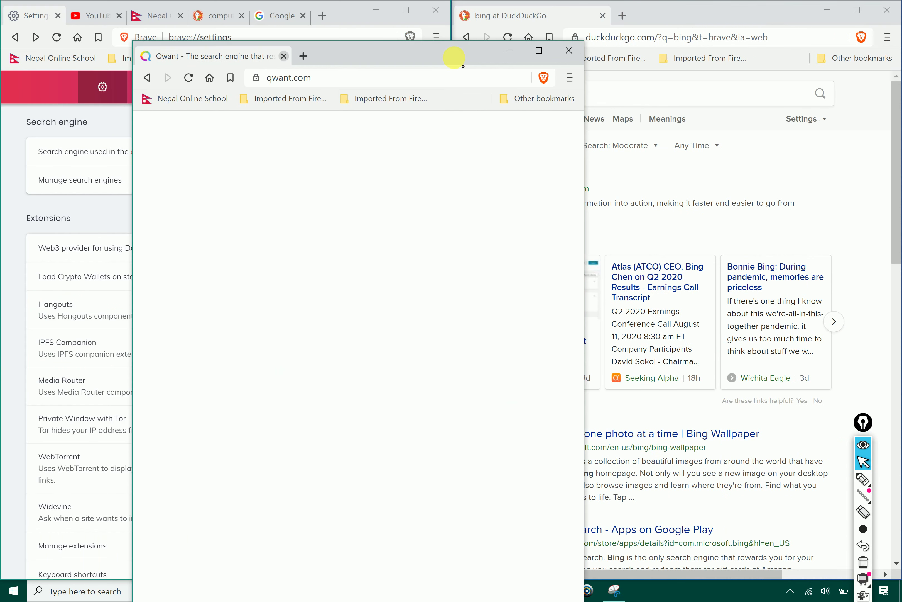
pyautogui.click(733, 9)
pyautogui.press('super+Left')
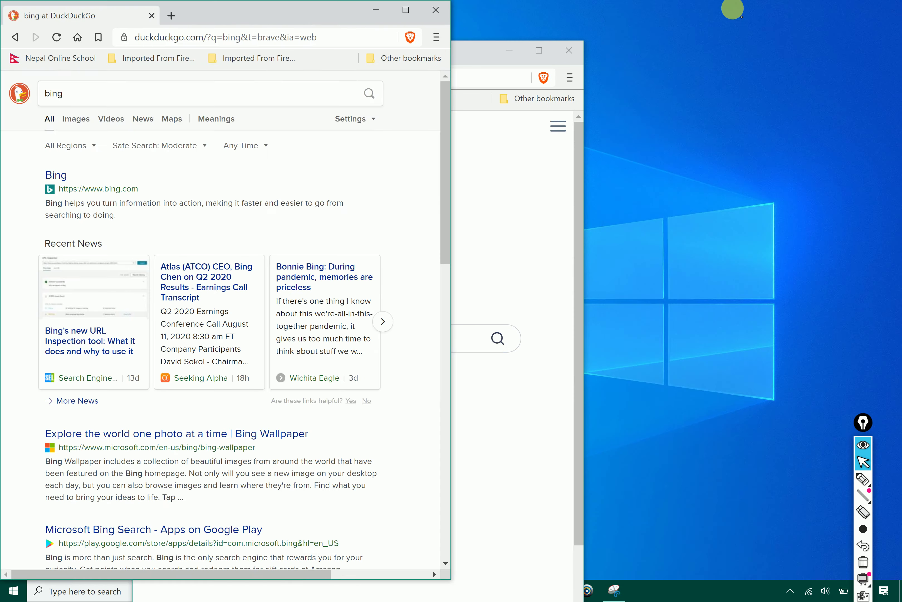
pyautogui.press('super+Right')
pyautogui.press('super+Left')
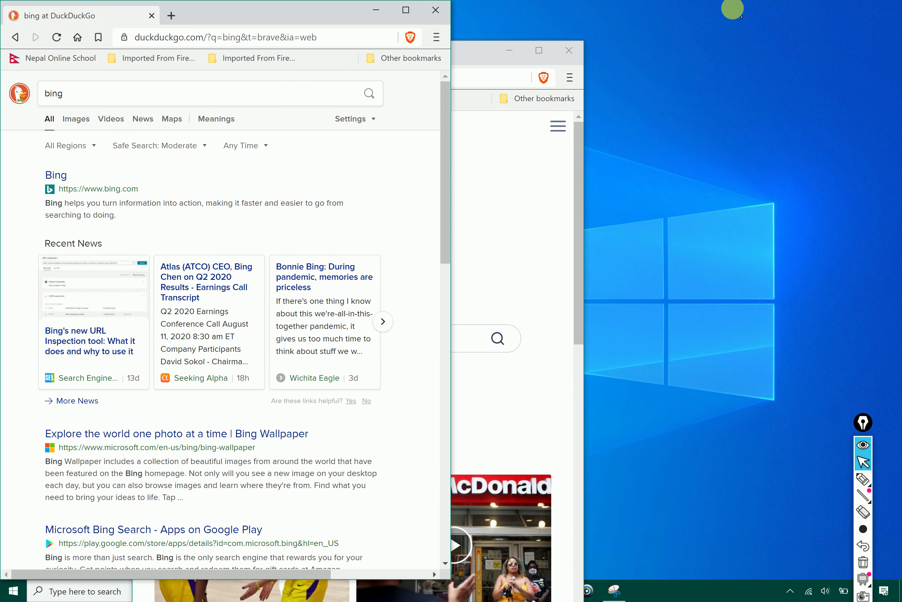
pyautogui.press('super+Right')
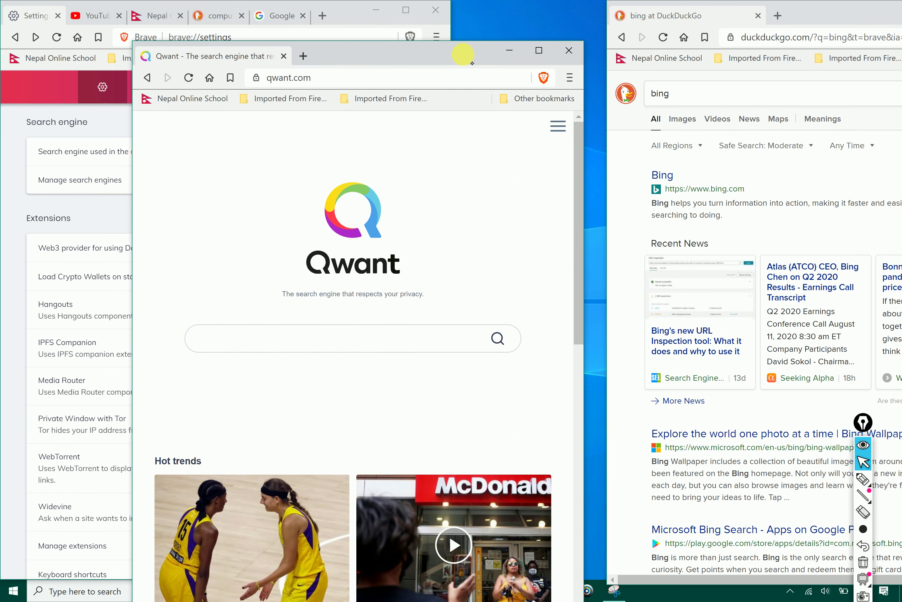
# Snap the Qwant window to the left half of the screen and the Bing results window beside it.
pyautogui.press('super+Right')
pyautogui.press('super+Left')
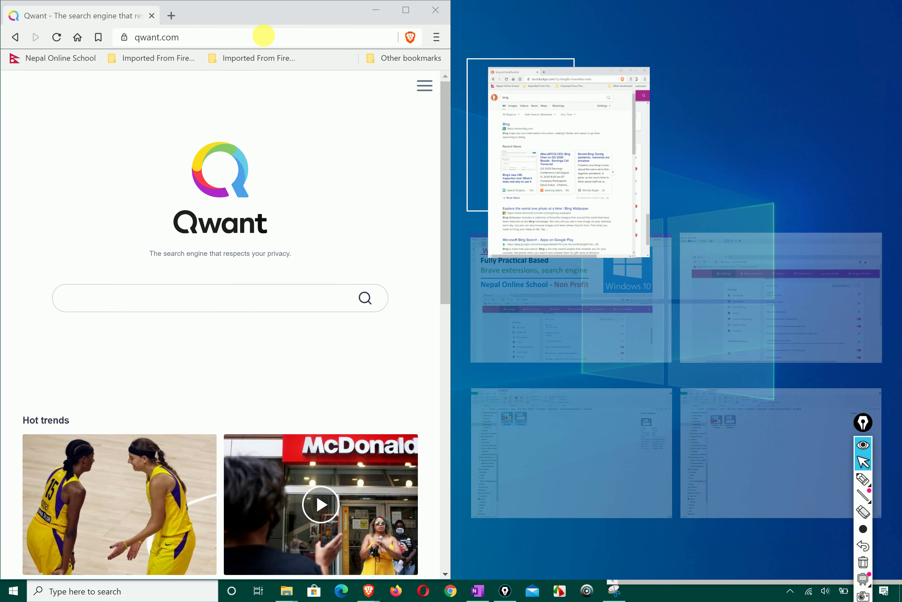
pyautogui.click(501, 84)
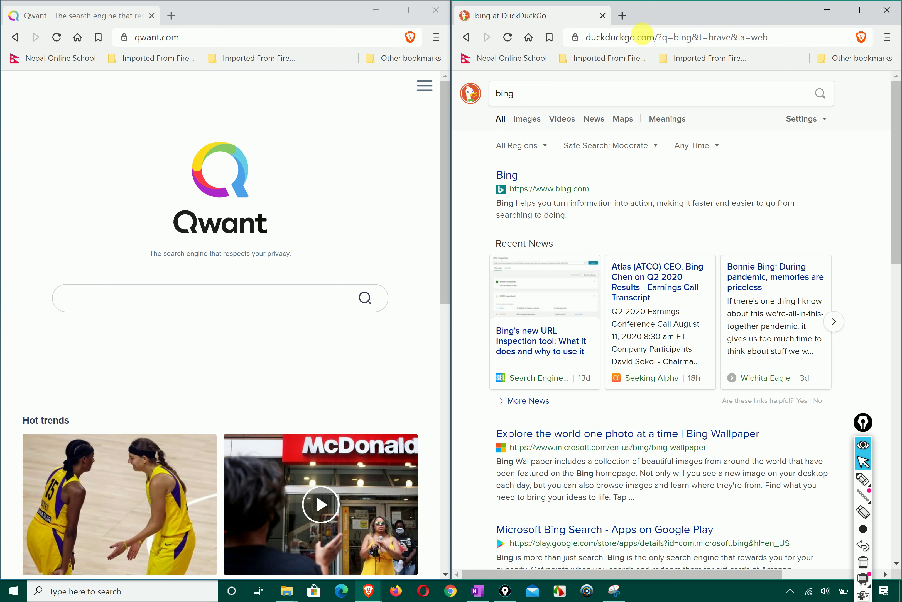
# Close the separate Bing and Qwant windows and maximize the Settings window.
pyautogui.click(887, 10)
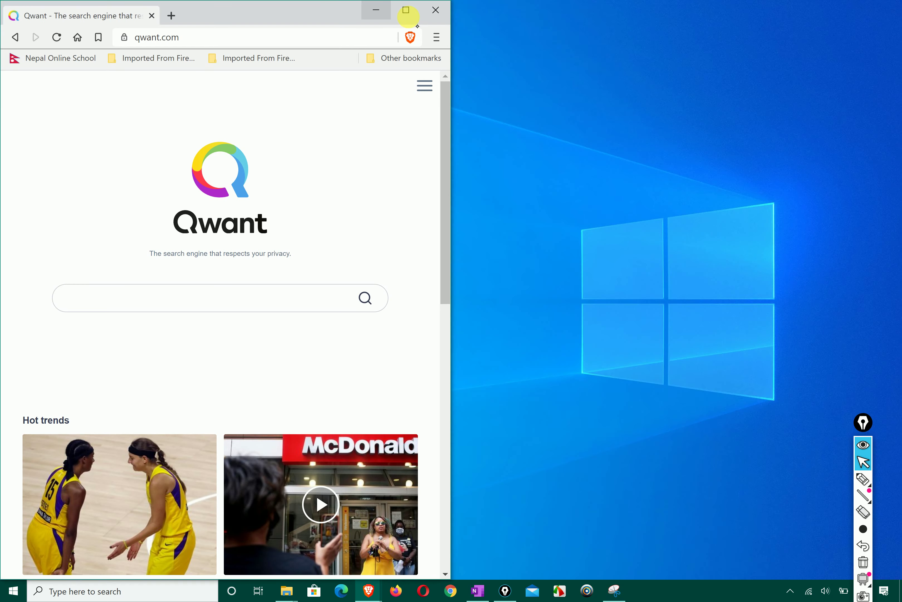
pyautogui.click(407, 15)
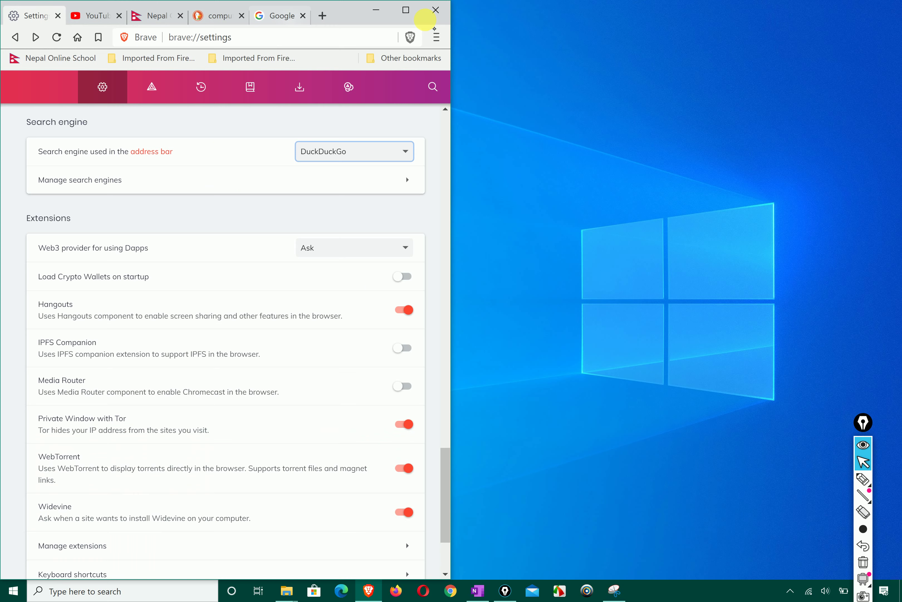
pyautogui.click(409, 12)
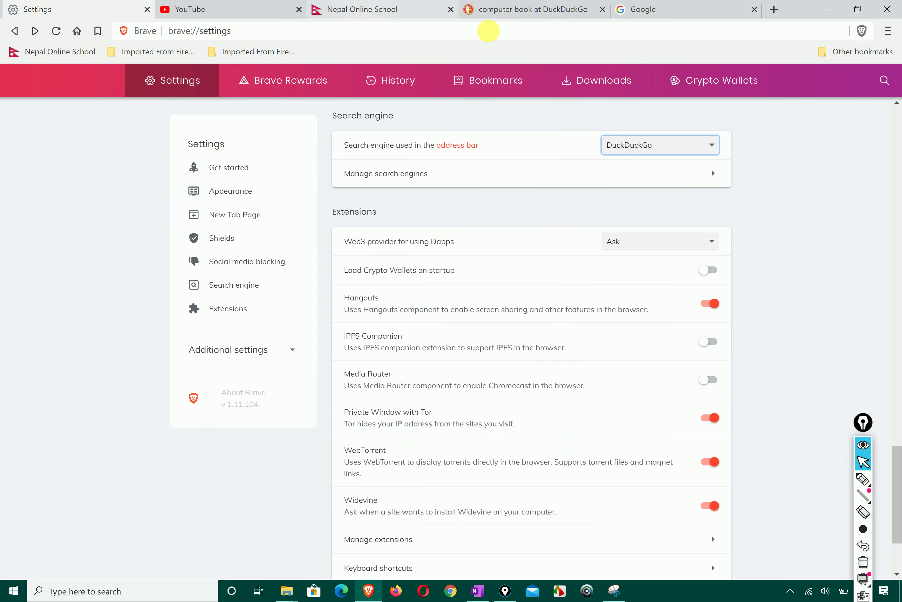
# Close the YouTube and Nepal Online School tabs and switch to the Google tab.
pyautogui.click(186, 9)
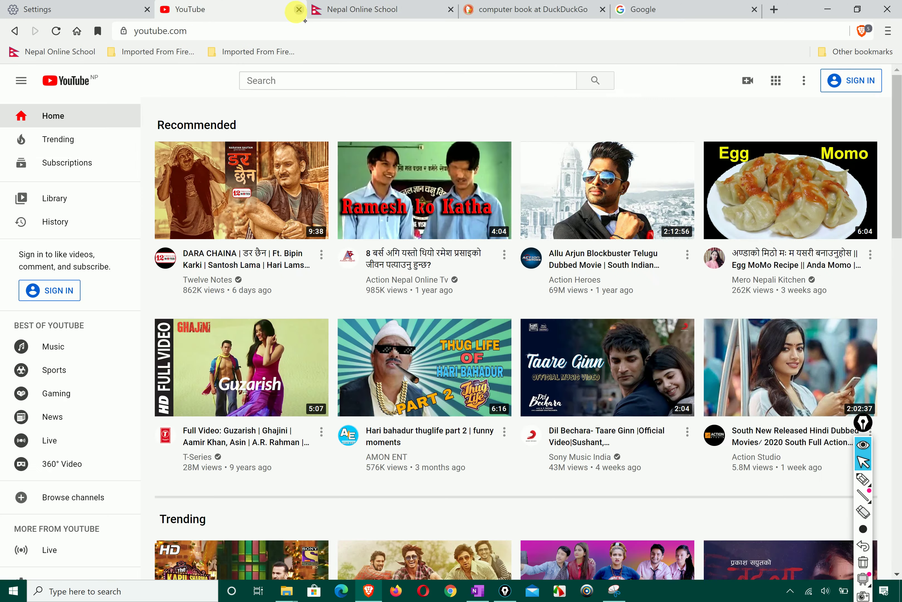
pyautogui.click(299, 9)
pyautogui.click(299, 9)
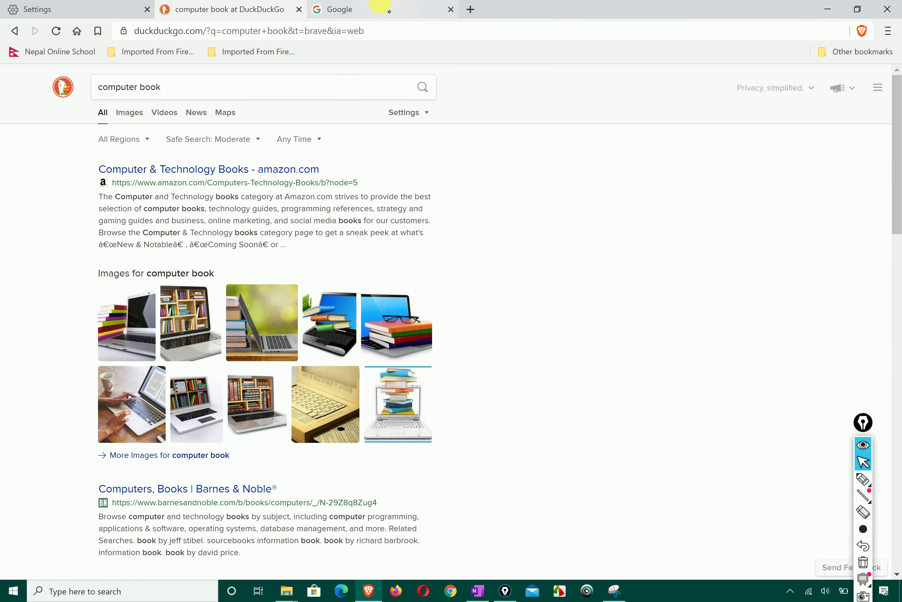
pyautogui.click(381, 7)
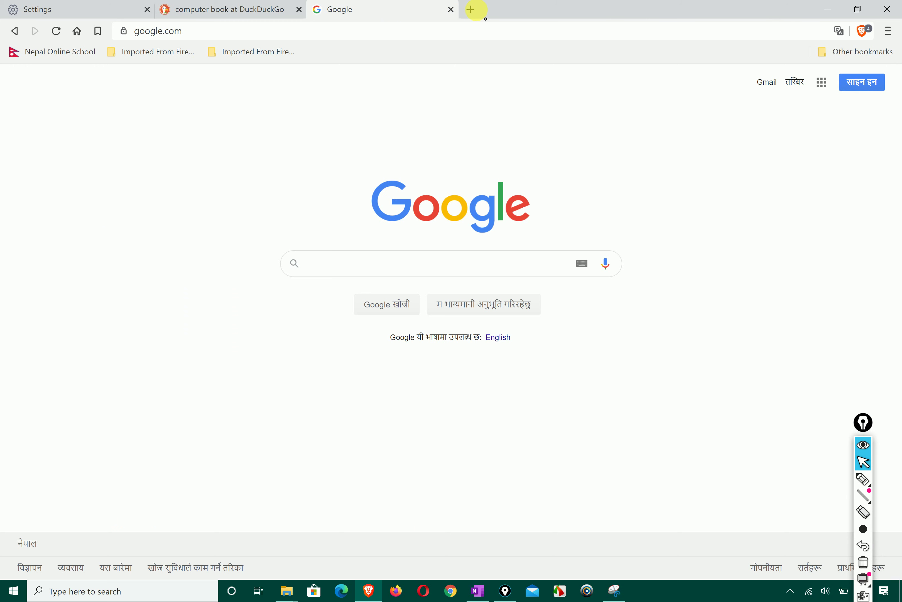
# Search for "qwant" in a new tab and open the qwant.com result.
pyautogui.click(472, 9)
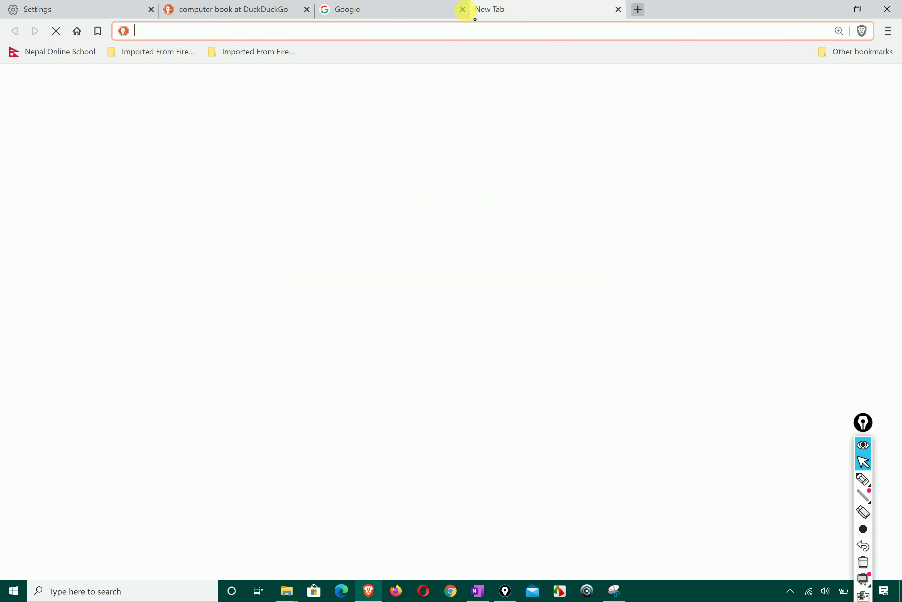
pyautogui.write('qwant')
pyautogui.press('Return')
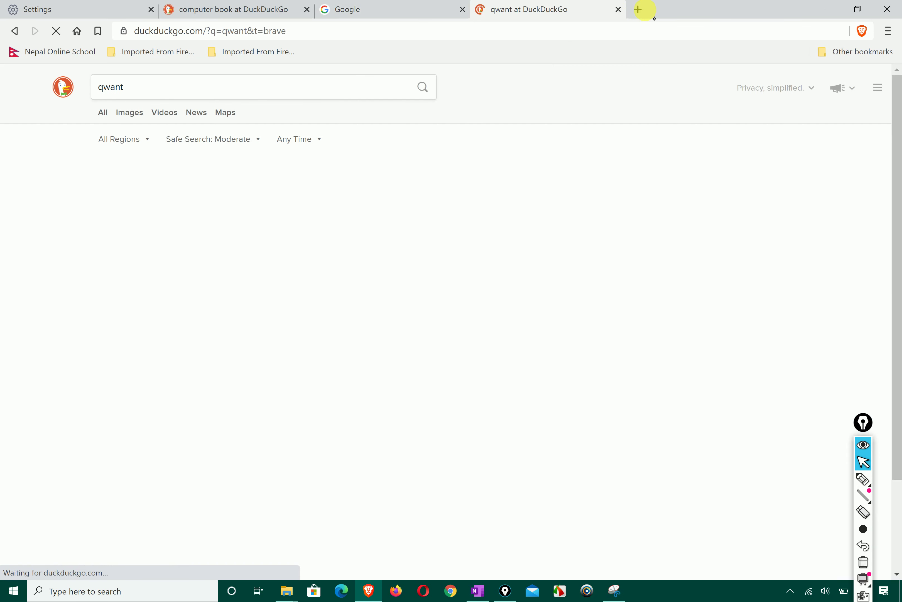
pyautogui.click(193, 93)
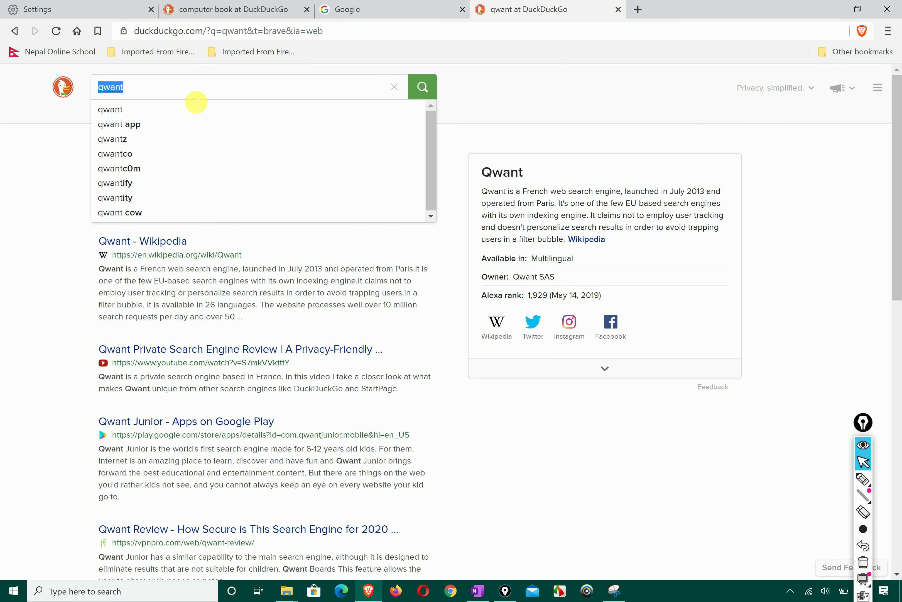
pyautogui.click(37, 204)
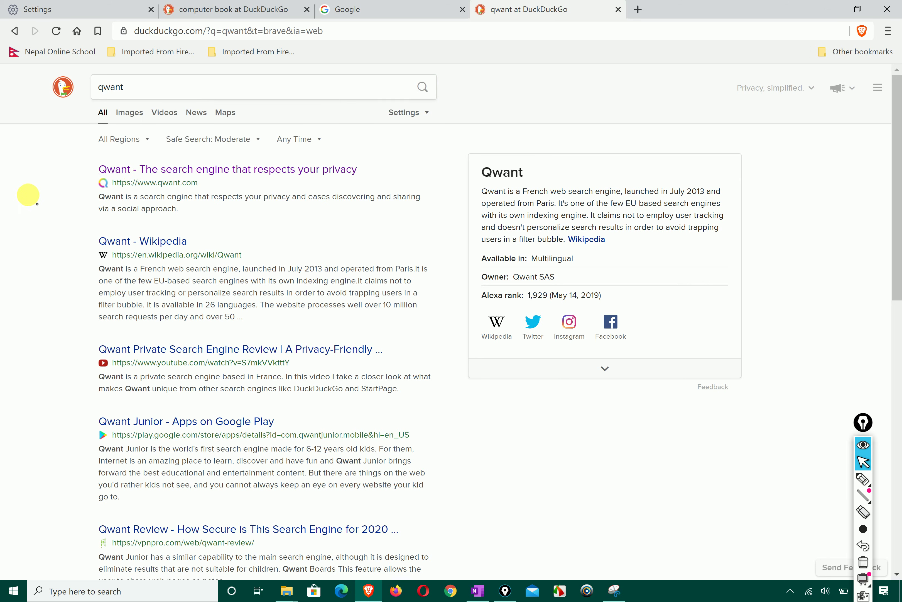
pyautogui.click(142, 170)
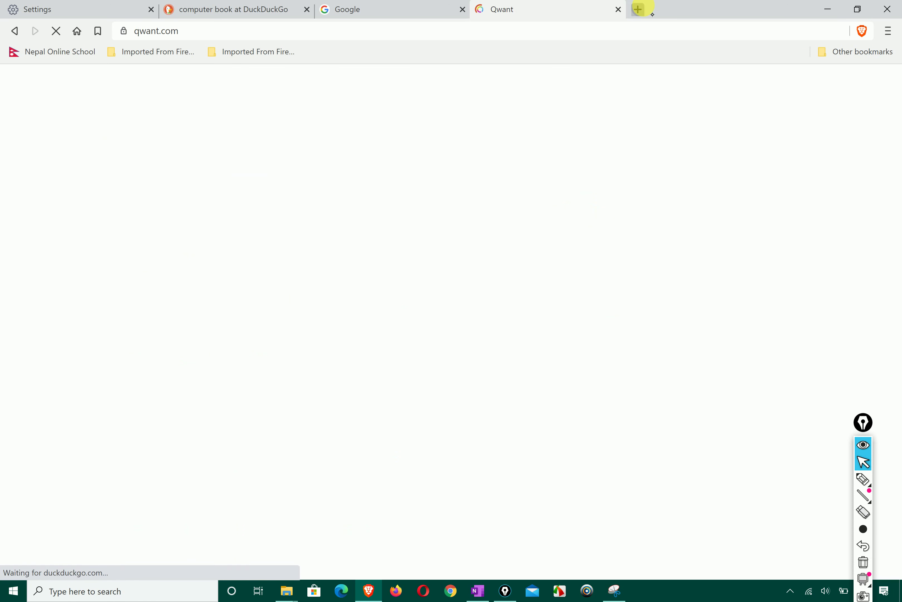
# Search for "bing" in another new tab and open the bing.com result.
pyautogui.click(645, 9)
pyautogui.write('bing')
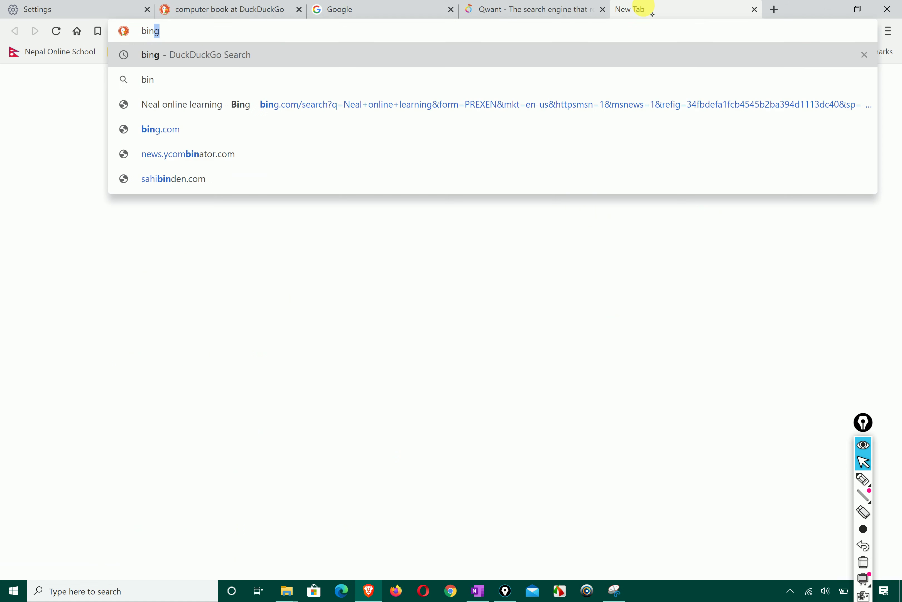
pyautogui.press('Return')
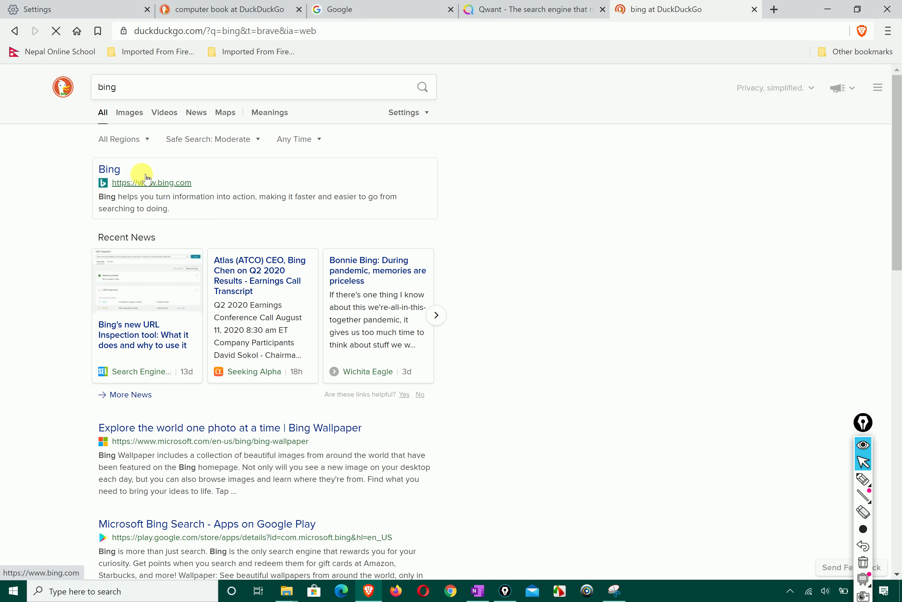
pyautogui.click(147, 184)
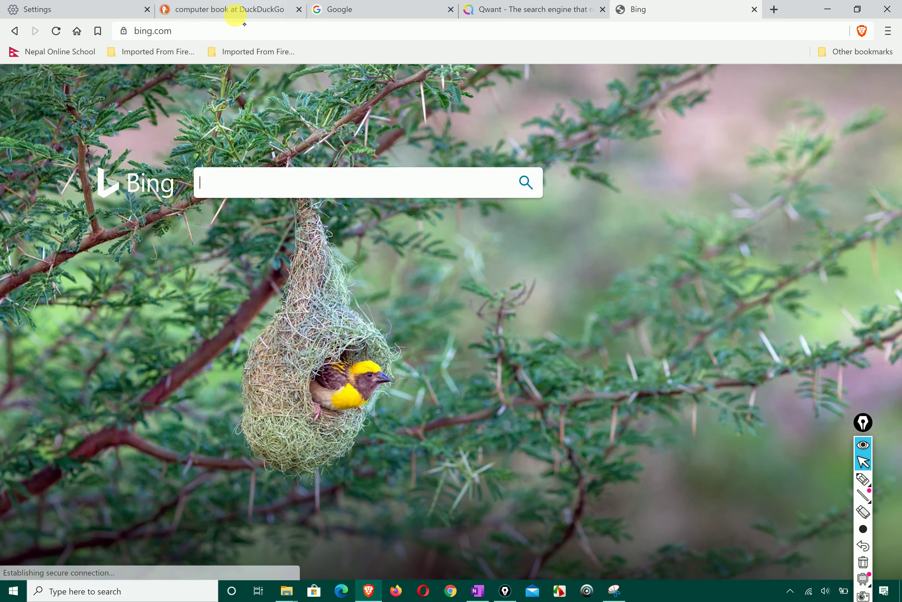
# Look through the DuckDuckGo, Google, Qwant and Bing tabs one after another.
pyautogui.click(238, 11)
pyautogui.click(383, 9)
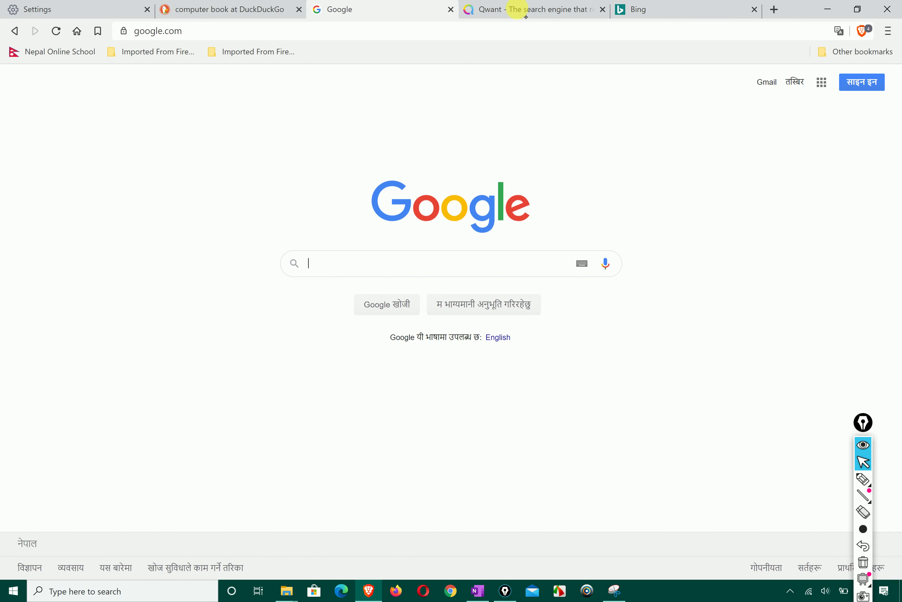
pyautogui.click(518, 9)
pyautogui.click(653, 10)
# Return to the DuckDuckGo tab and clear "computer book" from its search box.
pyautogui.click(226, 9)
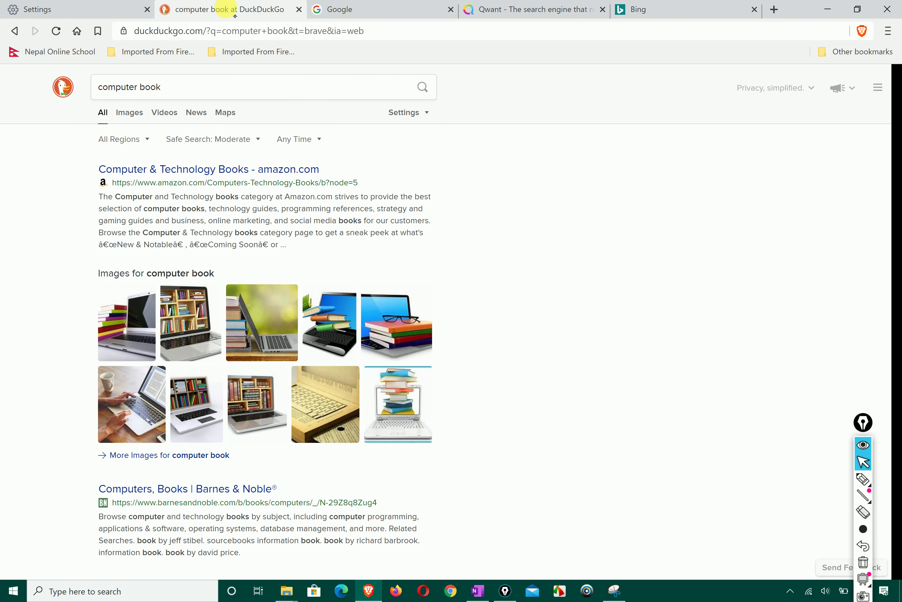
pyautogui.click(162, 86)
pyautogui.moveTo(161, 87); pyautogui.dragTo(88, 86)
pyautogui.press('BackSpace')
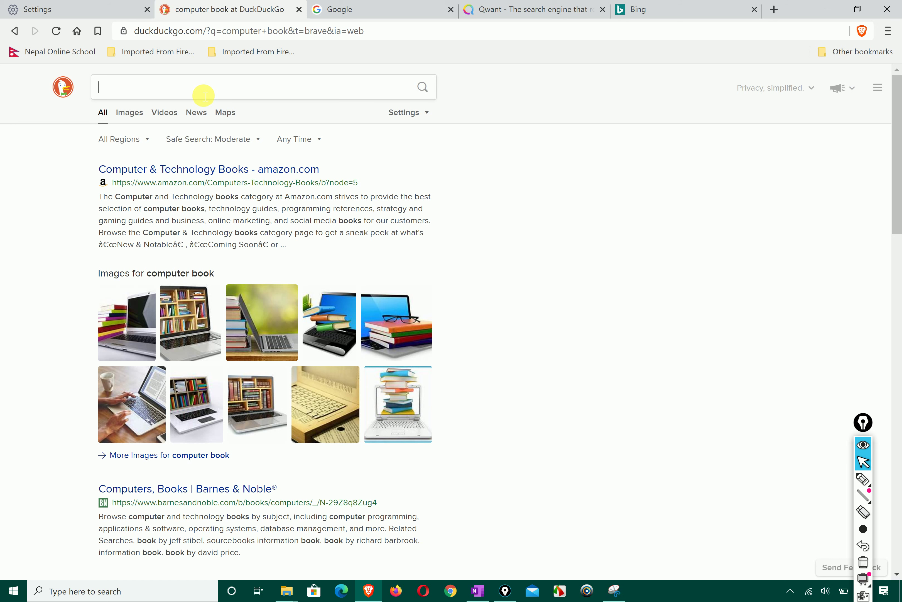
pyautogui.write('Online')
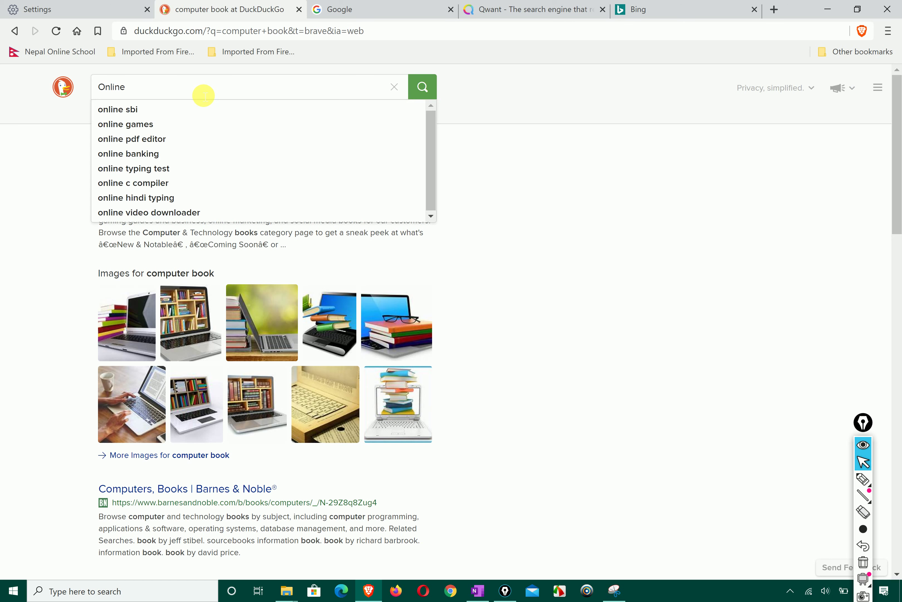
pyautogui.write(' leraning i')
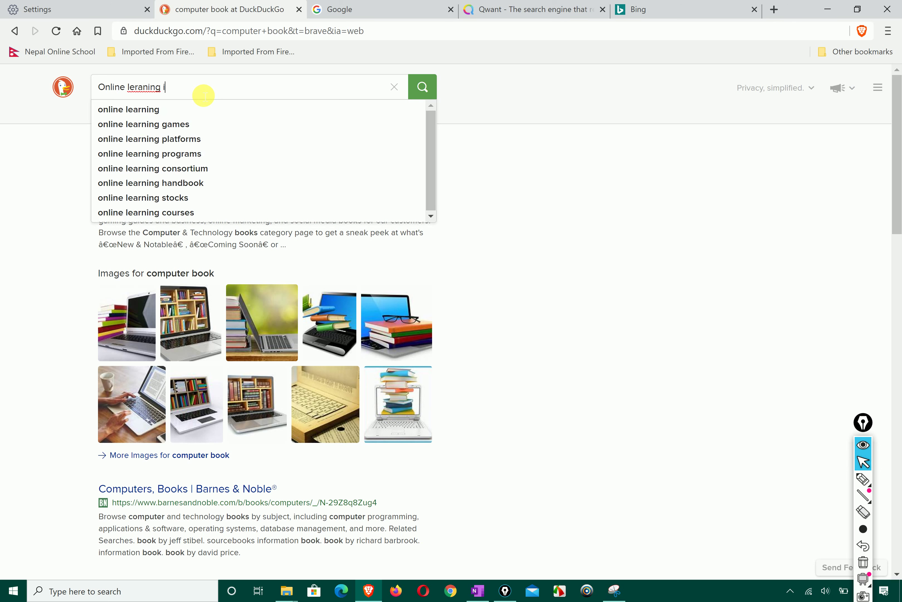
pyautogui.write('n Nelap')
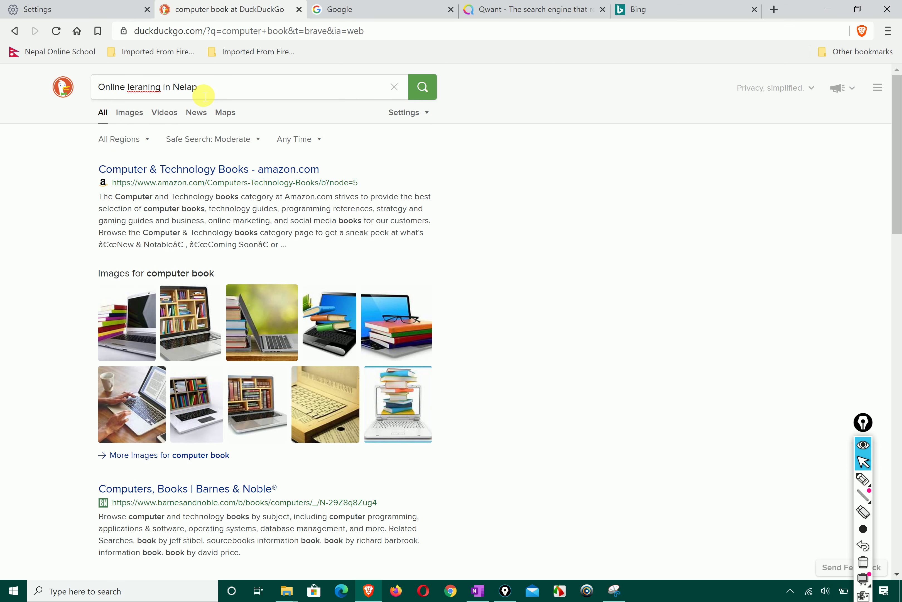
pyautogui.press('BackSpace')
pyautogui.press('BackSpace')
pyautogui.press('BackSpace')
pyautogui.press('BackSpace')
pyautogui.press('BackSpace')
pyautogui.press('BackSpace')
pyautogui.press('BackSpace')
pyautogui.press('BackSpace')
pyautogui.press('BackSpace')
pyautogui.press('BackSpace')
pyautogui.press('BackSpace')
pyautogui.press('BackSpace')
pyautogui.press('BackSpace')
pyautogui.press('BackSpace')
pyautogui.press('BackSpace')
pyautogui.press('BackSpace')
pyautogui.press('BackSpace')
pyautogui.press('BackSpace')
pyautogui.press('BackSpace')
pyautogui.press('BackSpace')
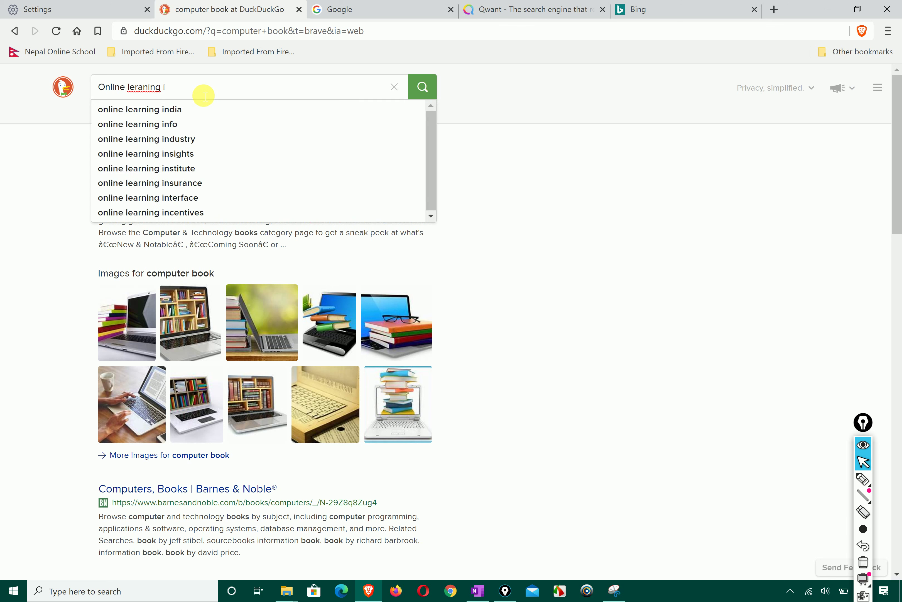
# Search DuckDuckGo for "Nepal learning platform".
pyautogui.write('Nepal')
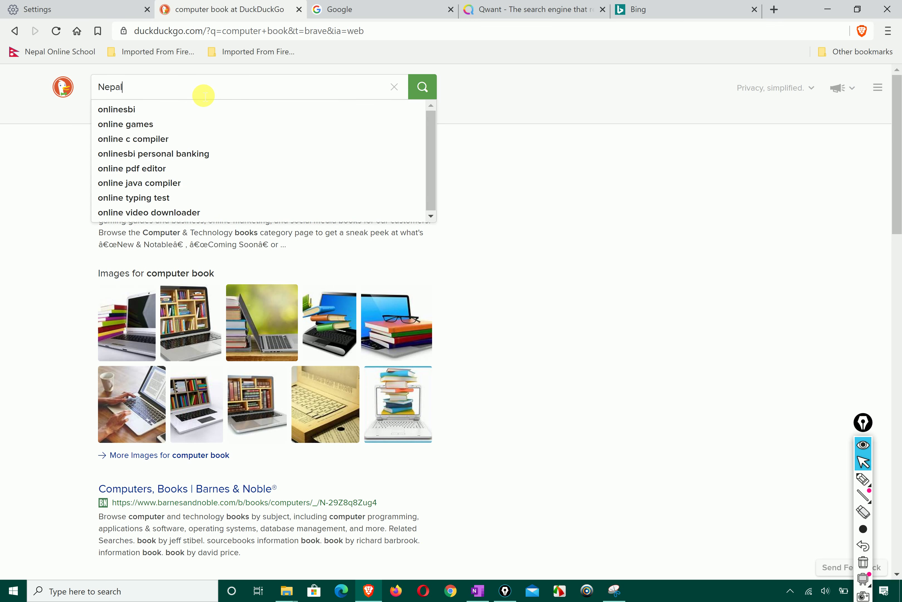
pyautogui.write(' learning ')
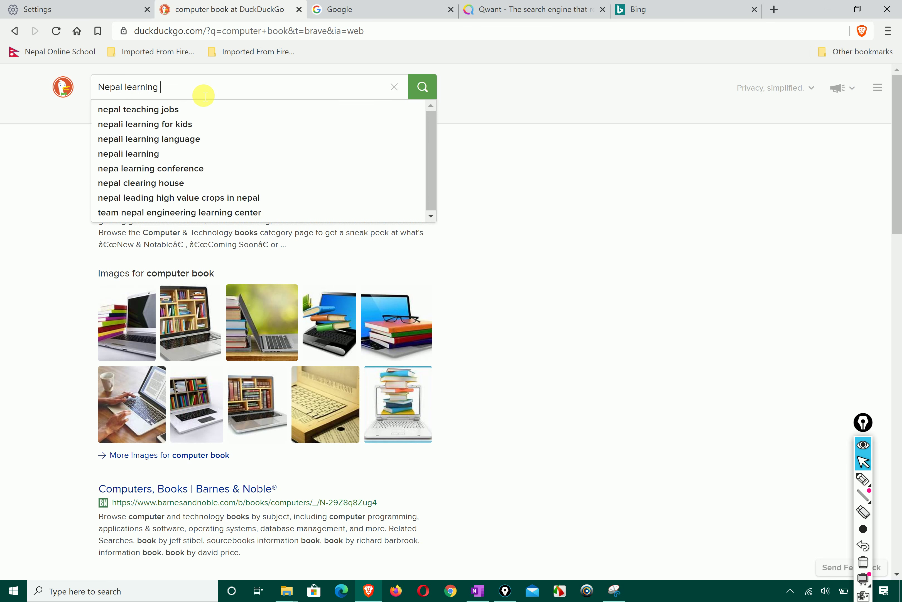
pyautogui.write('platform')
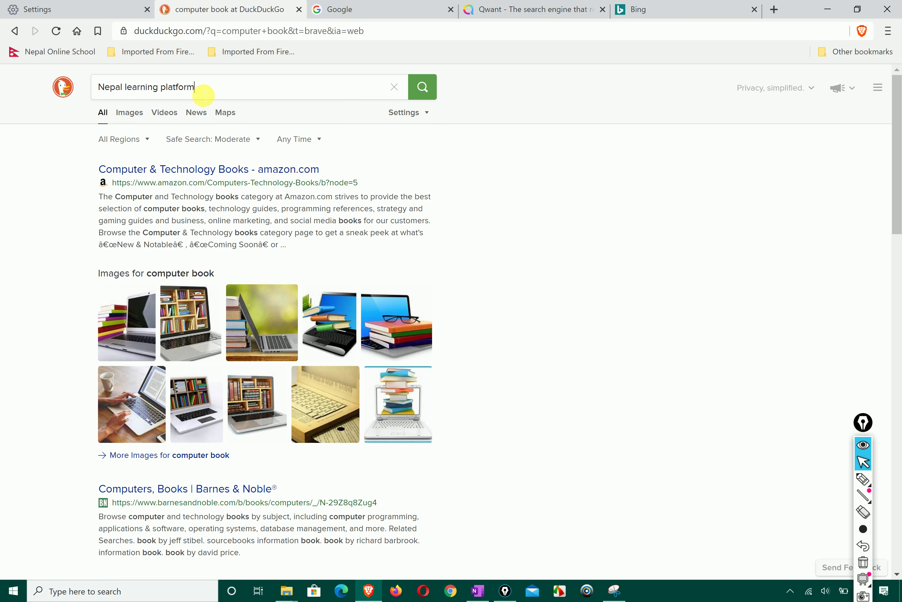
pyautogui.press('Return')
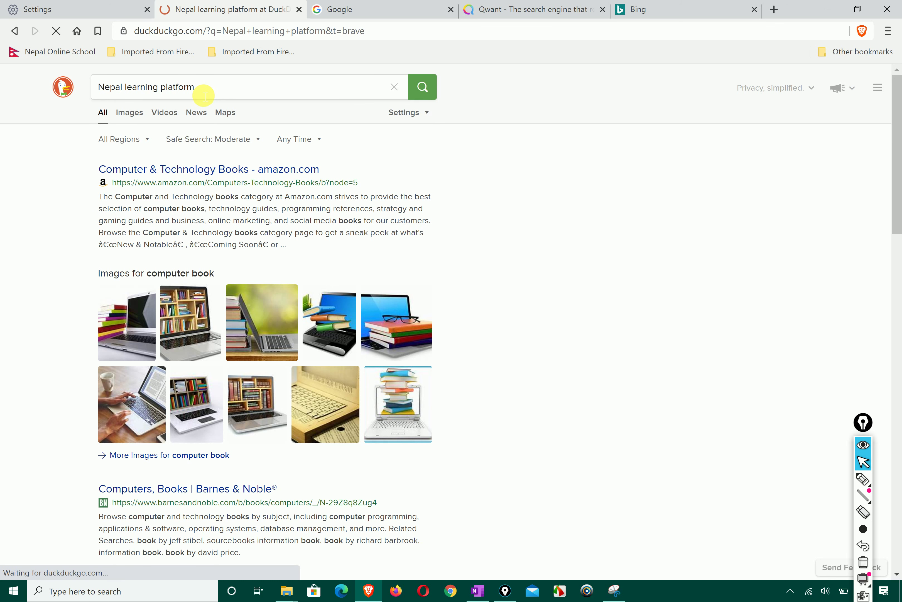
# Copy the phrase "Nepal learning platform" from DuckDuckGo and run the same search in the Google tab.
pyautogui.tripleClick(202, 91)
pyautogui.hotkey('ctrl', 'c')
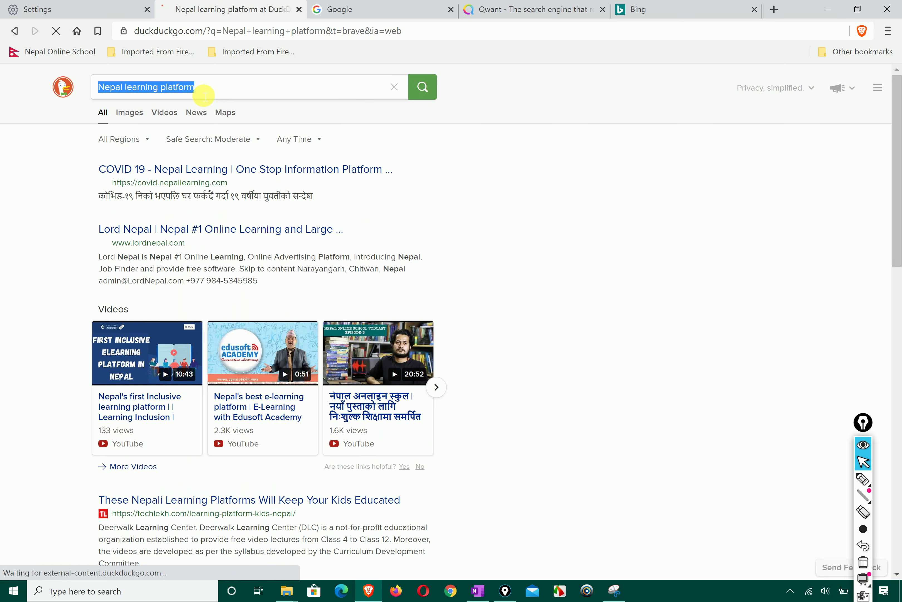
pyautogui.click(328, 8)
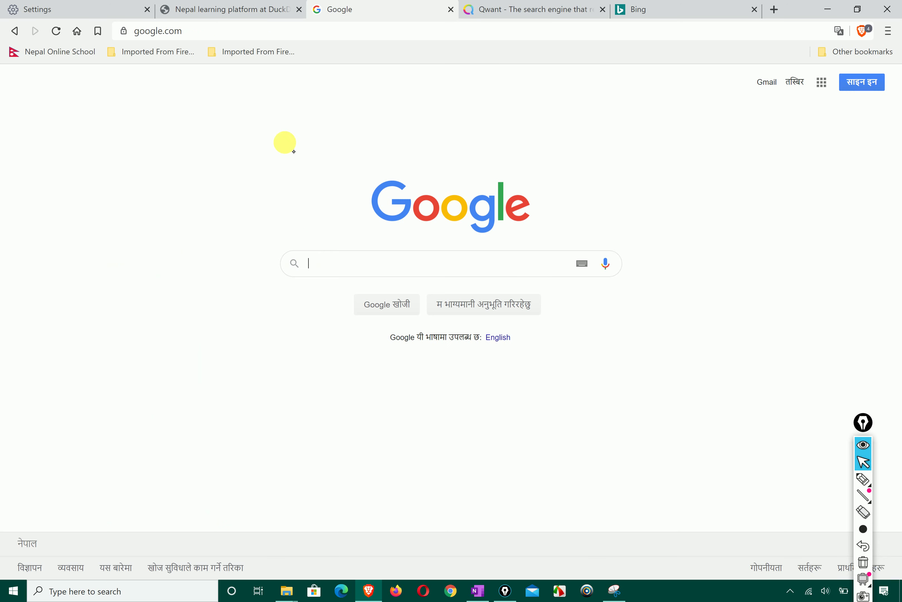
pyautogui.click(318, 268)
pyautogui.hotkey('ctrl', 'v')
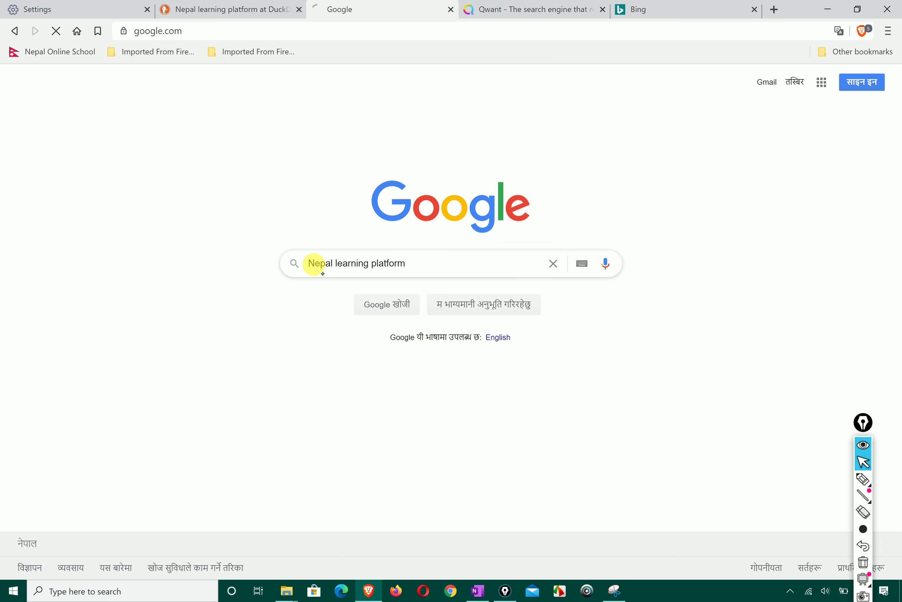
pyautogui.press('Return')
# Search for the copied phrase "Nepal learning platform" in the Qwant tab.
pyautogui.click(549, 8)
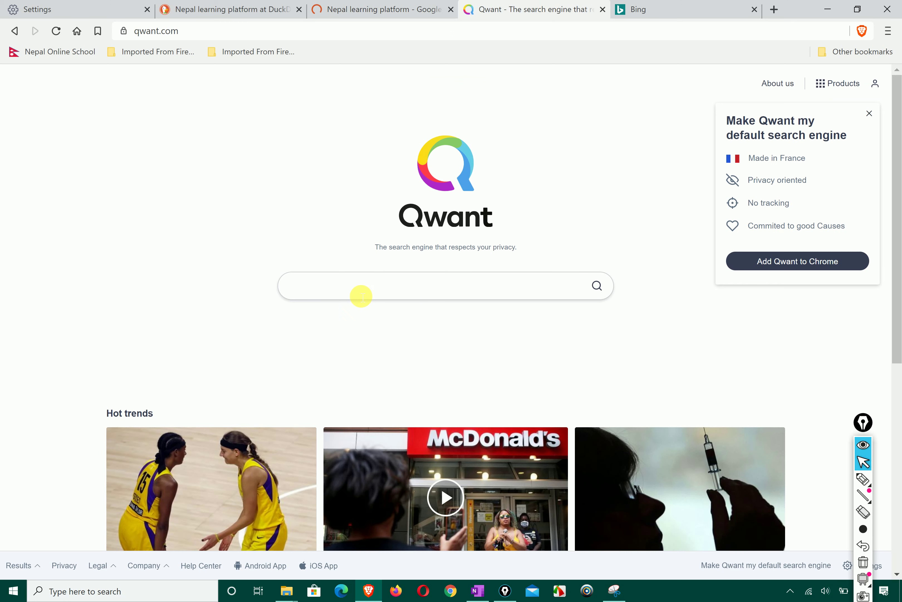
pyautogui.hotkey('ctrl', 'v')
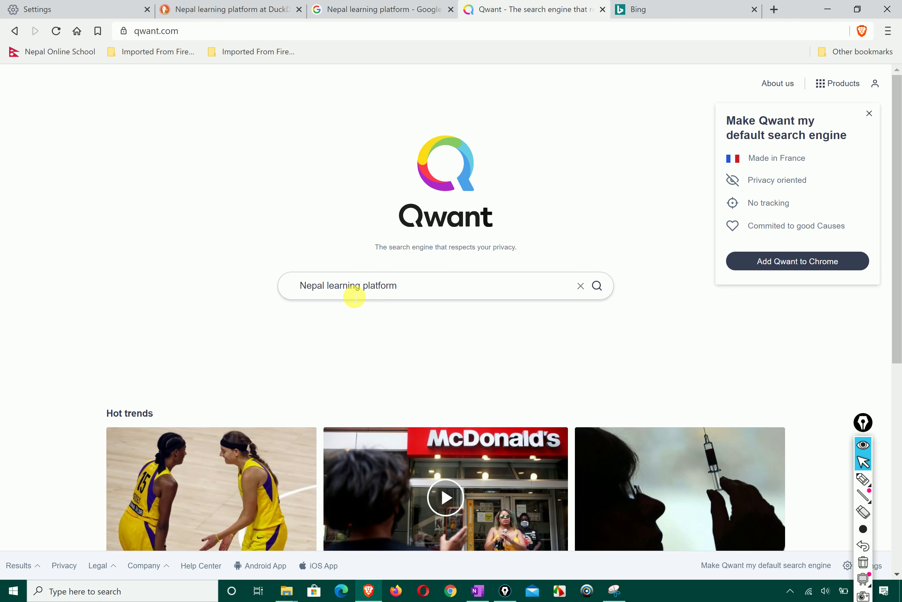
pyautogui.press('Return')
# Search Bing for the copied phrase "Nepal learning platform" and return to the DuckDuckGo results.
pyautogui.click(649, 7)
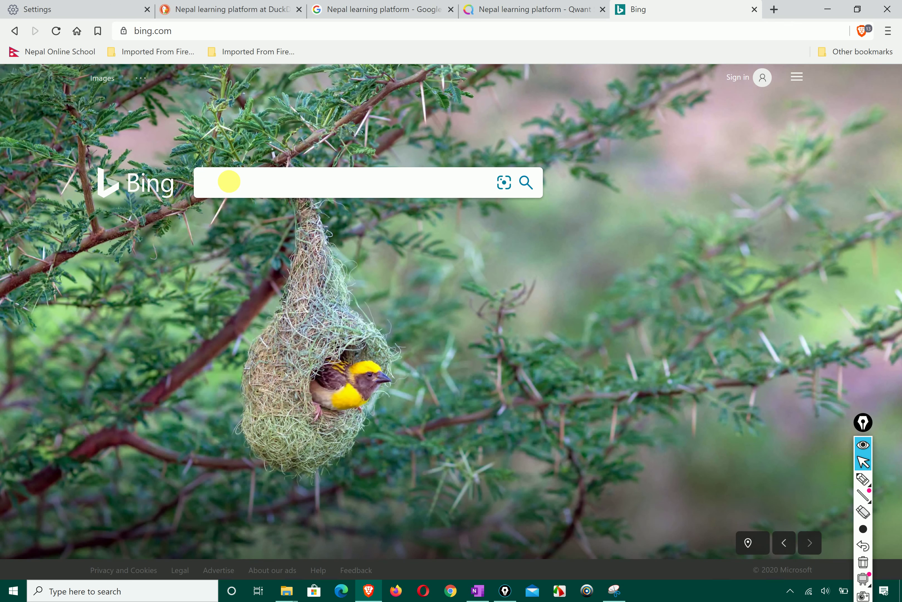
pyautogui.hotkey('ctrl', 'v')
pyautogui.press('Return')
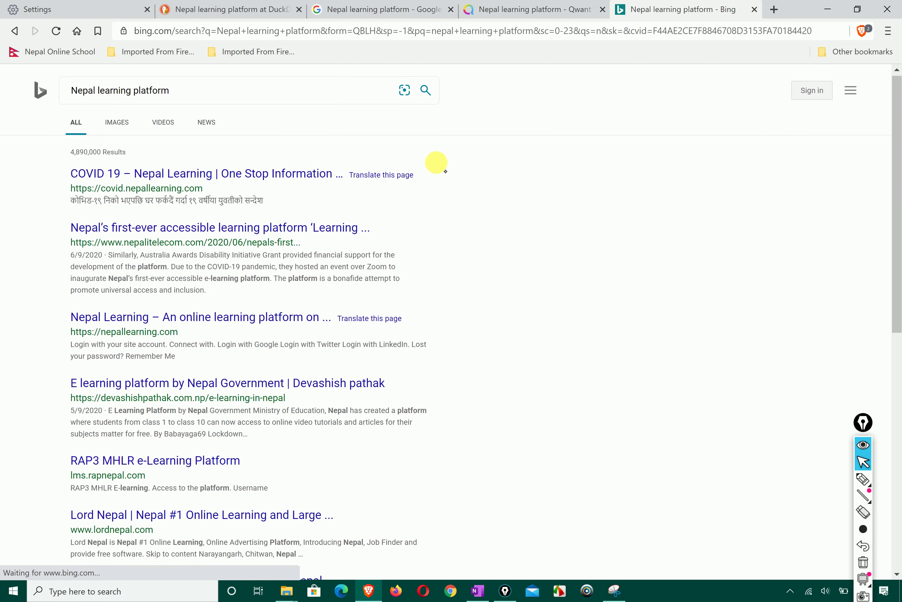
pyautogui.click(213, 9)
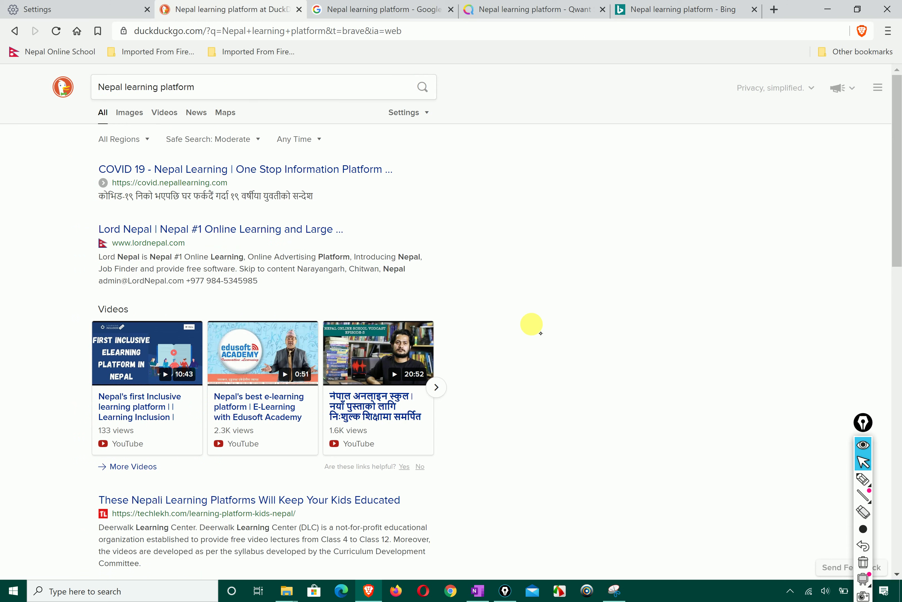
# Mark the first two DuckDuckGo results and circle the Videos block with the red pen, and clear all marks.
pyautogui.click(869, 489)
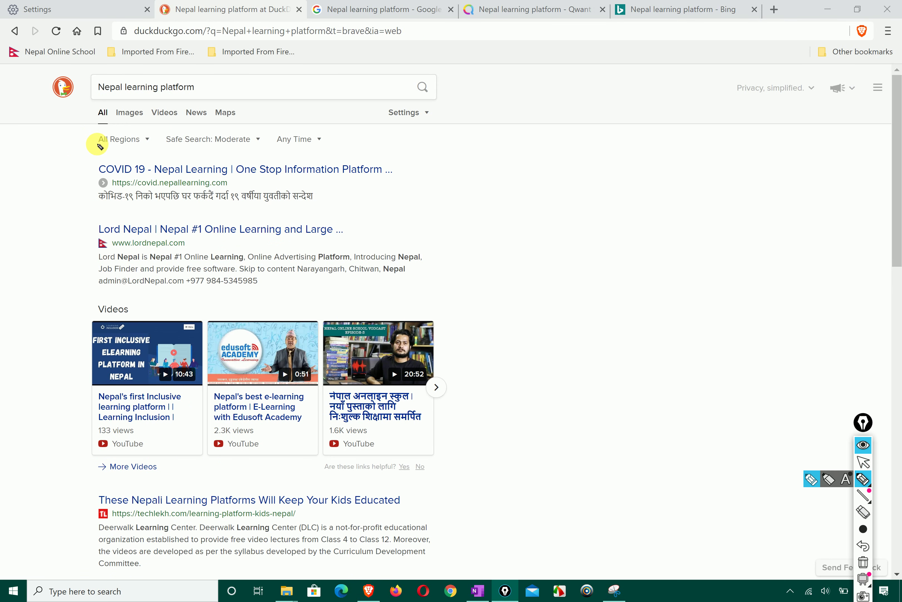
pyautogui.moveTo(99, 143); pyautogui.dragTo(83, 259)
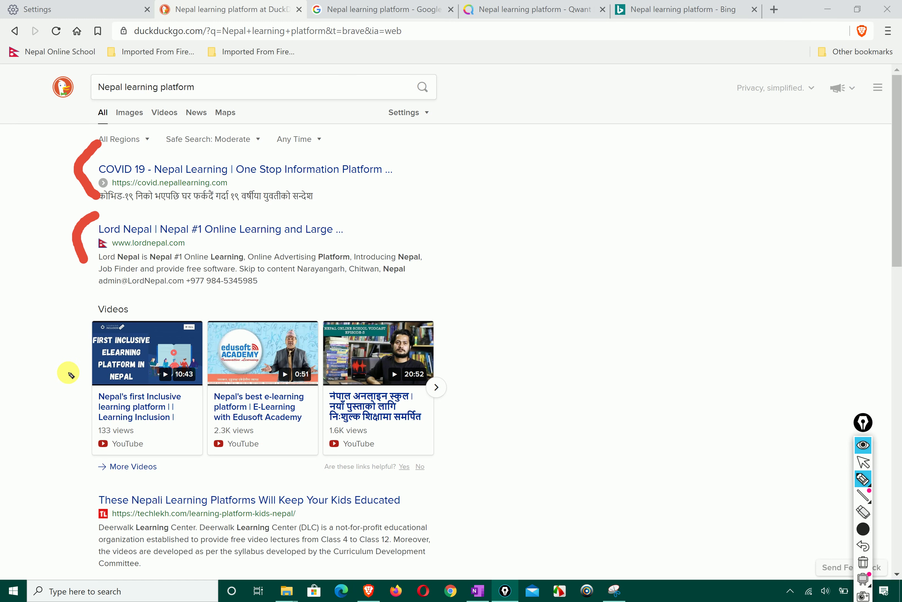
pyautogui.moveTo(67, 370)
pyautogui.mouseDown()
pyautogui.moveTo(85, 422)
pyautogui.moveTo(135, 462)
pyautogui.mouseUp()
pyautogui.moveTo(217, 467)
pyautogui.mouseDown()
pyautogui.moveTo(402, 446)
pyautogui.moveTo(466, 421)
pyautogui.moveTo(364, 299)
pyautogui.moveTo(106, 333)
pyautogui.moveTo(100, 379)
pyautogui.mouseUp()
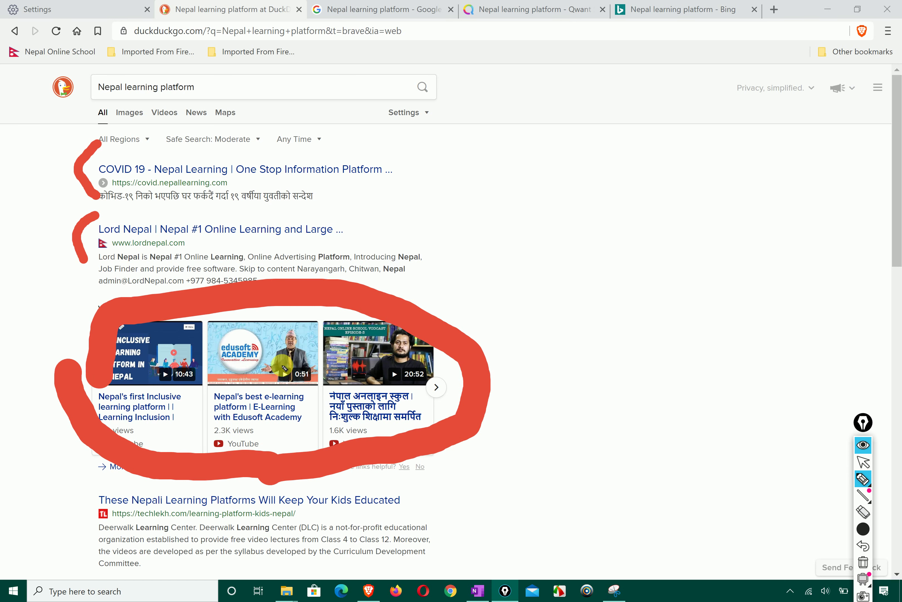
pyautogui.click(864, 461)
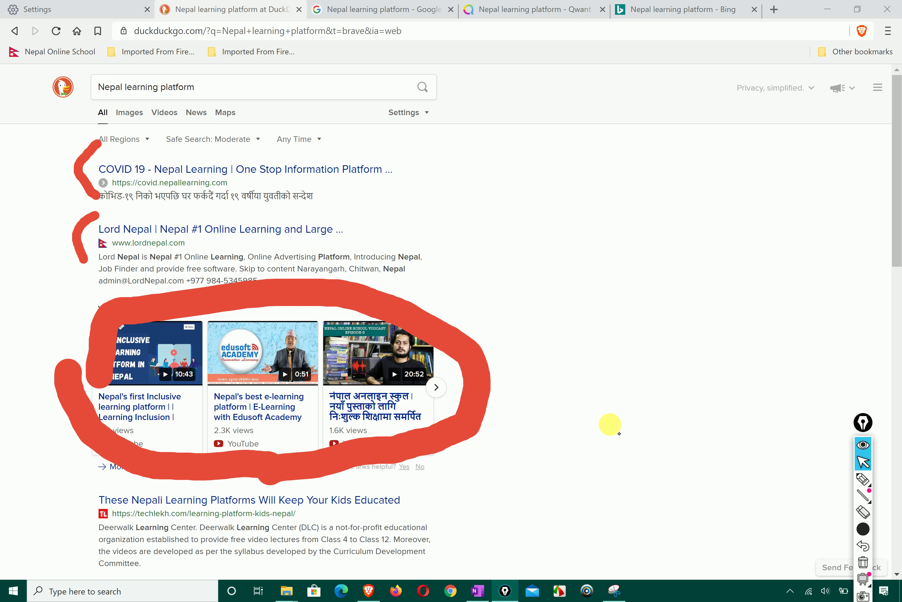
pyautogui.click(864, 562)
# Look through the DuckDuckGo results and compare them with the Google results for the same search.
pyautogui.scroll(-10, 511, 435)
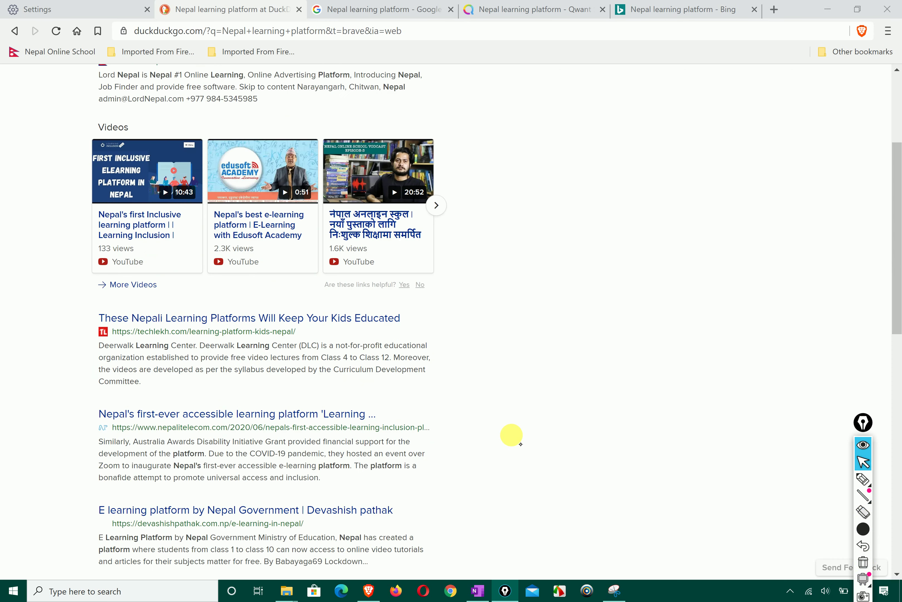
pyautogui.scroll(5, 511, 435)
pyautogui.scroll(6, 512, 435)
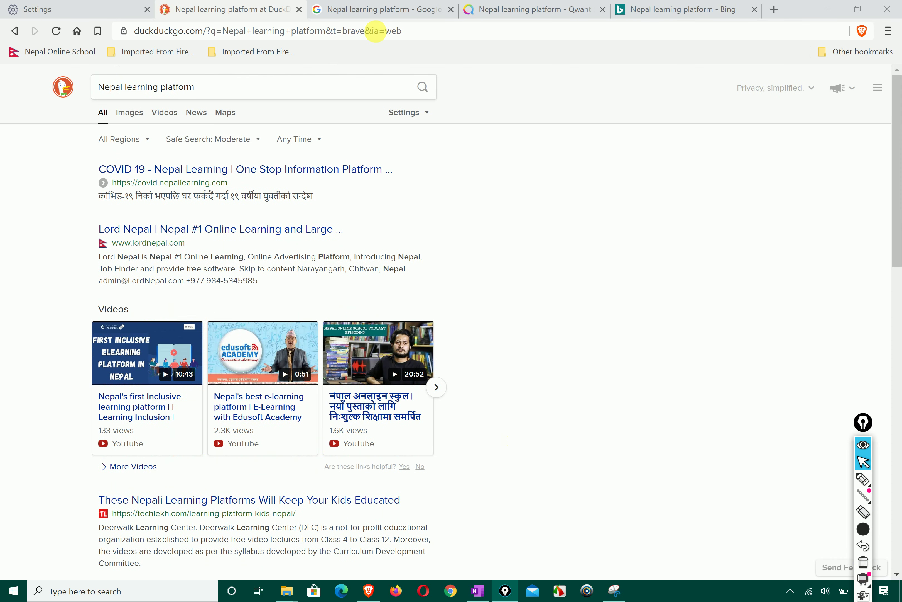
pyautogui.click(369, 9)
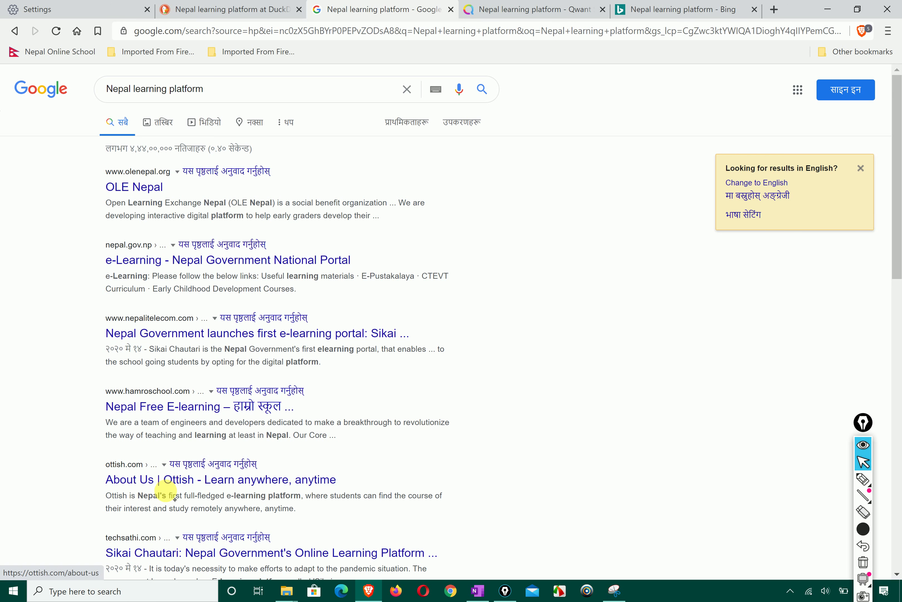
# Tick the first six Qwant results with the red pen, and clear the marks over the Bing results.
pyautogui.click(513, 8)
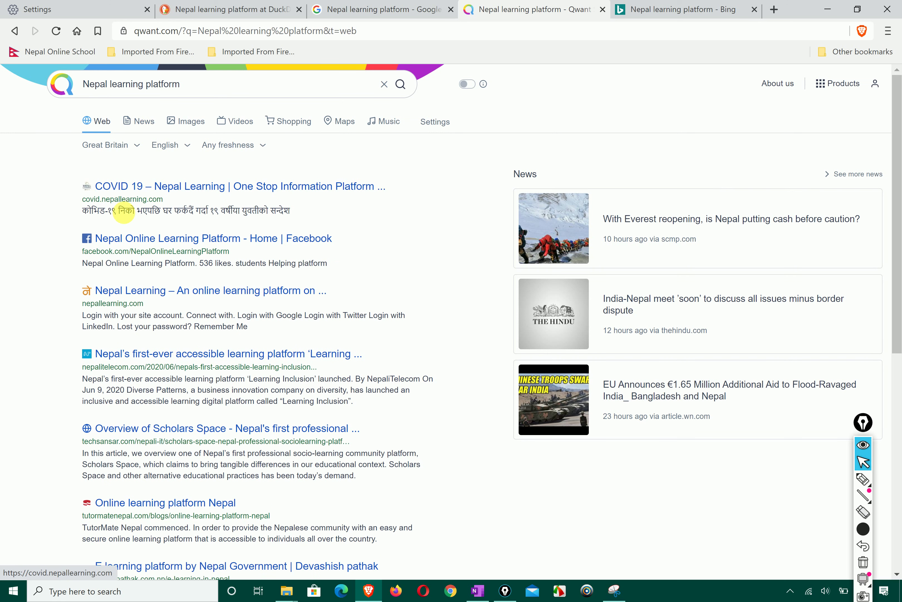
pyautogui.click(863, 479)
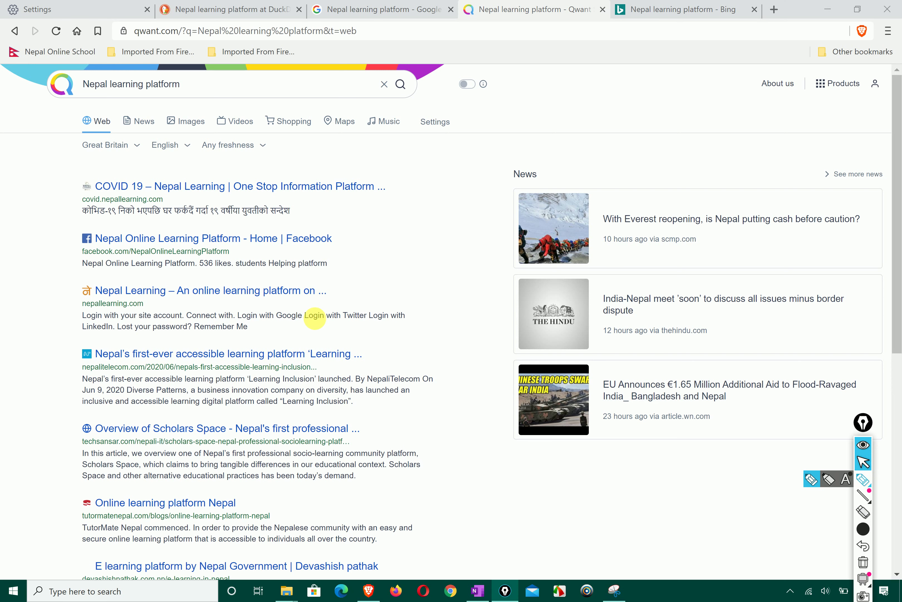
pyautogui.moveTo(37, 198); pyautogui.dragTo(112, 183)
pyautogui.moveTo(37, 255)
pyautogui.mouseDown()
pyautogui.moveTo(64, 274)
pyautogui.moveTo(107, 257)
pyautogui.mouseUp()
pyautogui.moveTo(42, 308)
pyautogui.mouseDown()
pyautogui.moveTo(83, 320)
pyautogui.moveTo(100, 306)
pyautogui.mouseUp()
pyautogui.moveTo(42, 375)
pyautogui.mouseDown()
pyautogui.moveTo(64, 404)
pyautogui.moveTo(100, 369)
pyautogui.mouseUp()
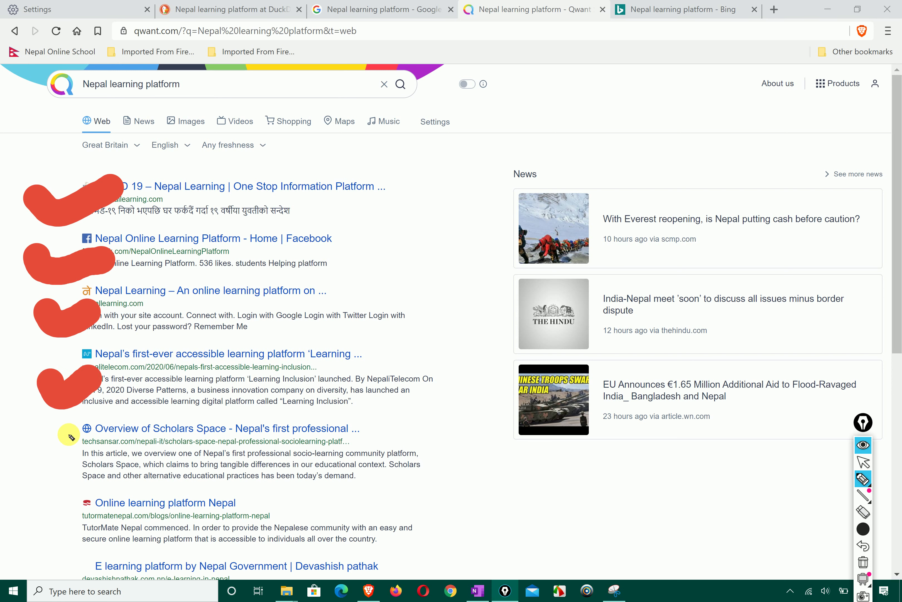
pyautogui.moveTo(56, 443)
pyautogui.mouseDown()
pyautogui.moveTo(78, 446)
pyautogui.moveTo(100, 427)
pyautogui.mouseUp()
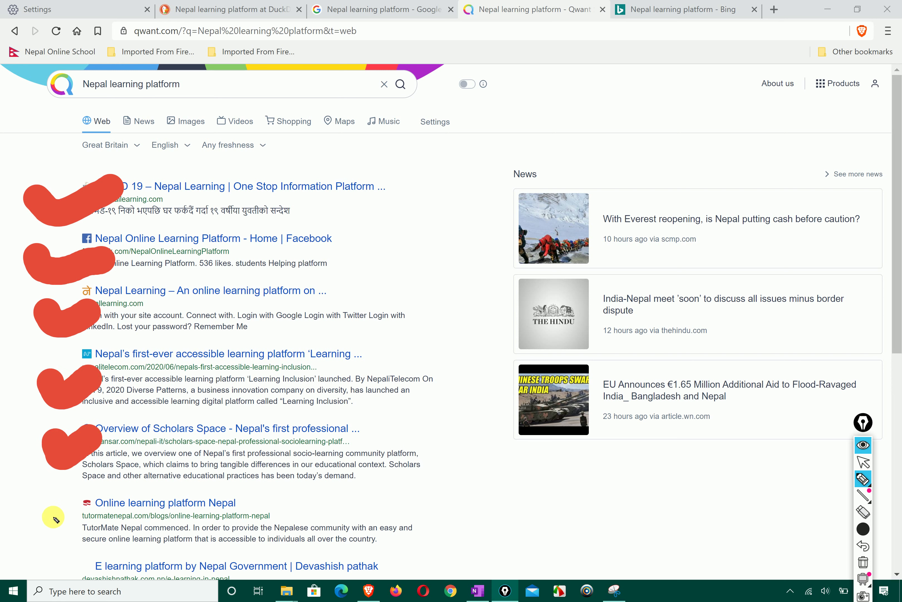
pyautogui.moveTo(55, 520)
pyautogui.mouseDown()
pyautogui.moveTo(102, 524)
pyautogui.moveTo(124, 503)
pyautogui.mouseUp()
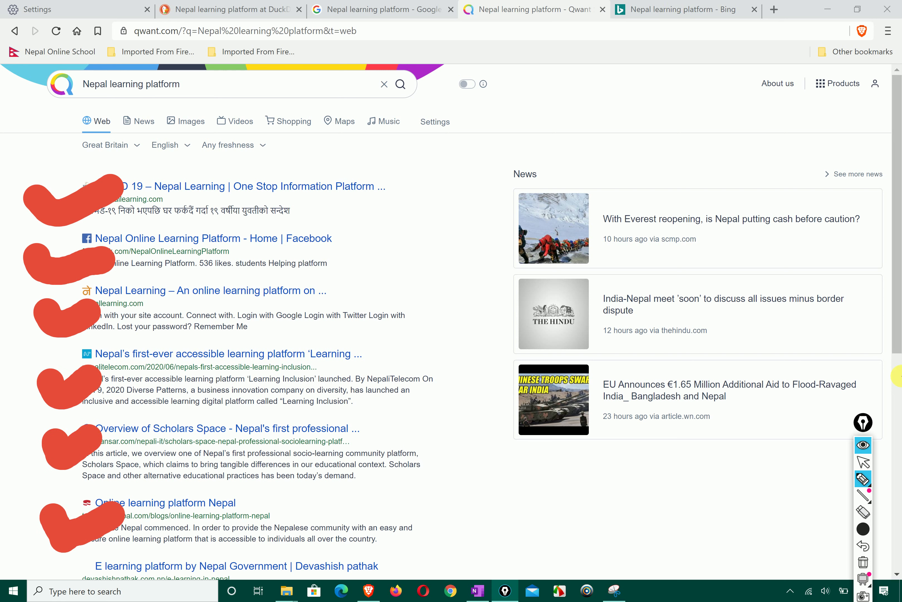
pyautogui.click(865, 462)
pyautogui.click(670, 9)
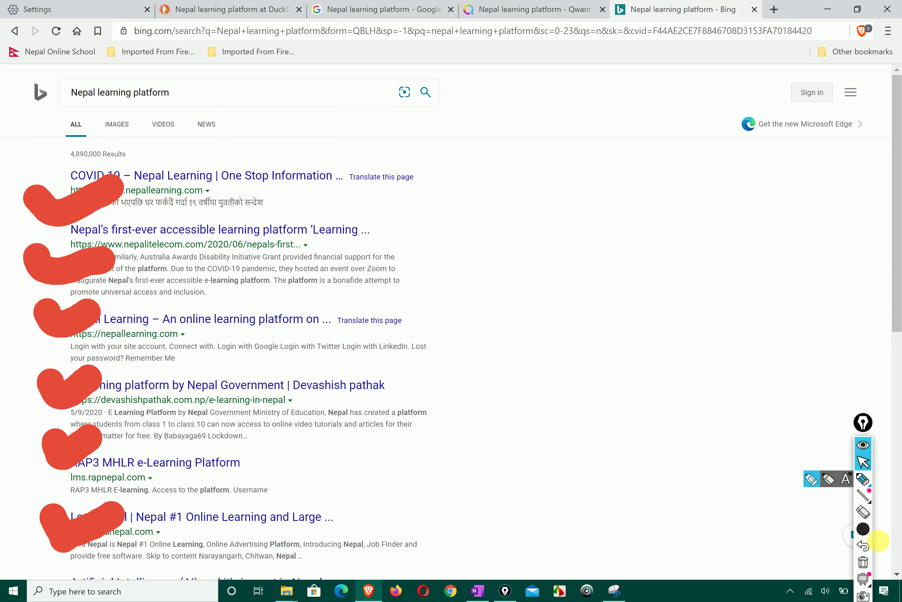
pyautogui.click(864, 561)
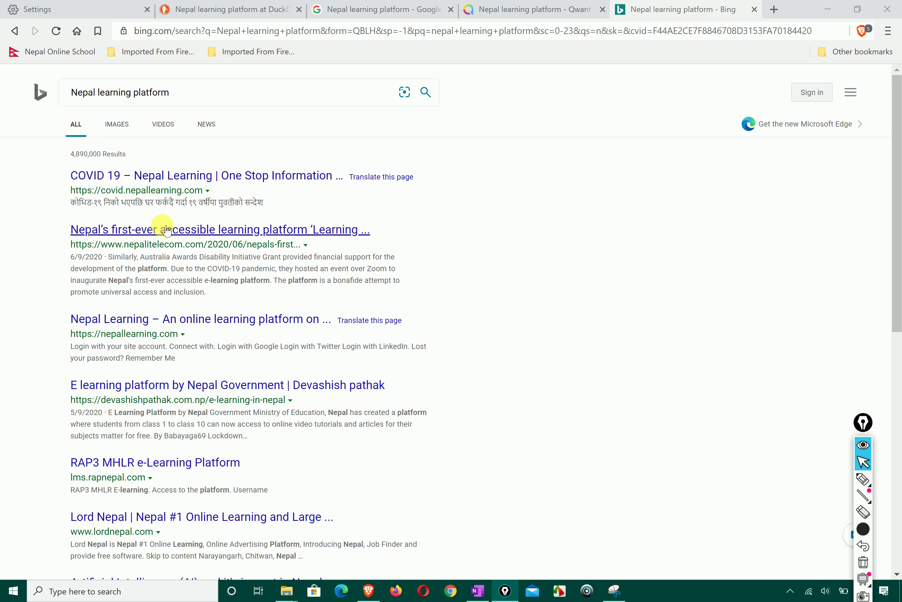
# Cross out the Google results with a large red X drawn with the pen.
pyautogui.click(376, 8)
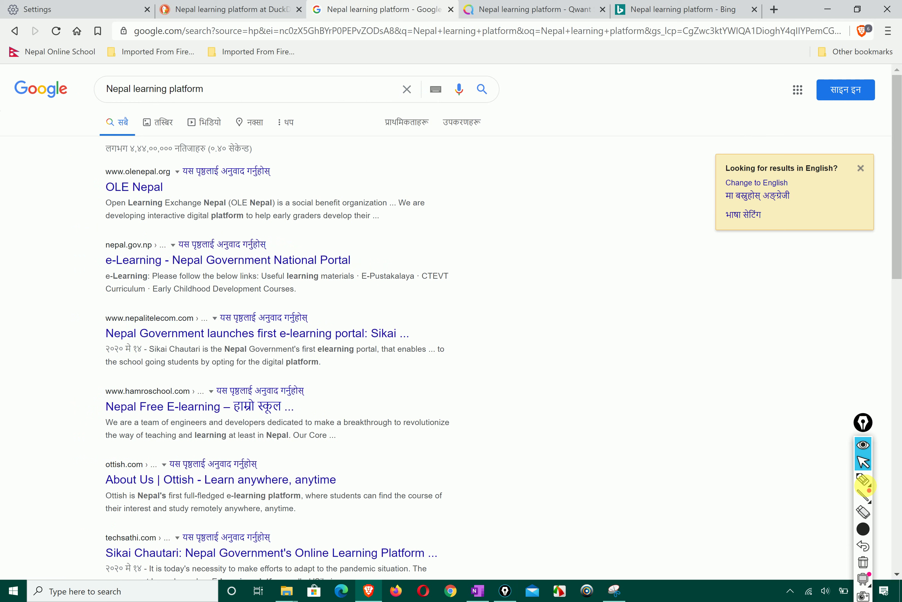
pyautogui.hotkey('ctrl', 'shift', 'p')
pyautogui.moveTo(365, 113); pyautogui.dragTo(207, 437)
pyautogui.moveTo(218, 72); pyautogui.dragTo(421, 379)
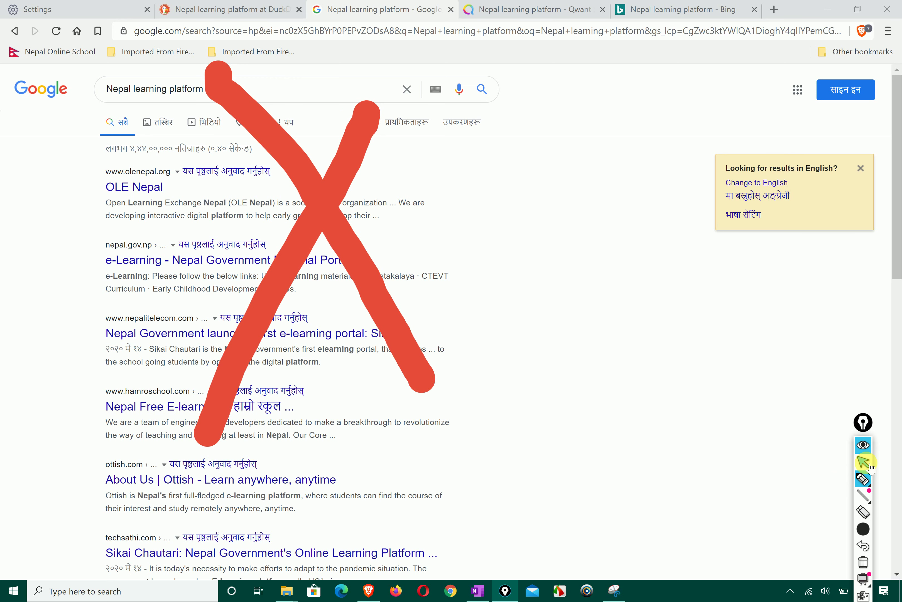
pyautogui.click(863, 462)
# Compare the DuckDuckGo, Google, Qwant and Bing results, return to Google and clear the drawn cross.
pyautogui.click(223, 8)
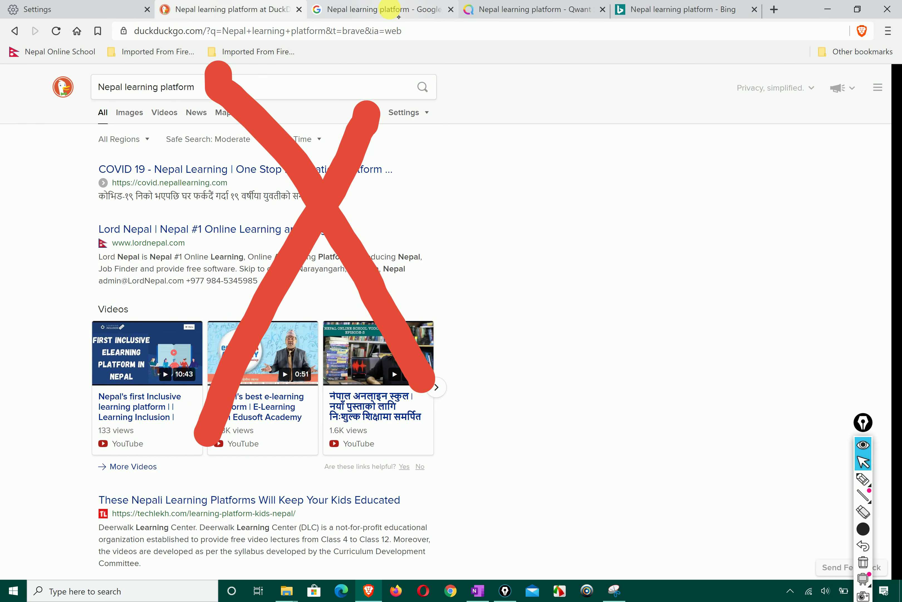
pyautogui.click(373, 10)
pyautogui.click(504, 11)
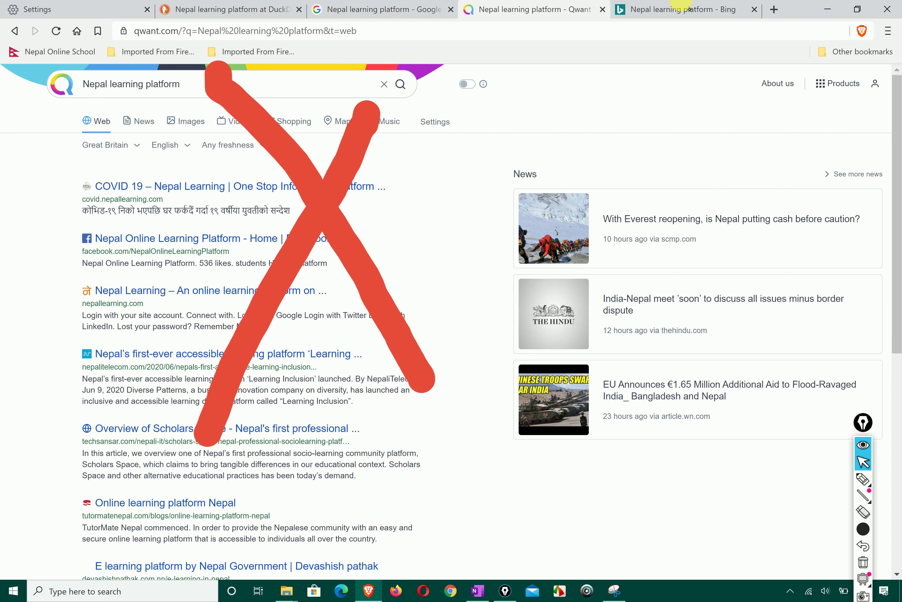
pyautogui.click(680, 11)
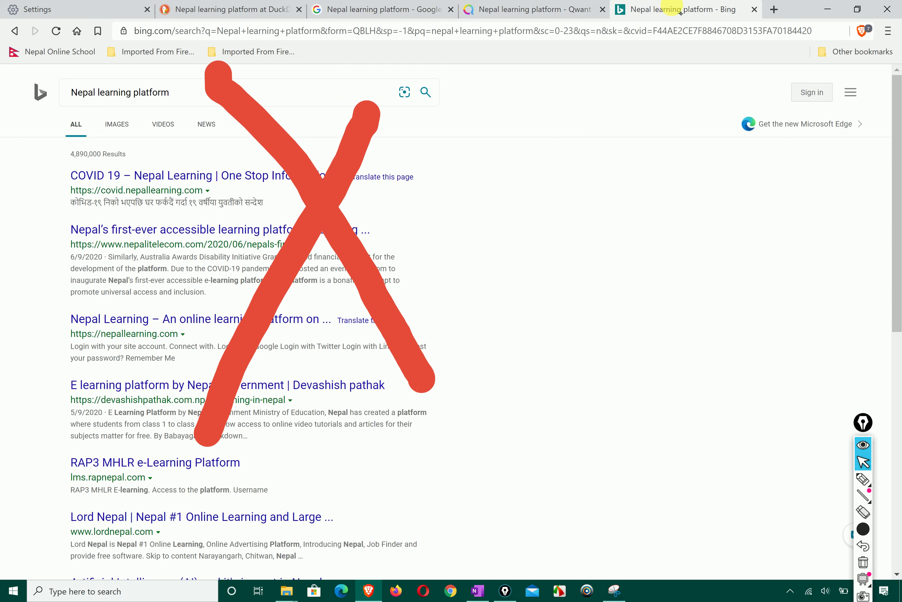
pyautogui.click(328, 11)
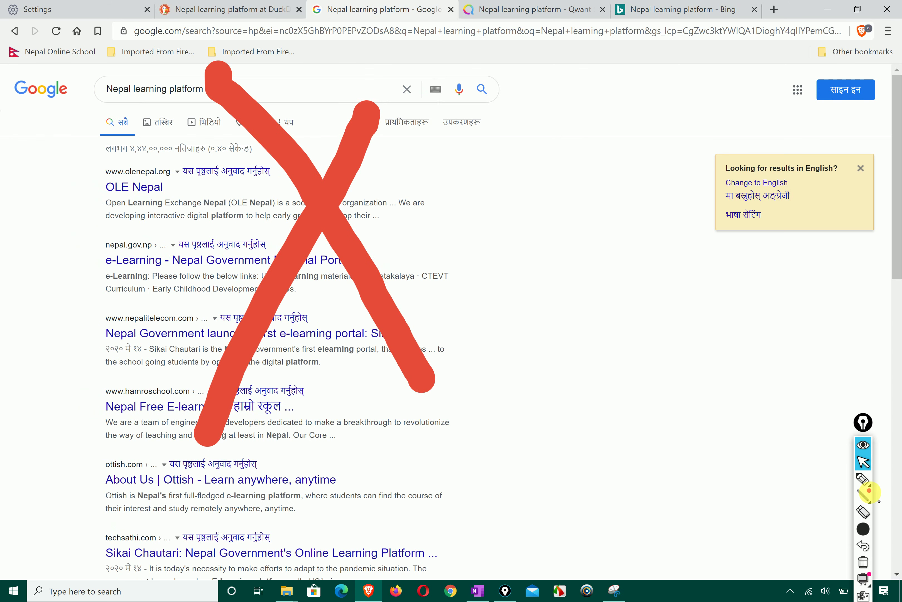
pyautogui.click(864, 561)
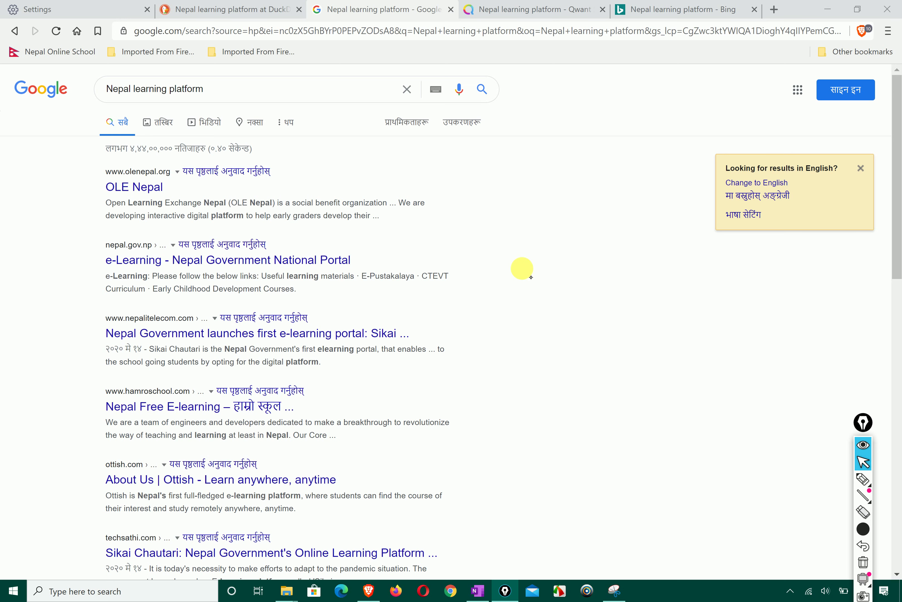
# Compare the DuckDuckGo, Qwant, Bing and Google results again, ending at the beginning of the DuckDuckGo results.
pyautogui.click(218, 8)
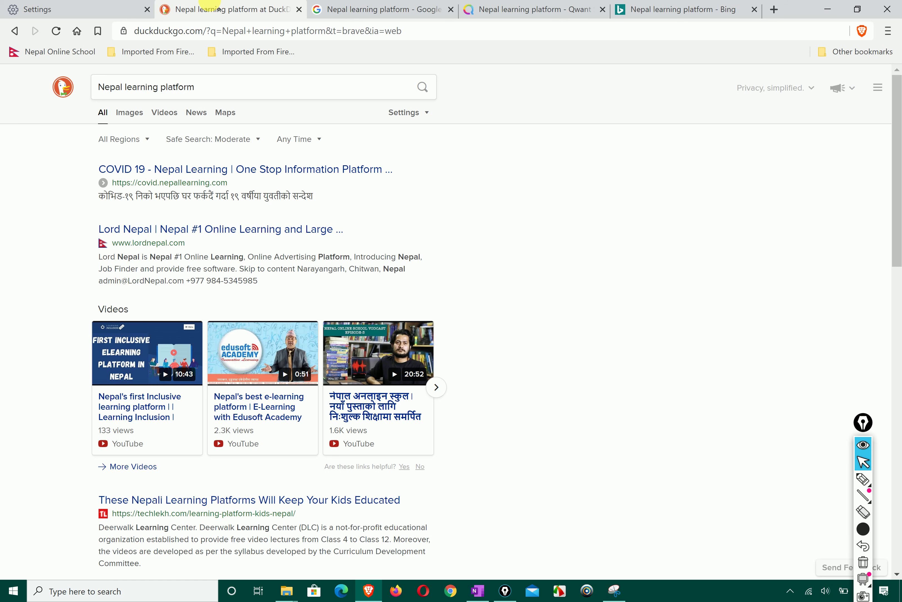
pyautogui.click(493, 8)
pyautogui.click(652, 8)
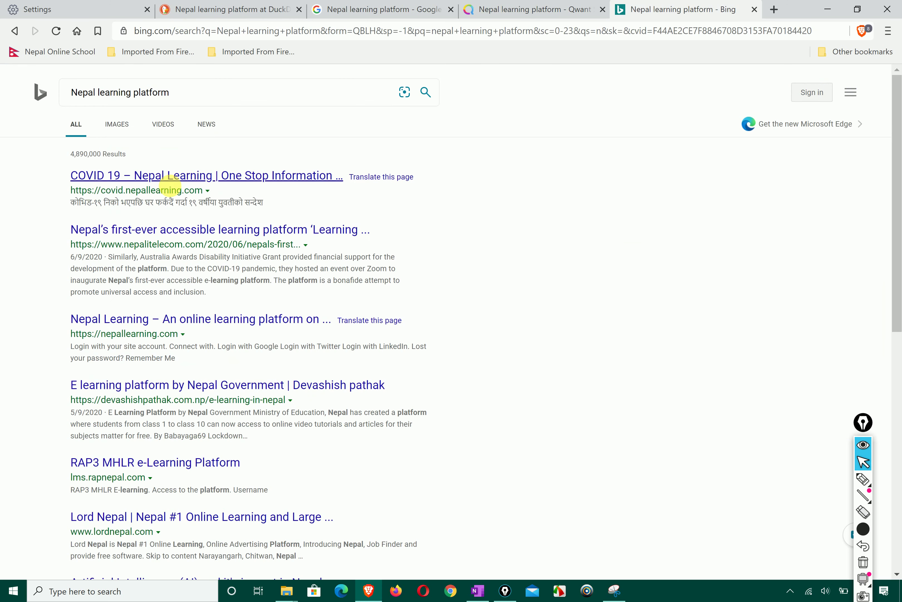
pyautogui.click(377, 8)
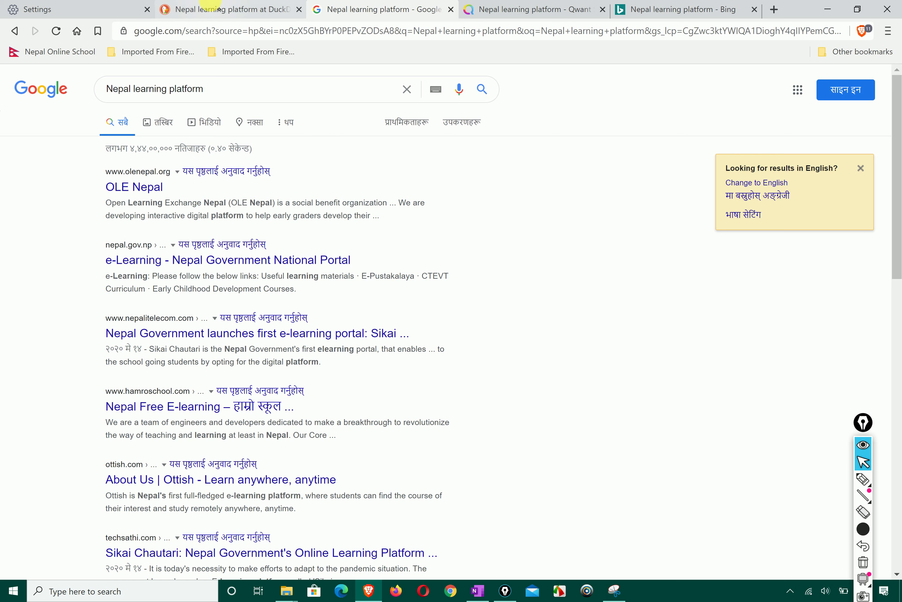
pyautogui.click(210, 9)
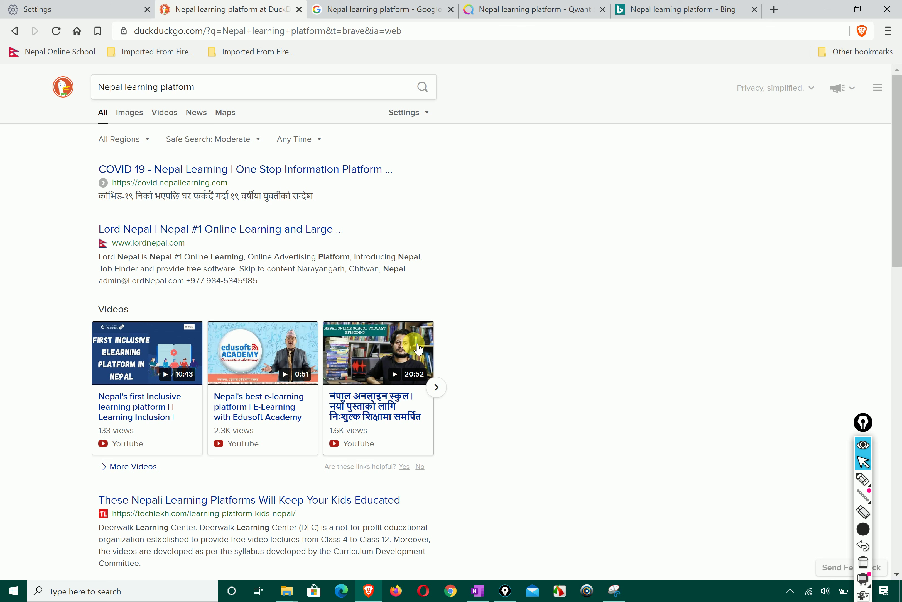
pyautogui.scroll(-4, 418, 349)
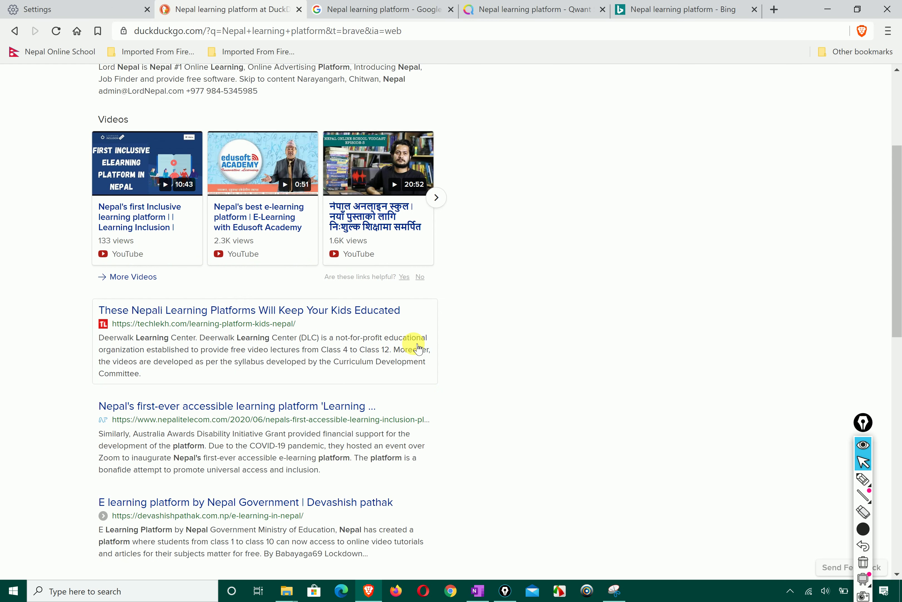
pyautogui.click(520, 7)
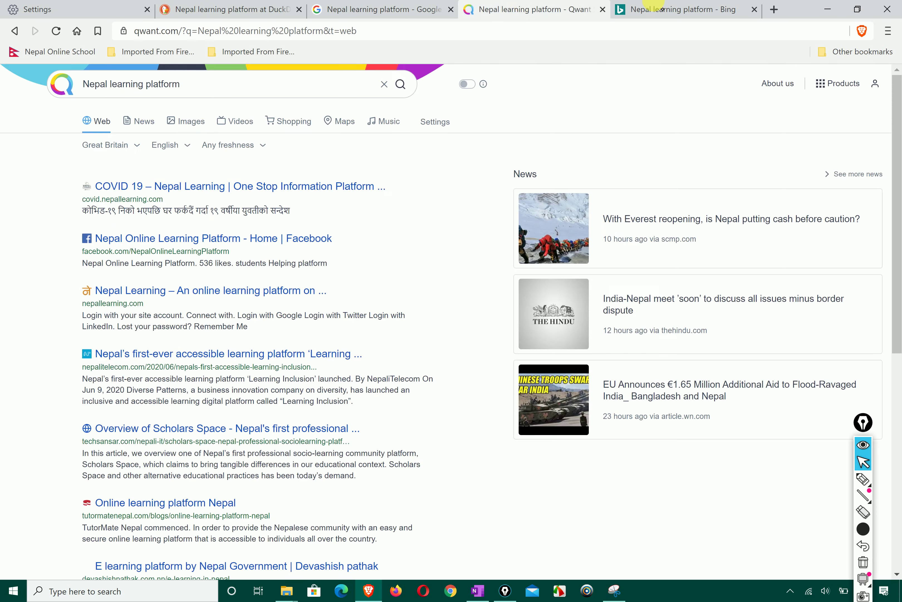
pyautogui.click(659, 9)
pyautogui.click(505, 9)
pyautogui.click(363, 9)
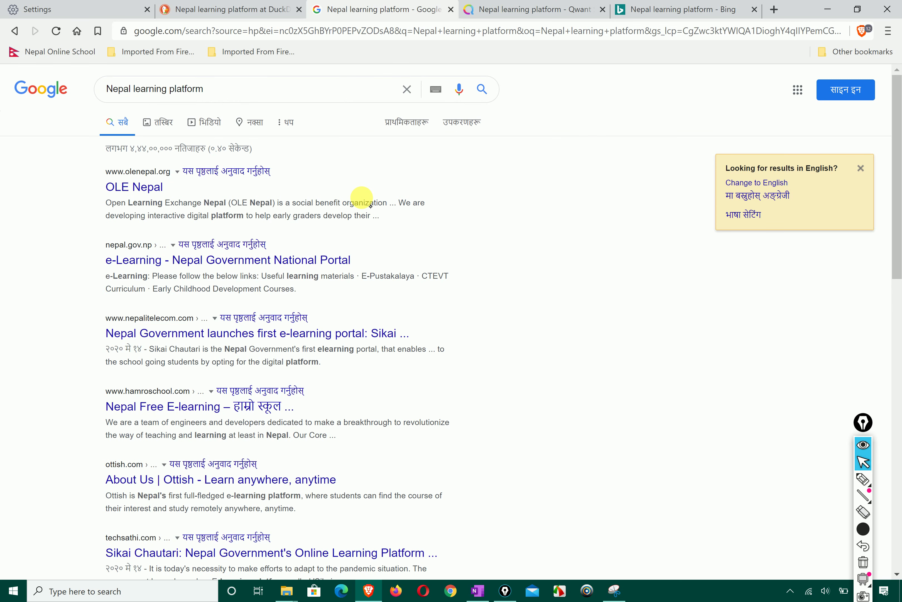
pyautogui.click(227, 9)
pyautogui.scroll(5, 519, 301)
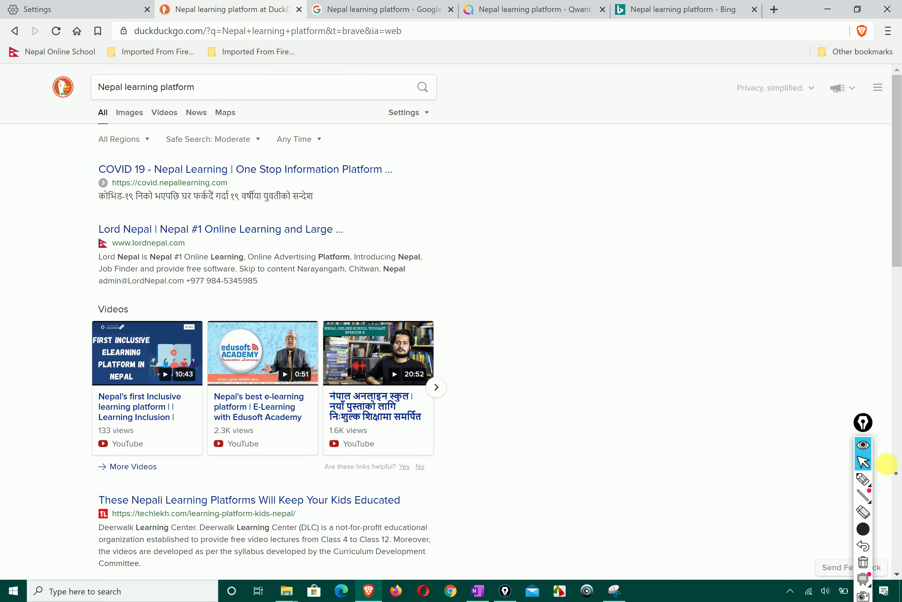
pyautogui.click(864, 479)
pyautogui.moveTo(240, 110)
pyautogui.mouseDown()
pyautogui.moveTo(71, 93)
pyautogui.moveTo(72, 101)
pyautogui.mouseUp()
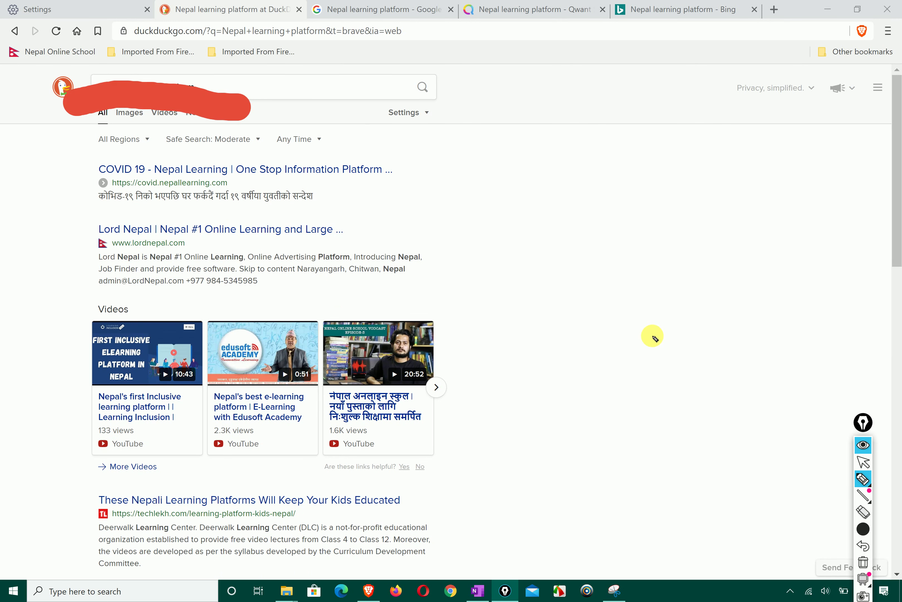
pyautogui.click(863, 561)
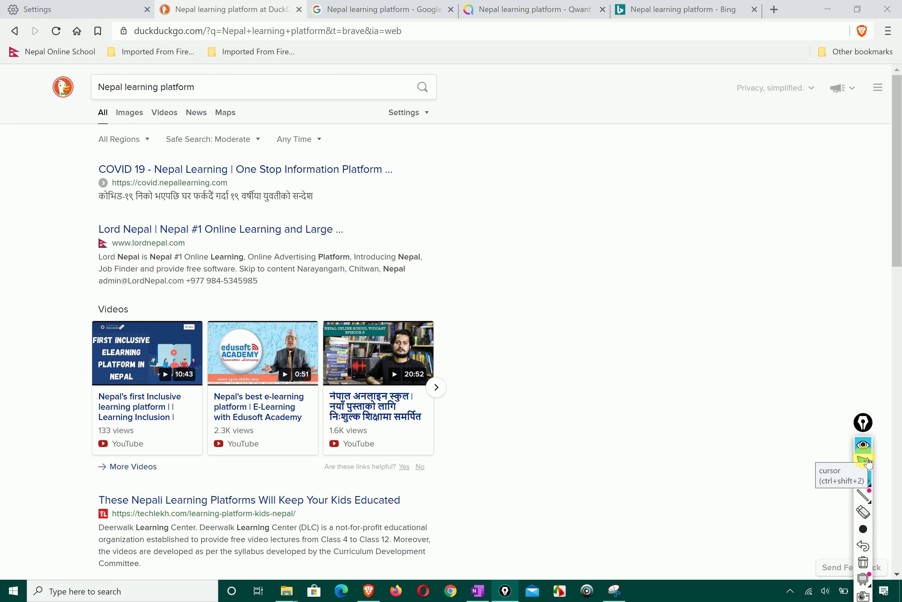
# Circle the All, Images, Videos, News and Maps categories on DuckDuckGo with a thinner red pen.
pyautogui.click(862, 481)
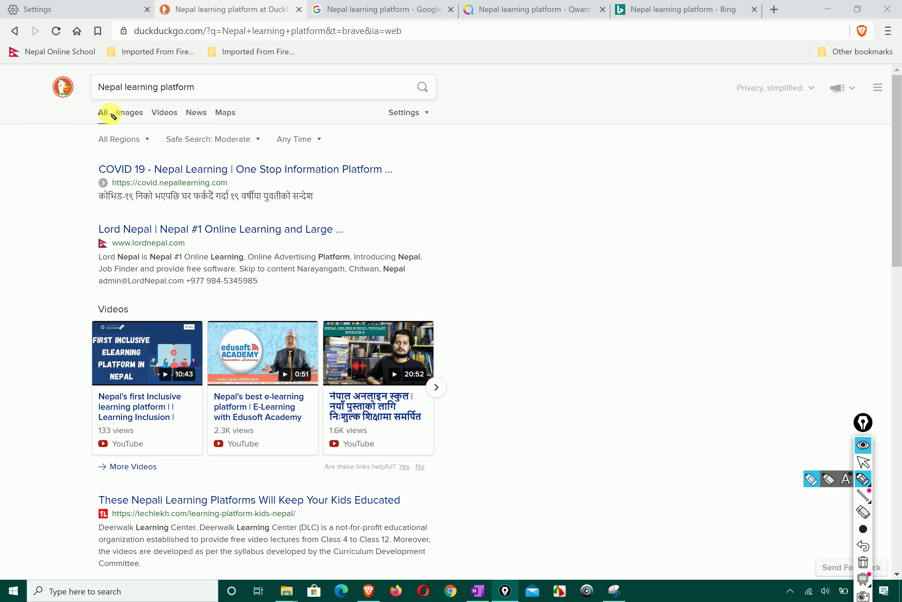
pyautogui.moveTo(87, 118)
pyautogui.mouseDown()
pyautogui.moveTo(185, 126)
pyautogui.moveTo(255, 116)
pyautogui.moveTo(99, 90)
pyautogui.moveTo(120, 129)
pyautogui.mouseUp()
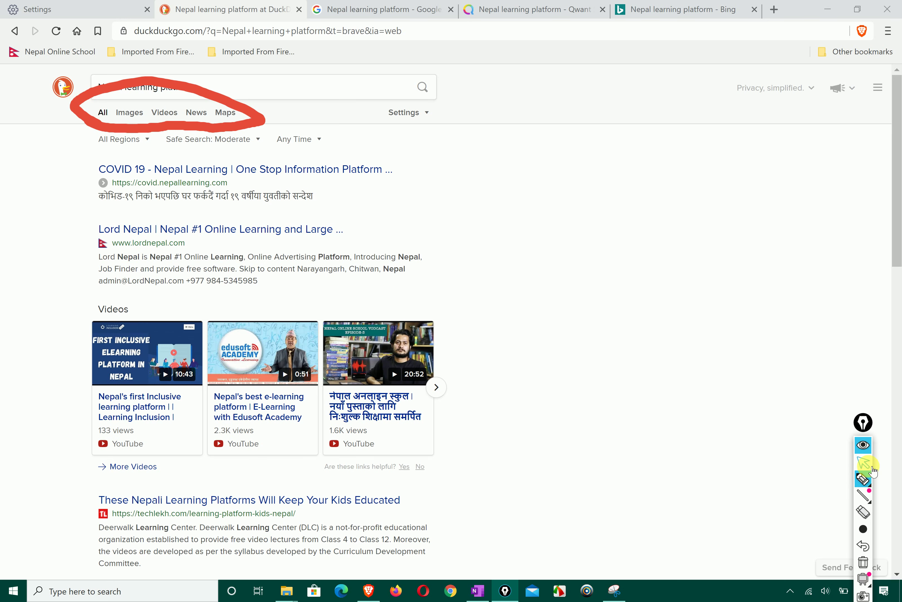
pyautogui.click(864, 462)
# Clear the old drawing over the Google results and circle Google's search category row with the red pen.
pyautogui.click(363, 9)
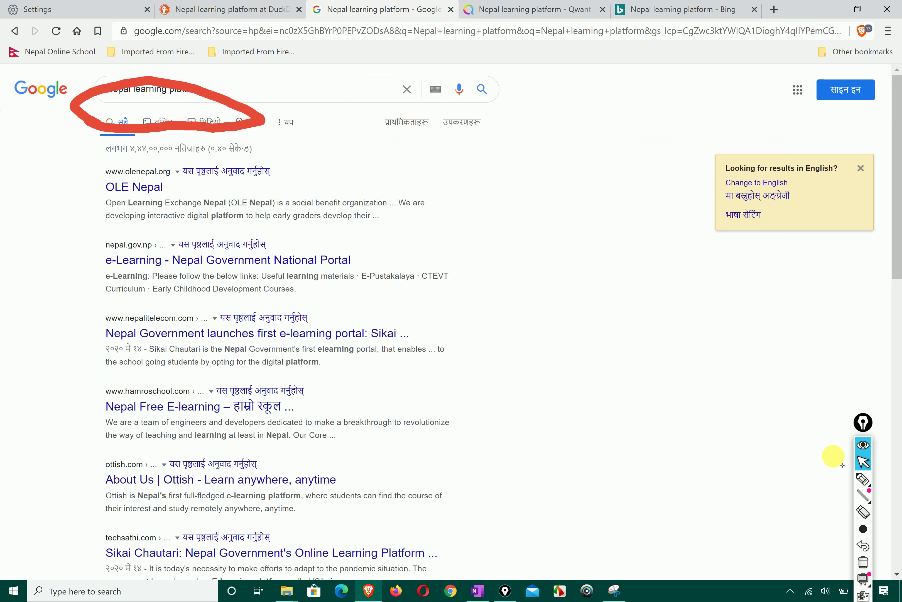
pyautogui.click(866, 483)
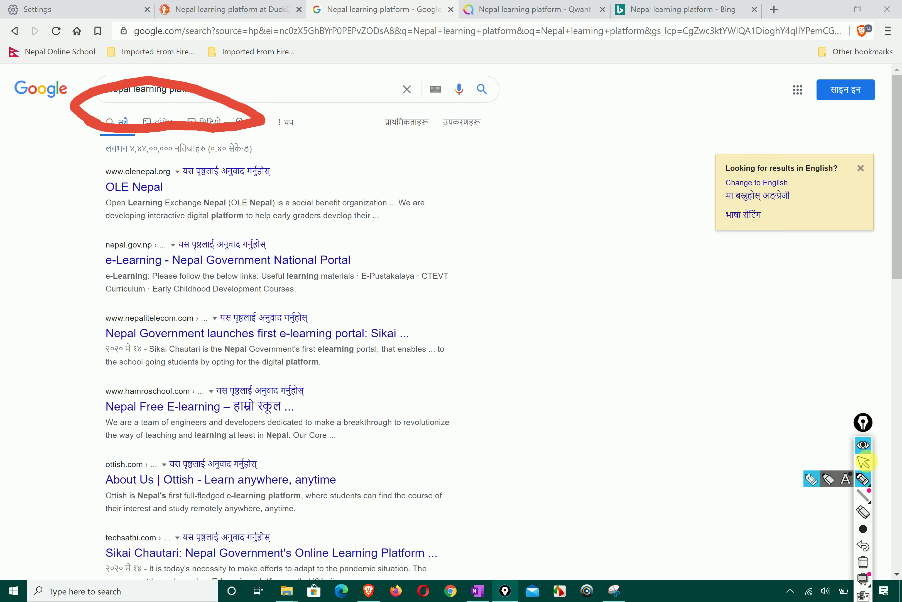
pyautogui.click(864, 563)
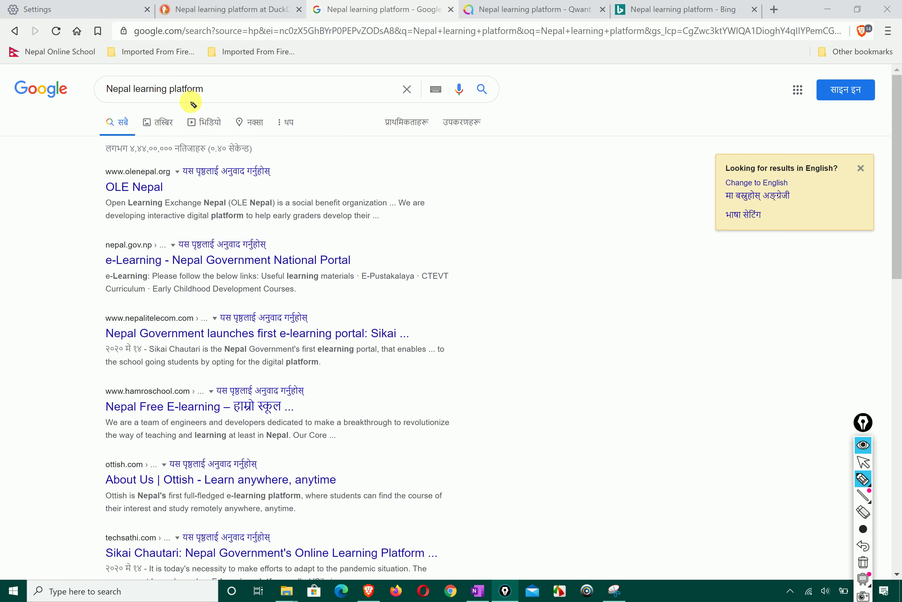
pyautogui.moveTo(197, 102)
pyautogui.mouseDown()
pyautogui.moveTo(136, 103)
pyautogui.moveTo(96, 134)
pyautogui.moveTo(307, 140)
pyautogui.moveTo(244, 97)
pyautogui.moveTo(185, 111)
pyautogui.mouseUp()
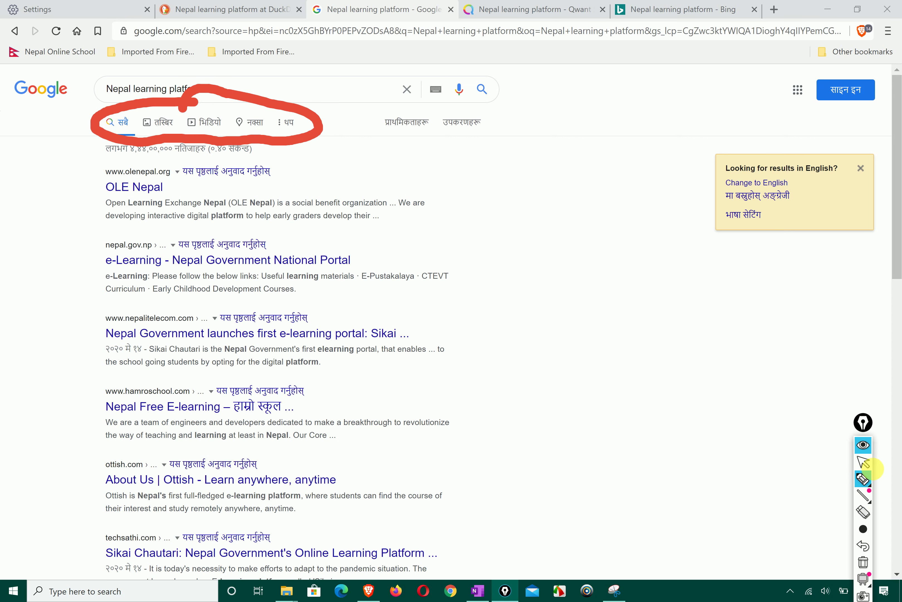
# Clear the drawn circle and compare the Qwant, Bing and Google results, ending on the DuckDuckGo results.
pyautogui.click(863, 562)
pyautogui.click(863, 461)
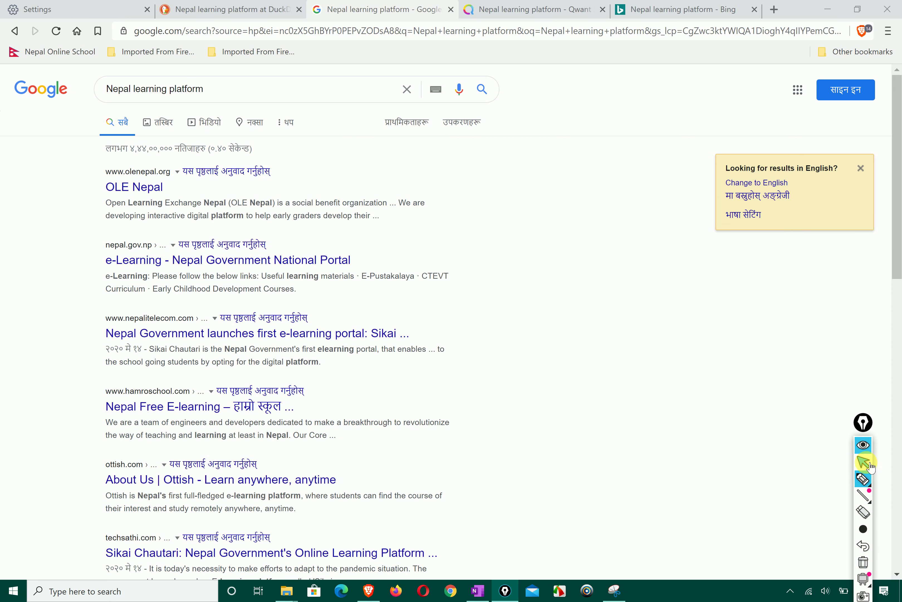
pyautogui.click(570, 9)
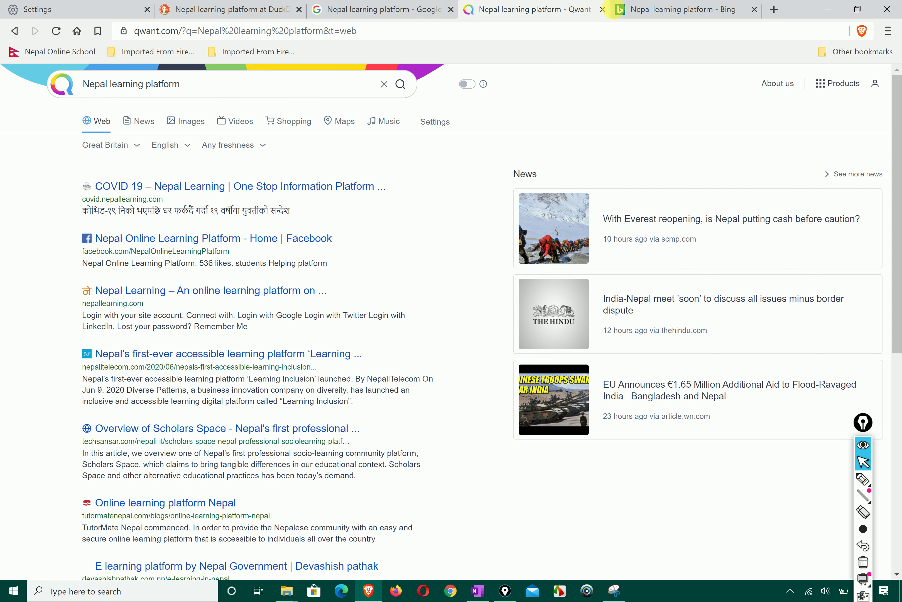
pyautogui.click(647, 10)
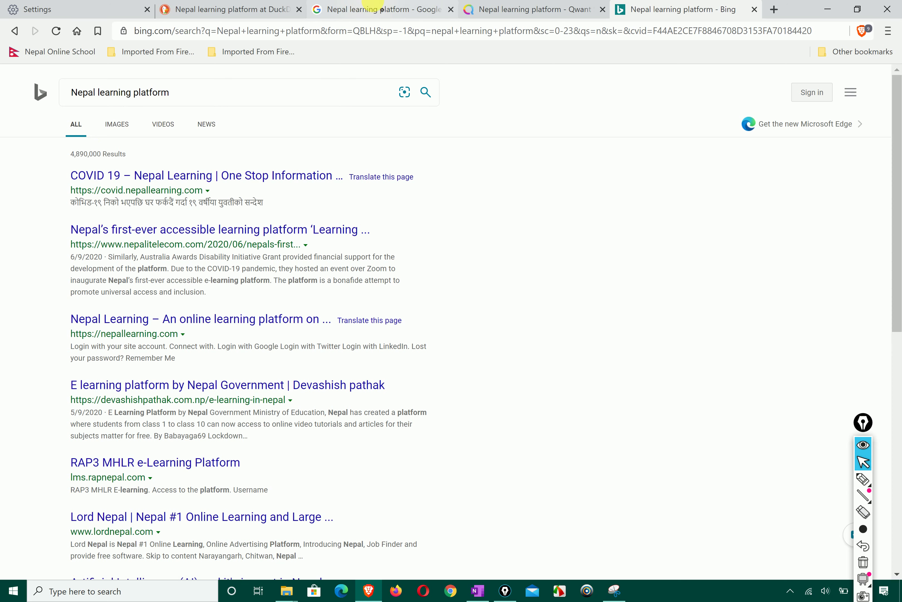
pyautogui.click(369, 9)
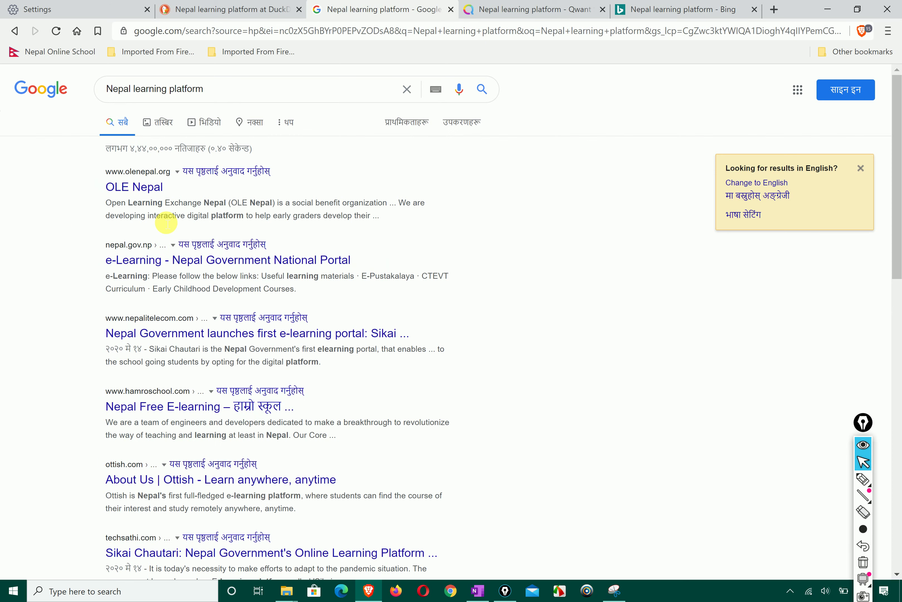
pyautogui.click(216, 8)
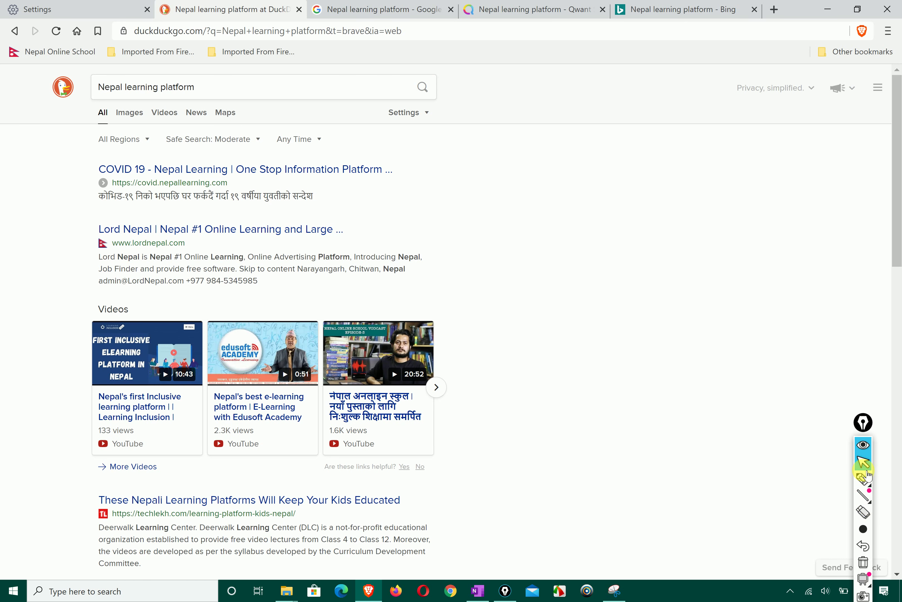
# Circle the Settings option beside the search categories with the red pen, and erase the drawing.
pyautogui.moveTo(448, 91)
pyautogui.mouseDown()
pyautogui.moveTo(372, 110)
pyautogui.moveTo(595, 160)
pyautogui.mouseUp()
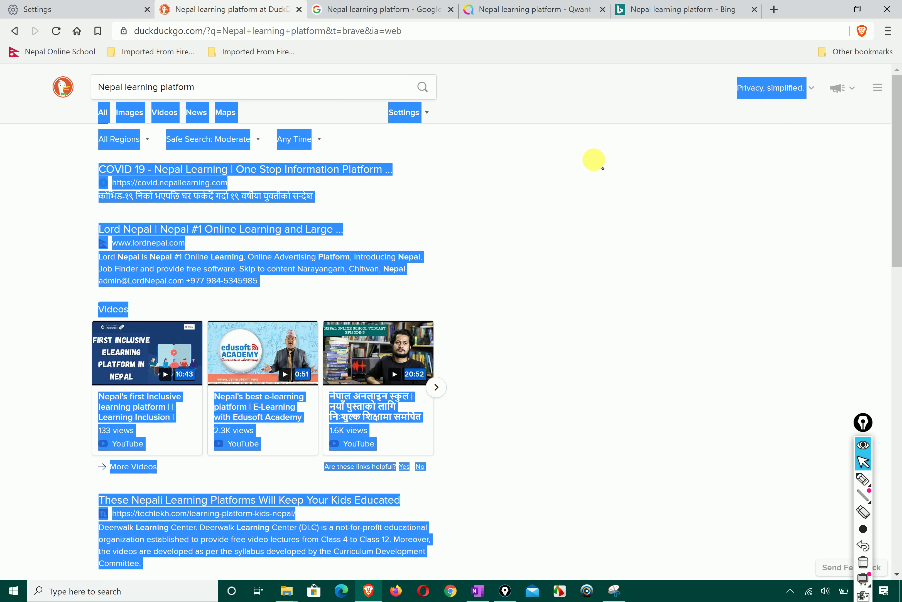
pyautogui.click(622, 128)
pyautogui.click(863, 479)
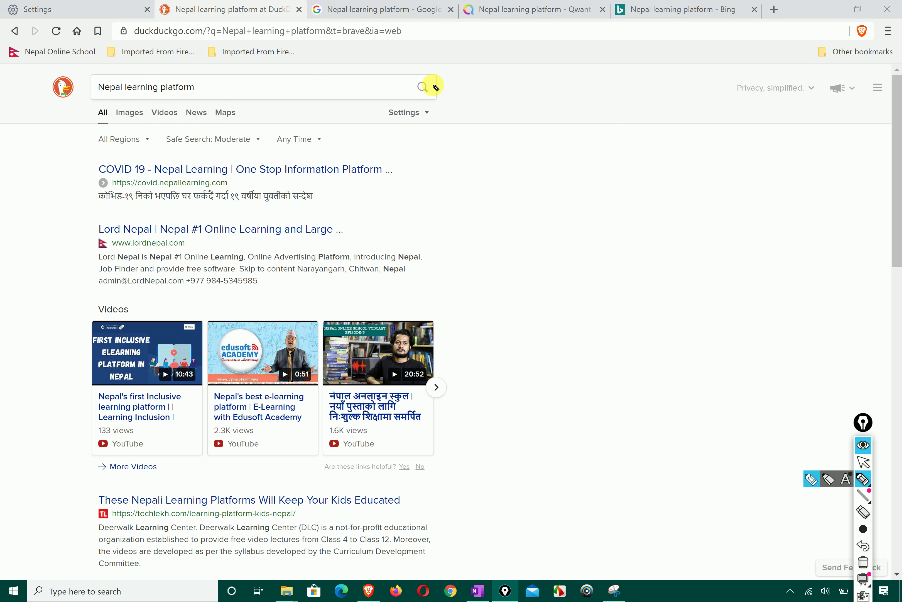
pyautogui.moveTo(435, 87)
pyautogui.mouseDown()
pyautogui.moveTo(347, 130)
pyautogui.moveTo(423, 80)
pyautogui.moveTo(427, 88)
pyautogui.mouseUp()
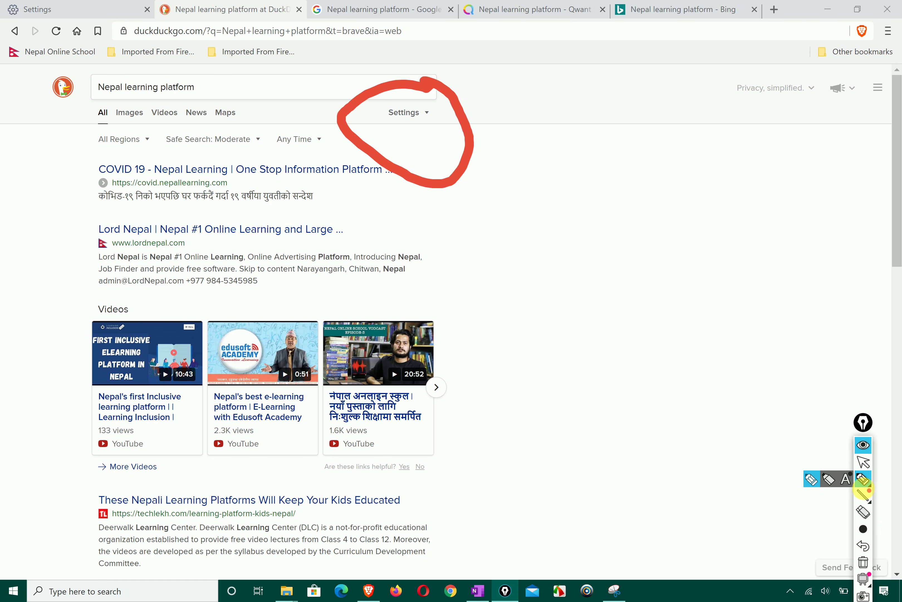
pyautogui.click(864, 562)
pyautogui.click(863, 462)
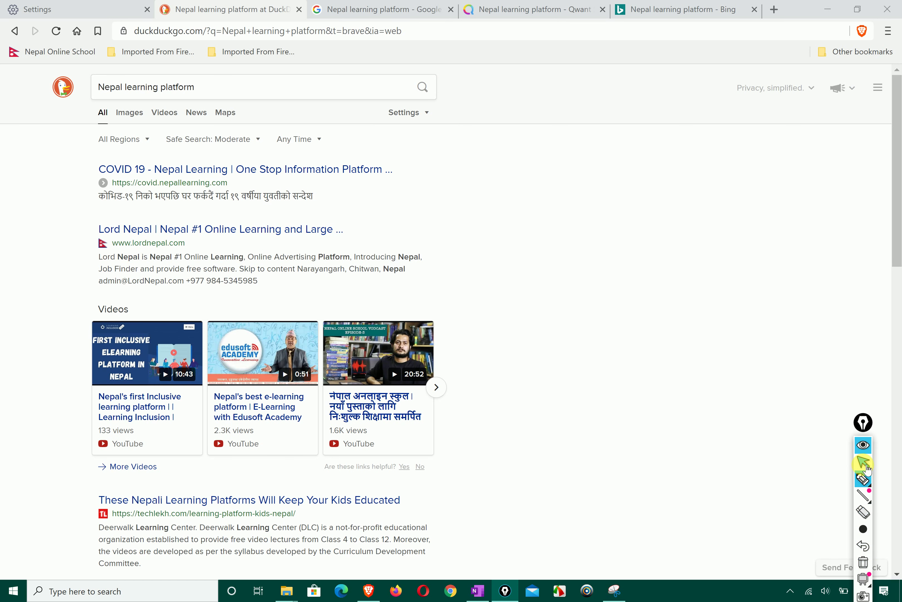
# Examine the countries offered by the region filter of the DuckDuckGo results.
pyautogui.click(146, 138)
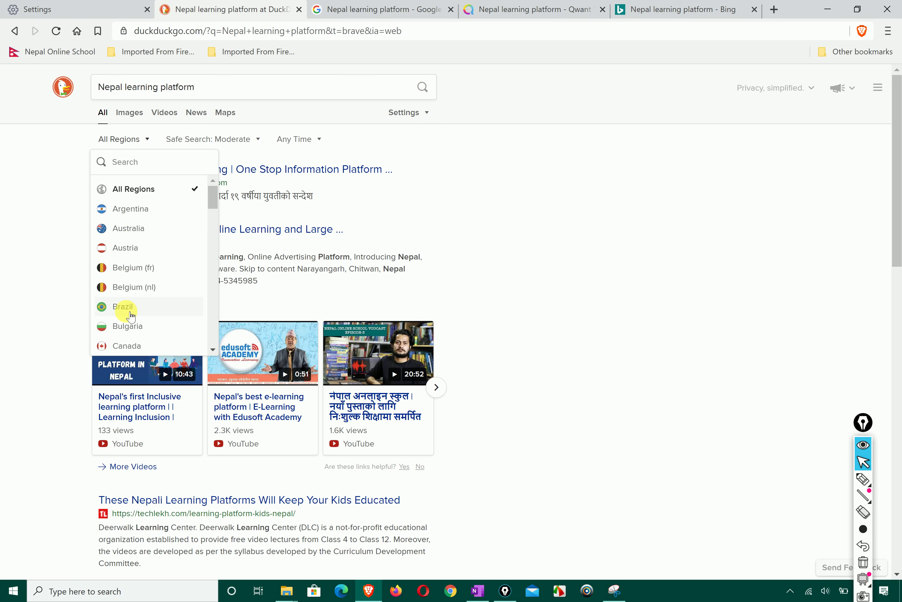
pyautogui.scroll(-8, 125, 312)
pyautogui.scroll(-10, 132, 316)
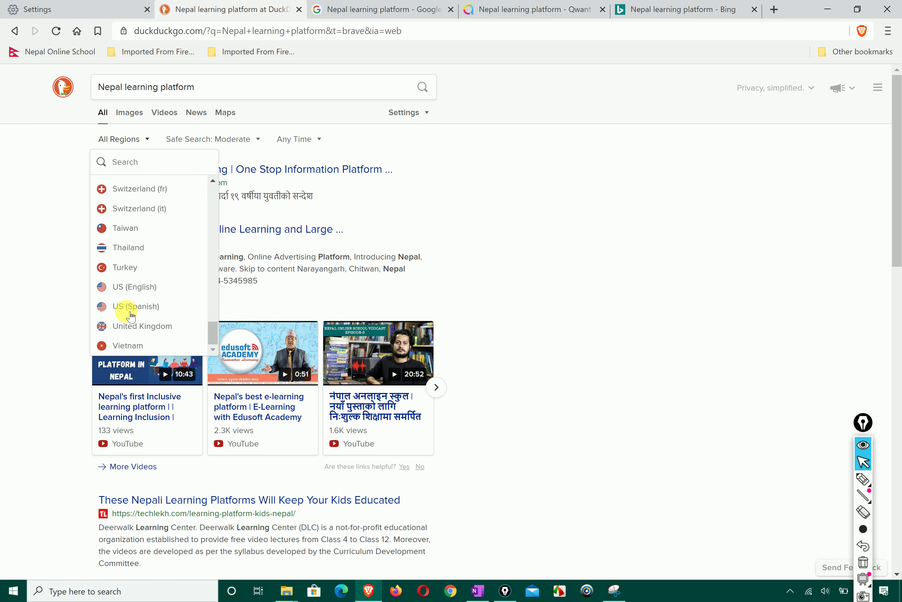
pyautogui.scroll(18, 131, 317)
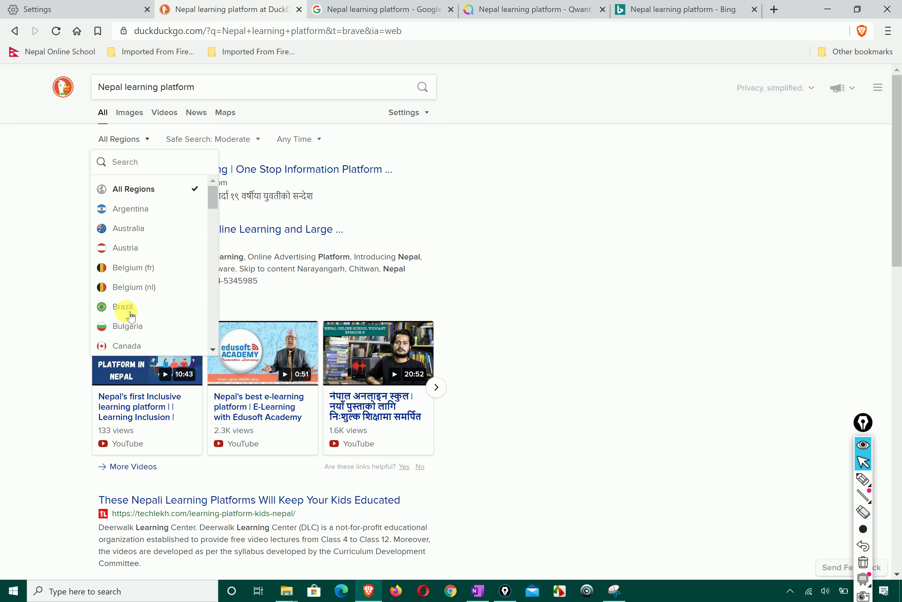
pyautogui.scroll(-3, 131, 317)
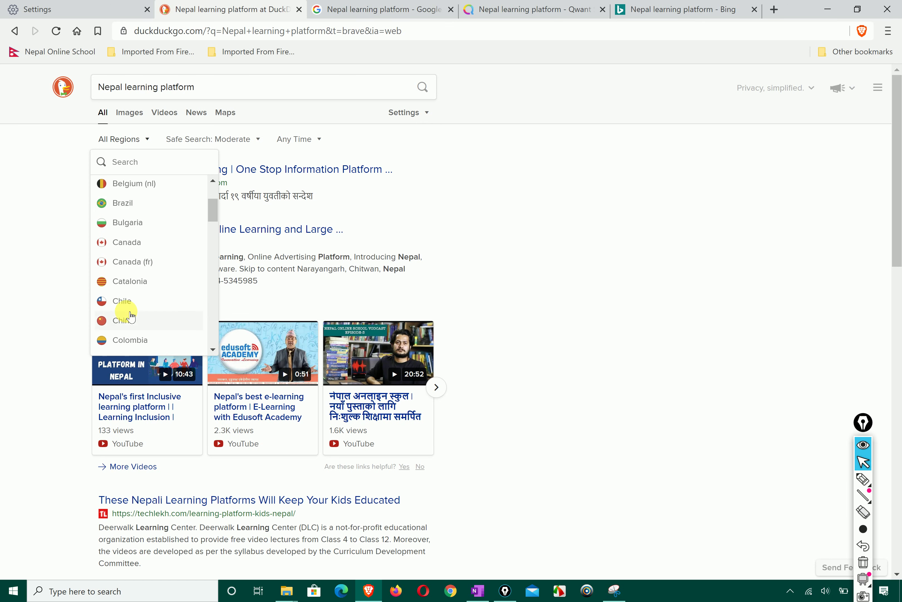
pyautogui.scroll(3, 145, 221)
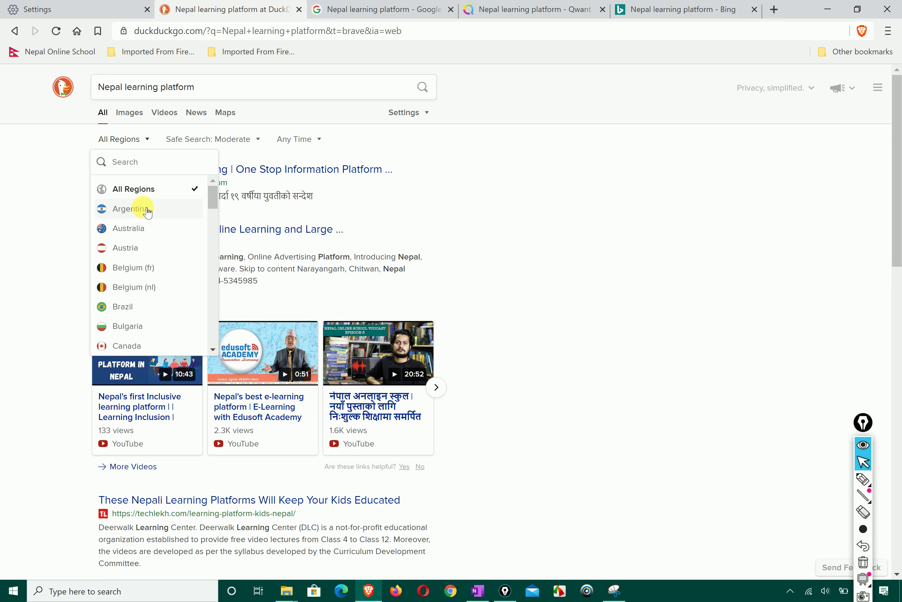
# Compare with the Google results page, and view DuckDuckGo's image results before returning to all results.
pyautogui.click(356, 9)
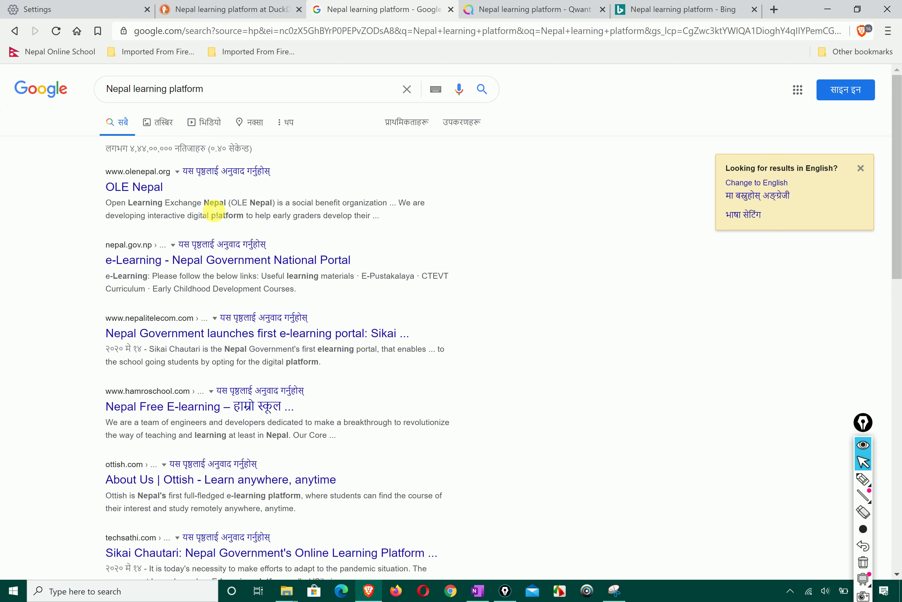
pyautogui.click(215, 8)
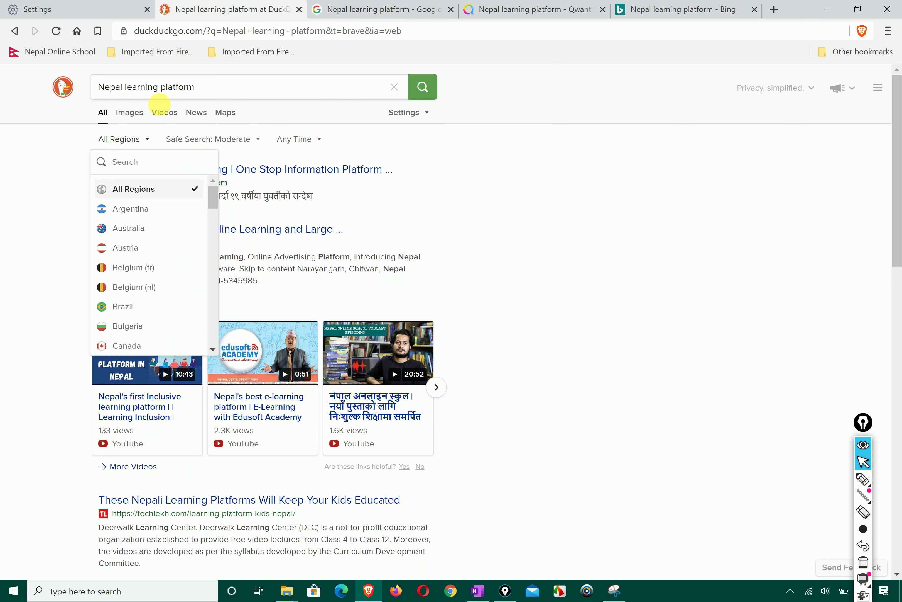
pyautogui.click(129, 113)
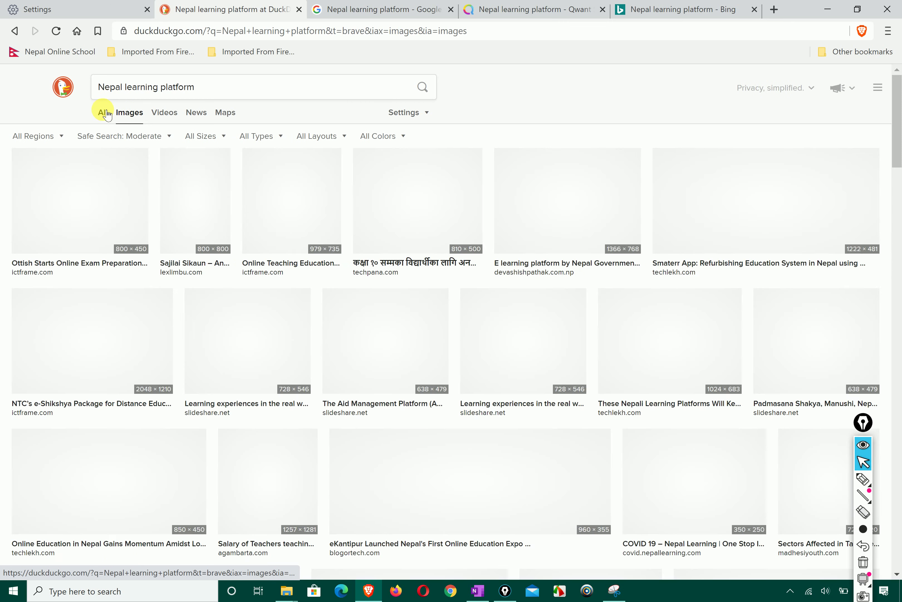
pyautogui.click(103, 113)
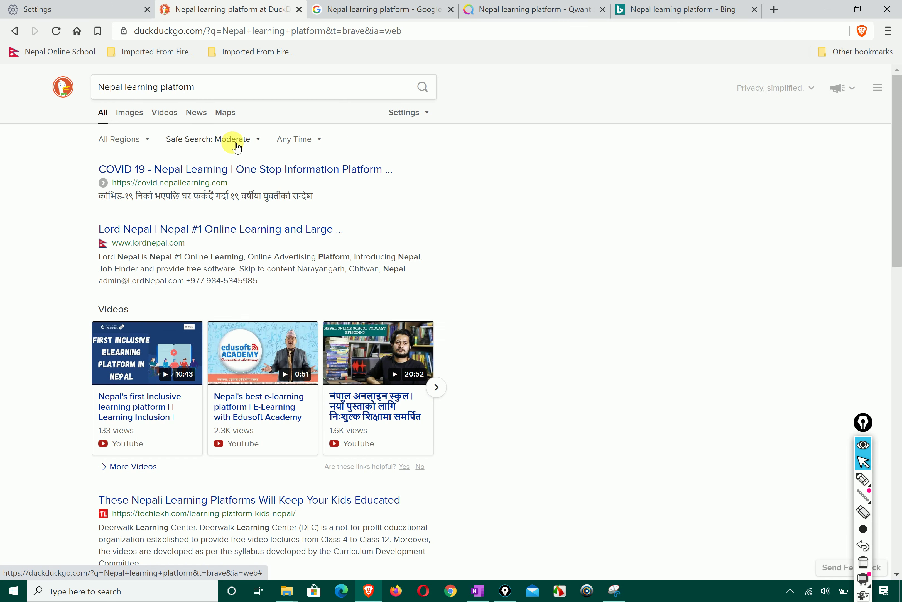
# Open the Safe Search levels and circle them with the red pen.
pyautogui.click(259, 140)
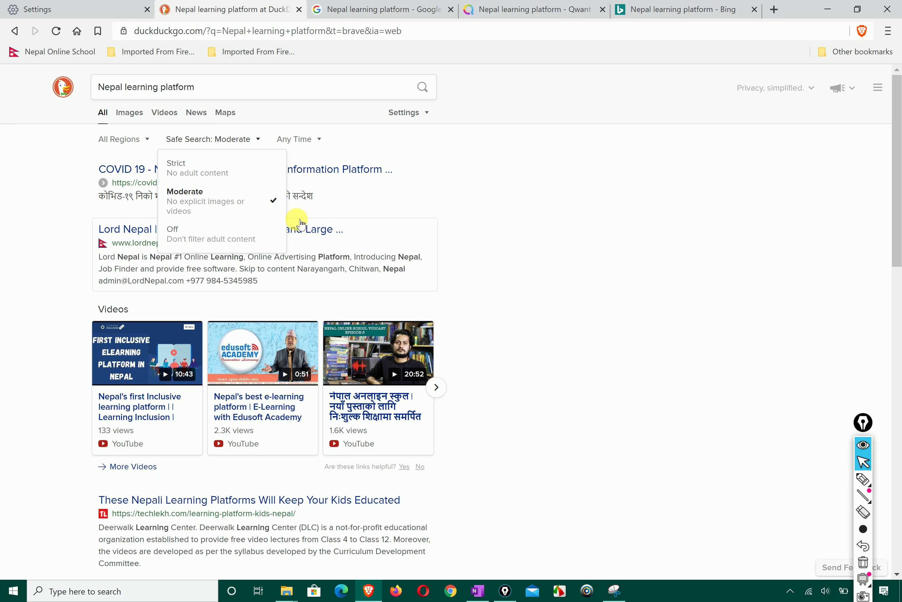
pyautogui.click(863, 480)
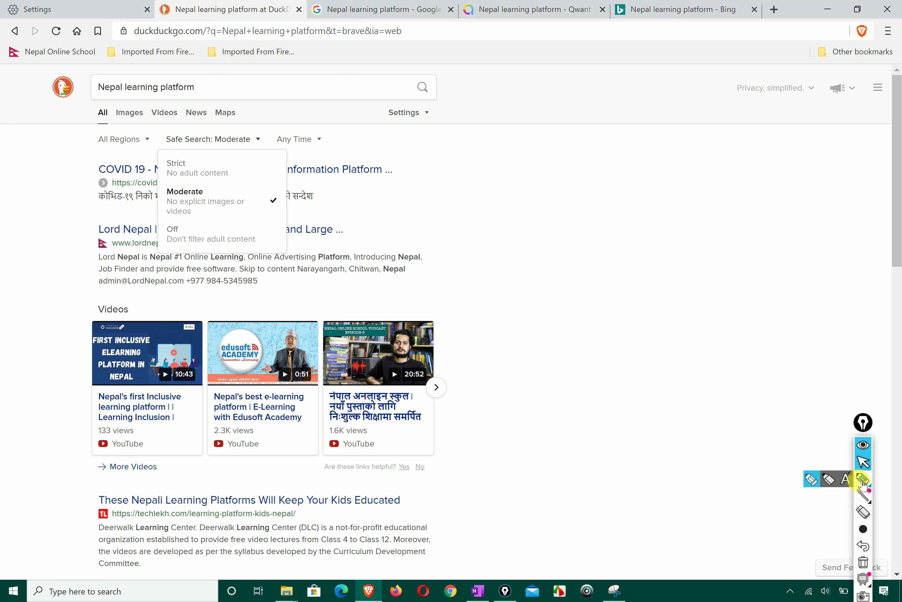
pyautogui.moveTo(268, 126)
pyautogui.mouseDown()
pyautogui.moveTo(124, 134)
pyautogui.moveTo(240, 264)
pyautogui.moveTo(234, 108)
pyautogui.mouseUp()
pyautogui.click(865, 463)
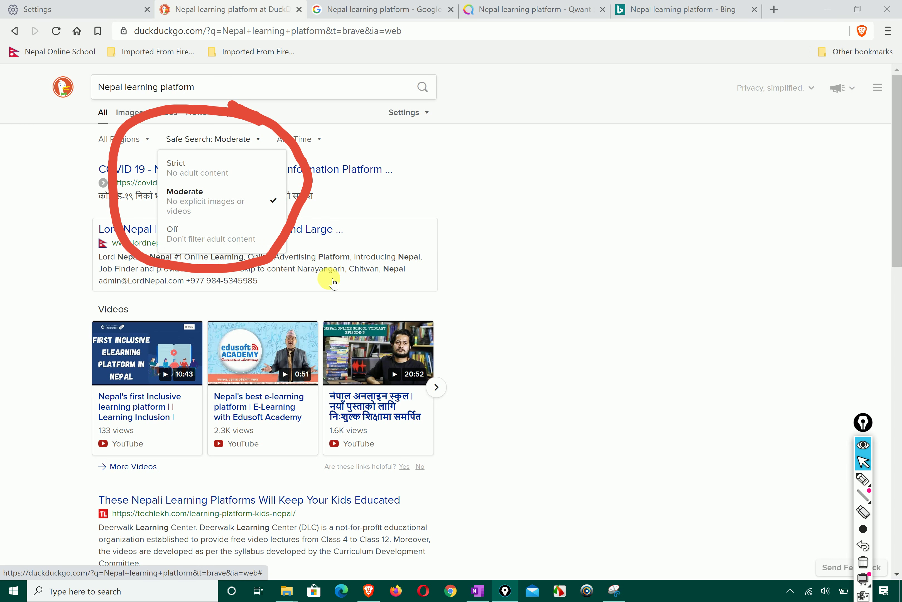
# Draw a red check mark beside the Strict Safe Search level, and clear all pen annotations.
pyautogui.click(863, 479)
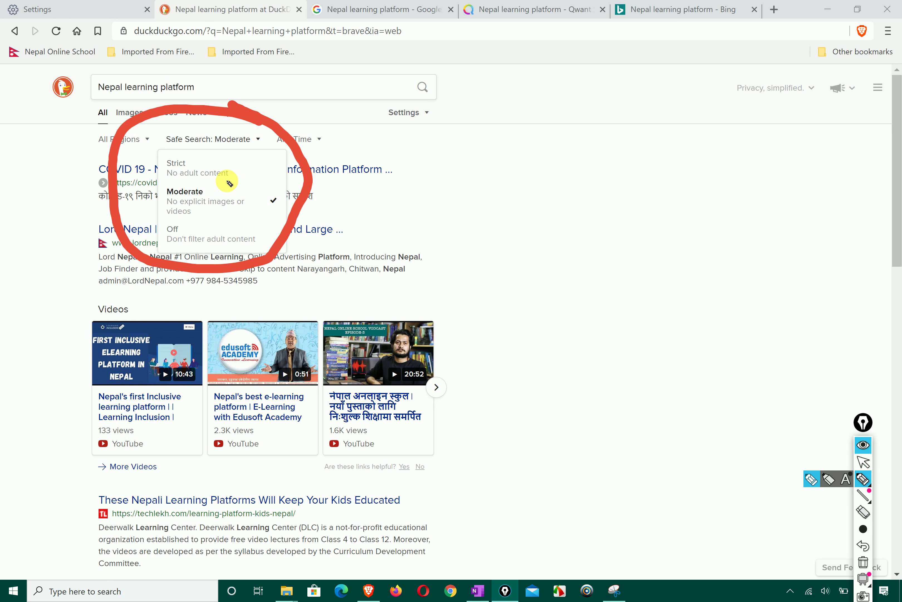
pyautogui.moveTo(230, 157)
pyautogui.mouseDown()
pyautogui.moveTo(238, 173)
pyautogui.moveTo(314, 156)
pyautogui.mouseUp()
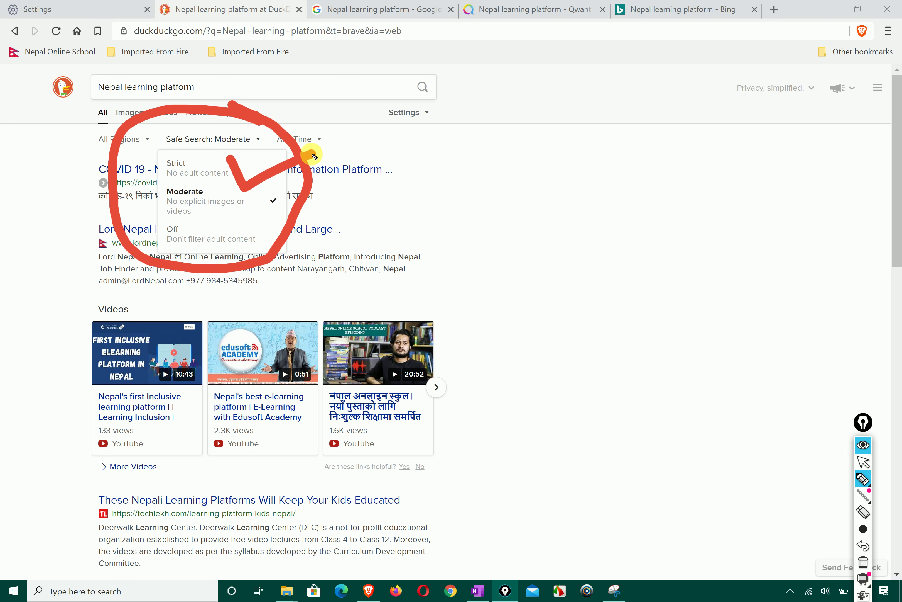
pyautogui.moveTo(226, 157)
pyautogui.mouseDown()
pyautogui.moveTo(237, 195)
pyautogui.moveTo(314, 166)
pyautogui.mouseUp()
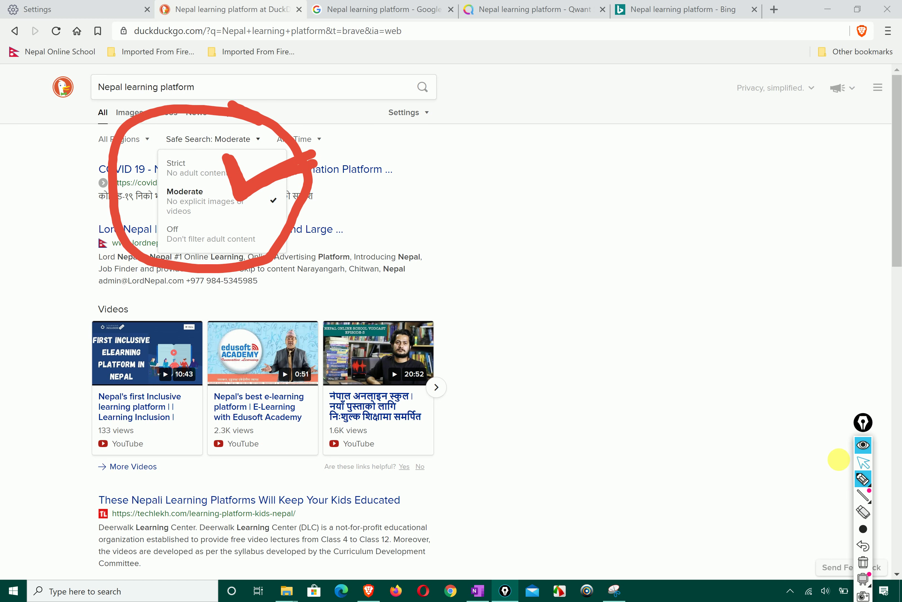
pyautogui.click(863, 461)
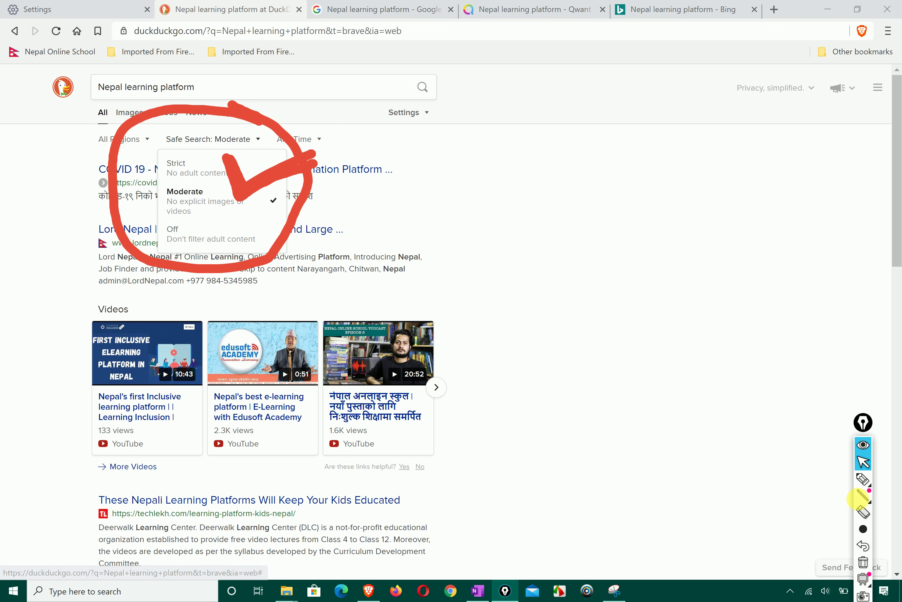
pyautogui.click(871, 560)
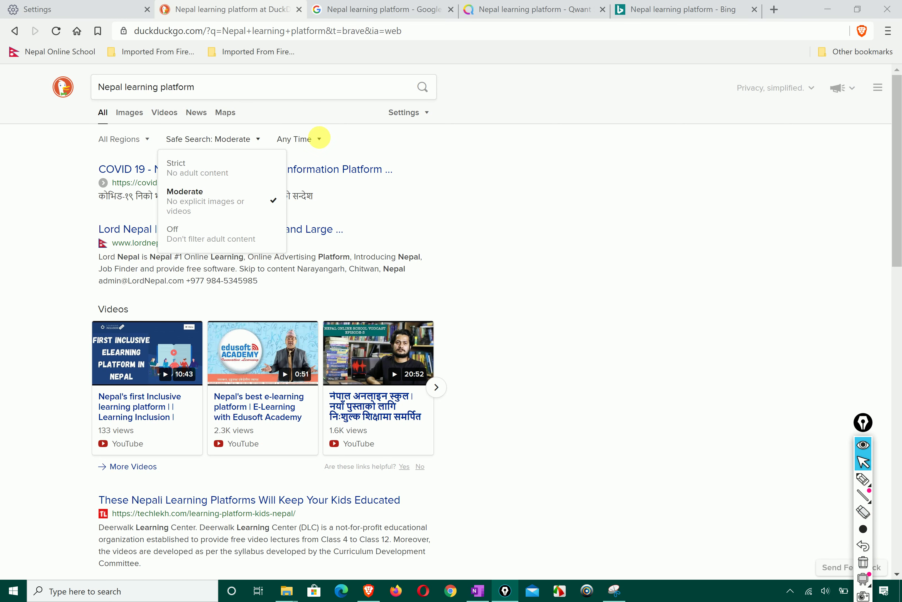
# Try the Past Day time filter on the results, and switch it to Past Month.
pyautogui.click(317, 138)
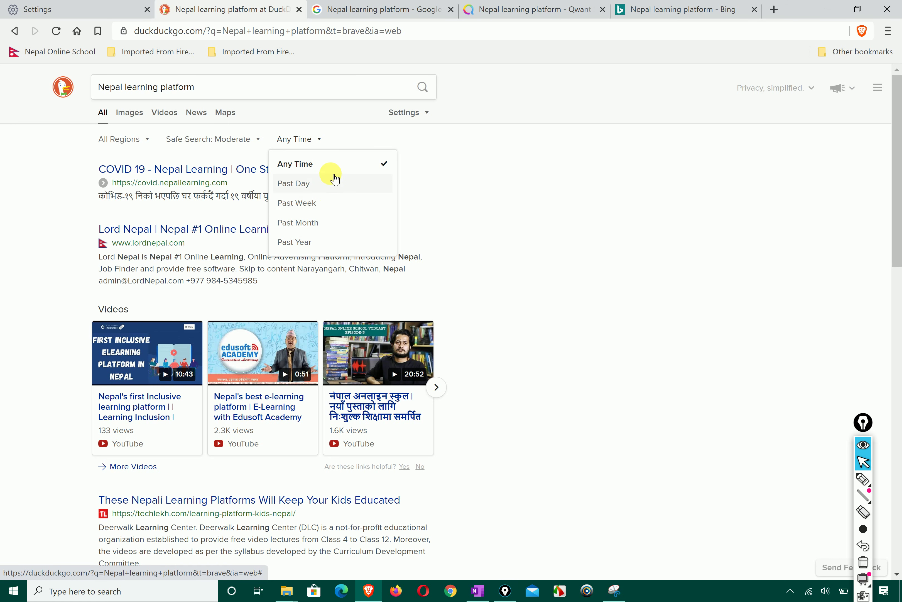
pyautogui.click(334, 181)
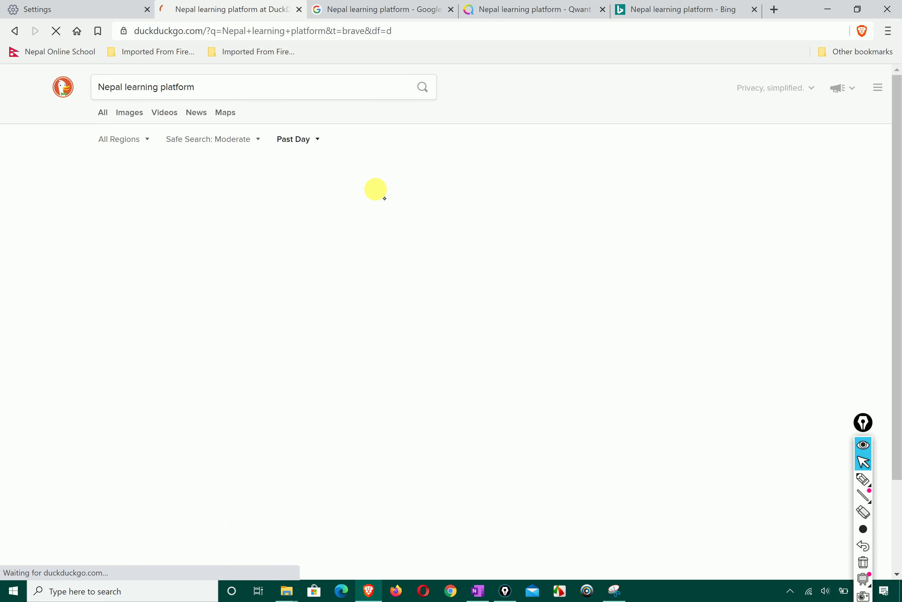
pyautogui.click(314, 147)
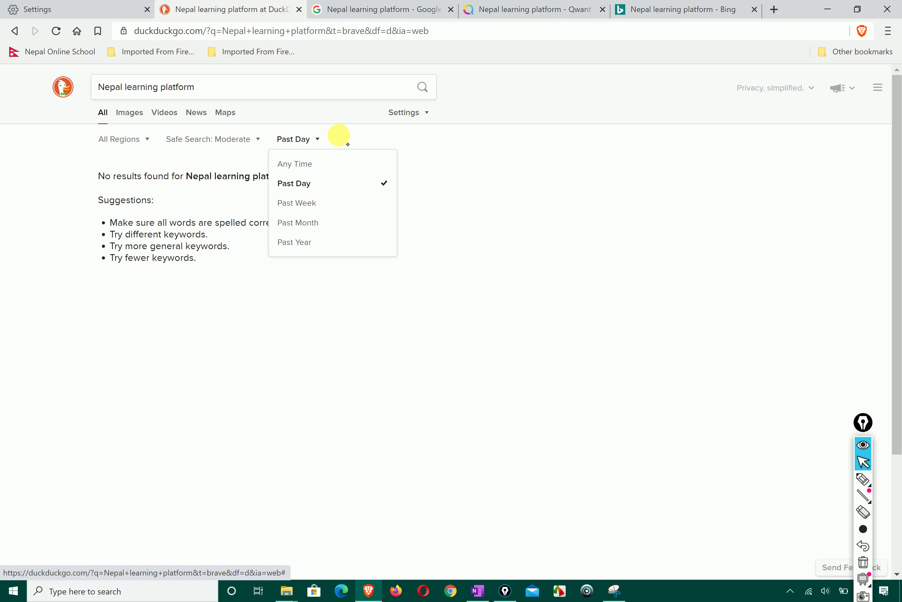
pyautogui.click(316, 222)
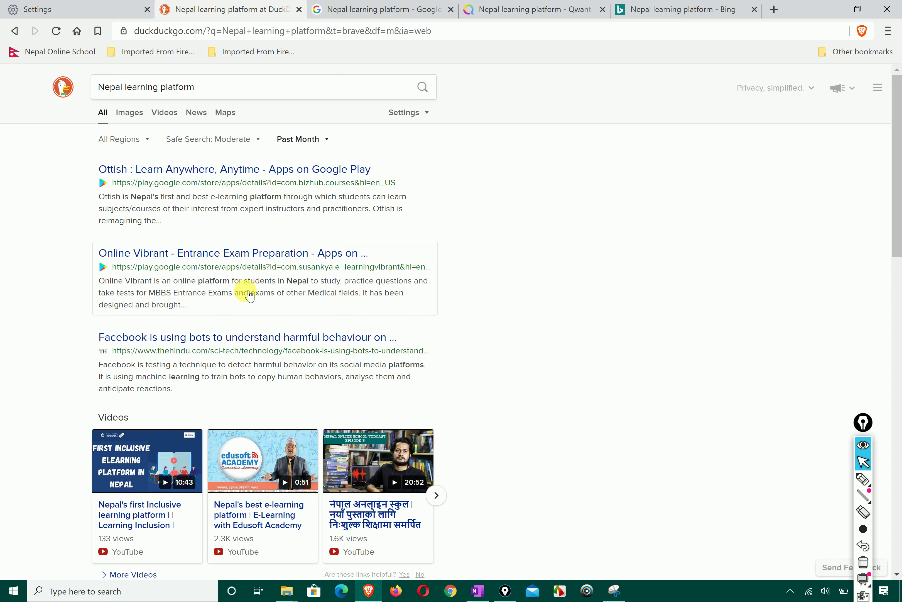
# Look through the past-month results, and change the time filter to Past Week.
pyautogui.scroll(-3, 244, 288)
pyautogui.scroll(-2, 239, 292)
pyautogui.scroll(5, 268, 257)
pyautogui.scroll(-5, 268, 258)
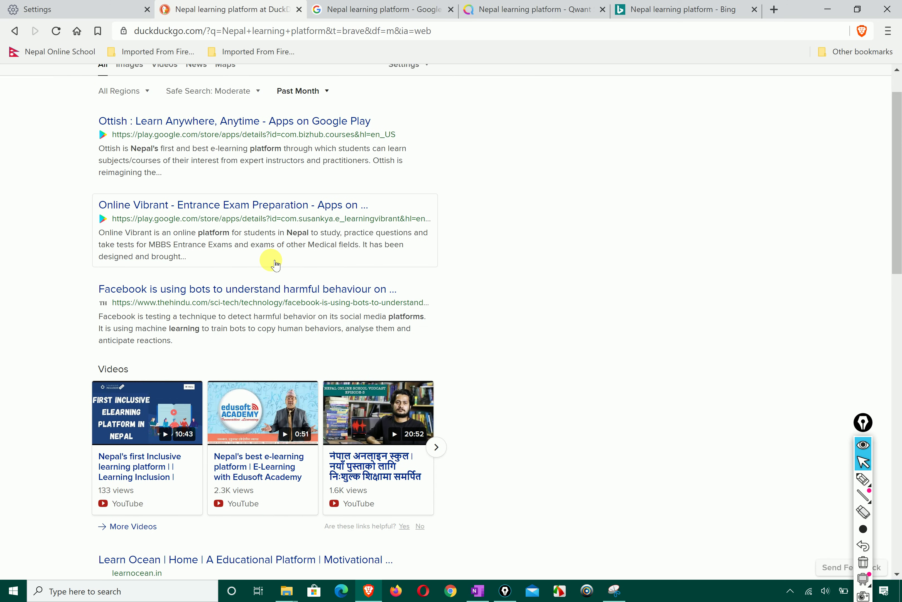
pyautogui.scroll(-8, 250, 373)
pyautogui.scroll(13, 250, 373)
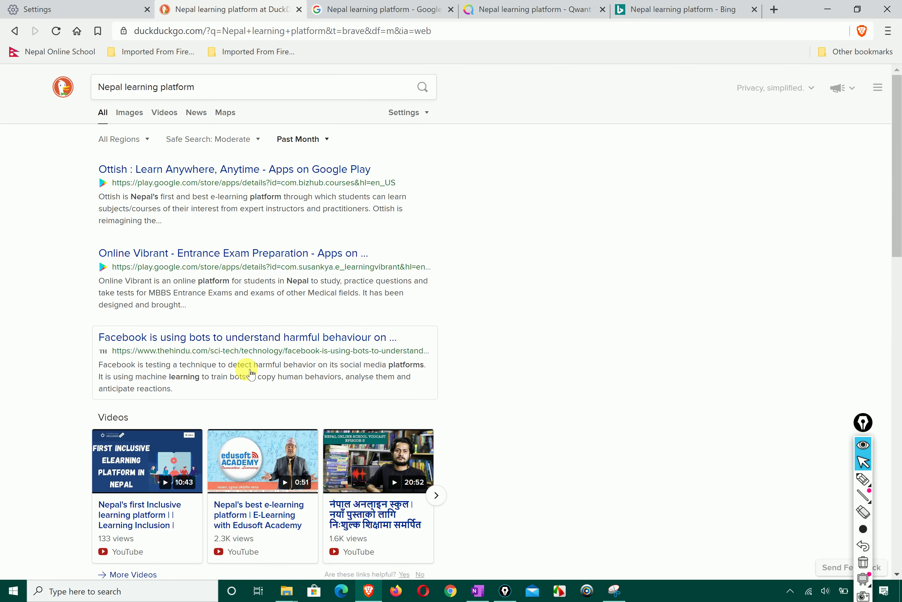
pyautogui.click(325, 138)
pyautogui.click(303, 203)
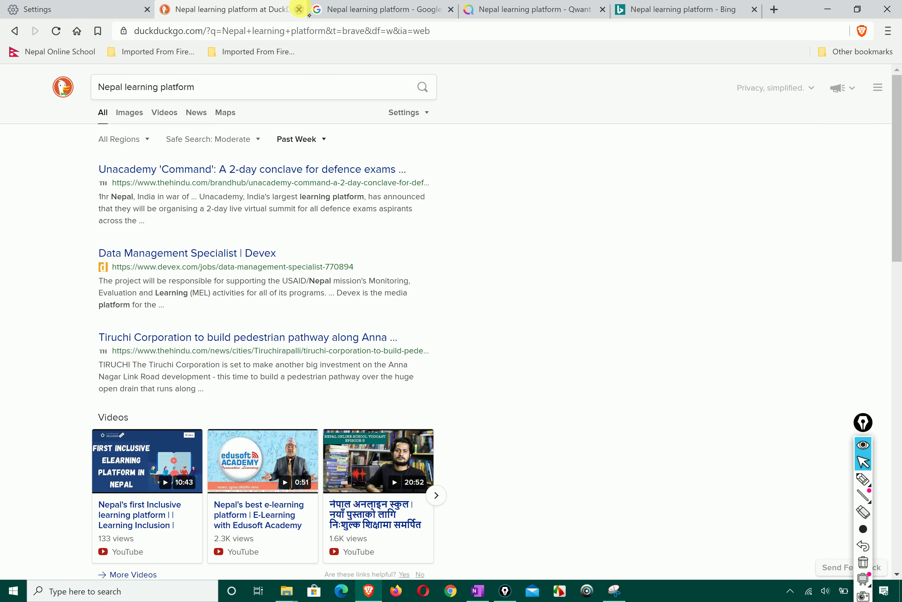
# Close the DuckDuckGo, Google, Qwant and Bing result tabs, leaving the browser settings open.
pyautogui.click(299, 10)
pyautogui.click(299, 9)
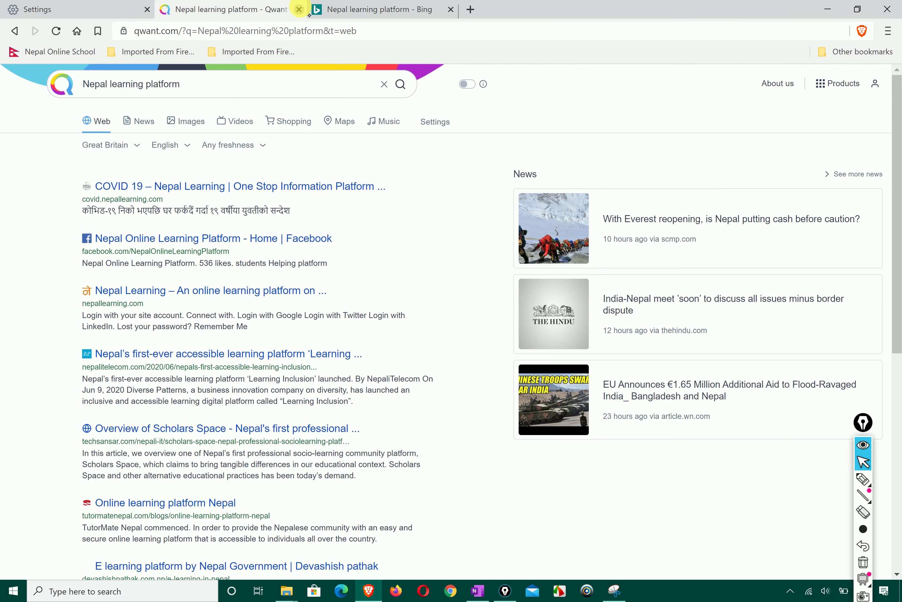
pyautogui.click(299, 9)
pyautogui.click(299, 10)
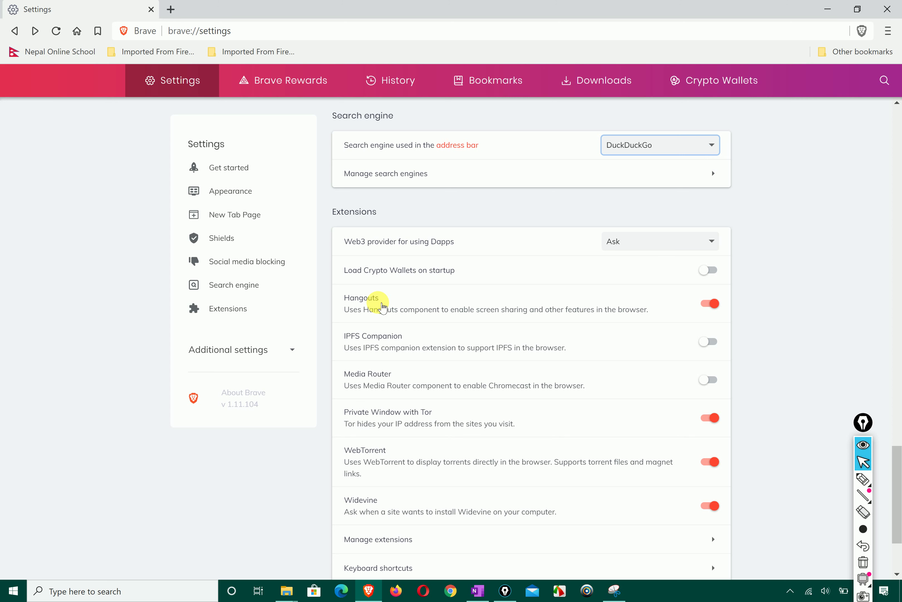
# Open the search engine management page and start adding an entry to the other search engines.
pyautogui.click(718, 175)
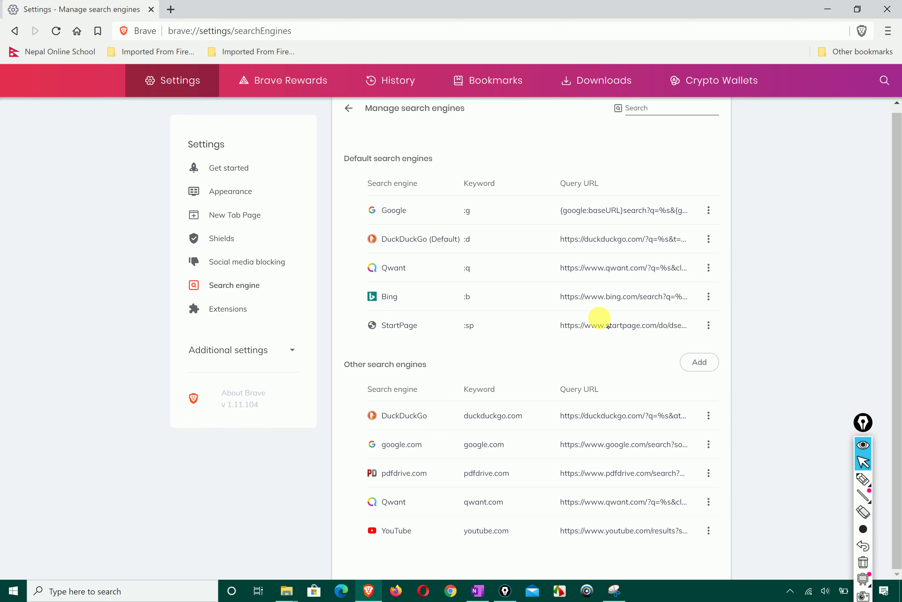
pyautogui.click(695, 364)
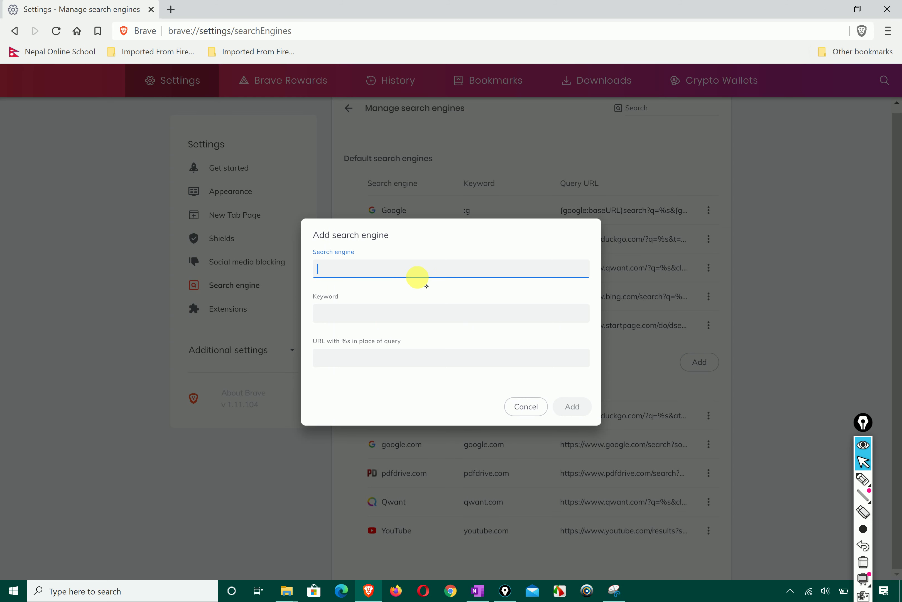
# Search the web for "aol" in a new tab.
pyautogui.click(171, 9)
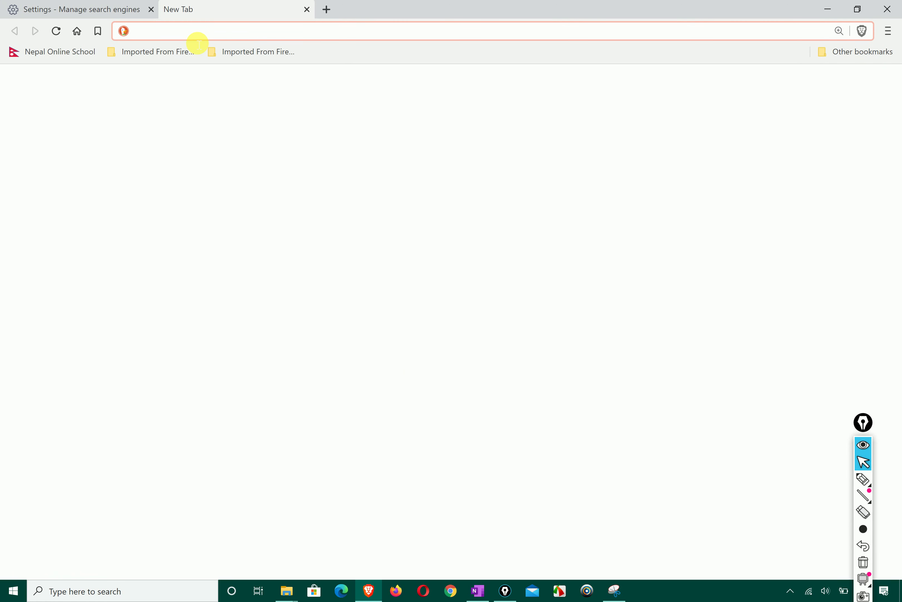
pyautogui.write('aol')
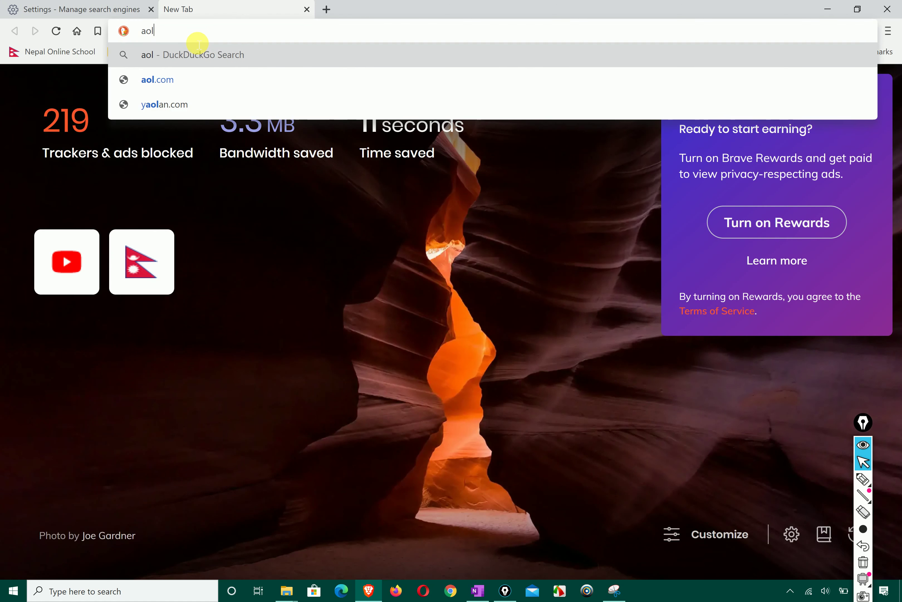
pyautogui.press('Return')
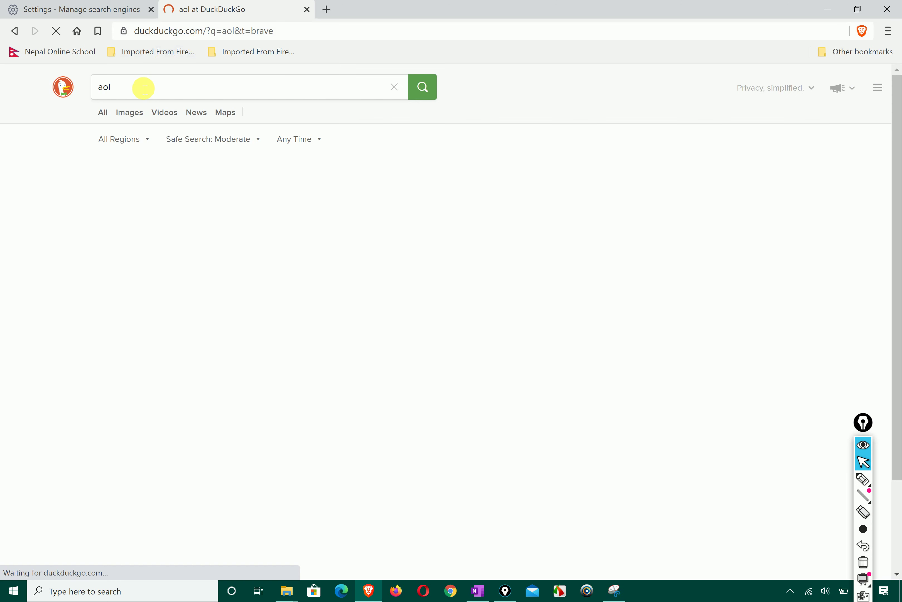
# Replace the DuckDuckGo query and search for "list of famous search engine".
pyautogui.doubleClick(143, 92)
pyautogui.press('BackSpace')
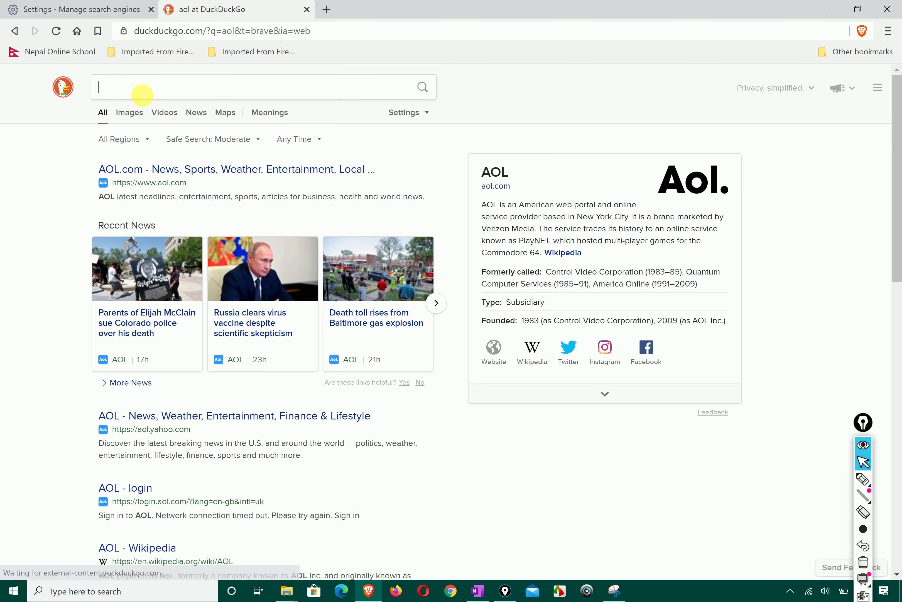
pyautogui.write('d')
pyautogui.press('BackSpace')
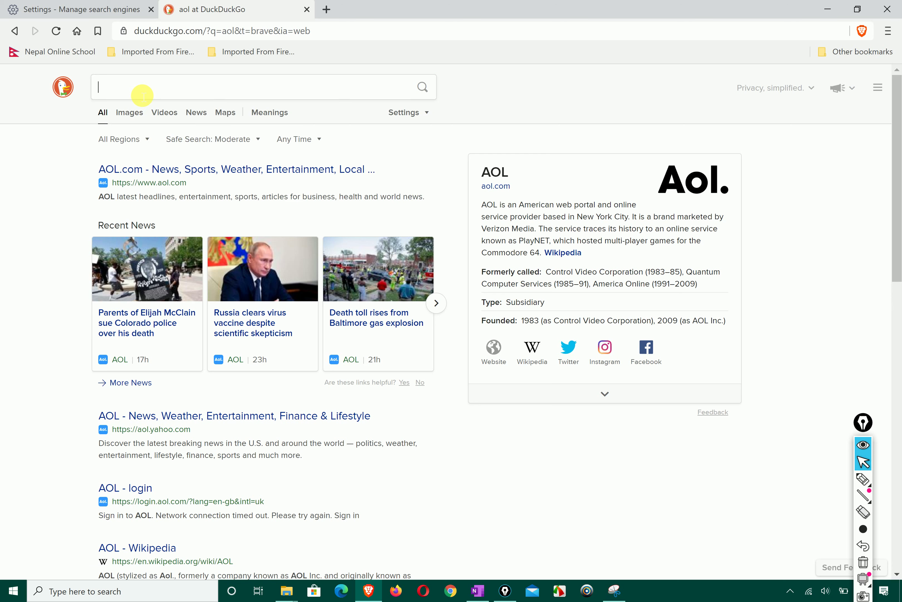
pyautogui.write('list')
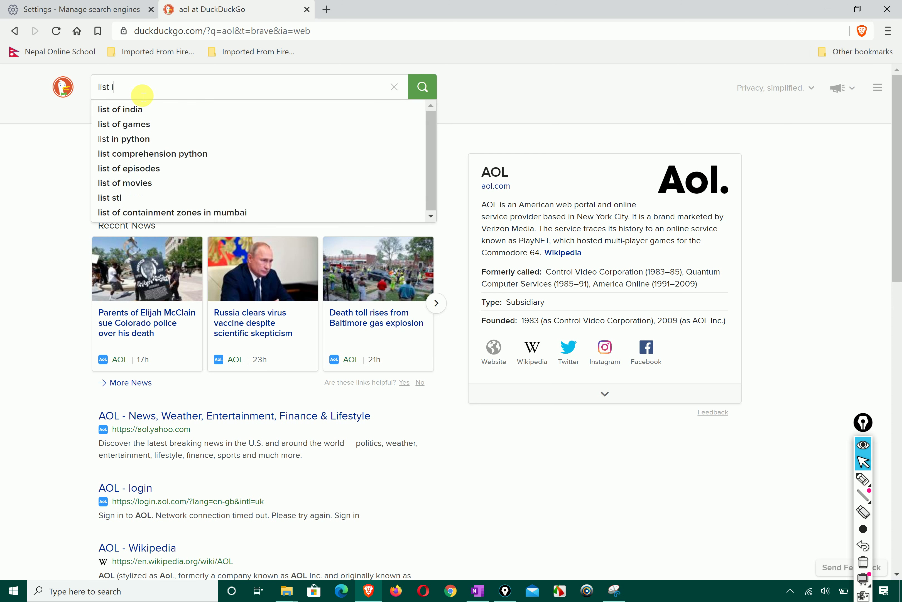
pyautogui.write(' of famo')
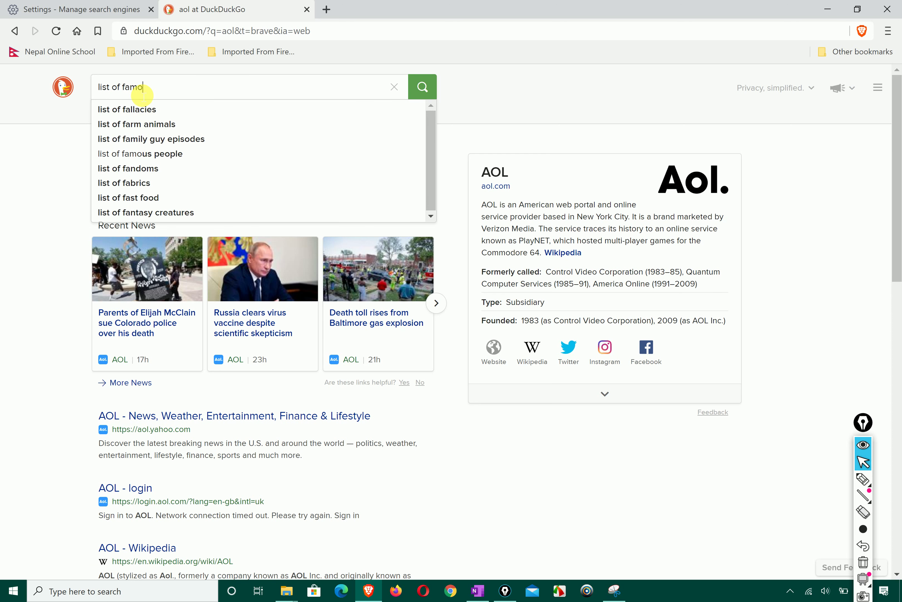
pyautogui.write('us search en')
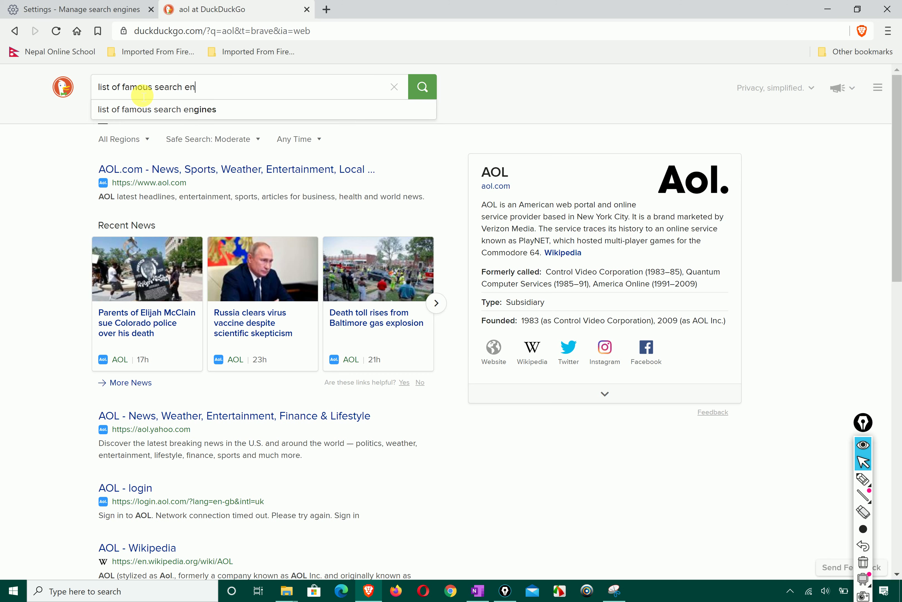
pyautogui.write('gine')
pyautogui.press('Return')
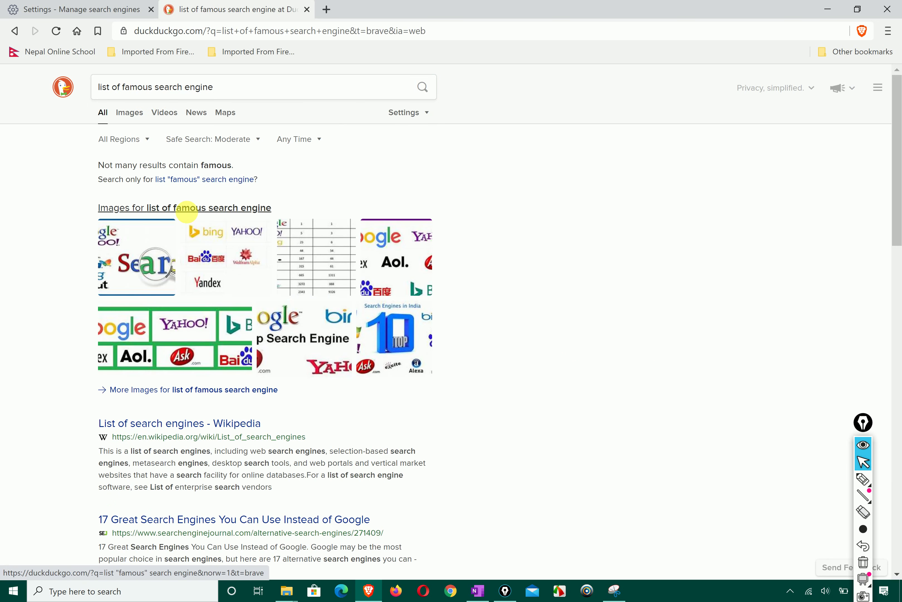
# Open Wikipedia's "List of search engines" from the results and look through its General search engine table.
pyautogui.scroll(-3, 166, 285)
pyautogui.scroll(2, 139, 315)
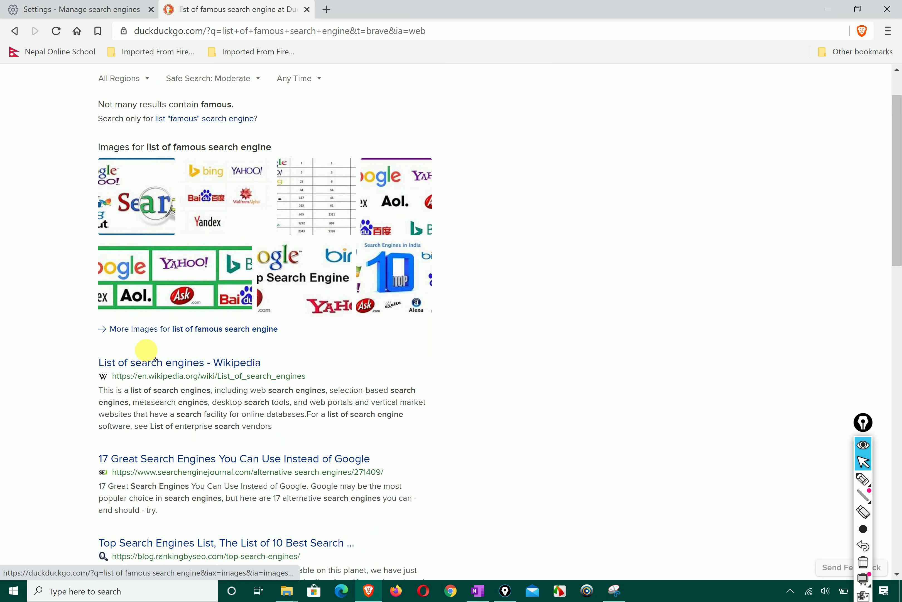
pyautogui.click(144, 372)
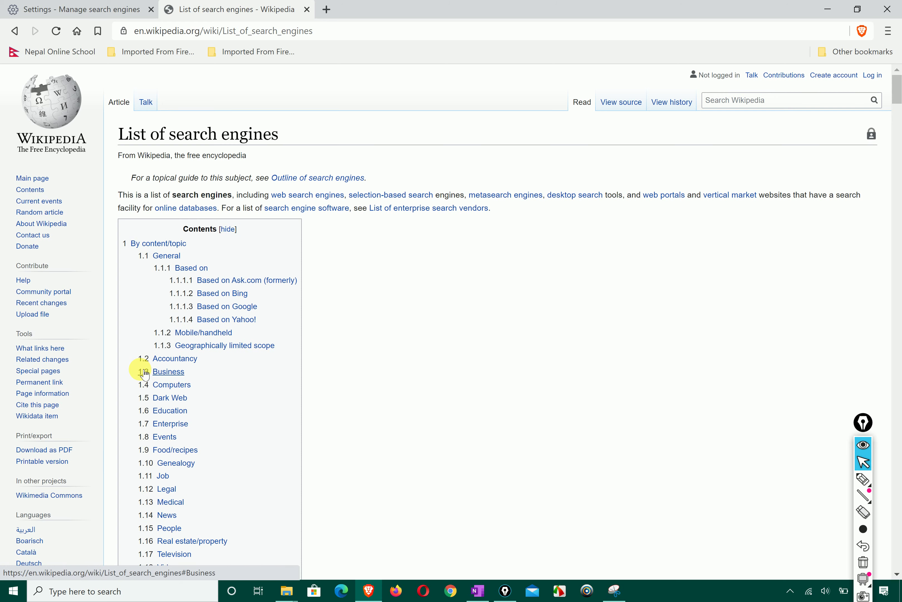
pyautogui.scroll(-15, 321, 341)
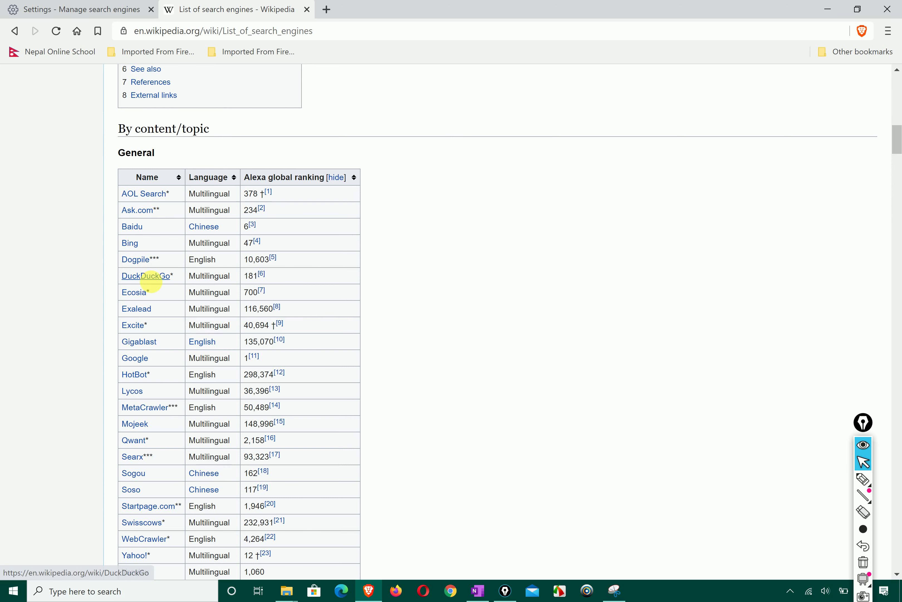
pyautogui.moveTo(151, 277)
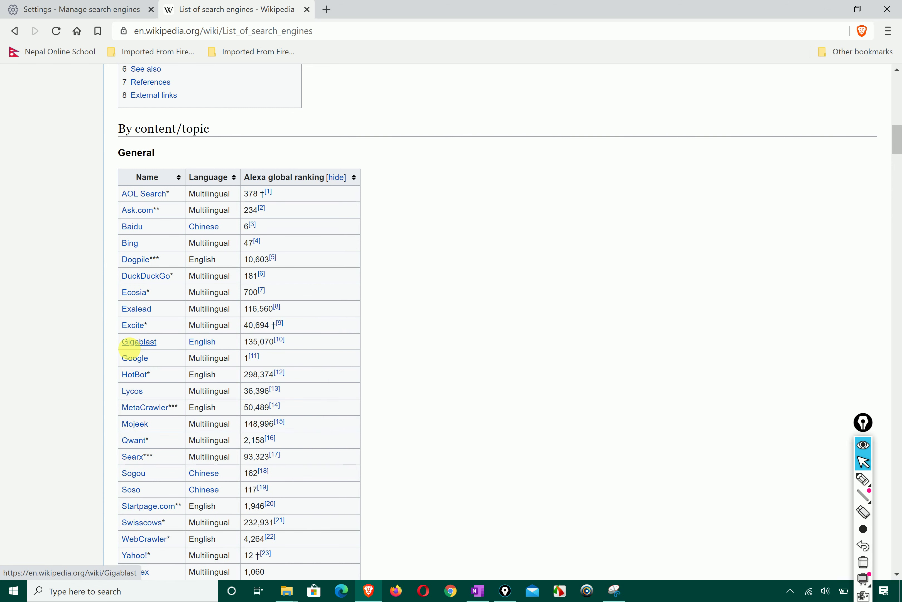
pyautogui.scroll(-3, 148, 389)
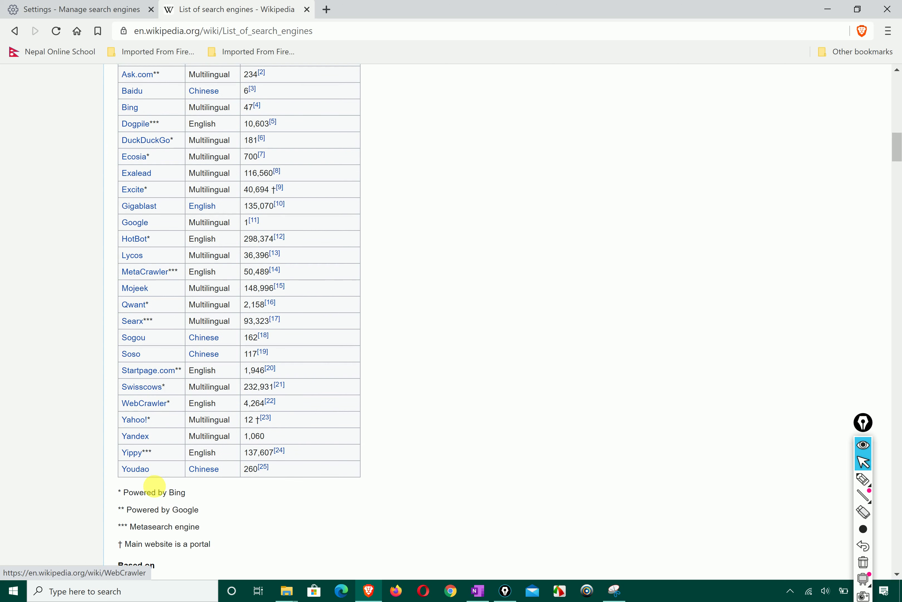
pyautogui.scroll(5, 167, 312)
pyautogui.scroll(-1, 163, 313)
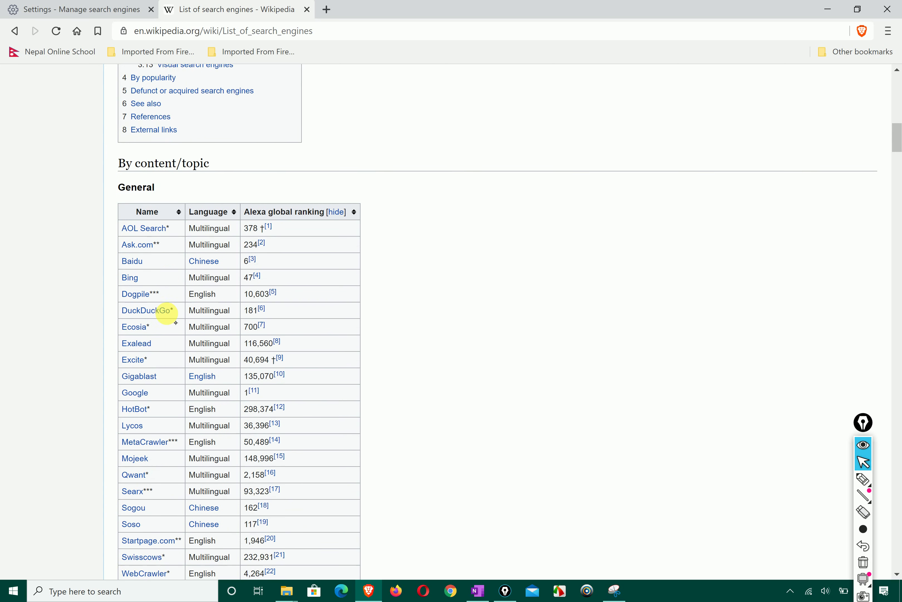
pyautogui.scroll(6, 166, 315)
# Check the empty search engine form in the settings, return to Wikipedia's list, and open the AOL Search article in a new tab.
pyautogui.click(86, 6)
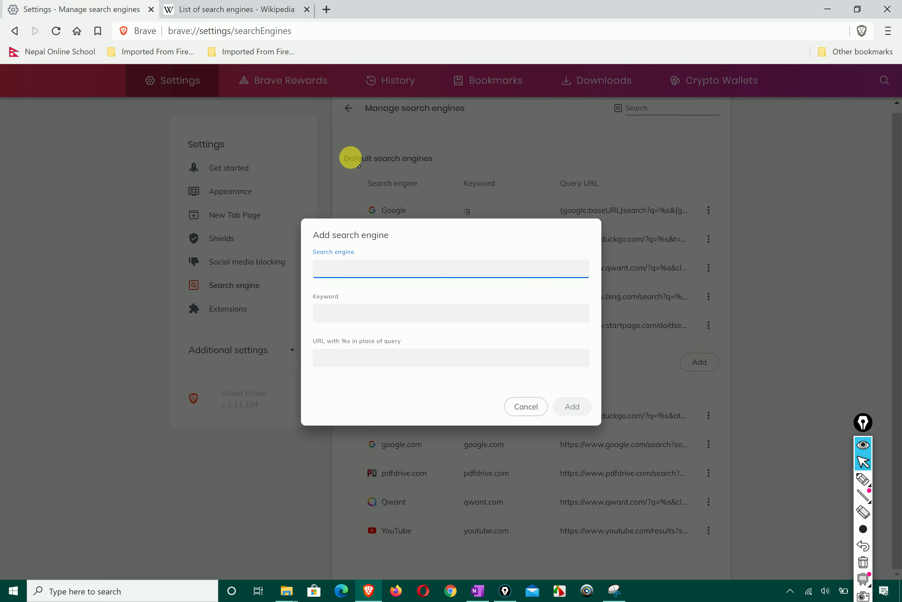
pyautogui.click(229, 8)
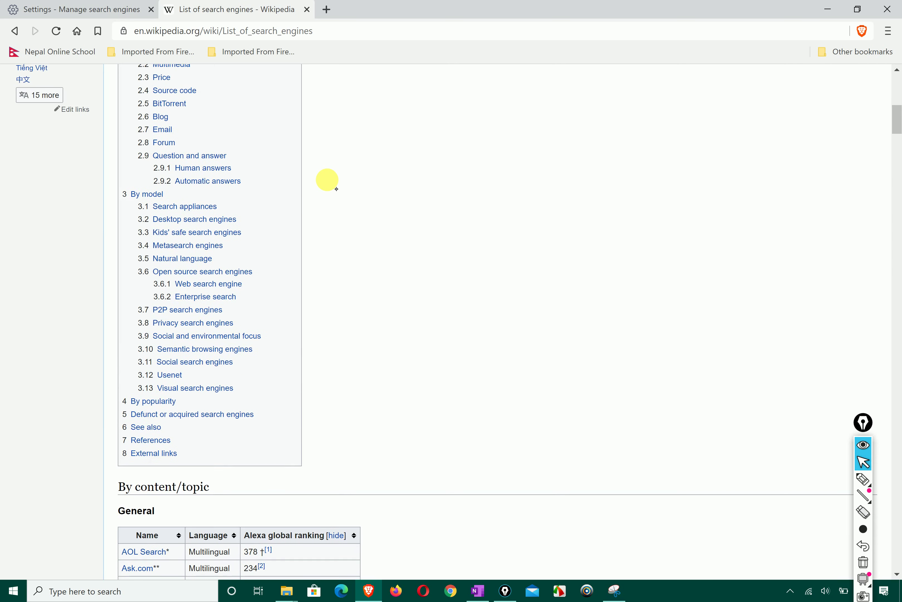
pyautogui.scroll(-6, 326, 180)
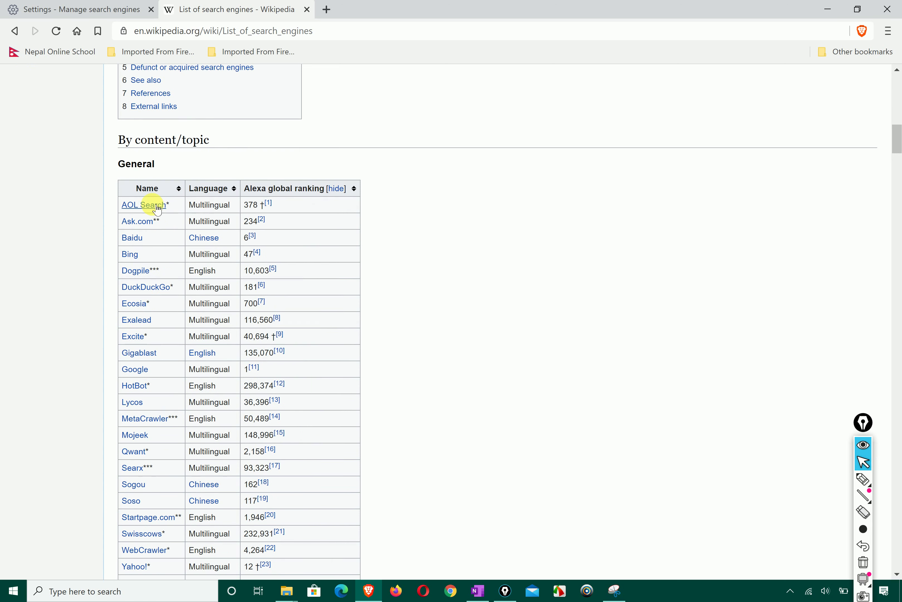
pyautogui.middleClick(146, 205)
pyautogui.click(384, 9)
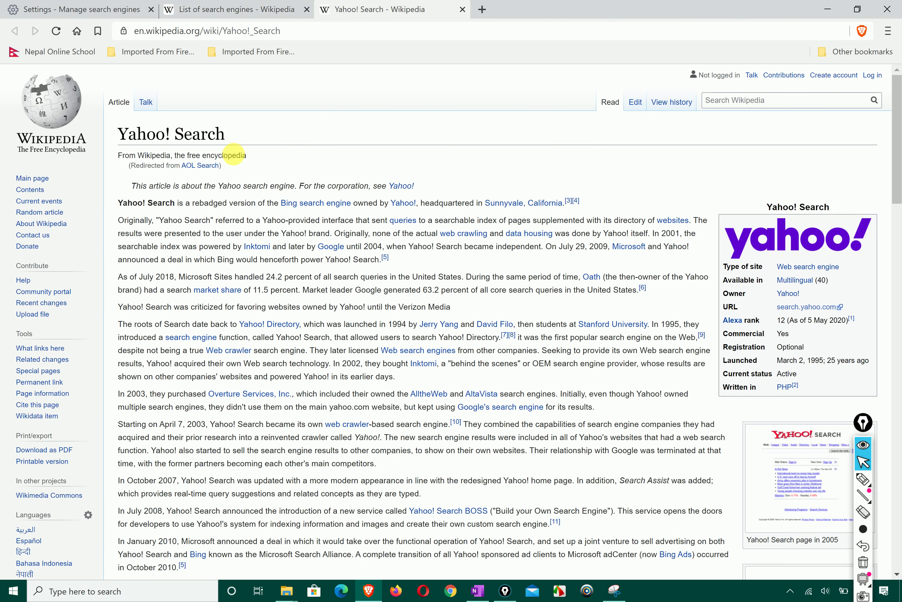
# Load aol.com in a new tab and copy the site's full address.
pyautogui.click(483, 9)
pyautogui.write('aol.com')
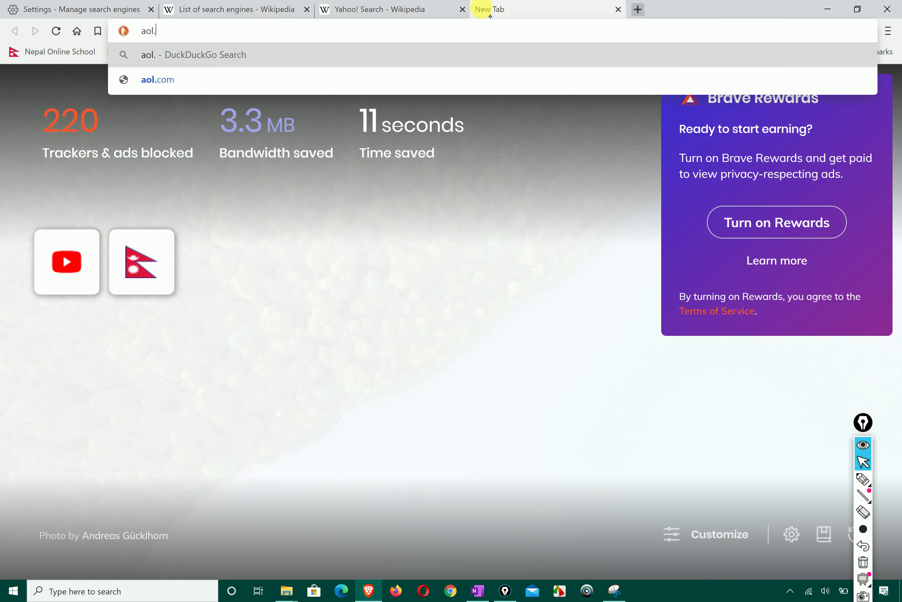
pyautogui.press('Return')
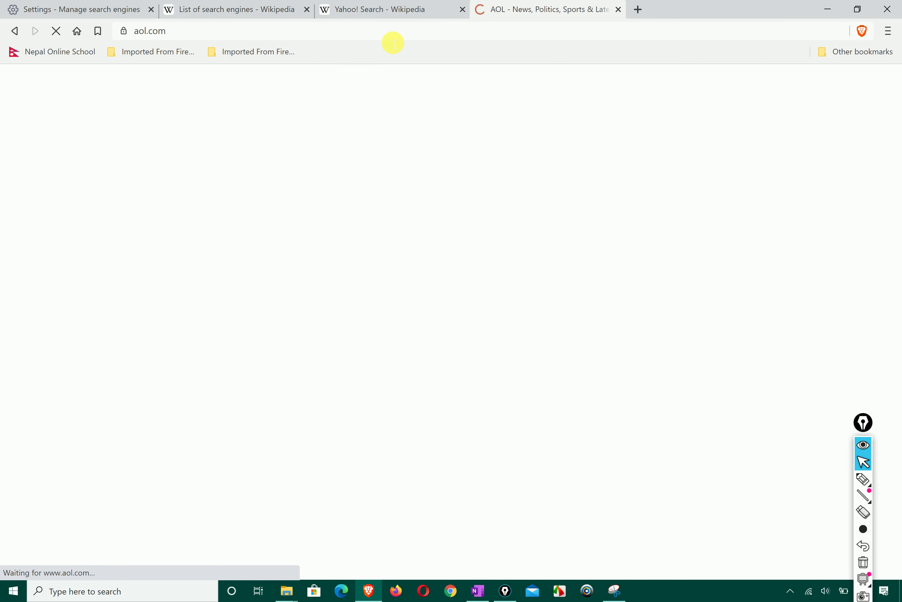
pyautogui.click(202, 36)
pyautogui.doubleClick(201, 35)
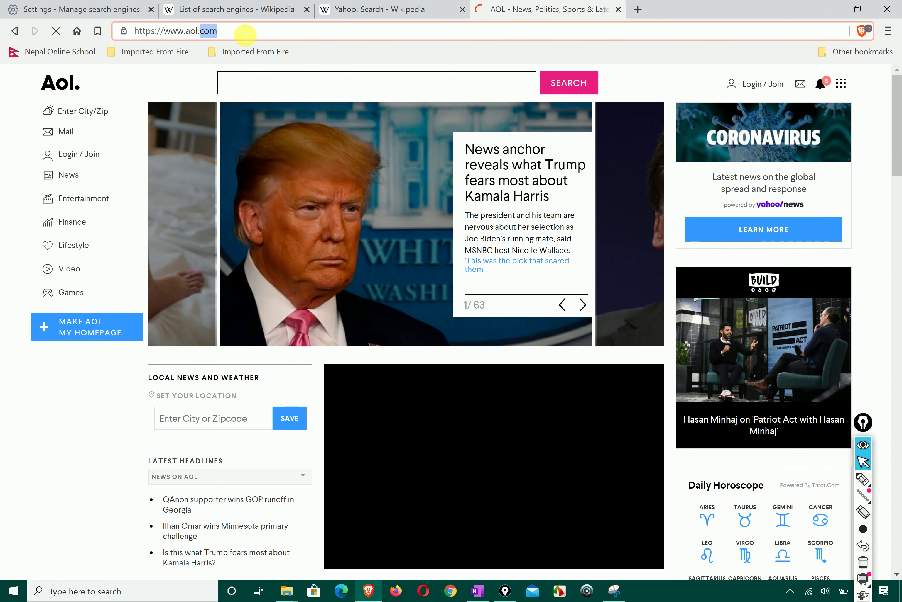
pyautogui.click(89, 9)
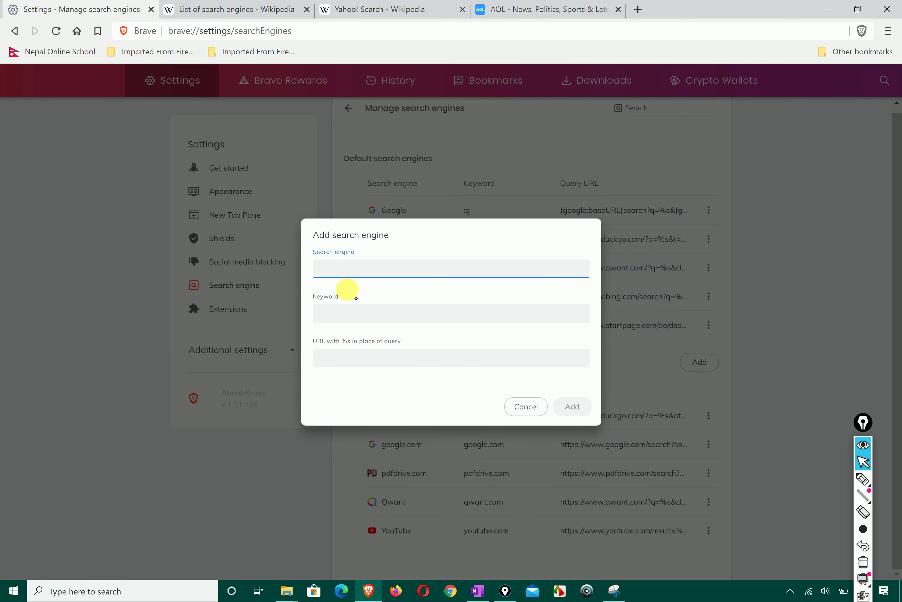
pyautogui.write('AOL')
pyautogui.click(335, 362)
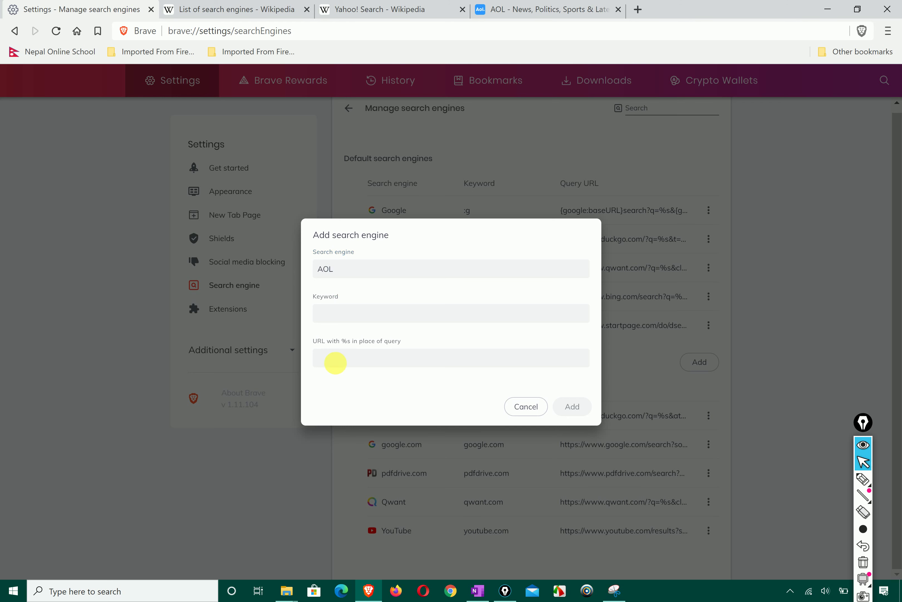
pyautogui.write('https://www.aol.com/')
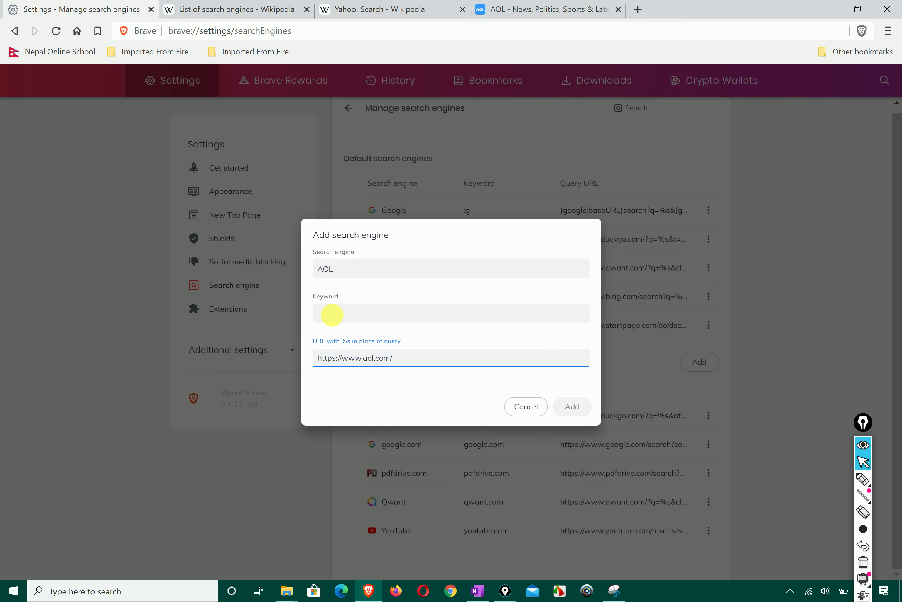
pyautogui.click(337, 319)
pyautogui.write('A')
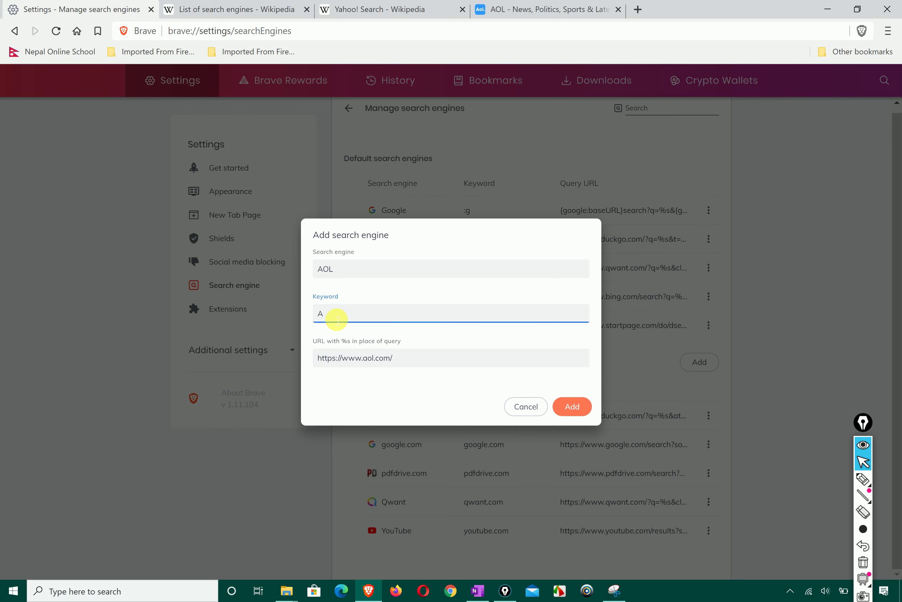
pyautogui.write('OL')
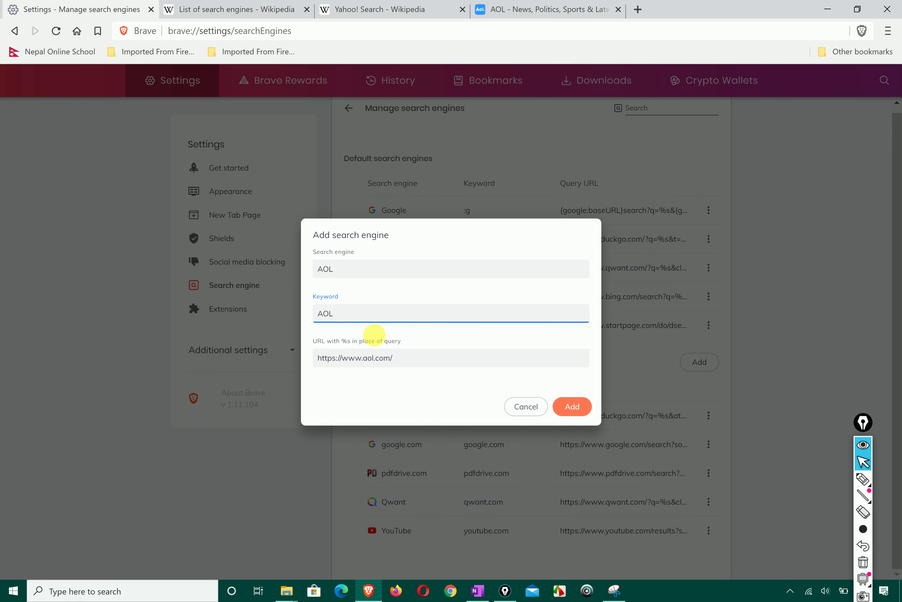
pyautogui.click(572, 406)
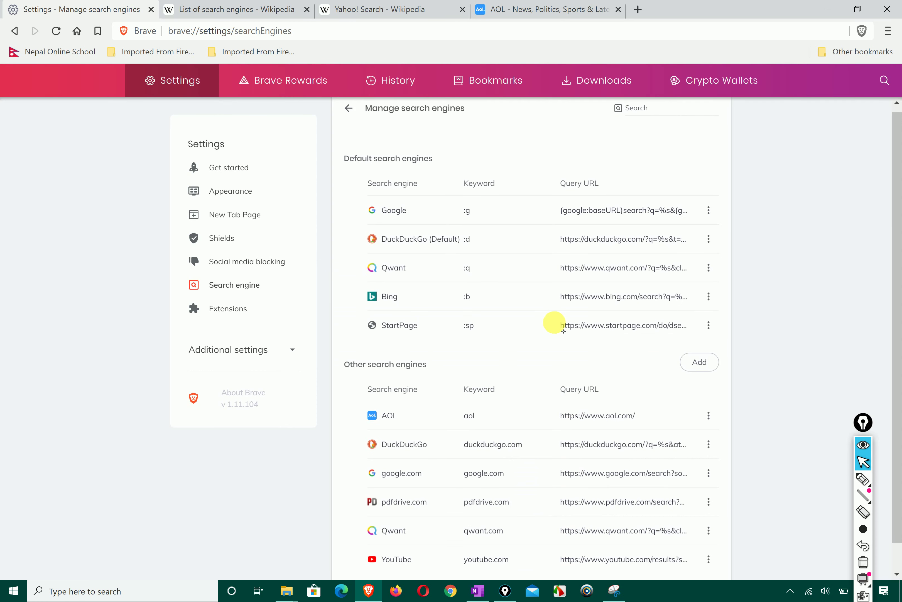
# Review the search engine lists, return to the main settings, and check which engines are offered for the address bar.
pyautogui.scroll(-1, 484, 402)
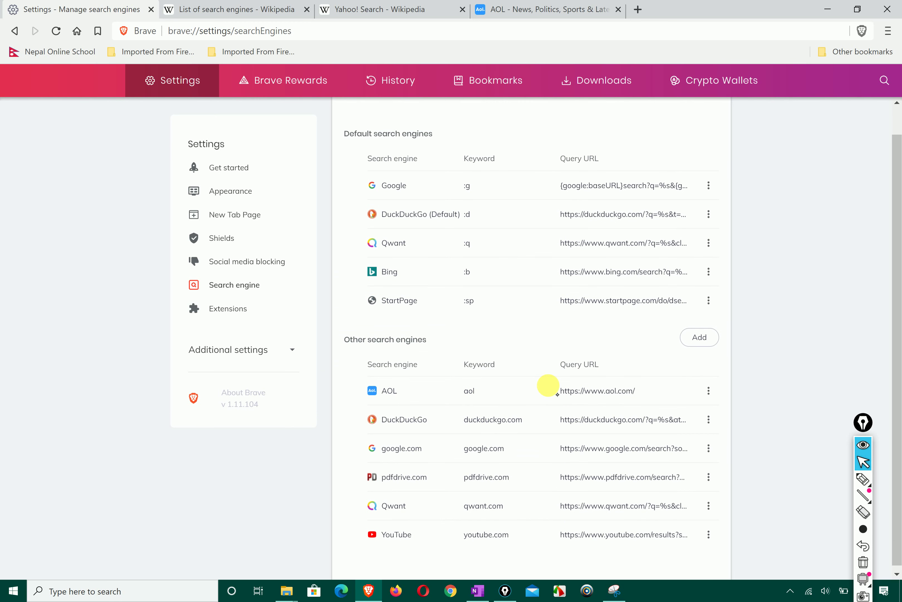
pyautogui.scroll(1, 455, 271)
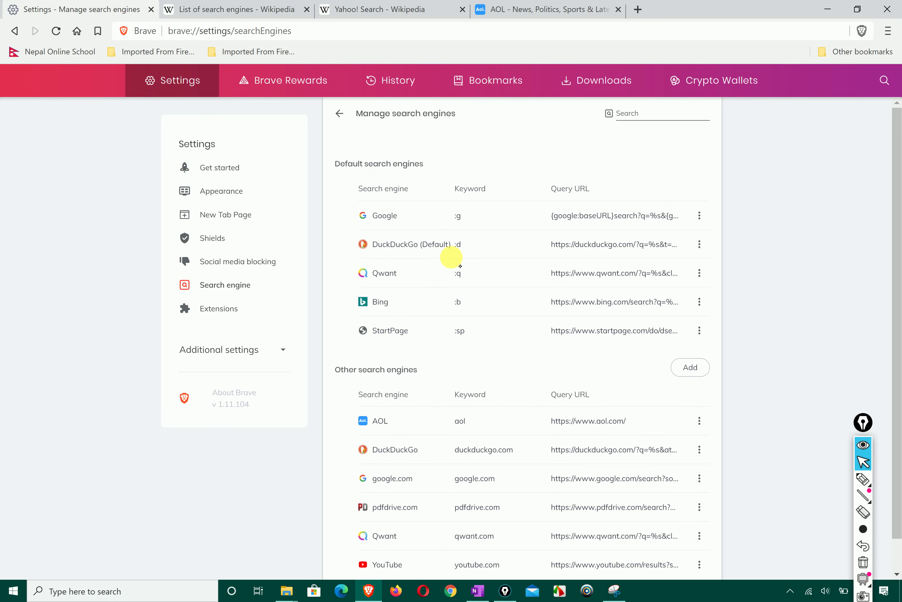
pyautogui.click(339, 113)
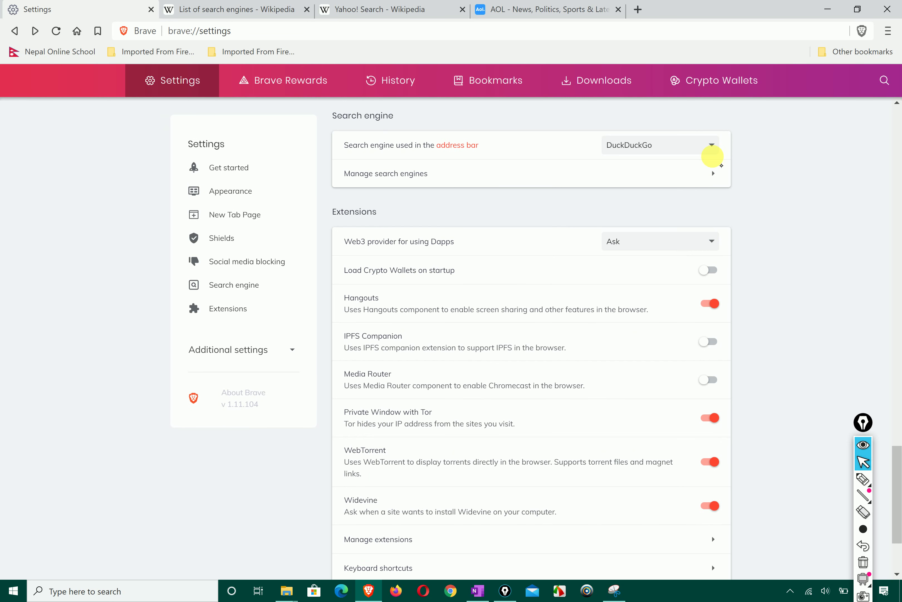
pyautogui.click(710, 146)
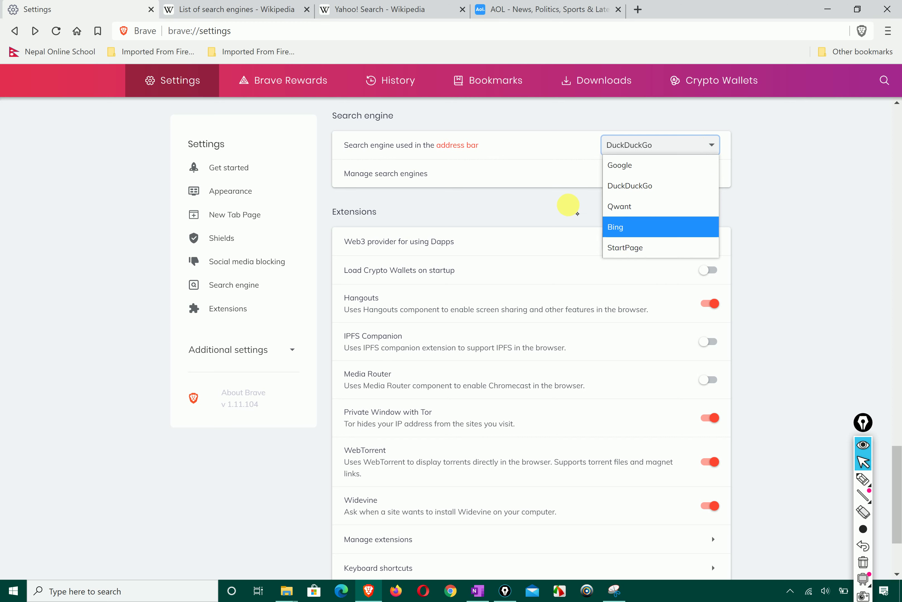
pyautogui.click(565, 225)
# Circle the whole Extensions settings section with the red annotation pen, and clear the drawing.
pyautogui.scroll(-3, 565, 226)
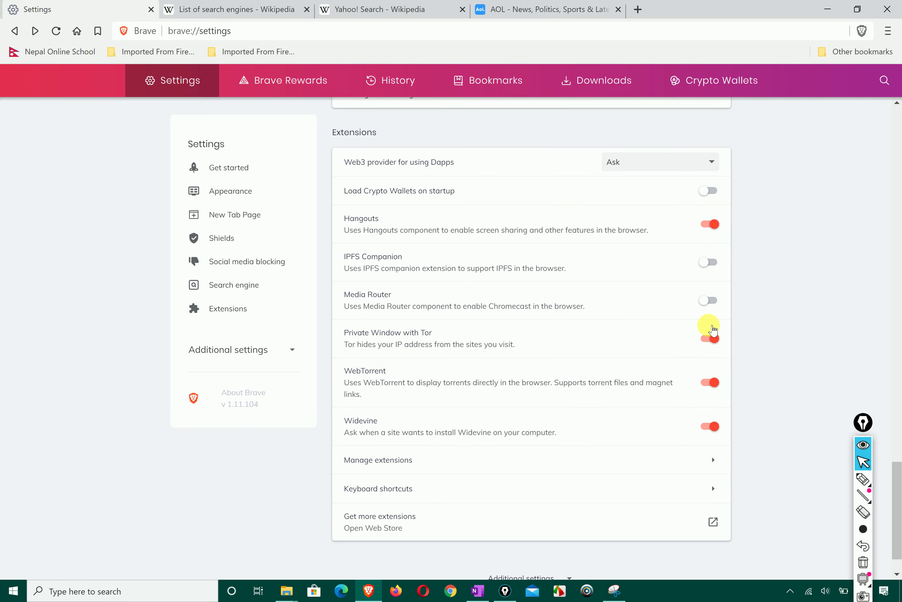
pyautogui.click(863, 478)
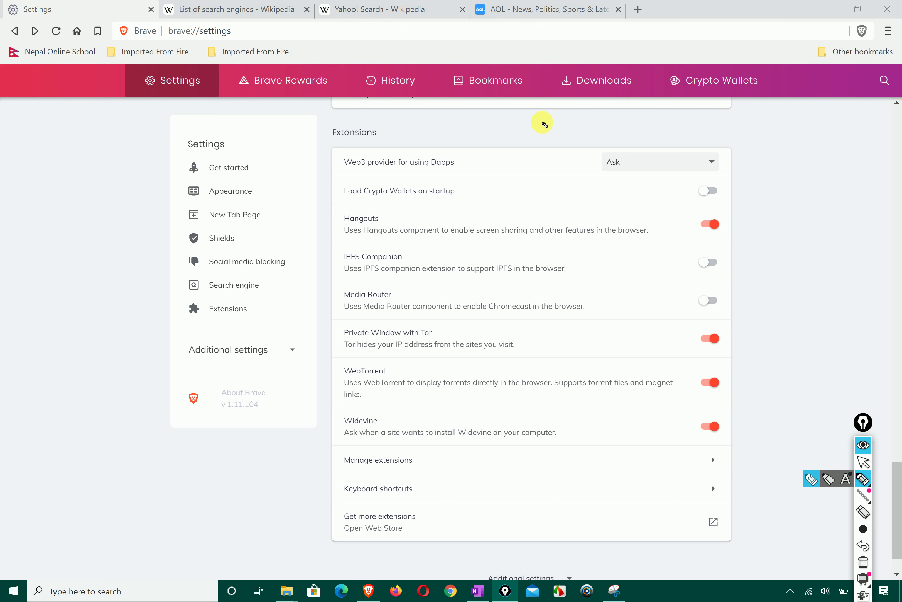
pyautogui.moveTo(513, 123)
pyautogui.mouseDown()
pyautogui.moveTo(308, 308)
pyautogui.moveTo(315, 396)
pyautogui.mouseUp()
pyautogui.moveTo(305, 512)
pyautogui.mouseDown()
pyautogui.moveTo(517, 539)
pyautogui.moveTo(794, 303)
pyautogui.moveTo(737, 183)
pyautogui.moveTo(535, 144)
pyautogui.moveTo(514, 124)
pyautogui.mouseUp()
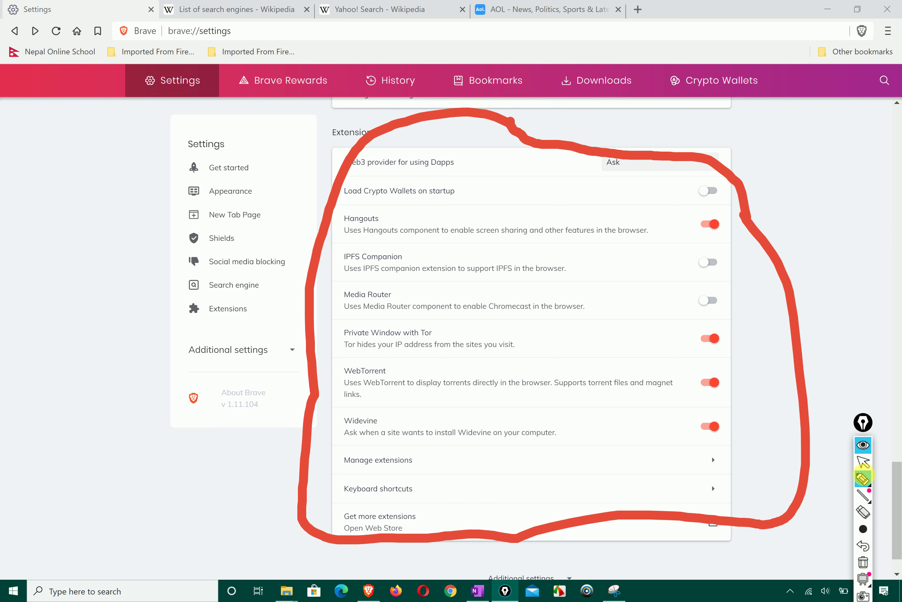
pyautogui.click(866, 563)
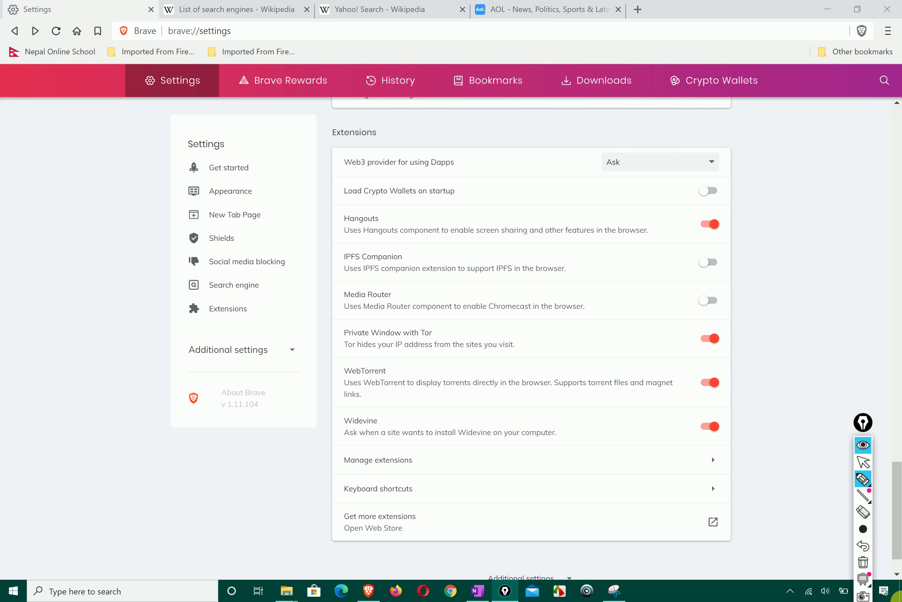
# Draw a red check mark at Load Crypto Wallets on startup and a loop around the options from there through Media Router.
pyautogui.click(869, 482)
pyautogui.moveTo(330, 185)
pyautogui.mouseDown()
pyautogui.moveTo(338, 215)
pyautogui.moveTo(390, 206)
pyautogui.mouseUp()
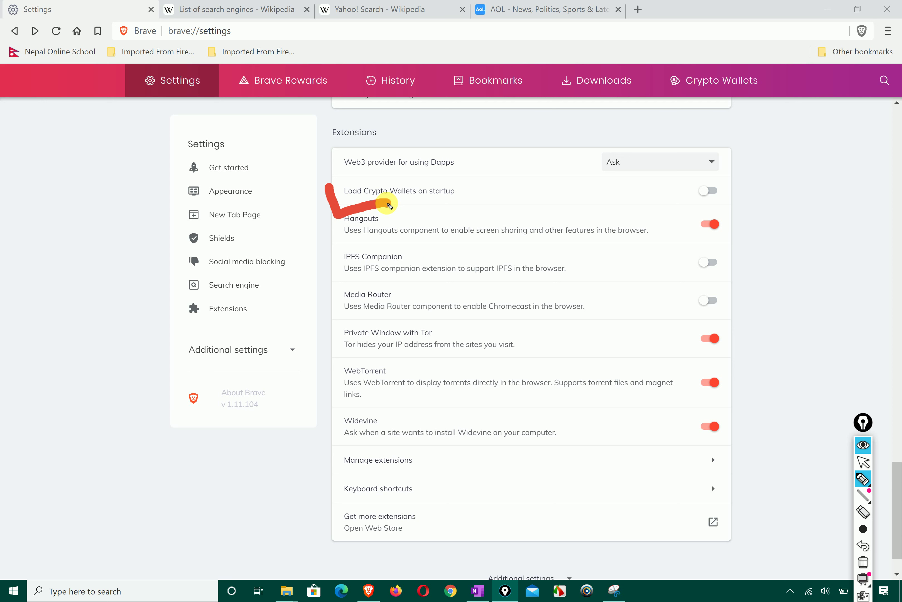
pyautogui.moveTo(458, 170)
pyautogui.mouseDown()
pyautogui.moveTo(374, 181)
pyautogui.moveTo(328, 306)
pyautogui.moveTo(400, 317)
pyautogui.moveTo(741, 304)
pyautogui.moveTo(640, 183)
pyautogui.moveTo(493, 168)
pyautogui.moveTo(450, 177)
pyautogui.mouseUp()
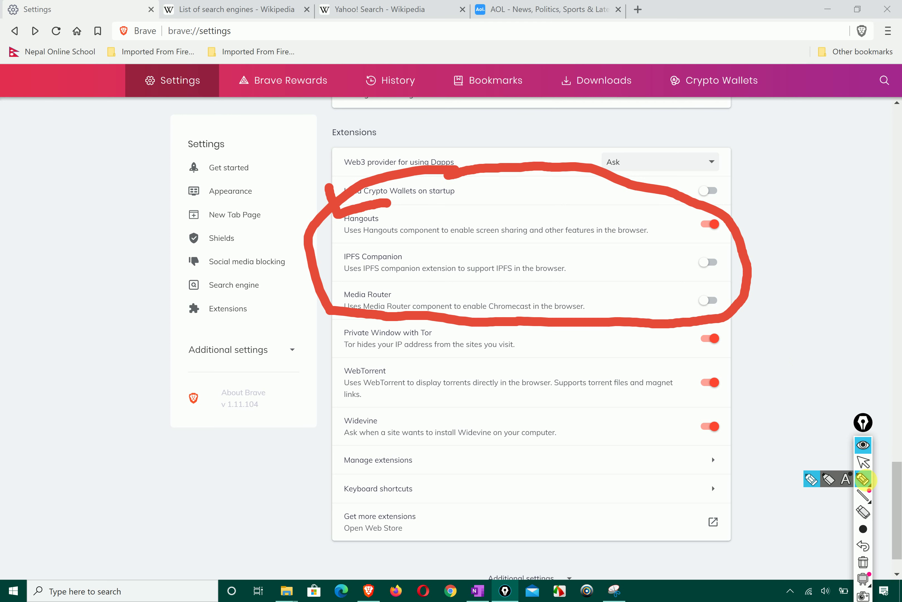
# Clear the red check mark and loop from the Extensions settings and return to the normal cursor.
pyautogui.click(869, 483)
pyautogui.click(869, 482)
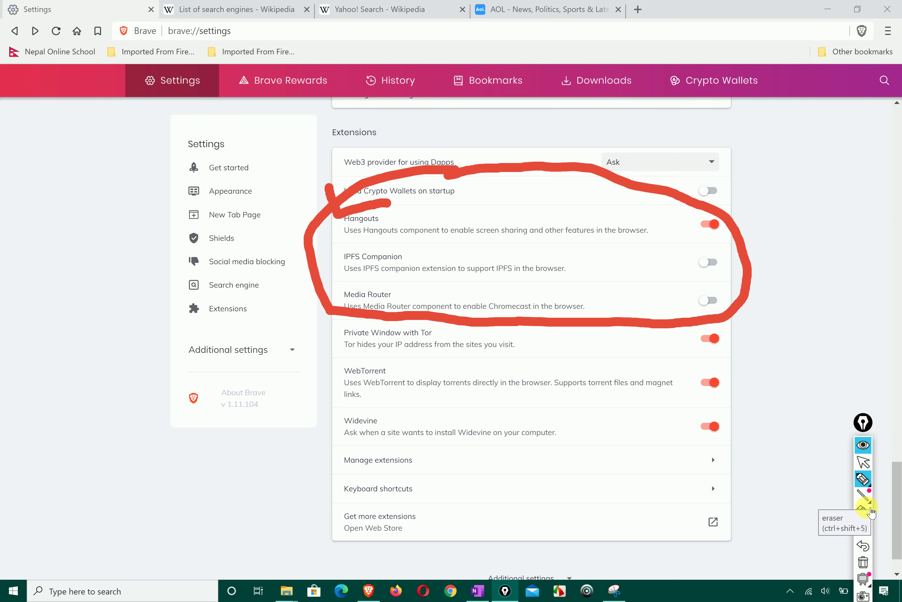
pyautogui.click(862, 561)
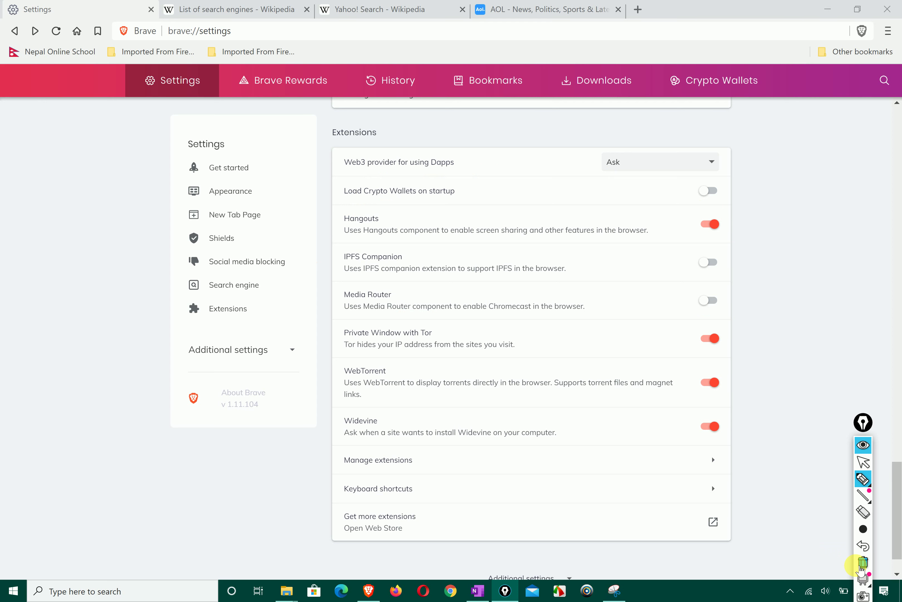
pyautogui.click(863, 461)
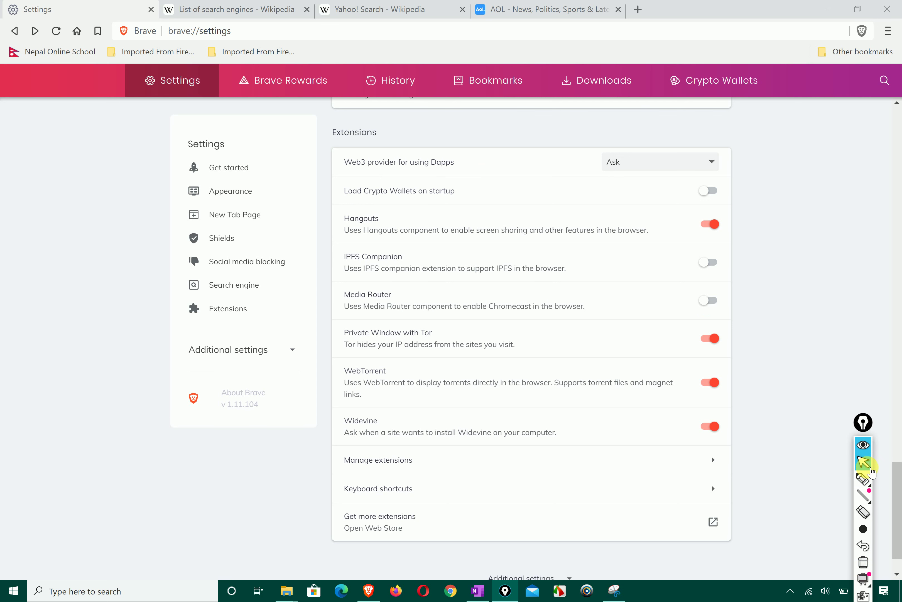
pyautogui.click(864, 480)
pyautogui.scroll(2, 772, 297)
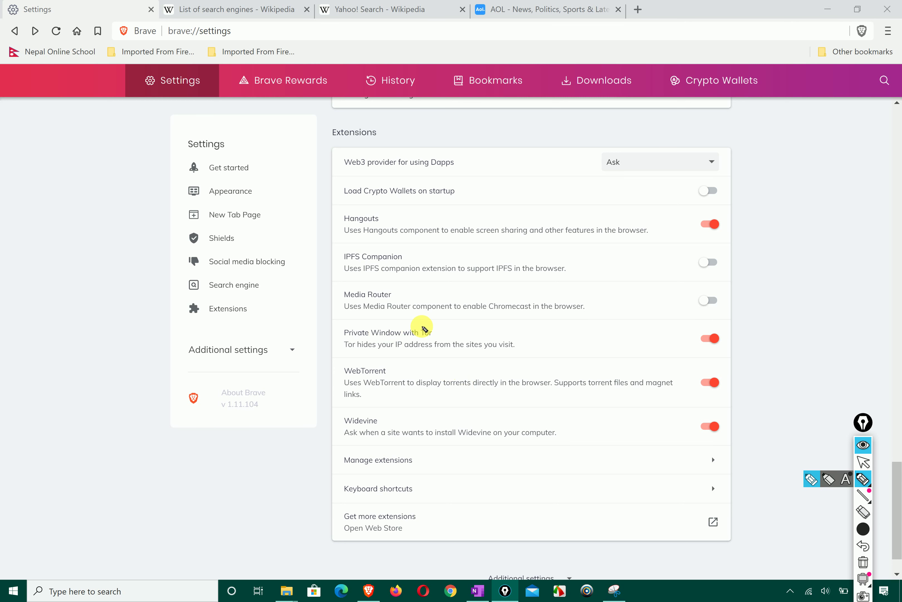
pyautogui.moveTo(415, 318); pyautogui.dragTo(318, 328)
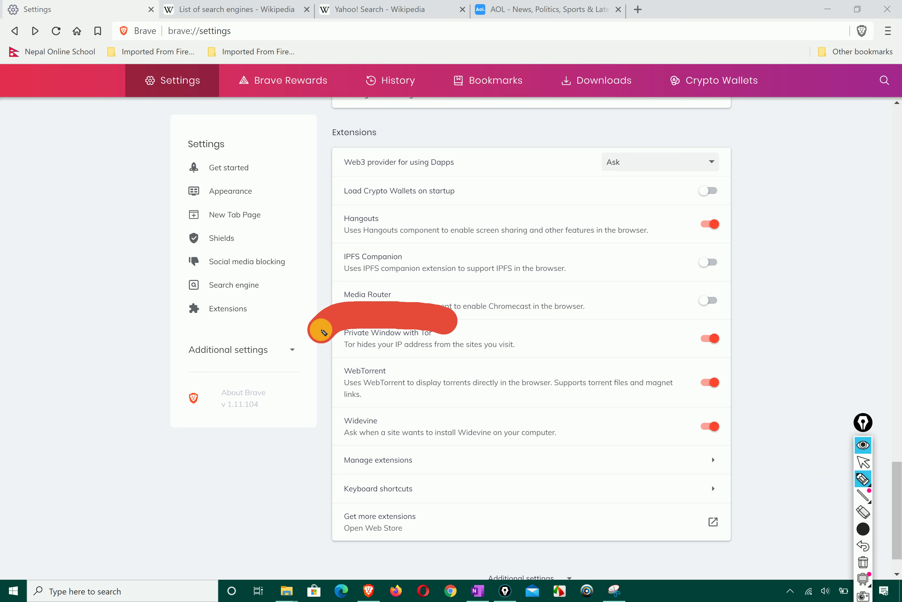
pyautogui.click(871, 529)
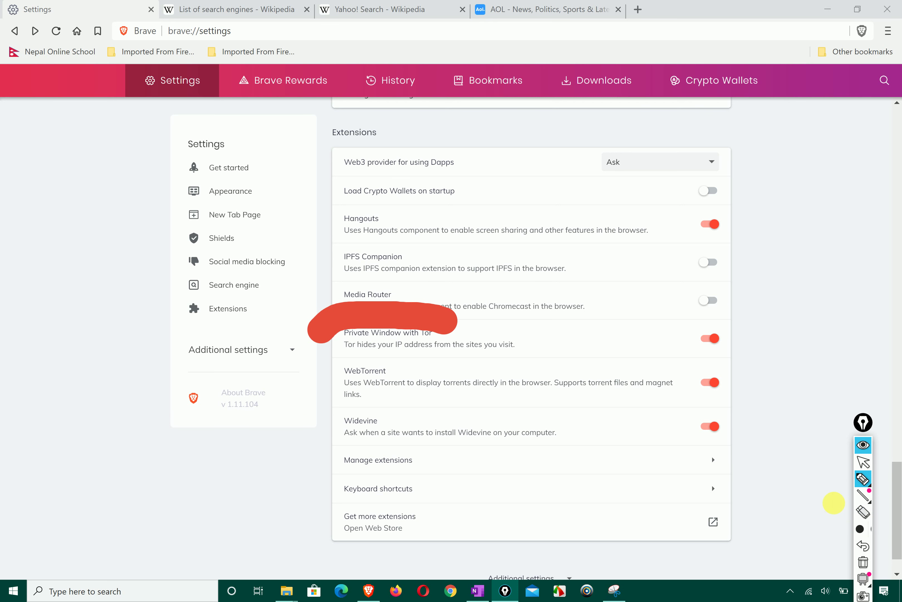
pyautogui.click(863, 462)
pyautogui.click(863, 563)
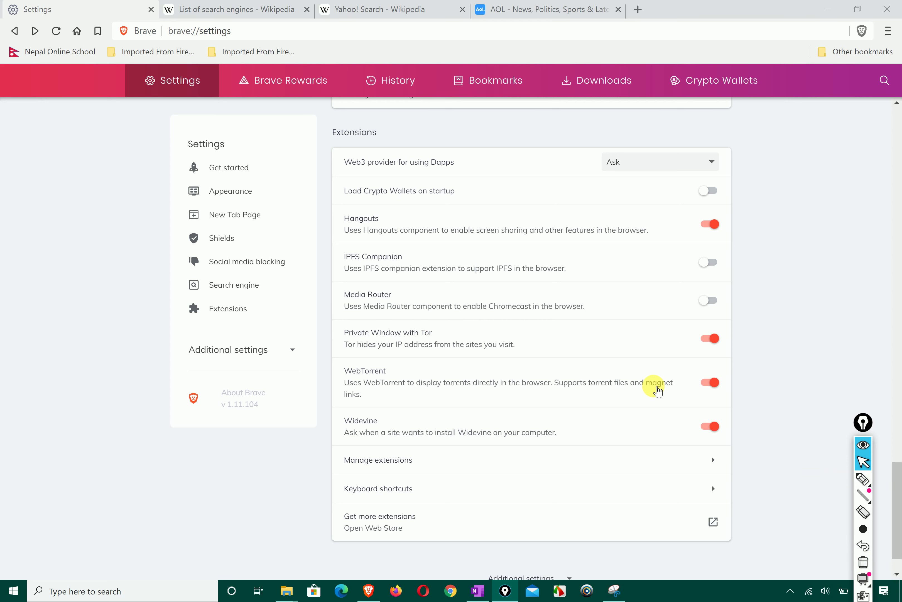
# Draw a red loop around the Private Window with Tor option with the annotation pen, and return to the normal cursor.
pyautogui.click(866, 480)
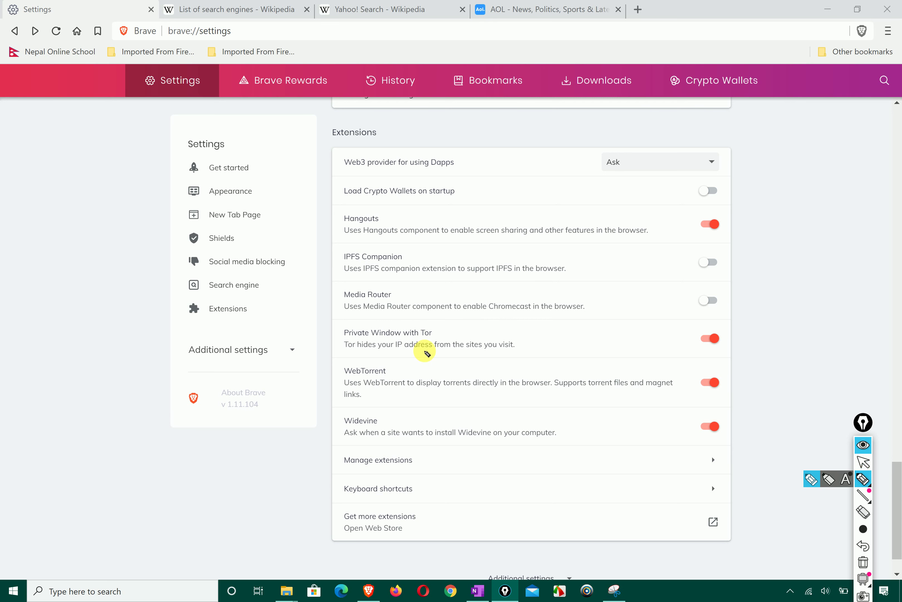
pyautogui.moveTo(351, 344)
pyautogui.mouseDown()
pyautogui.moveTo(556, 365)
pyautogui.moveTo(738, 348)
pyautogui.moveTo(389, 289)
pyautogui.mouseUp()
pyautogui.moveTo(322, 314); pyautogui.dragTo(355, 344)
pyautogui.click(862, 446)
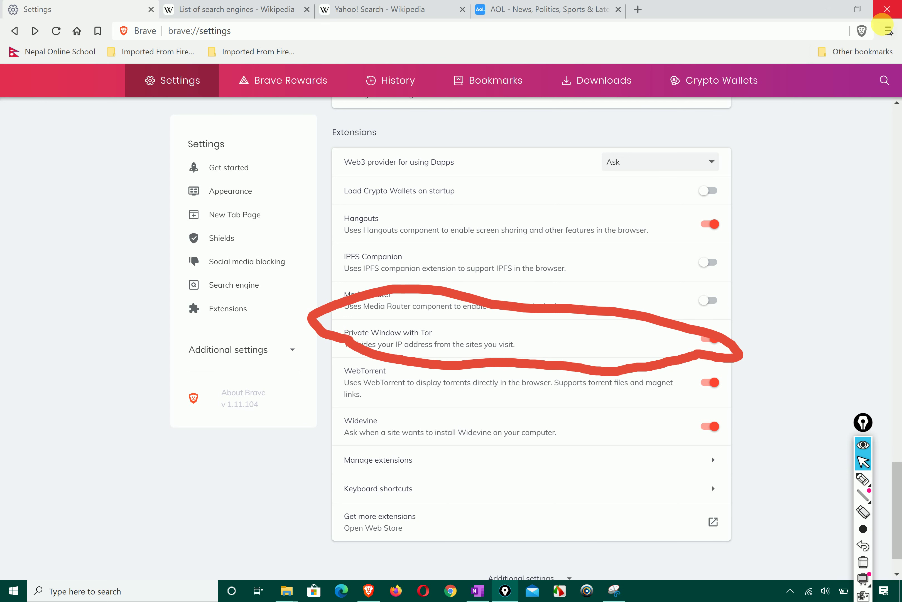
# Compare the private window entries in the browser's main menu before and after turning off Private Window with Tor.
pyautogui.click(887, 30)
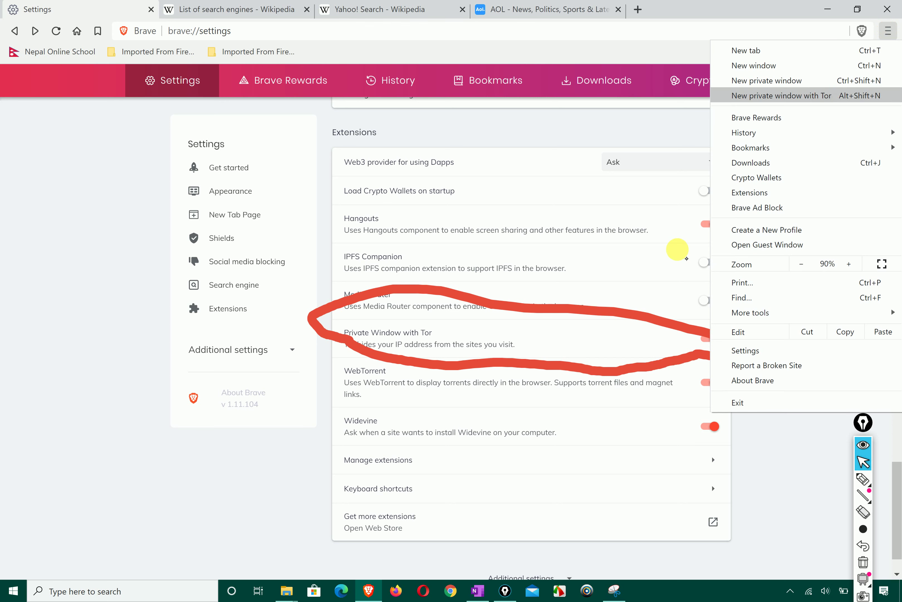
pyautogui.click(708, 301)
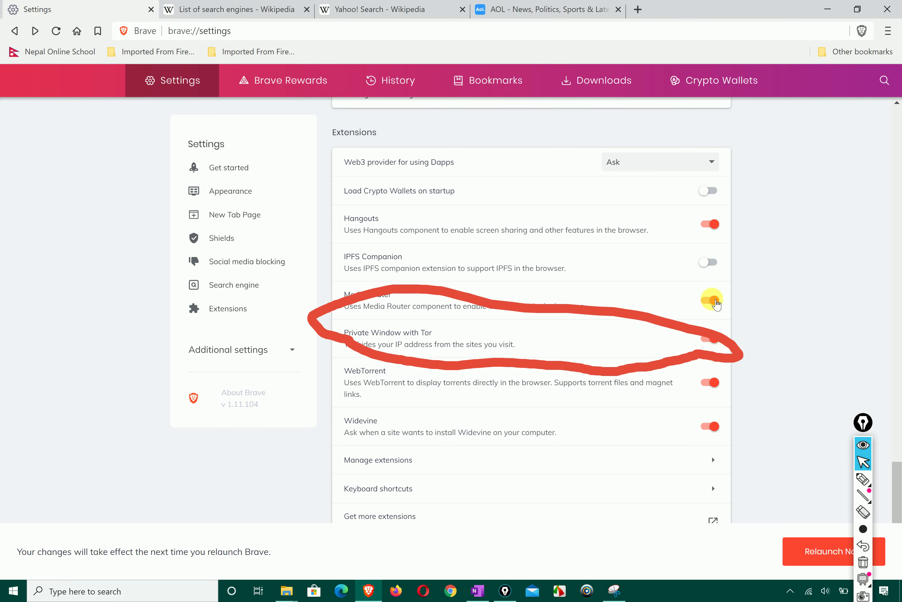
pyautogui.click(708, 300)
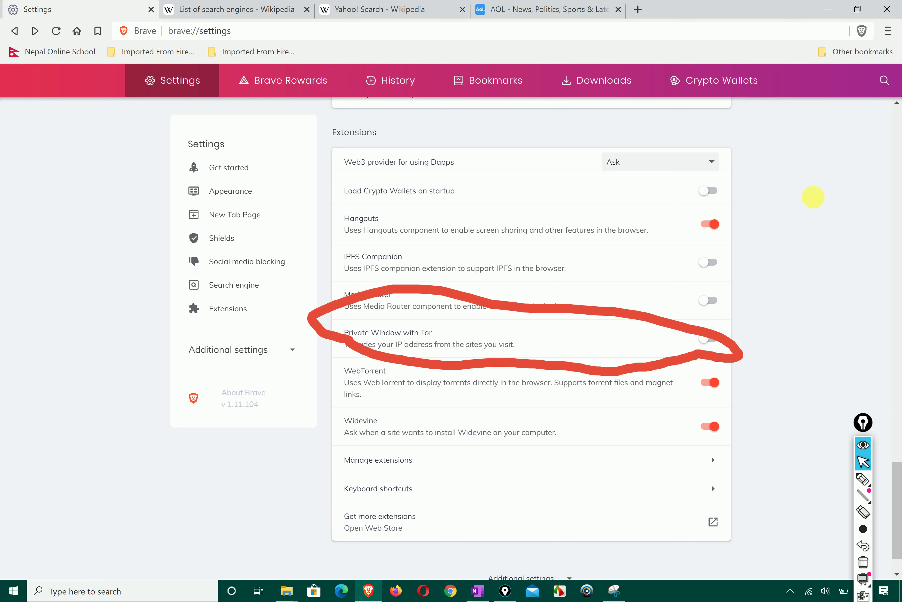
pyautogui.click(888, 31)
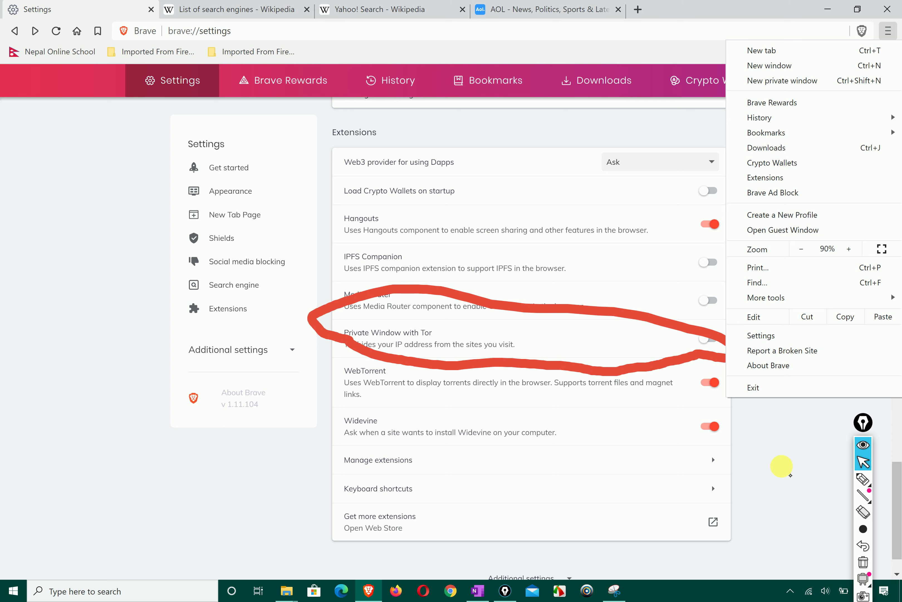
pyautogui.click(782, 465)
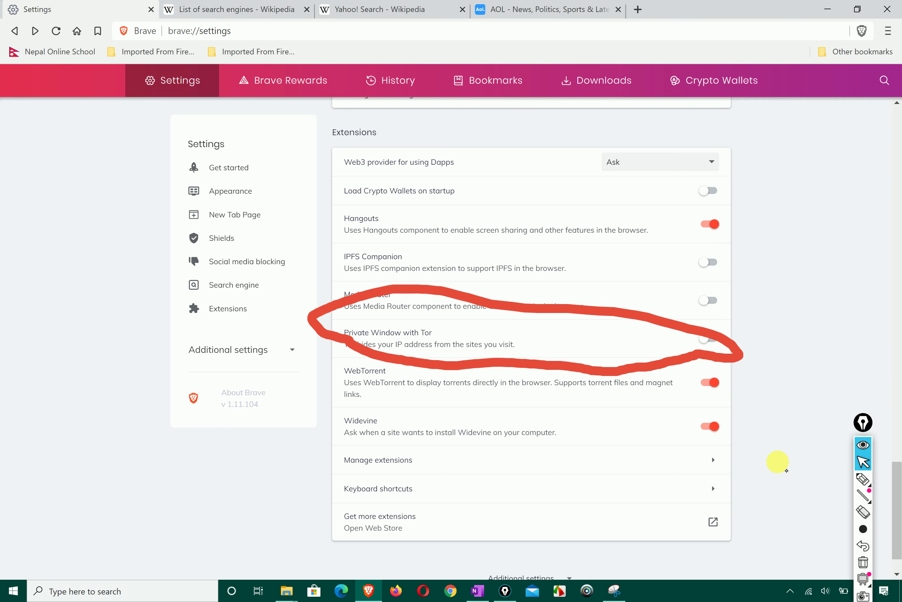
# Turn Private Window with Tor back on and clear the red loop.
pyautogui.click(709, 338)
pyautogui.click(864, 562)
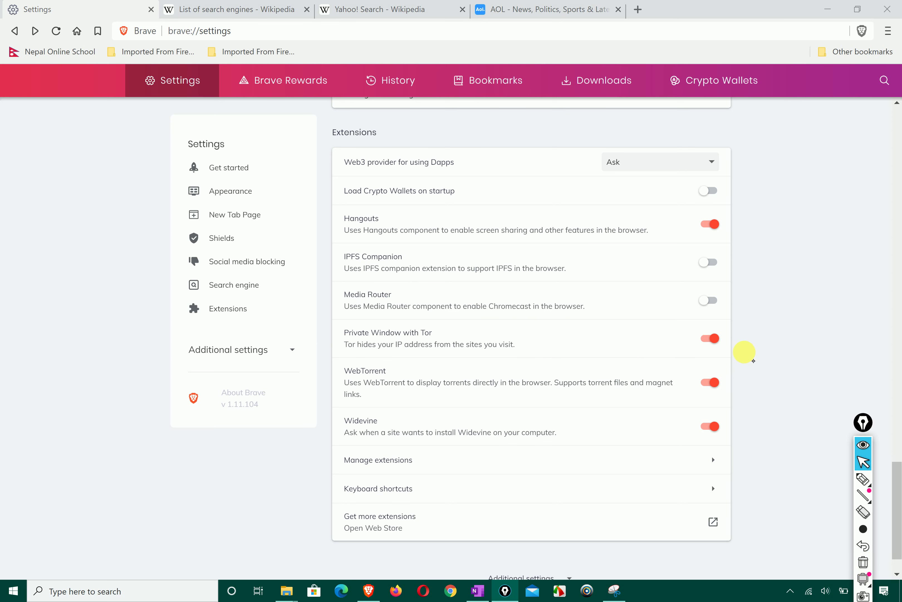
# Draw a red check mark at WebTorrent and a red loop around Widevine, clearing each drawing.
pyautogui.scroll(-2, 745, 351)
pyautogui.click(863, 479)
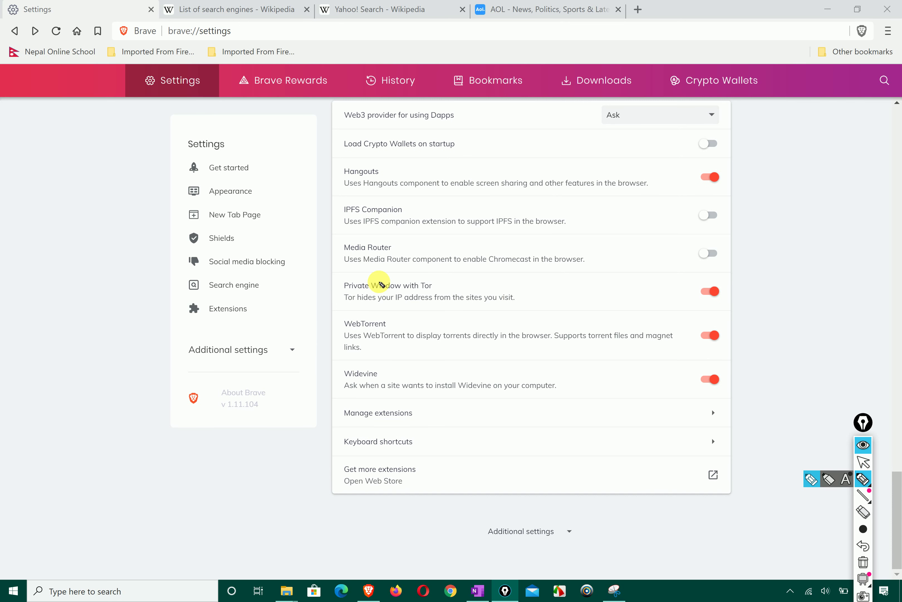
pyautogui.moveTo(330, 333); pyautogui.dragTo(373, 354)
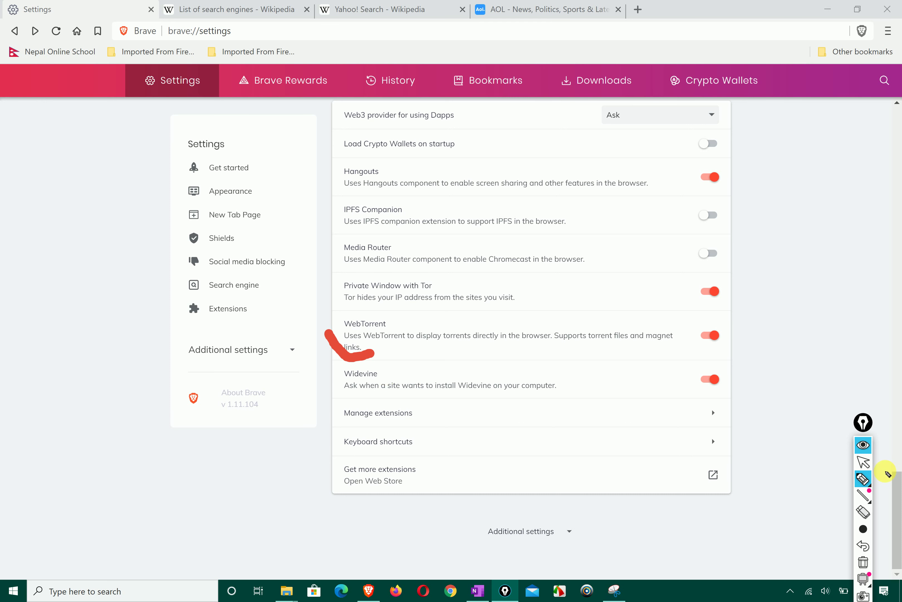
pyautogui.click(863, 562)
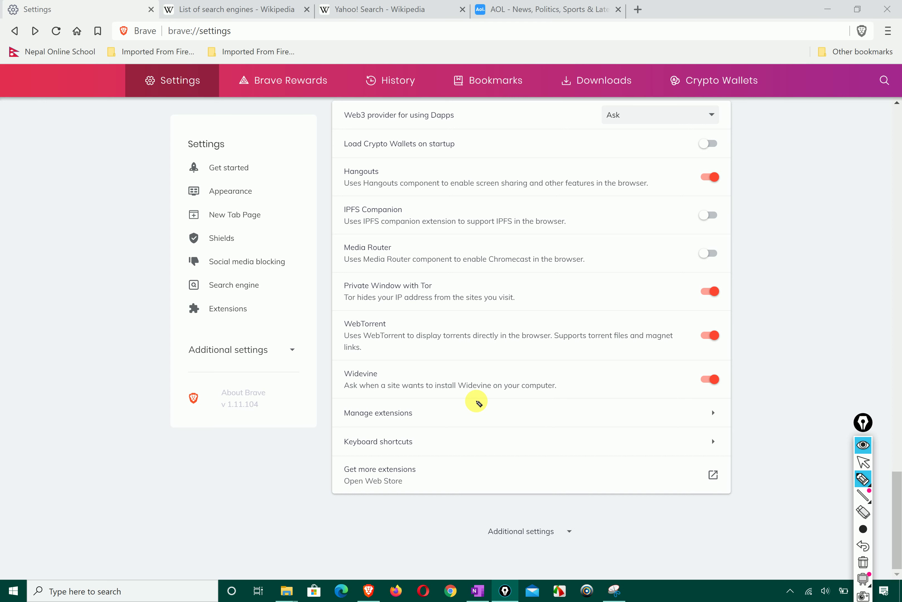
pyautogui.moveTo(413, 353)
pyautogui.mouseDown()
pyautogui.moveTo(334, 360)
pyautogui.moveTo(328, 386)
pyautogui.moveTo(461, 413)
pyautogui.moveTo(560, 408)
pyautogui.moveTo(569, 374)
pyautogui.moveTo(457, 350)
pyautogui.moveTo(411, 356)
pyautogui.mouseUp()
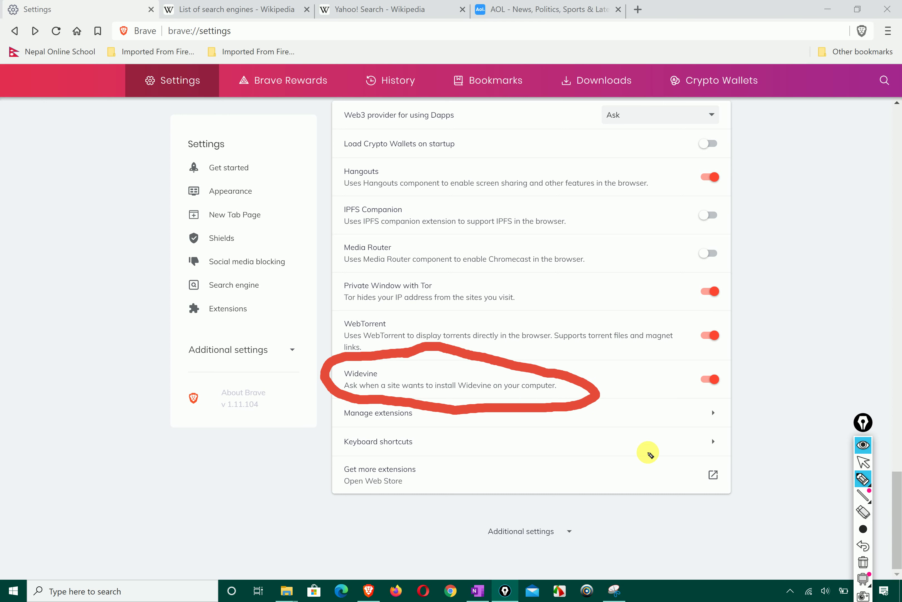
pyautogui.click(863, 562)
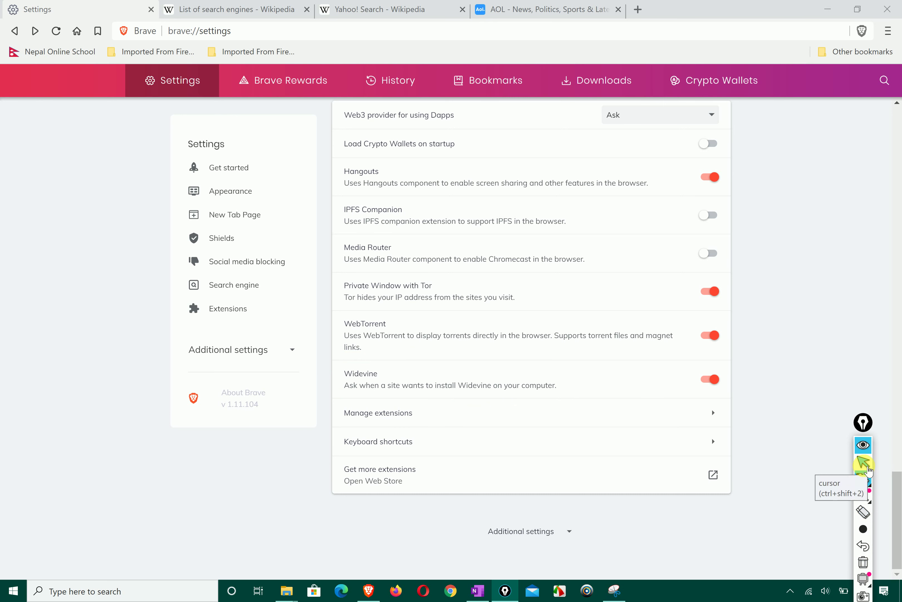
# Circle Manage extensions, Keyboard shortcuts and Get more extensions together in red, and return to the normal cursor.
pyautogui.click(864, 480)
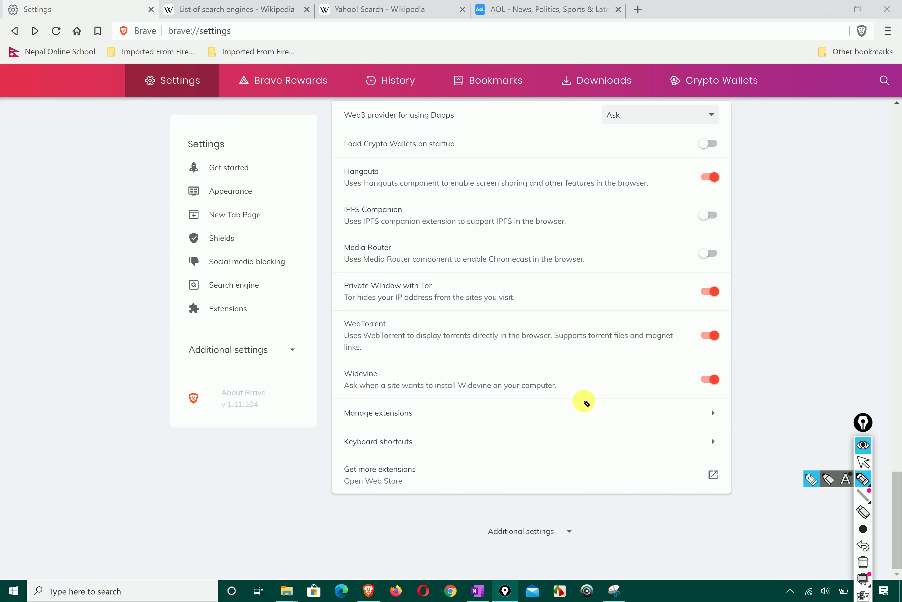
pyautogui.moveTo(497, 395)
pyautogui.mouseDown()
pyautogui.moveTo(328, 408)
pyautogui.moveTo(334, 477)
pyautogui.mouseUp()
pyautogui.moveTo(450, 543)
pyautogui.mouseDown()
pyautogui.moveTo(764, 488)
pyautogui.moveTo(641, 392)
pyautogui.moveTo(492, 395)
pyautogui.mouseUp()
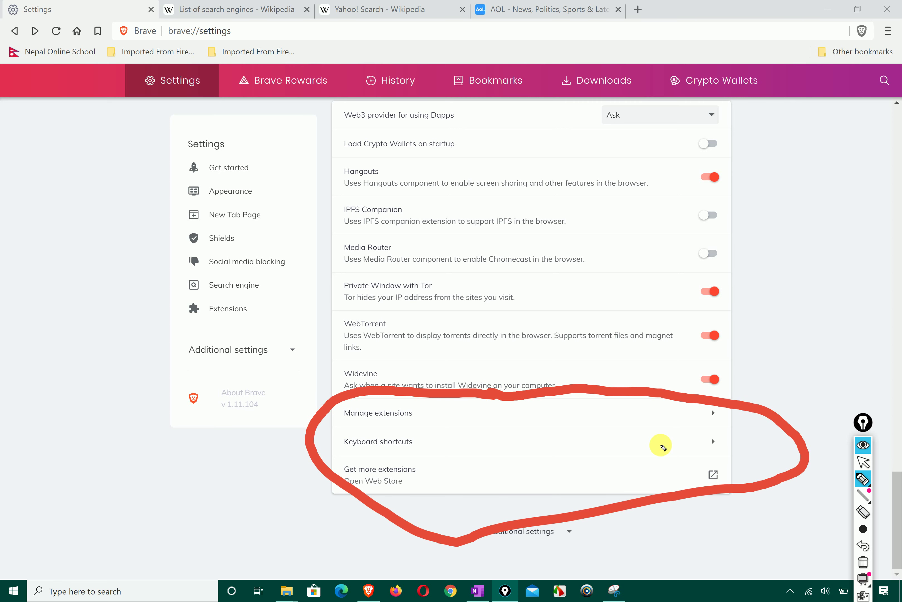
pyautogui.click(864, 462)
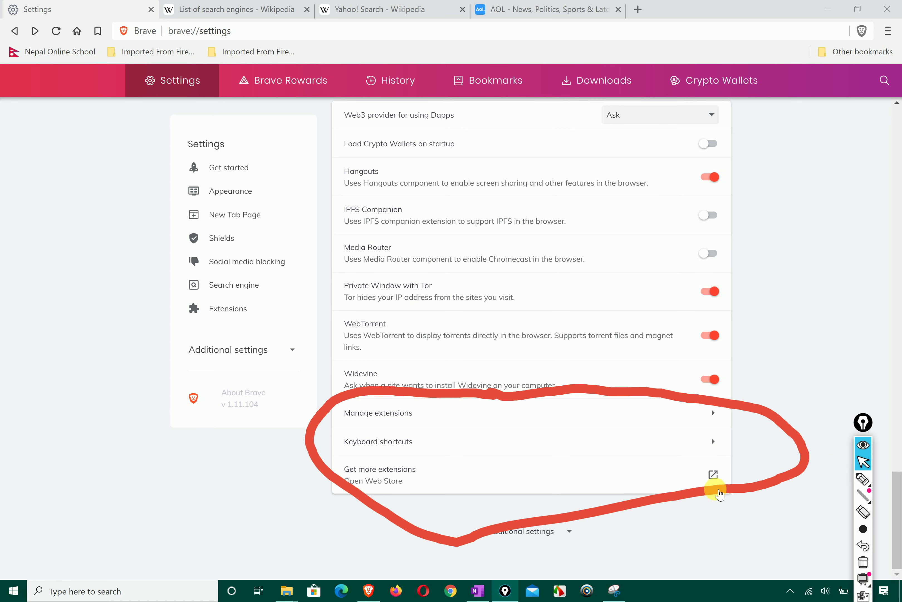
# Turn on Developer mode on the extensions' Keyboard shortcuts page, and view the Load unpacked folder selection without choosing a folder.
pyautogui.click(712, 439)
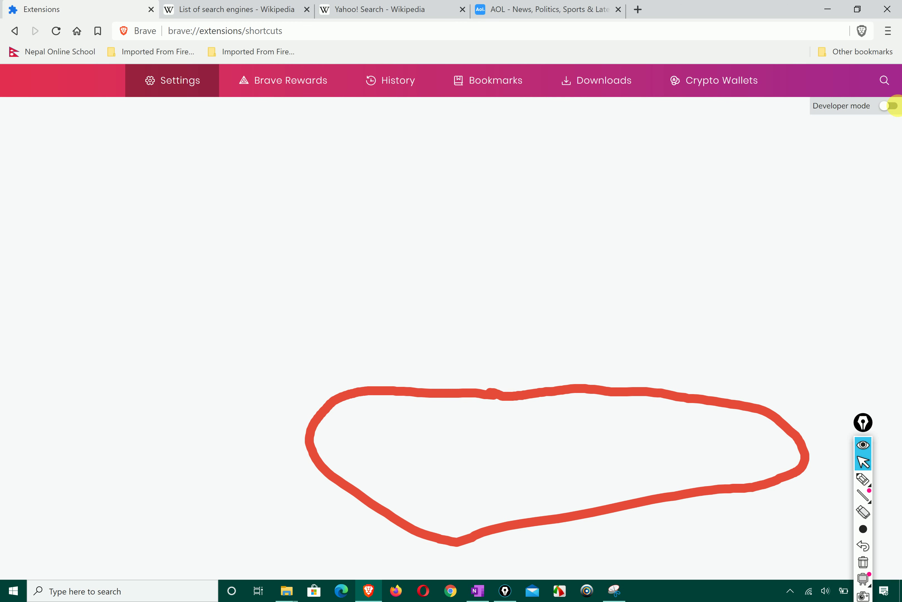
pyautogui.click(890, 105)
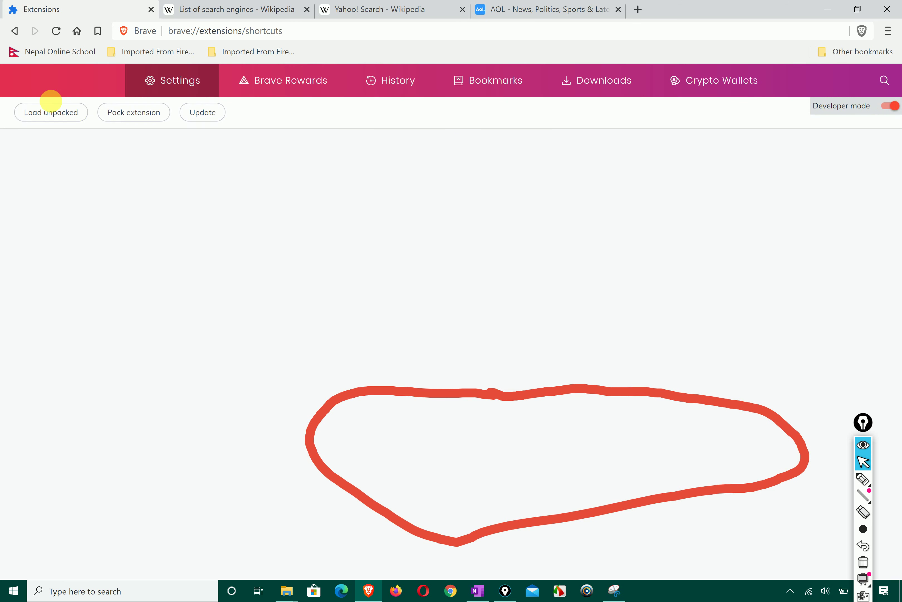
pyautogui.click(54, 112)
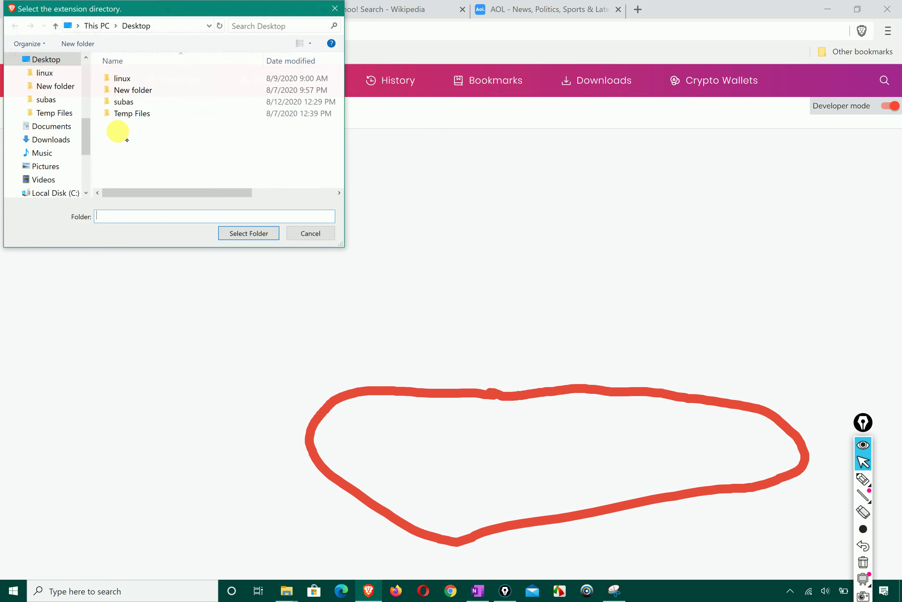
pyautogui.click(313, 235)
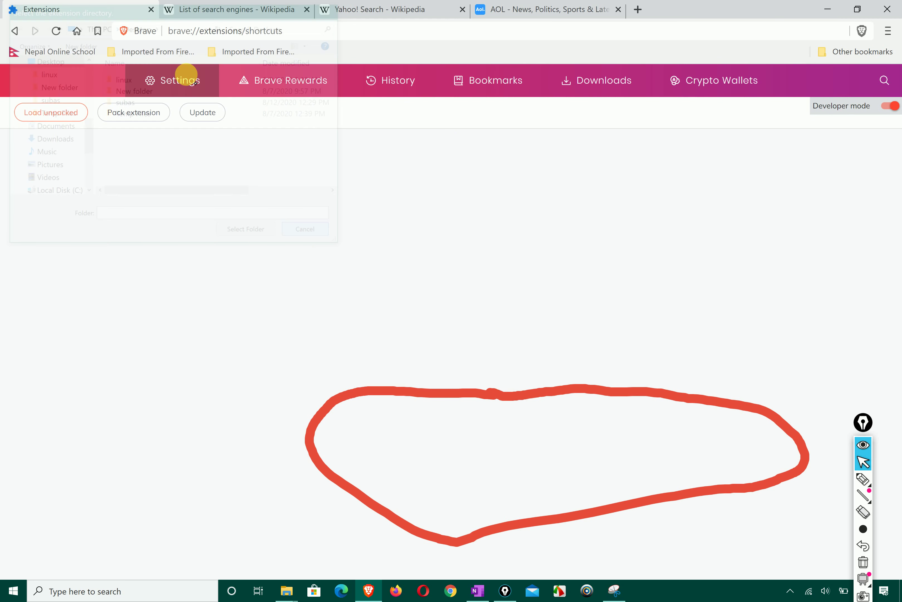
# Return to the Extensions settings, reopen the Keyboard shortcuts page, and update the extensions.
pyautogui.click(15, 31)
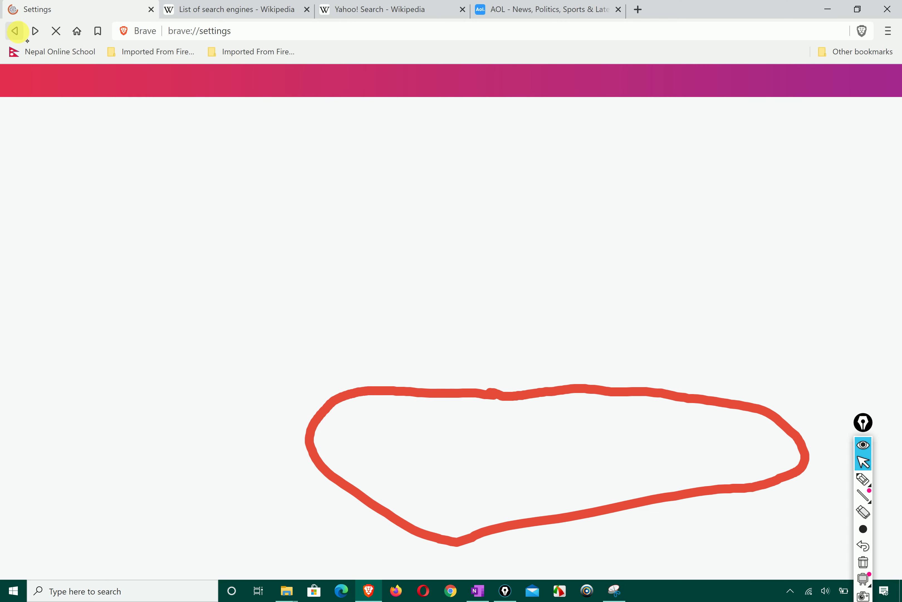
pyautogui.scroll(-10, 548, 437)
pyautogui.scroll(-15, 551, 440)
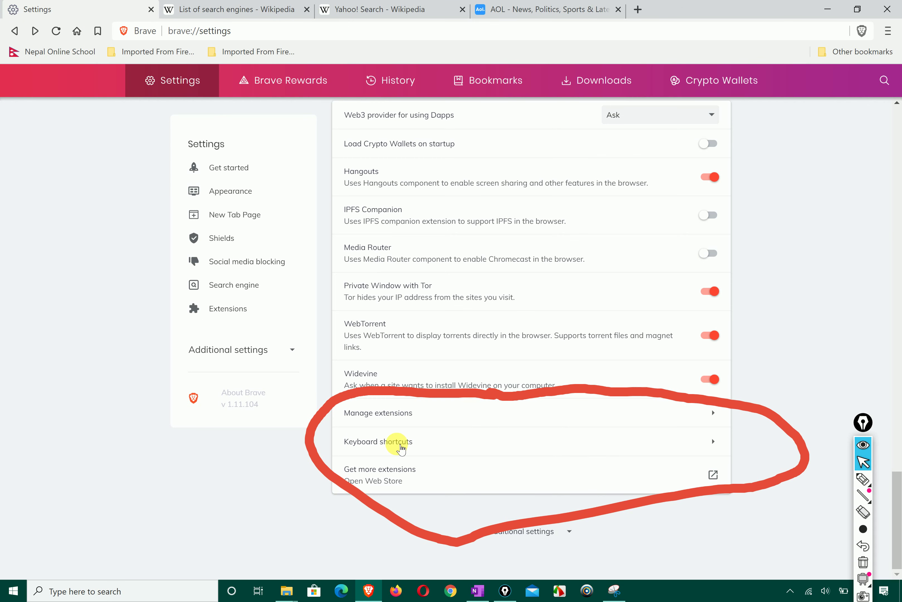
pyautogui.click(378, 444)
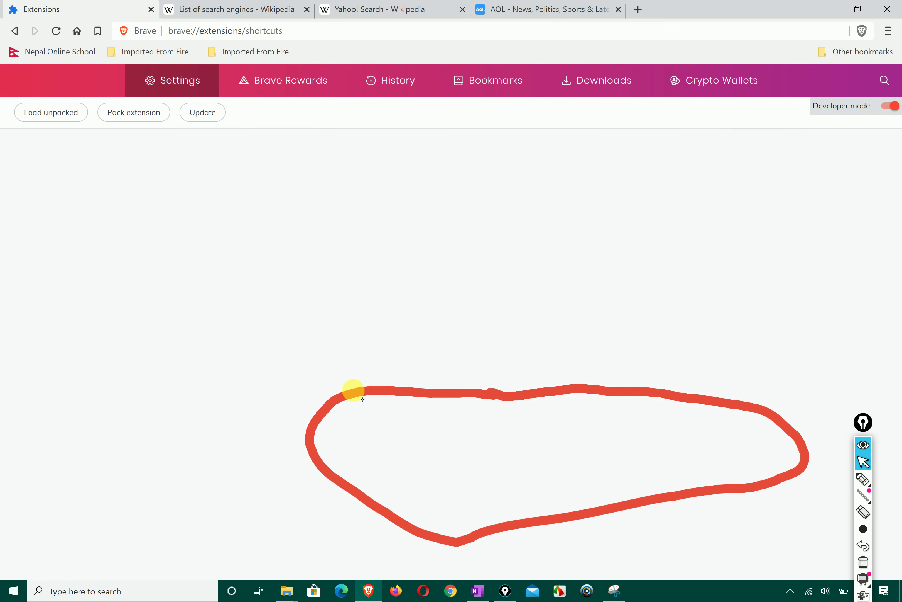
pyautogui.click(206, 116)
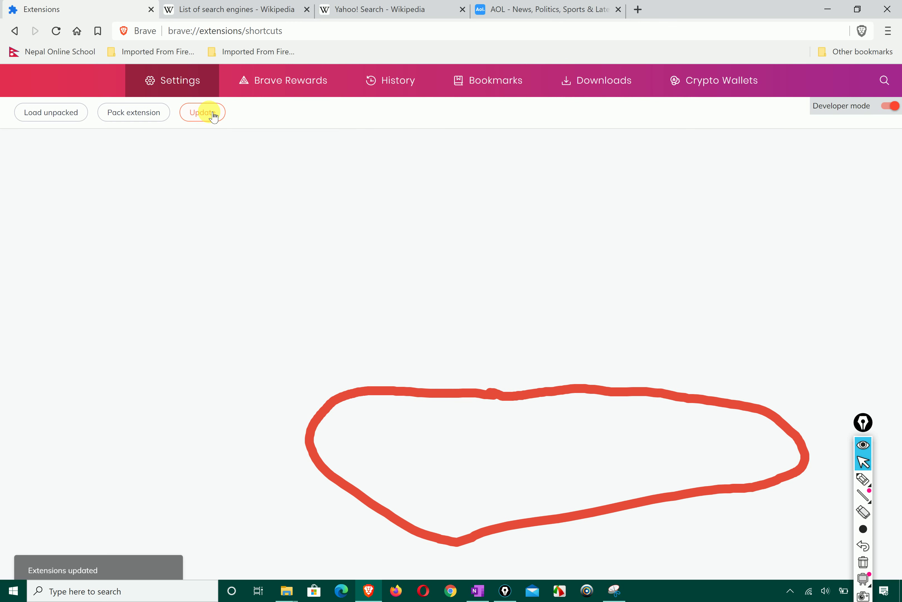
# View the Pack extension options, cancel without packing anything, and clear the red loop.
pyautogui.click(155, 115)
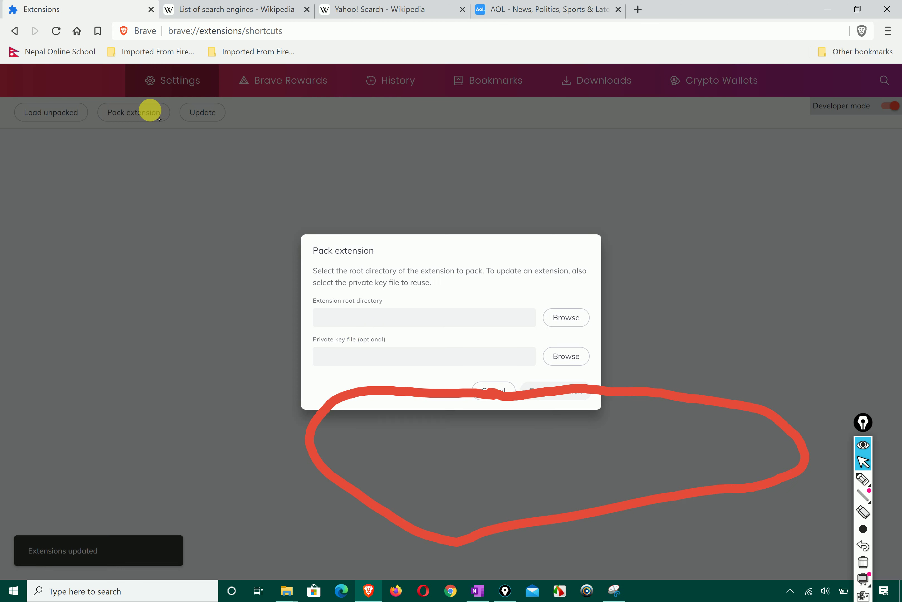
pyautogui.click(371, 323)
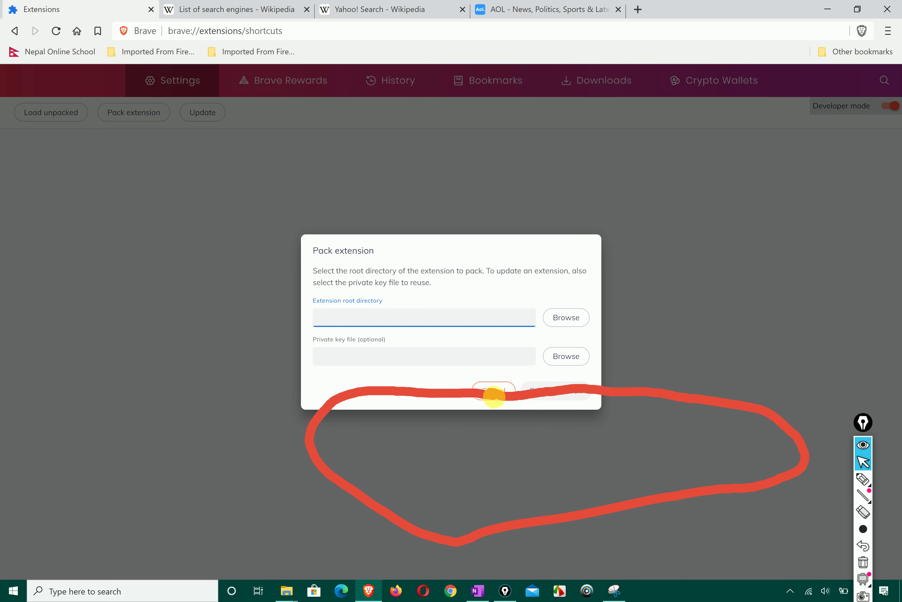
pyautogui.click(499, 395)
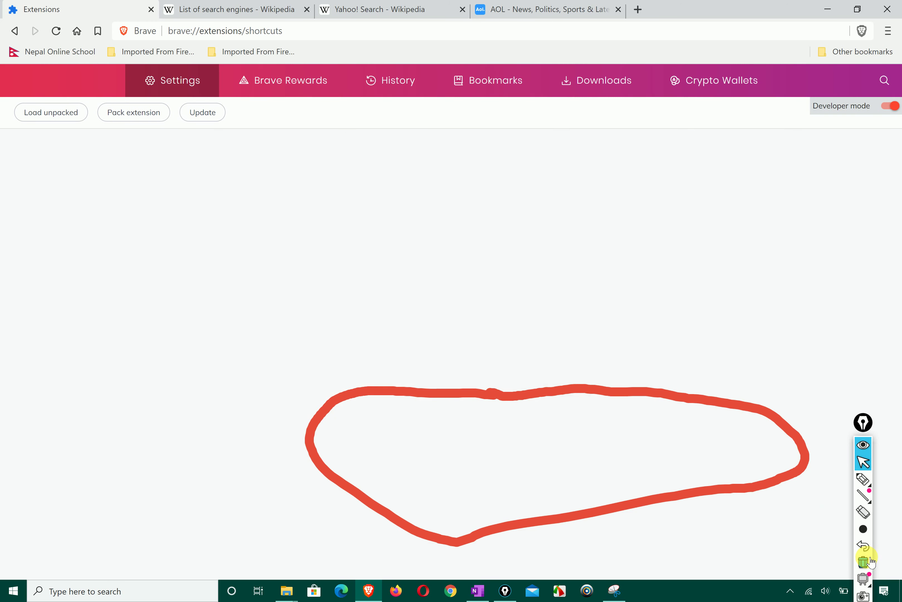
pyautogui.click(871, 561)
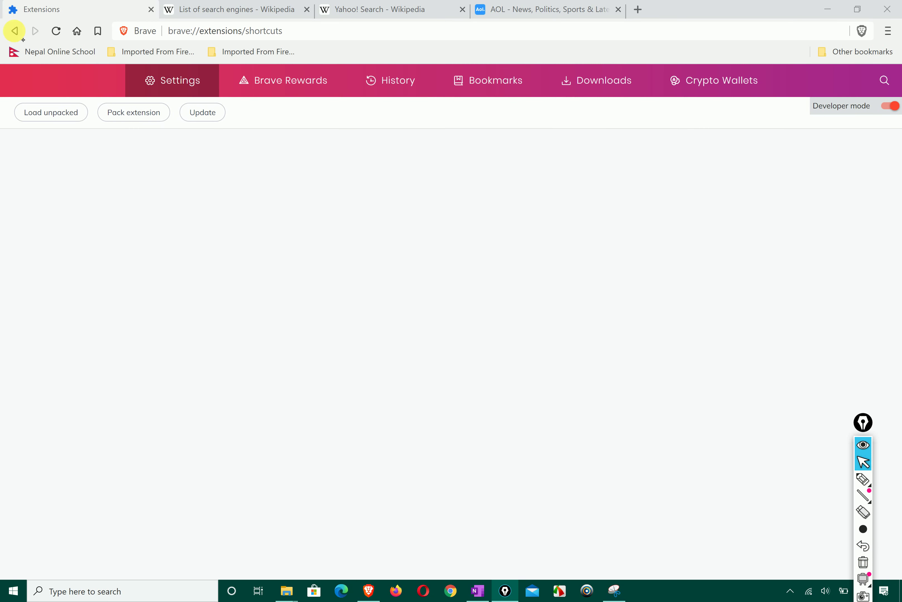
# Return to the Extensions settings and view the Manage extensions page.
pyautogui.click(14, 30)
pyautogui.scroll(-10, 308, 392)
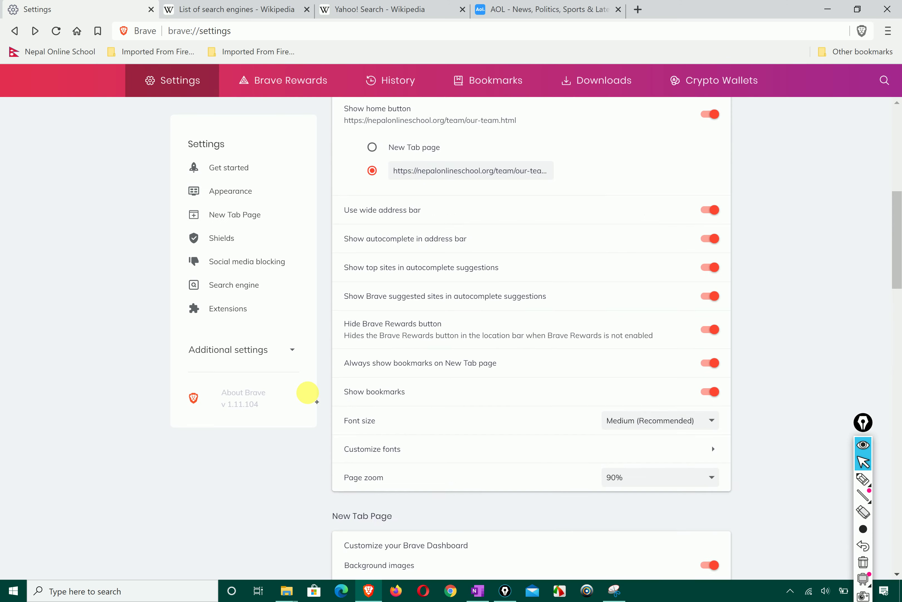
pyautogui.scroll(-15, 308, 392)
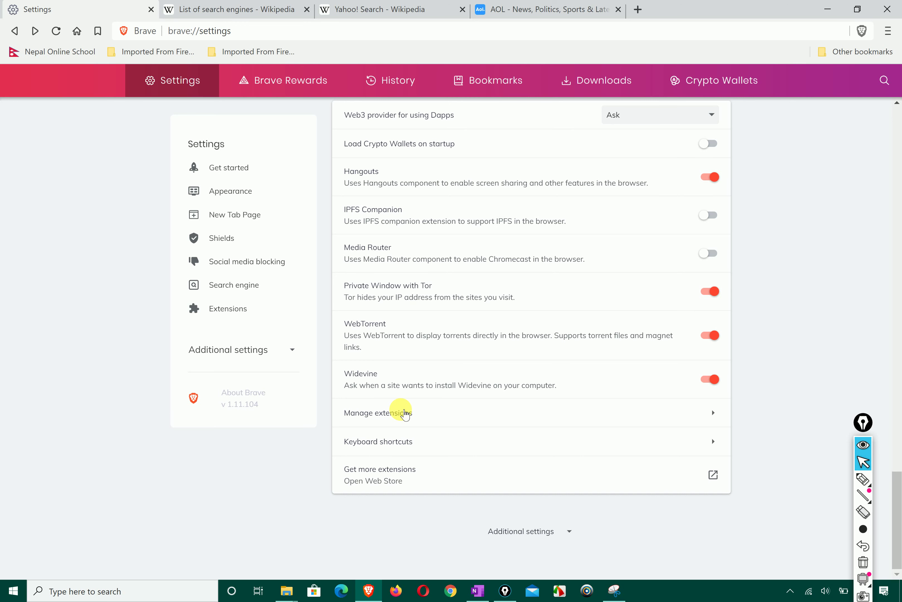
pyautogui.click(713, 412)
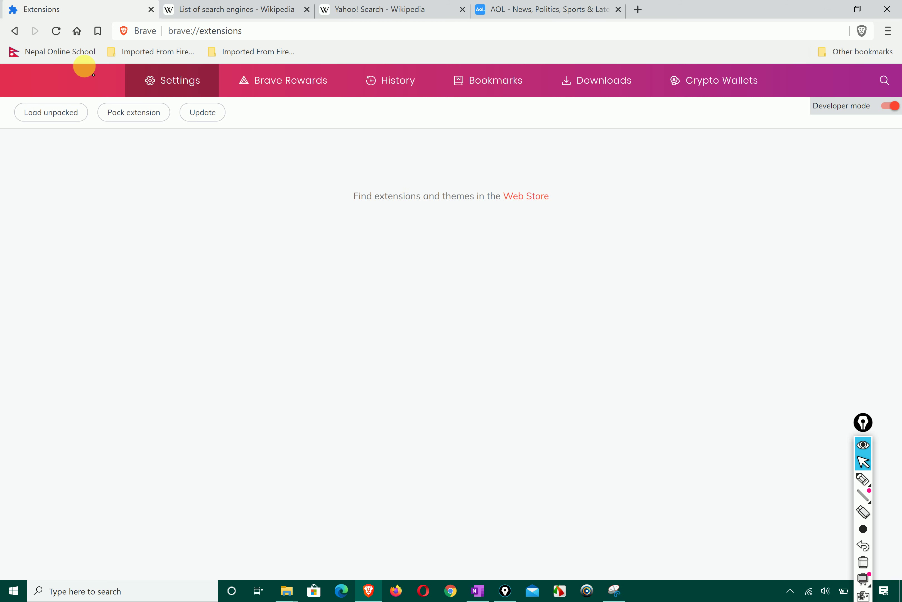
# Go back to the Extensions settings and open the Web Store through Get more extensions.
pyautogui.click(14, 30)
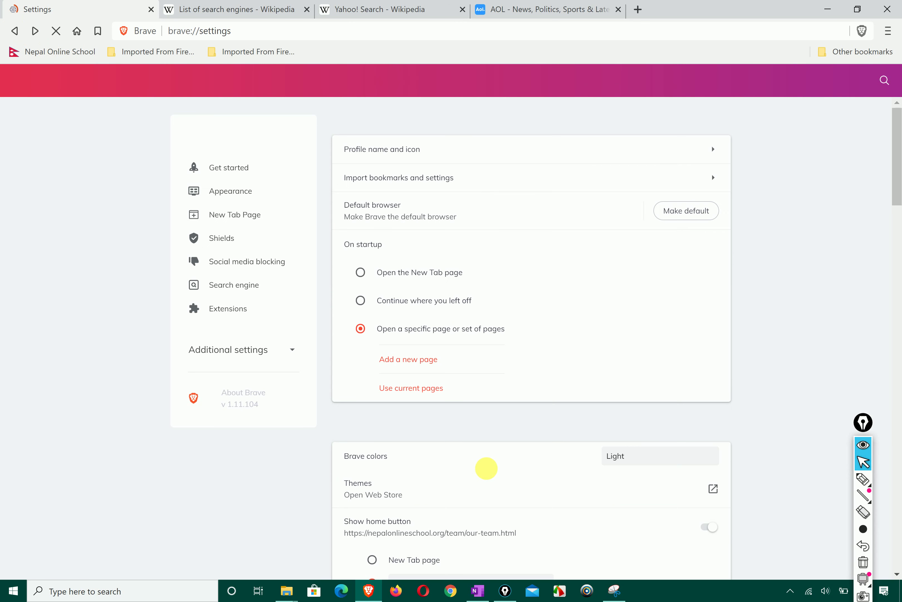
pyautogui.scroll(-10, 486, 468)
pyautogui.scroll(-20, 486, 468)
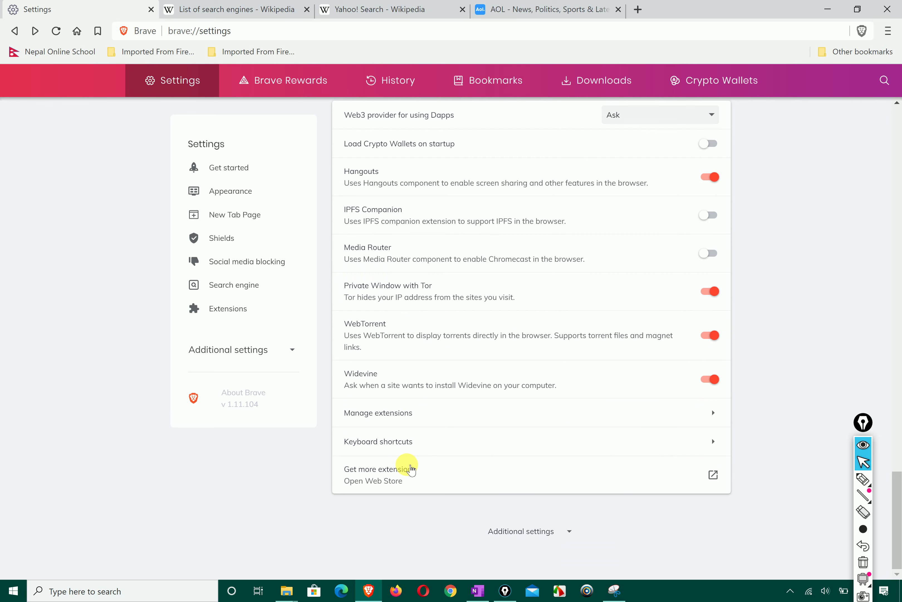
pyautogui.click(714, 474)
# Close the two Wikipedia tabs and the AOL tab, keeping the Settings and Chrome Web Store tabs.
pyautogui.click(442, 10)
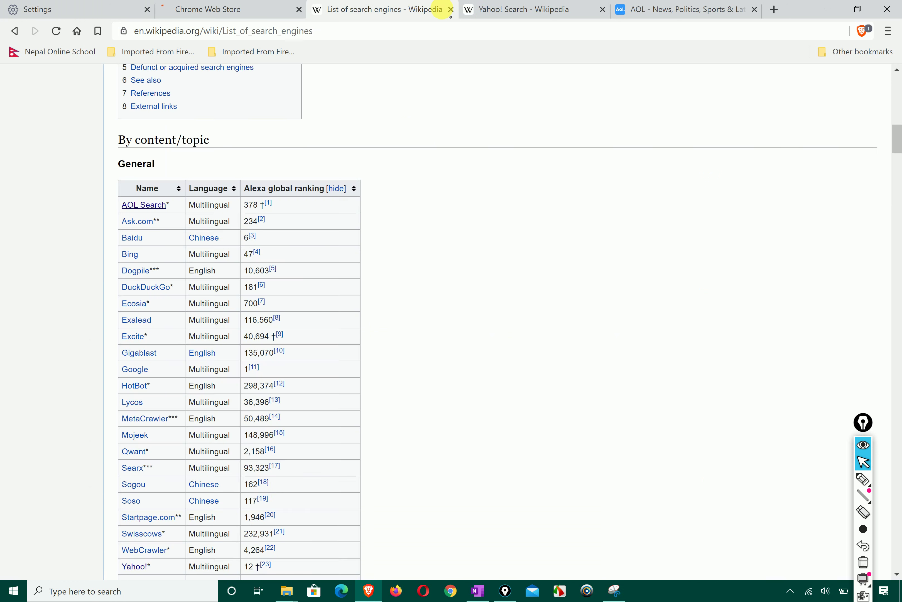
pyautogui.click(451, 9)
pyautogui.click(450, 9)
pyautogui.click(450, 9)
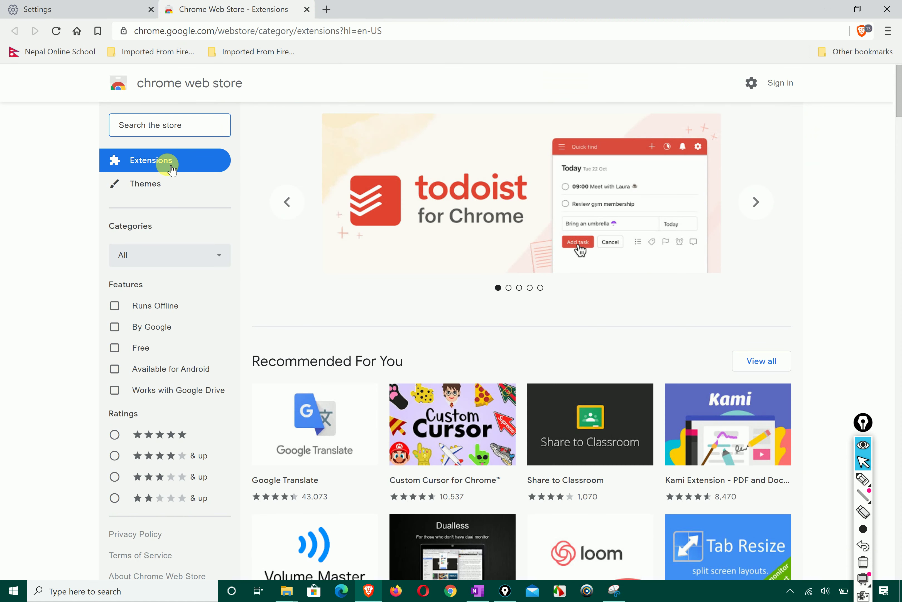
# Browse the themes in the Chrome Web Store and add the Oceanic theme to Brave.
pyautogui.click(151, 185)
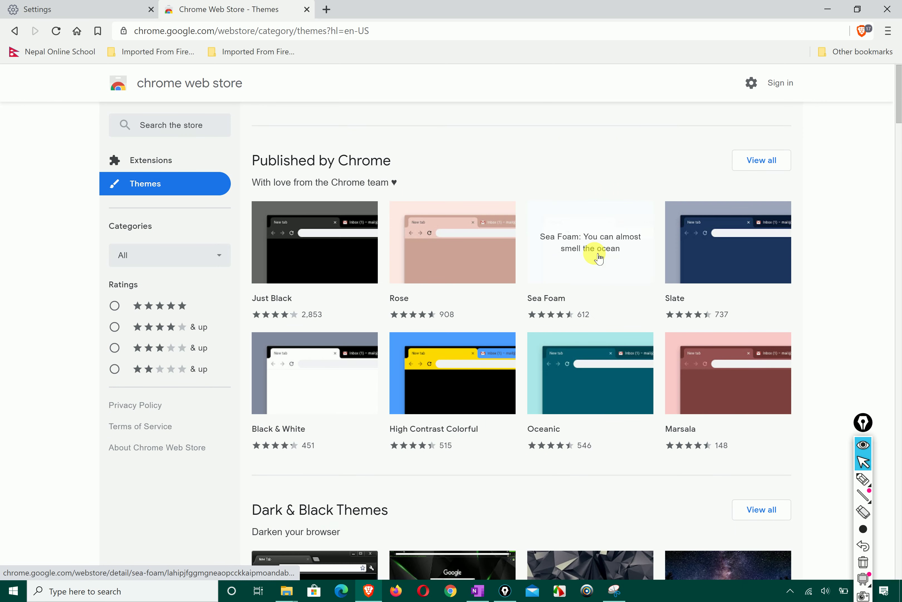
pyautogui.scroll(-4, 599, 259)
pyautogui.scroll(2, 596, 254)
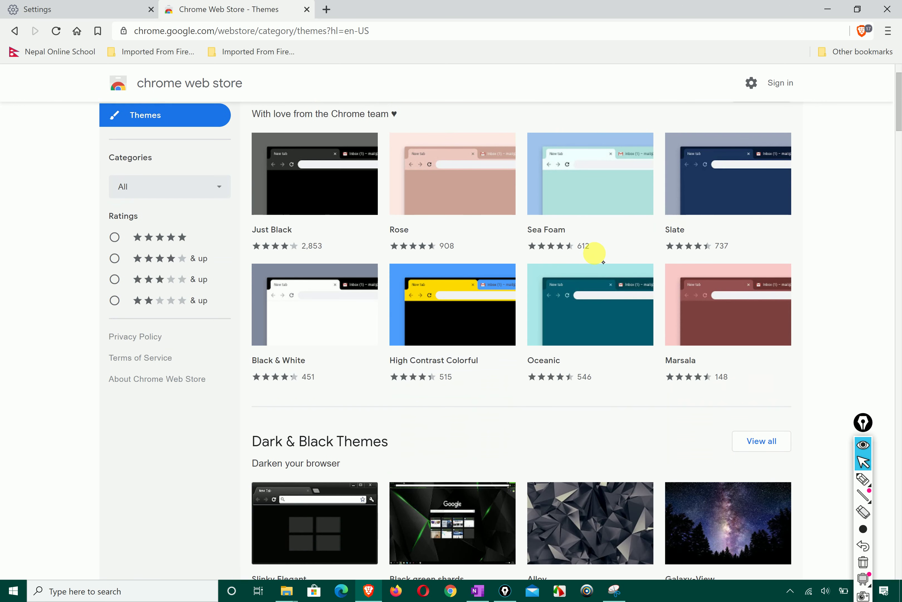
pyautogui.scroll(2, 603, 263)
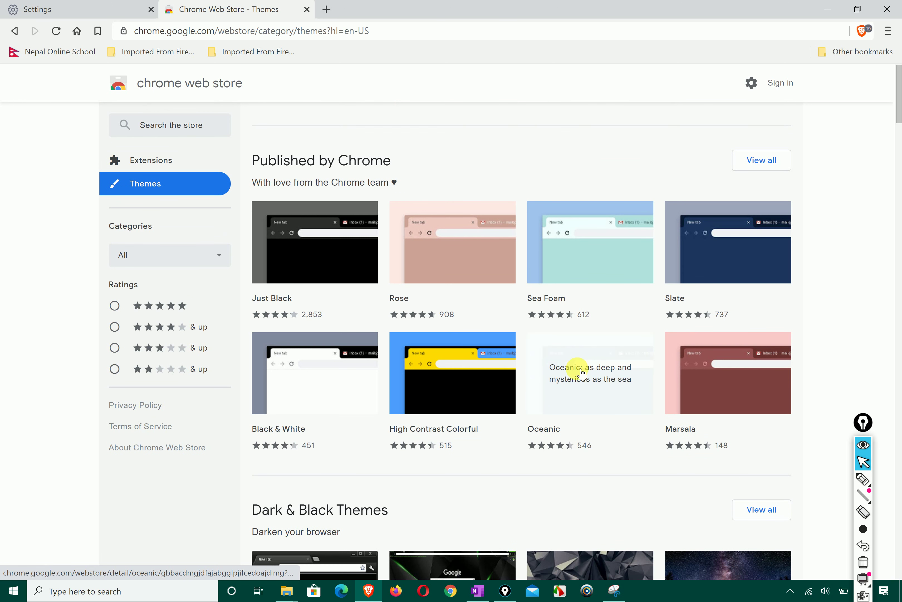
pyautogui.click(582, 374)
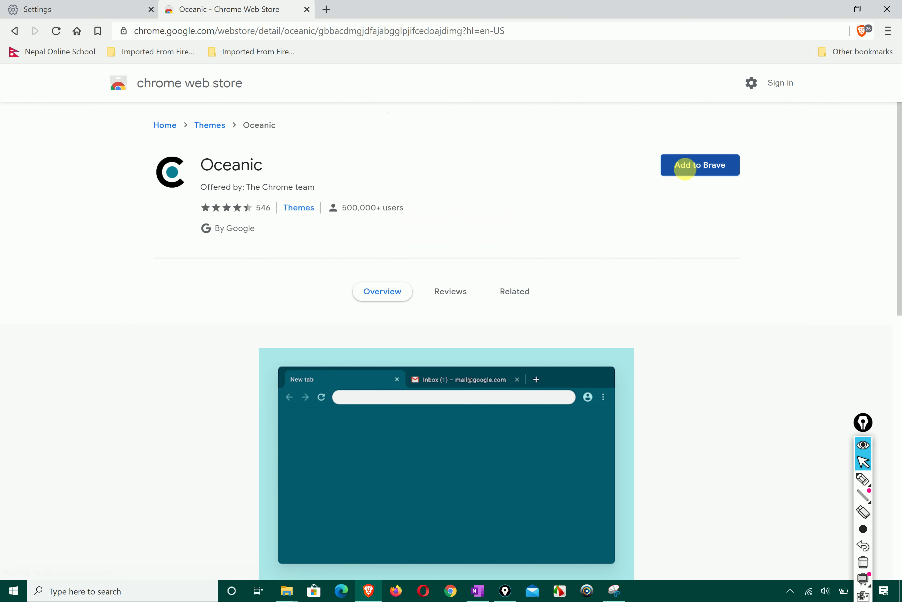
pyautogui.click(685, 169)
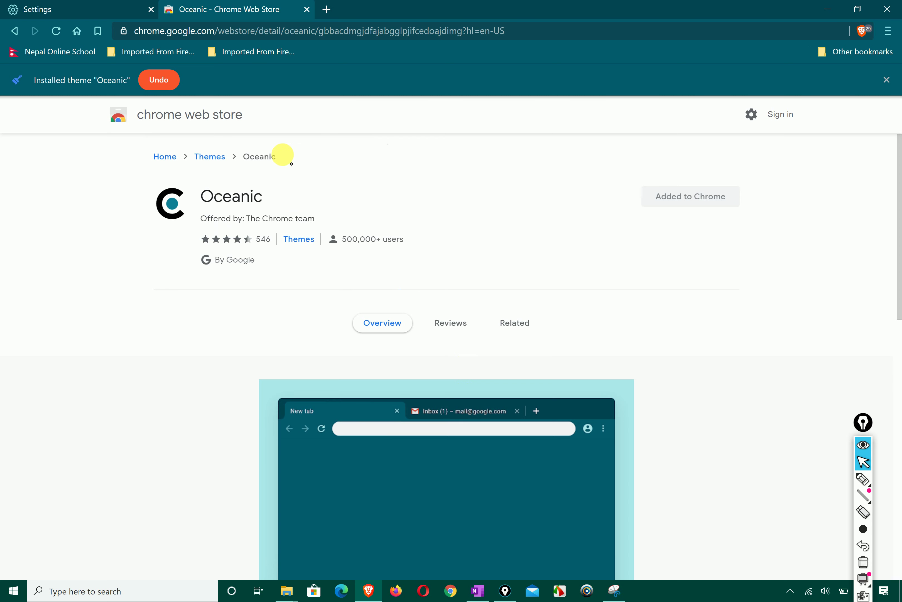
# In the Appearance settings, try Dark for Brave colors and switch back to Light.
pyautogui.click(124, 15)
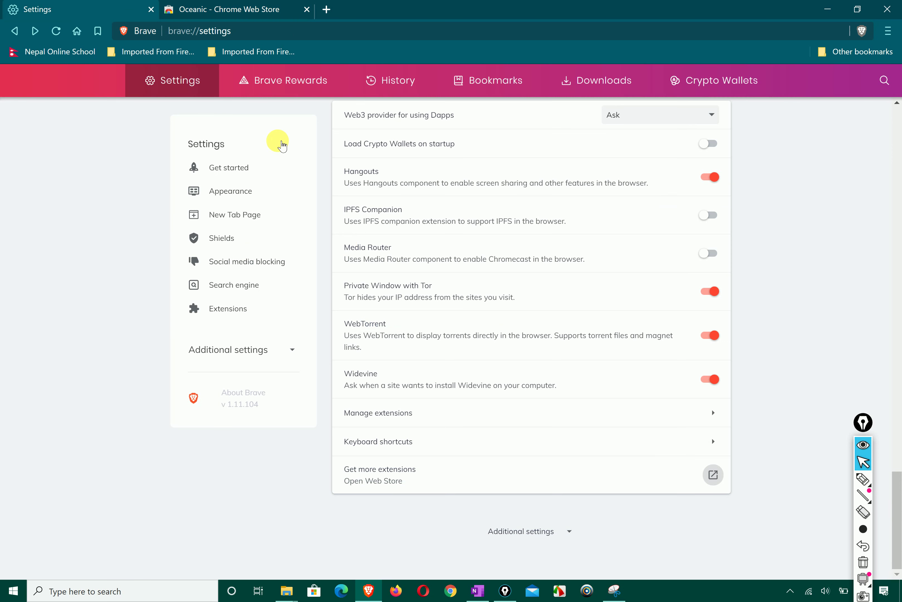
pyautogui.scroll(3, 291, 167)
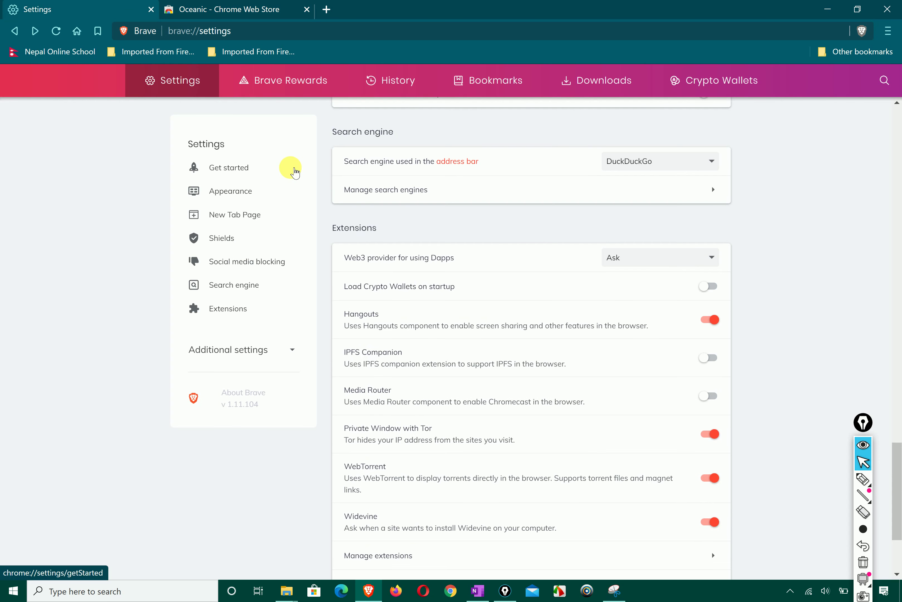
pyautogui.scroll(-1, 294, 172)
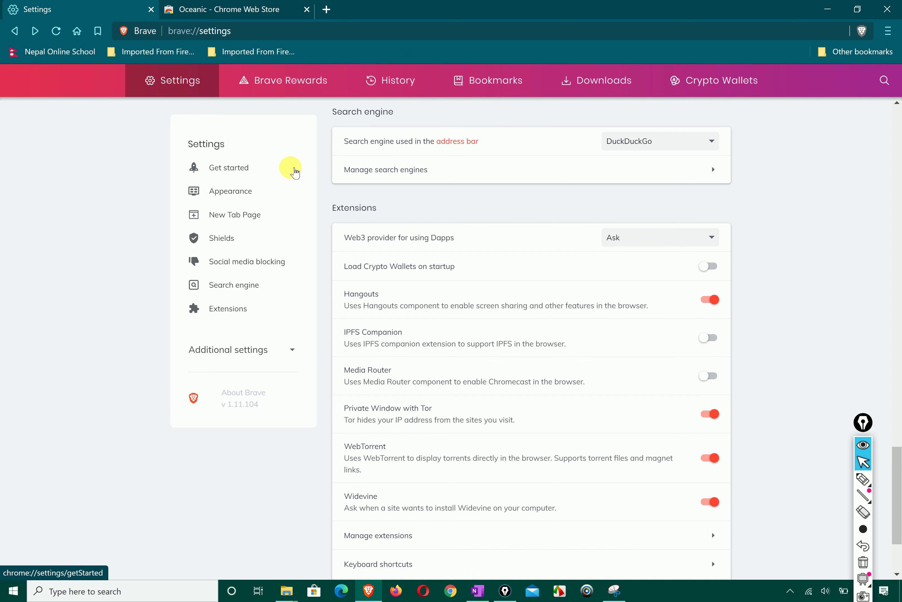
pyautogui.click(294, 172)
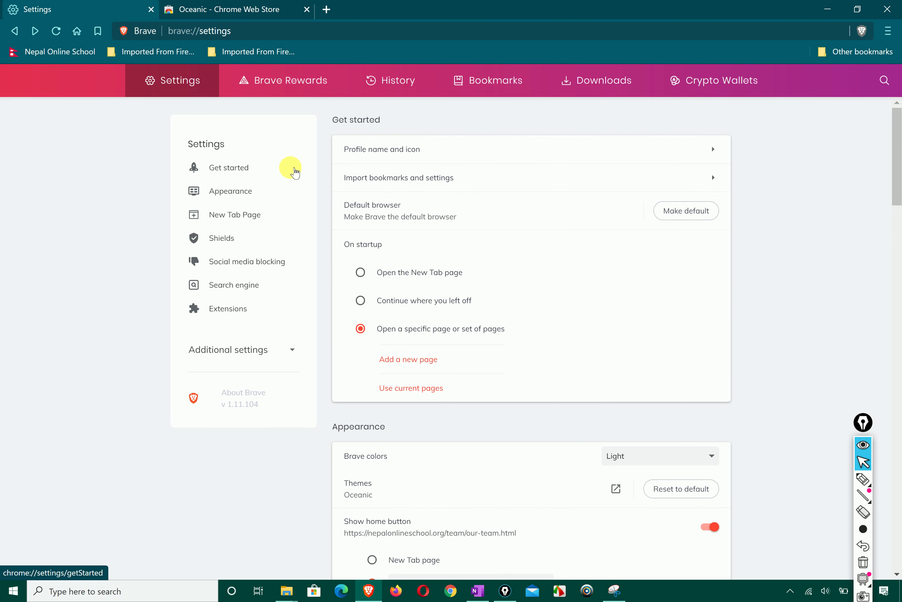
pyautogui.scroll(-3, 562, 321)
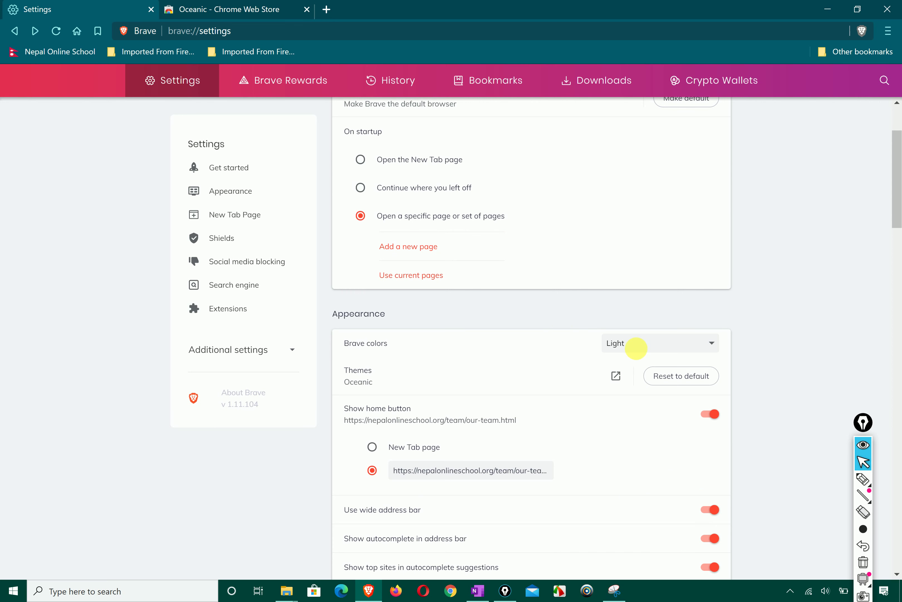
pyautogui.click(685, 346)
pyautogui.click(645, 382)
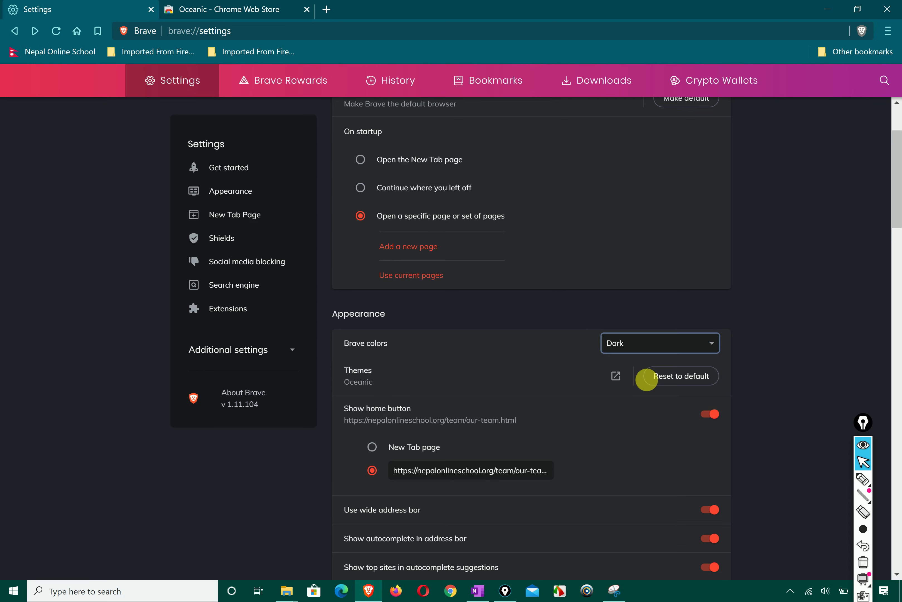
pyautogui.click(708, 343)
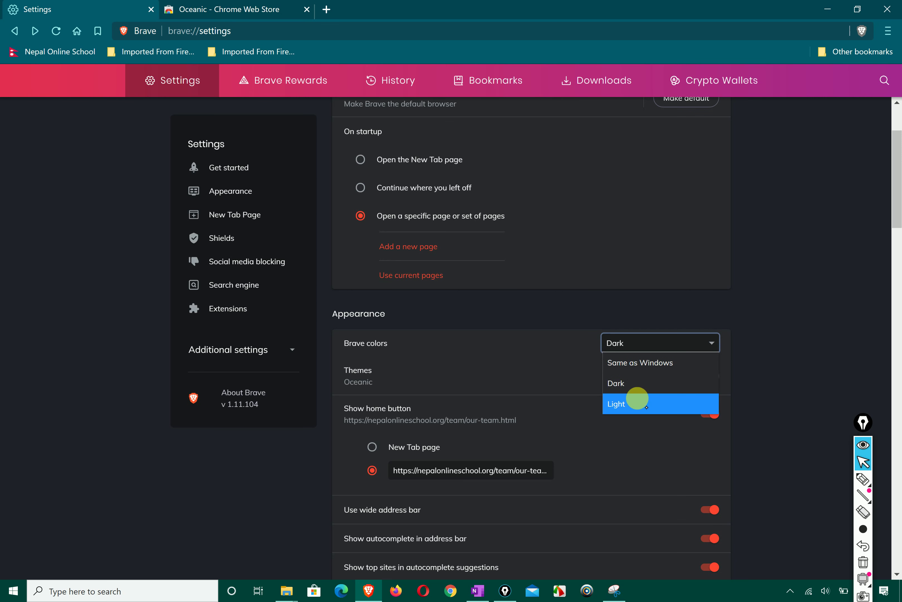
pyautogui.click(637, 402)
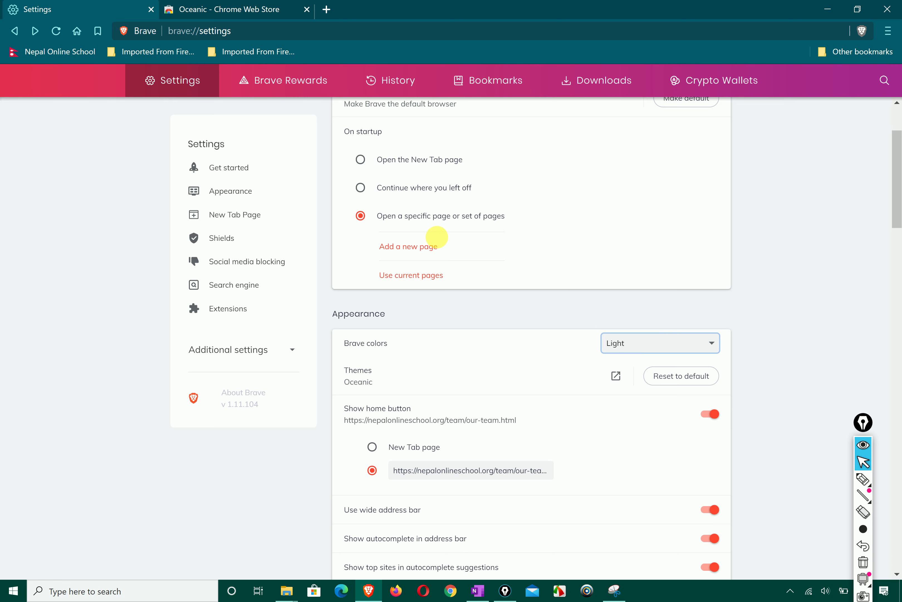
# Reset the browser theme from Oceanic to the default in the Appearance settings.
pyautogui.scroll(1, 441, 242)
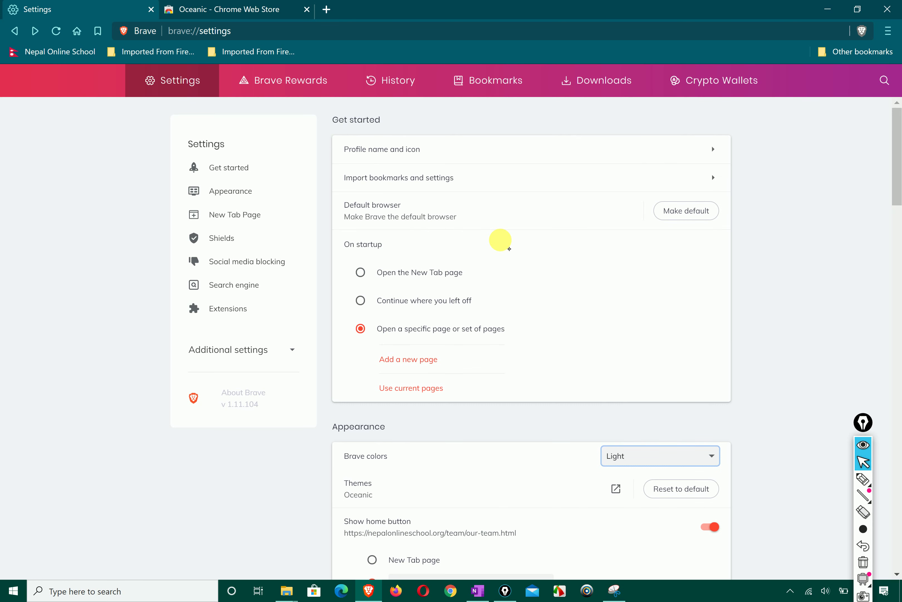
pyautogui.scroll(-5, 501, 240)
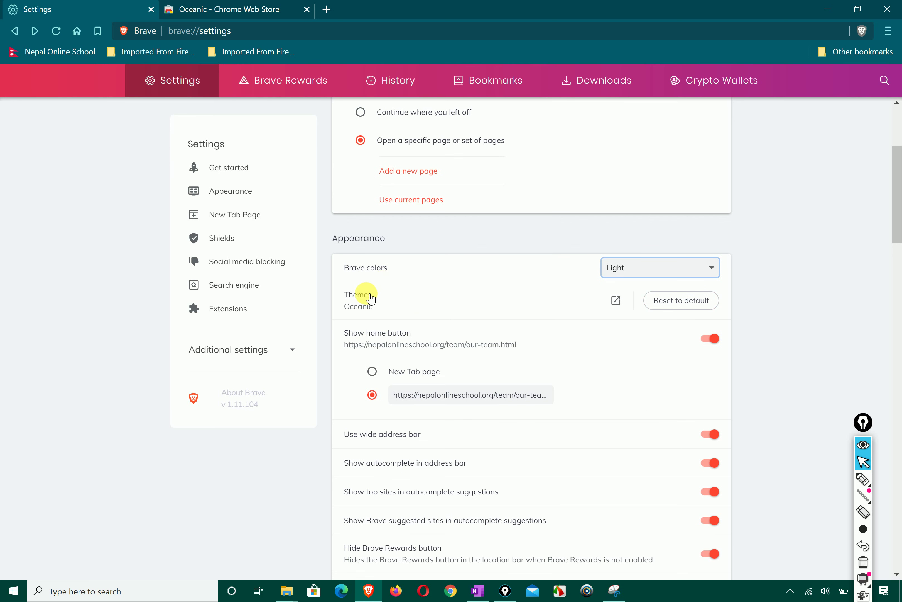
pyautogui.click(676, 301)
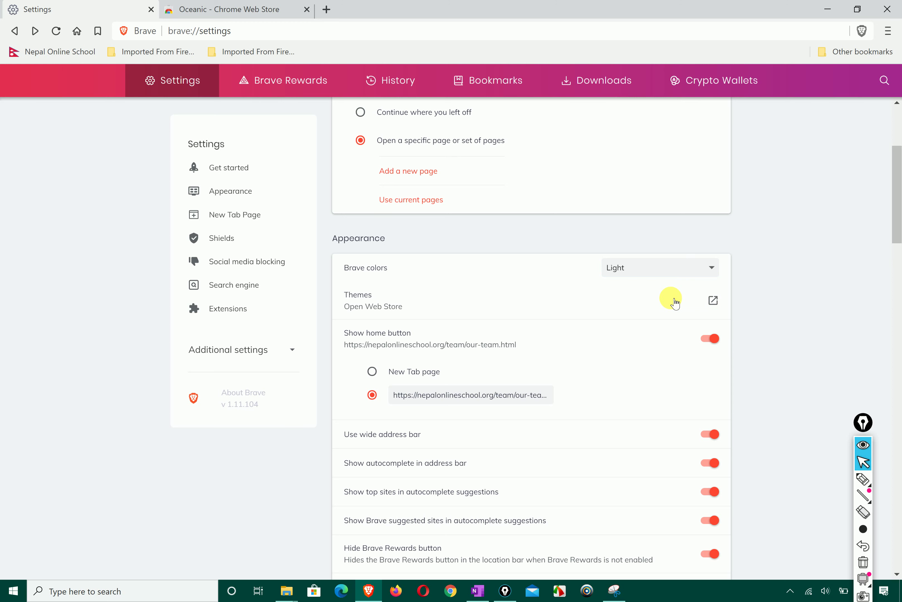
# Circle Manage extensions, Keyboard shortcuts and Get more extensions in red, clear the loop and collapse the drawing tools.
pyautogui.scroll(-20, 637, 312)
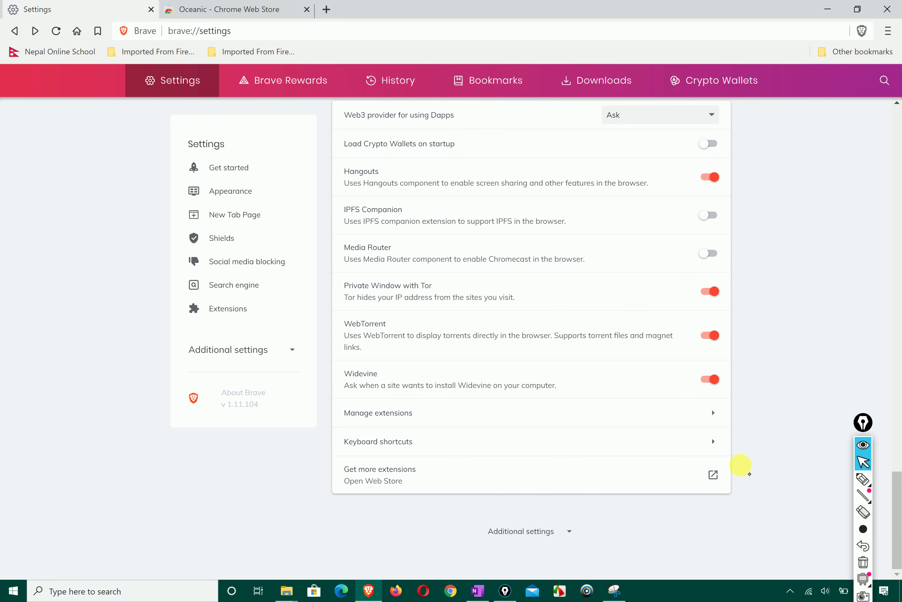
pyautogui.click(863, 479)
pyautogui.moveTo(748, 409)
pyautogui.mouseDown()
pyautogui.moveTo(381, 401)
pyautogui.moveTo(336, 408)
pyautogui.moveTo(314, 478)
pyautogui.moveTo(525, 562)
pyautogui.mouseUp()
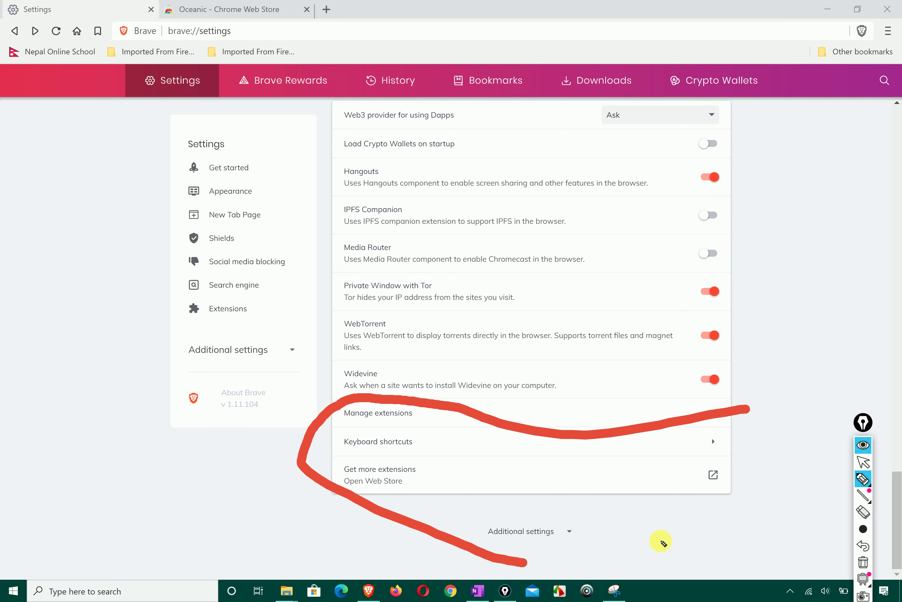
pyautogui.moveTo(663, 543)
pyautogui.mouseDown()
pyautogui.moveTo(820, 435)
pyautogui.moveTo(706, 392)
pyautogui.mouseUp()
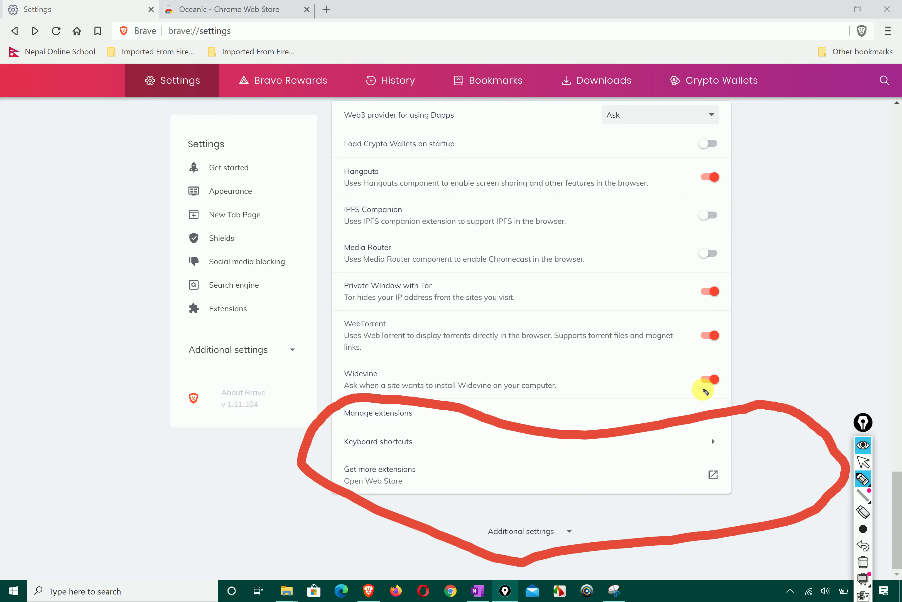
pyautogui.click(863, 549)
pyautogui.click(863, 444)
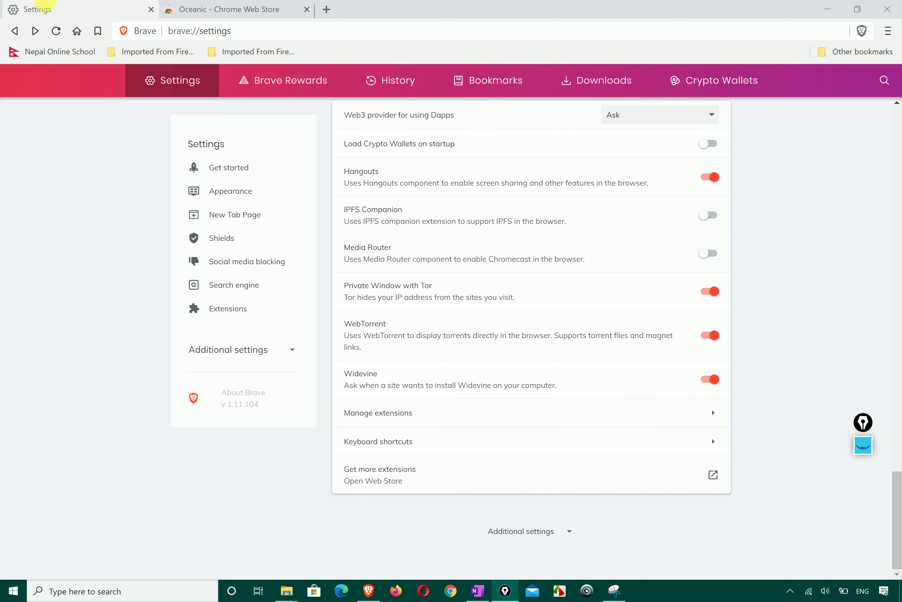
# Close the Oceanic theme's store page and reopen the Web Store through Get more extensions.
pyautogui.click(202, 11)
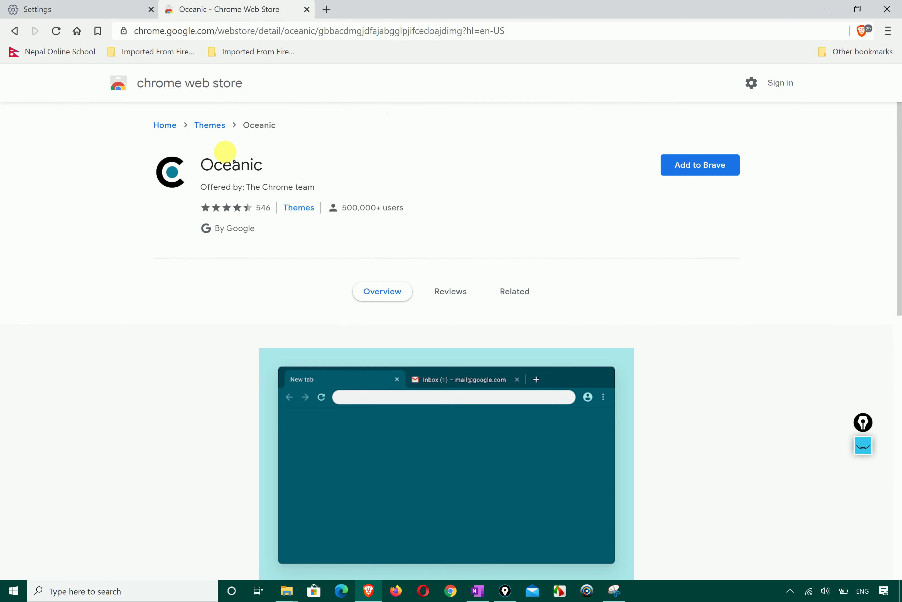
pyautogui.hotkey('ctrl', 'w')
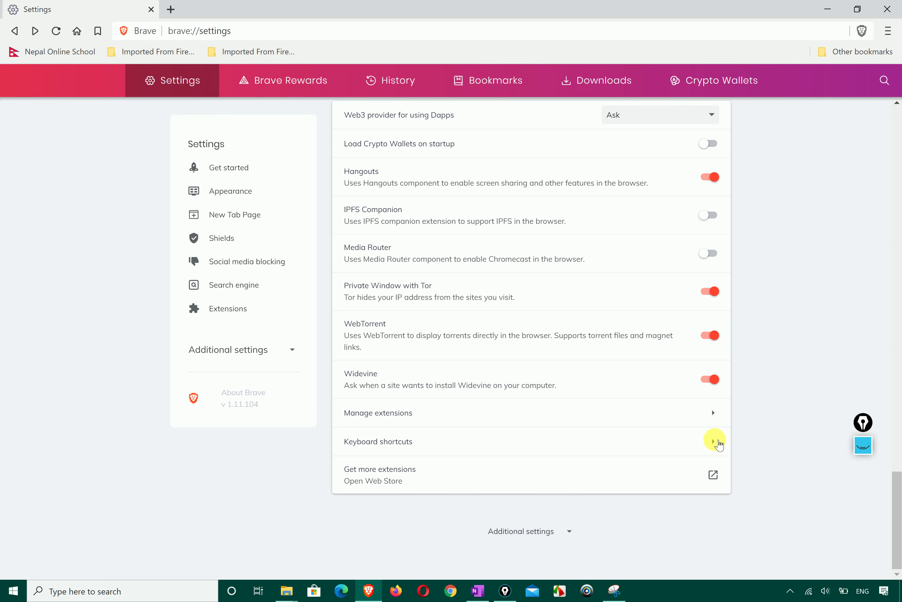
pyautogui.click(724, 475)
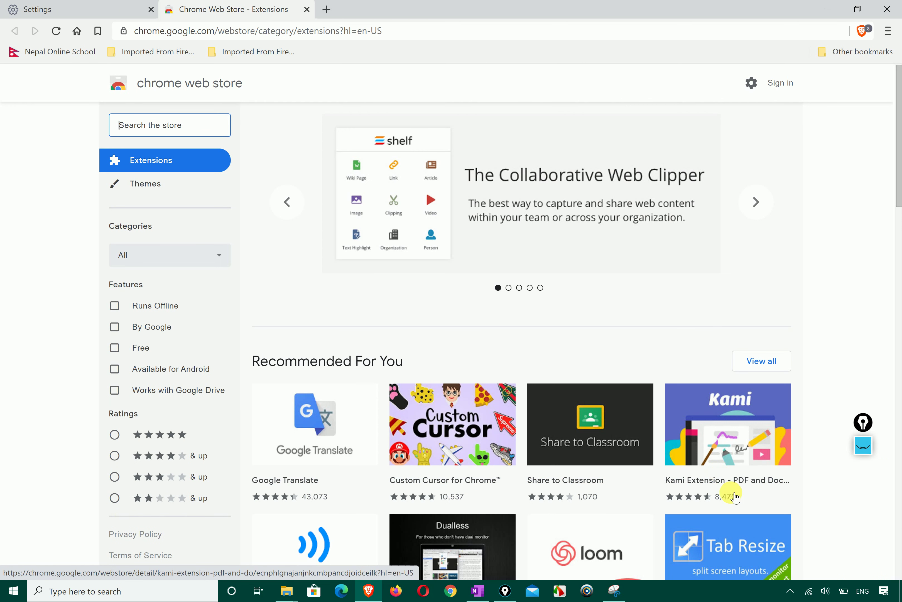
# Examine the extension categories offered on the Chrome Web Store's Extensions page.
pyautogui.scroll(-5, 652, 468)
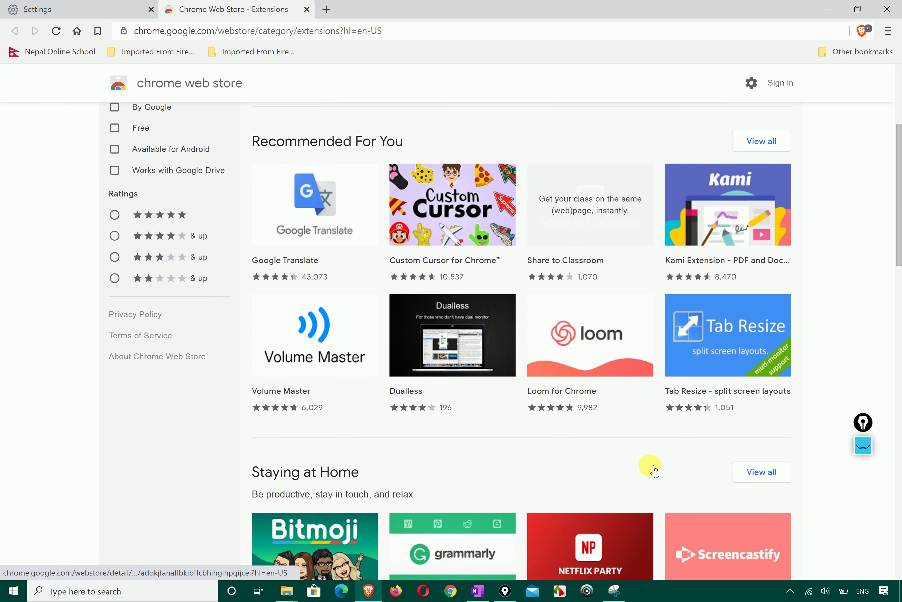
pyautogui.scroll(-9, 654, 469)
pyautogui.scroll(13, 650, 465)
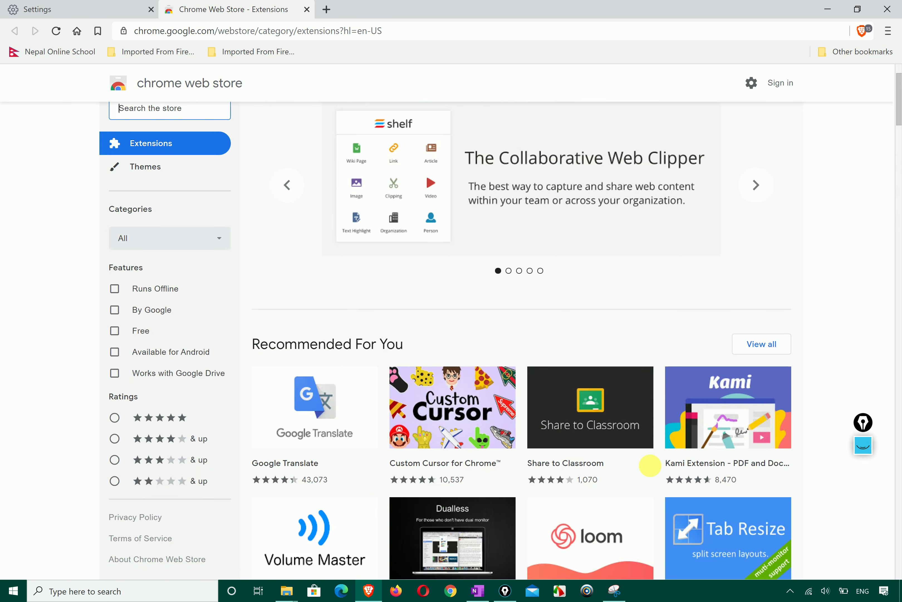
pyautogui.scroll(-20, 643, 258)
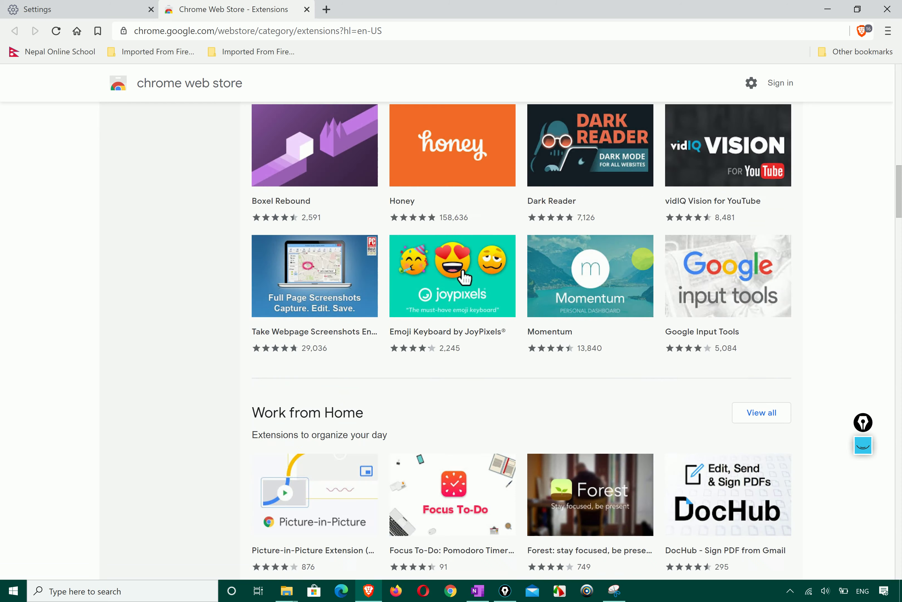
pyautogui.scroll(-20, 641, 258)
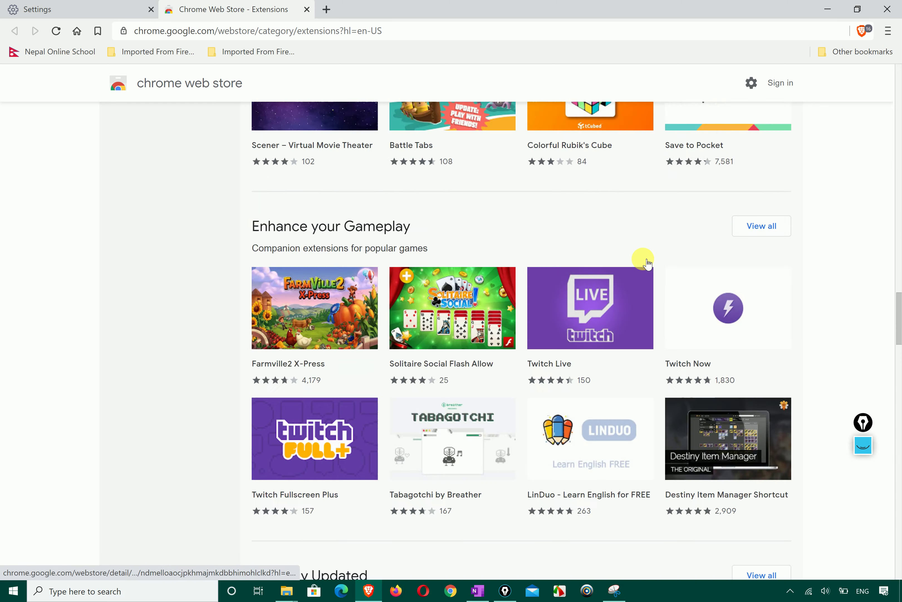
pyautogui.scroll(-15, 648, 264)
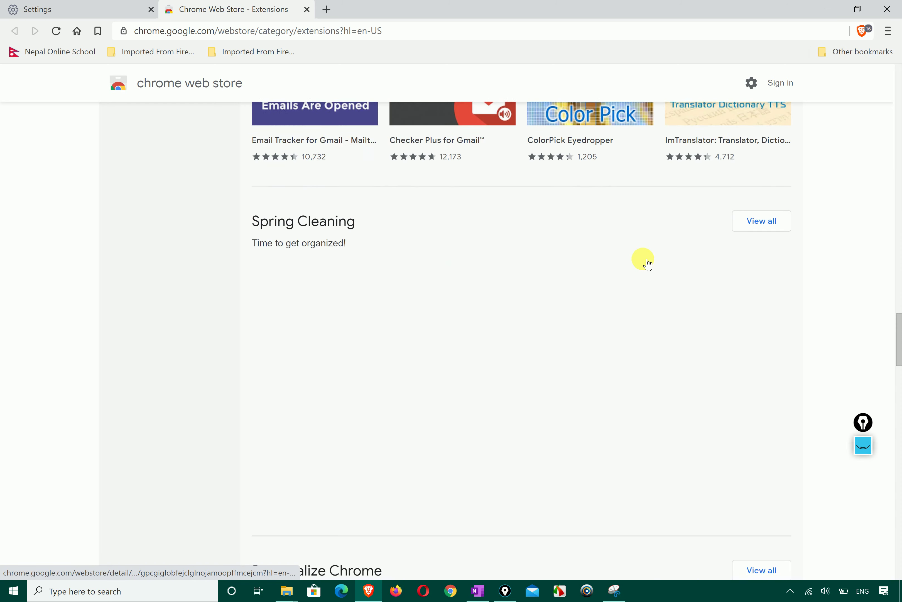
# Search the Chrome Web Store for "downloader".
pyautogui.scroll(20, 644, 260)
pyautogui.scroll(-2, 601, 244)
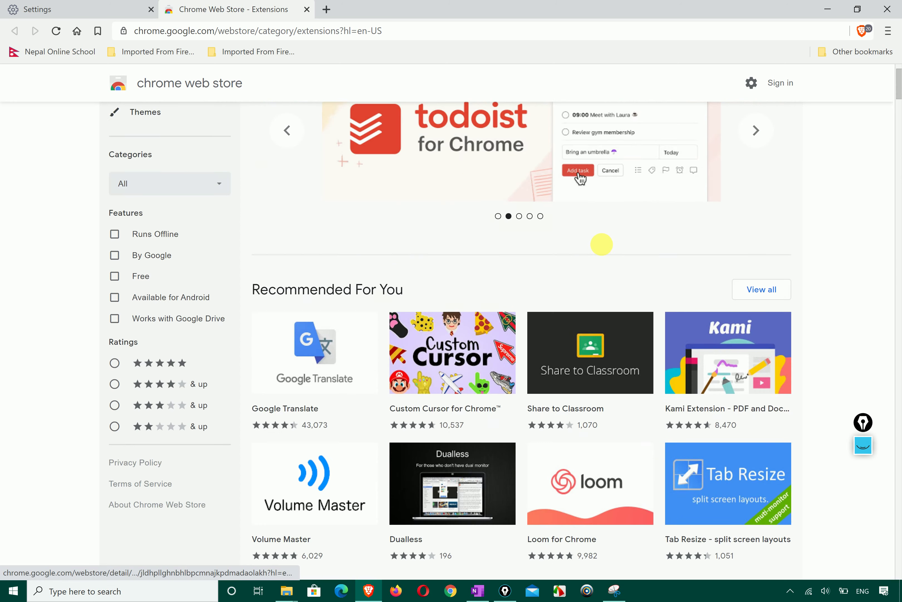
pyautogui.scroll(2, 601, 244)
pyautogui.click(143, 125)
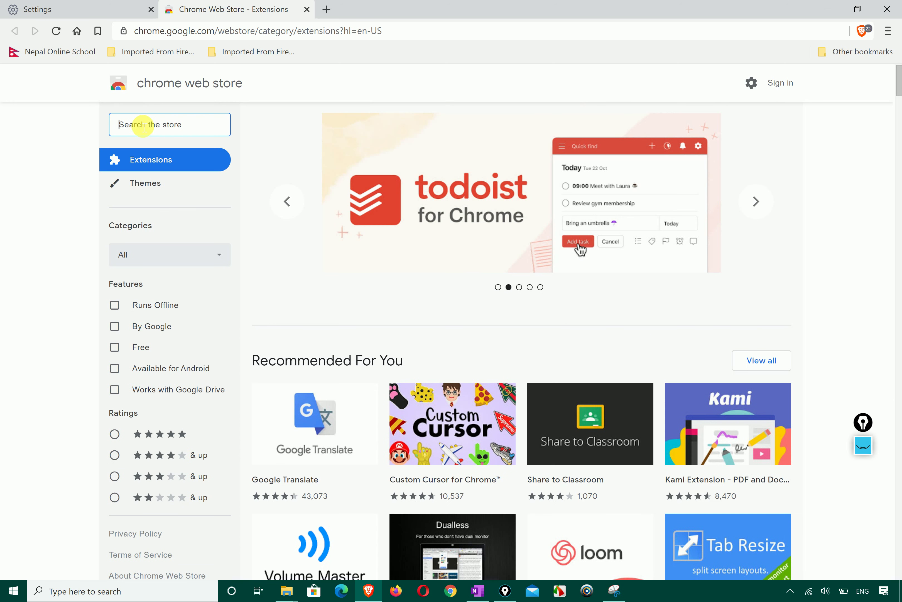
pyautogui.write('dow')
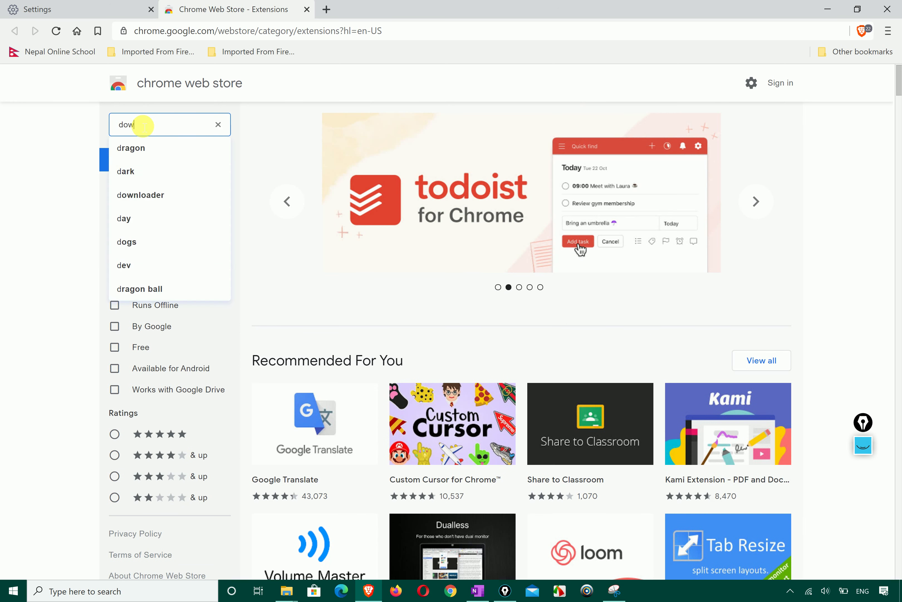
pyautogui.write('nloader')
pyautogui.press('Return')
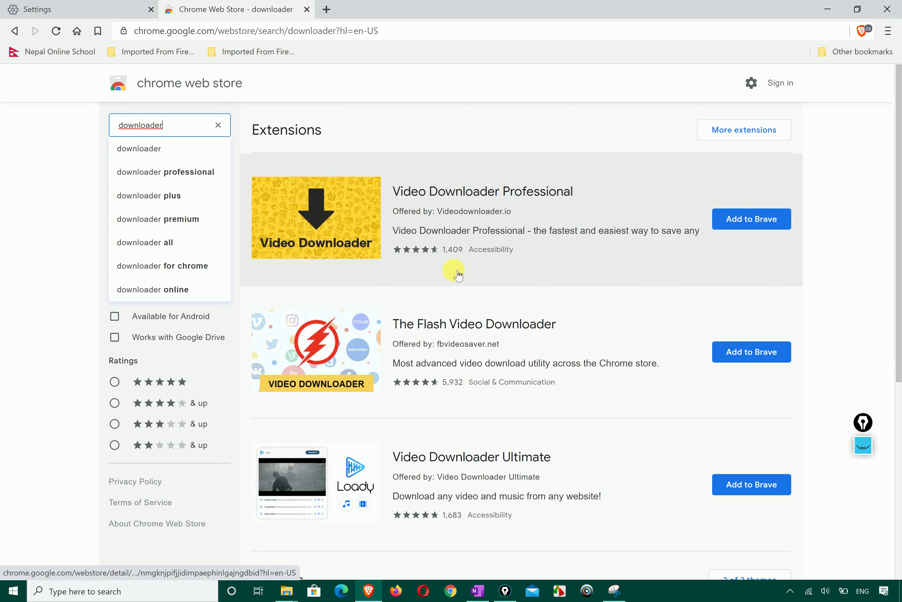
# Circle the review counts of The Flash Video Downloader and Video Downloader Ultimate in red, and clear the drawings.
pyautogui.scroll(-2, 494, 342)
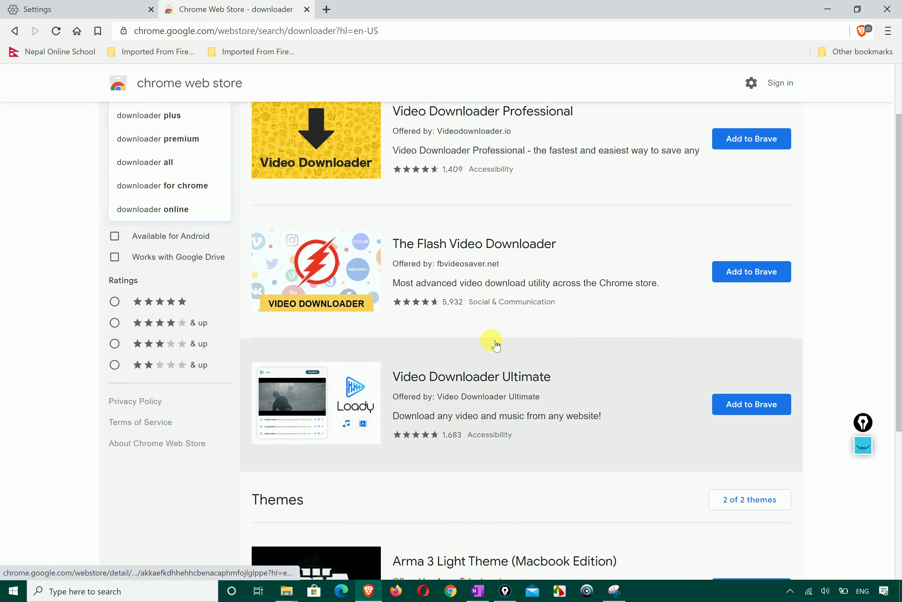
pyautogui.scroll(2, 497, 345)
pyautogui.scroll(-3, 493, 343)
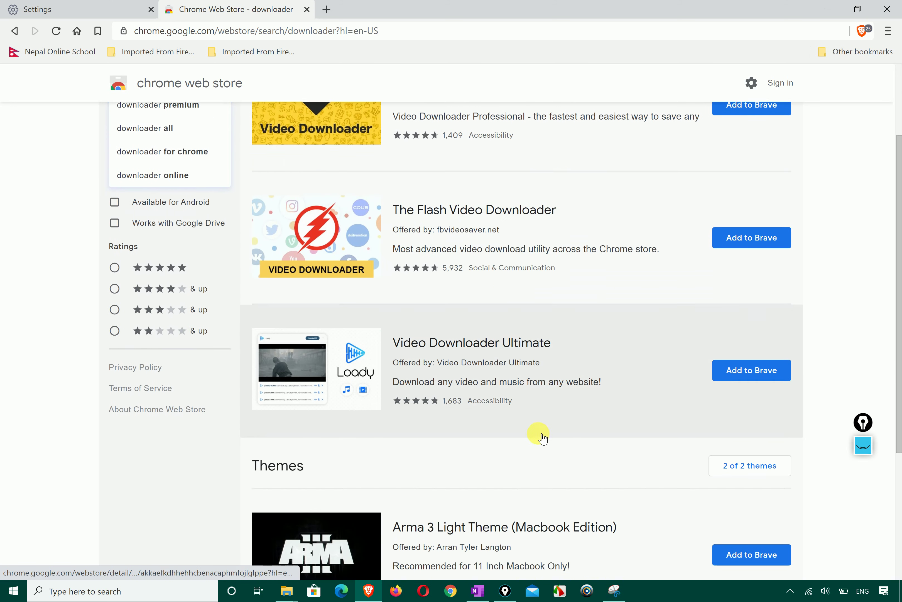
pyautogui.scroll(-3, 543, 439)
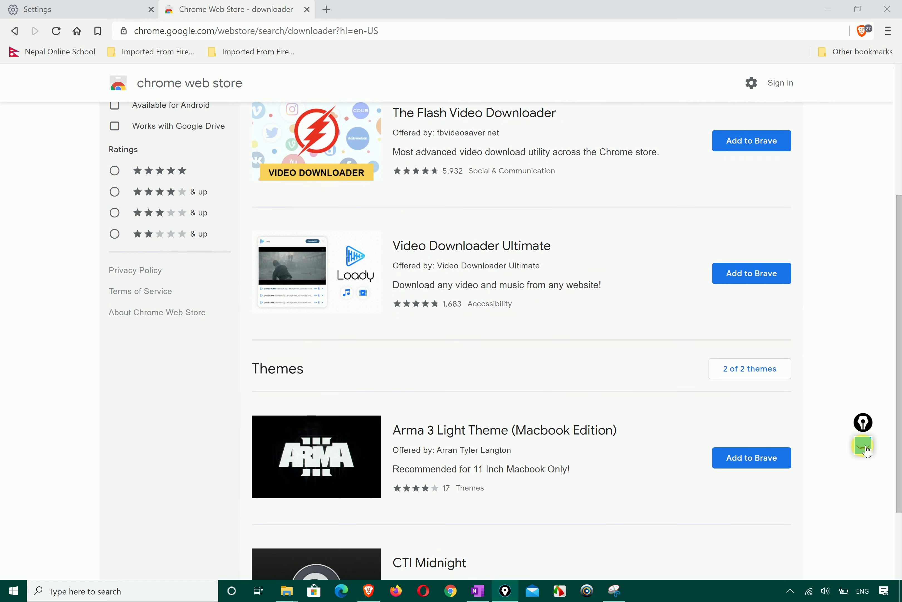
pyautogui.click(866, 450)
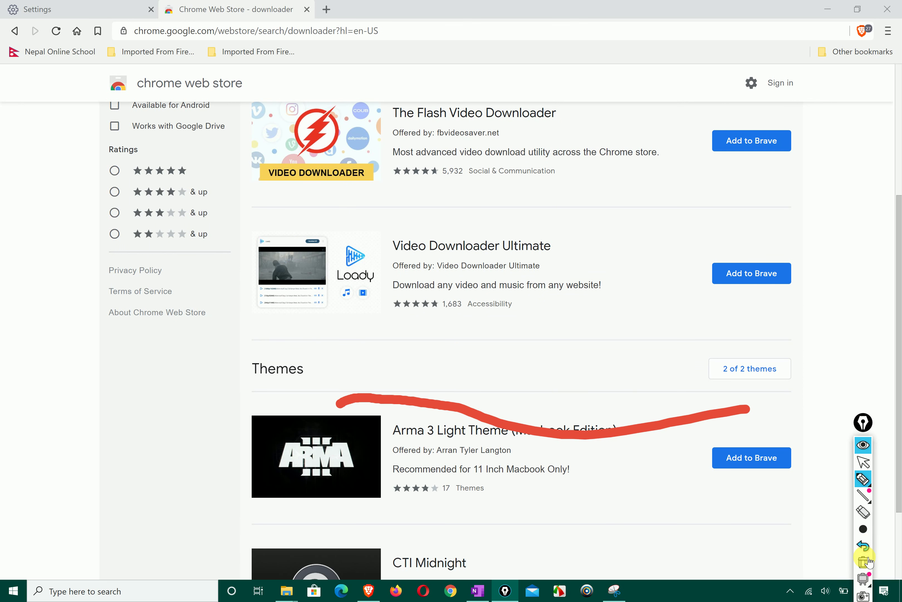
pyautogui.click(864, 561)
pyautogui.click(863, 478)
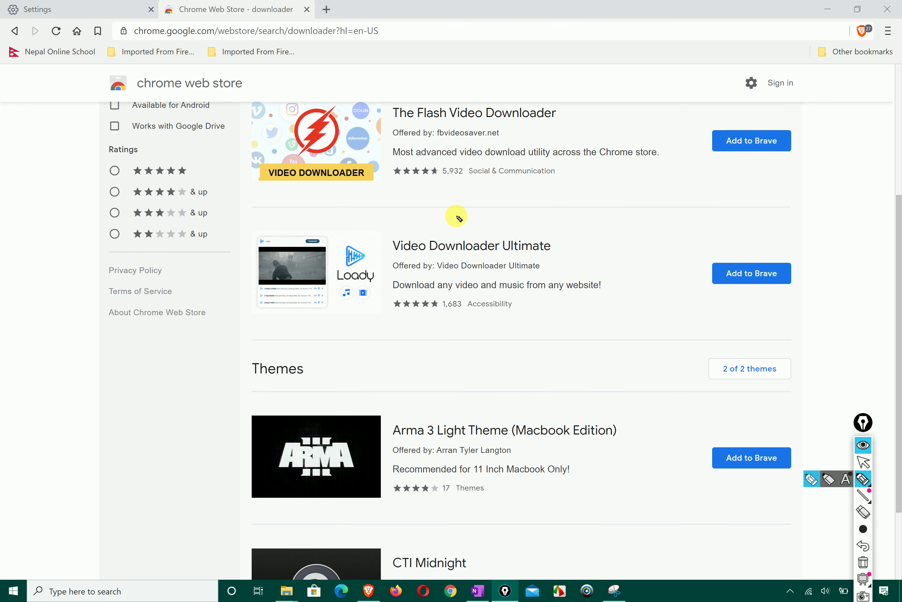
pyautogui.moveTo(431, 192)
pyautogui.mouseDown()
pyautogui.moveTo(486, 180)
pyautogui.moveTo(424, 151)
pyautogui.moveTo(429, 187)
pyautogui.mouseUp()
pyautogui.moveTo(473, 289)
pyautogui.mouseDown()
pyautogui.moveTo(409, 288)
pyautogui.moveTo(435, 318)
pyautogui.moveTo(468, 288)
pyautogui.mouseUp()
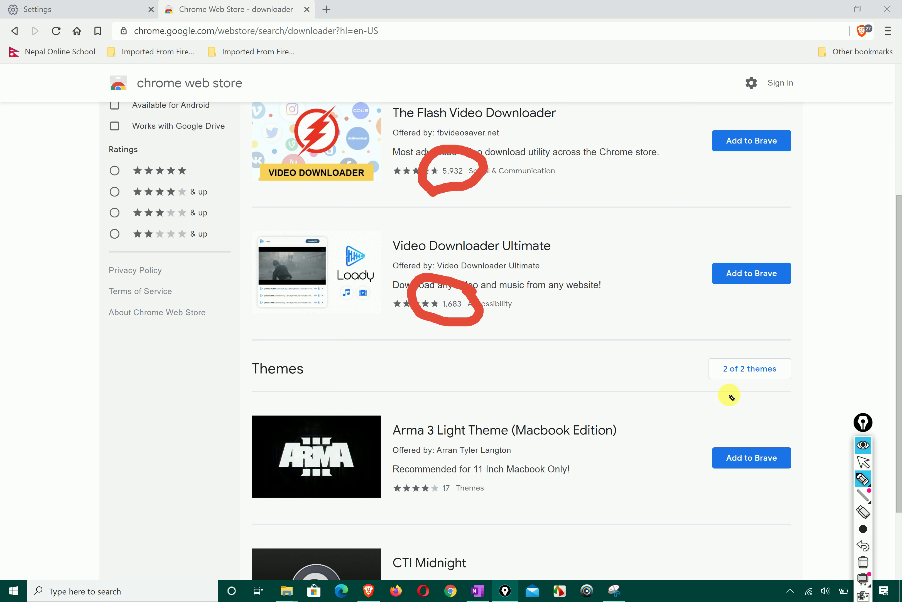
pyautogui.click(864, 462)
pyautogui.scroll(5, 734, 367)
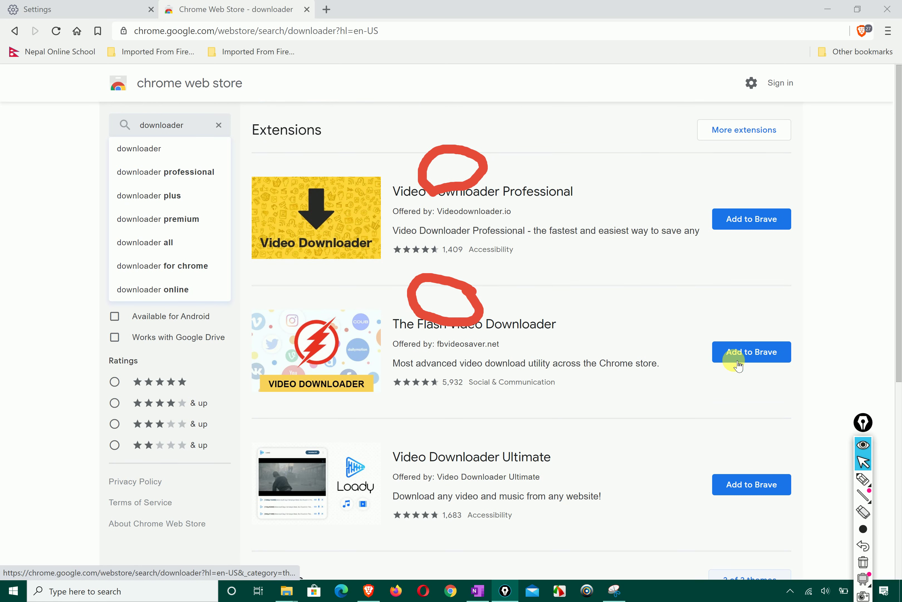
pyautogui.click(870, 563)
# Circle Video Downloader Professional's review count in red, clear the loop and return to the normal pointer.
pyautogui.click(863, 479)
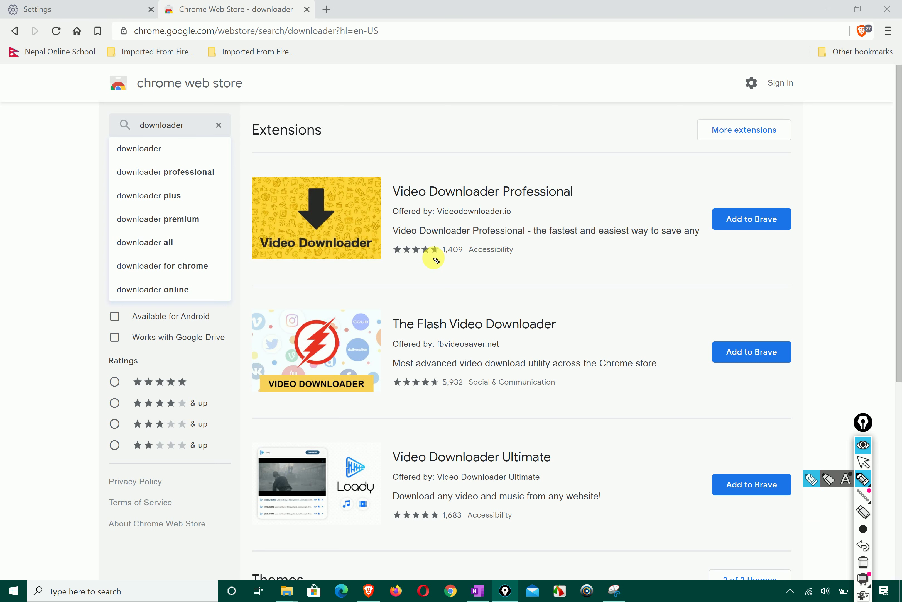
pyautogui.moveTo(436, 261)
pyautogui.mouseDown()
pyautogui.moveTo(512, 251)
pyautogui.moveTo(446, 219)
pyautogui.moveTo(426, 248)
pyautogui.moveTo(432, 254)
pyautogui.mouseUp()
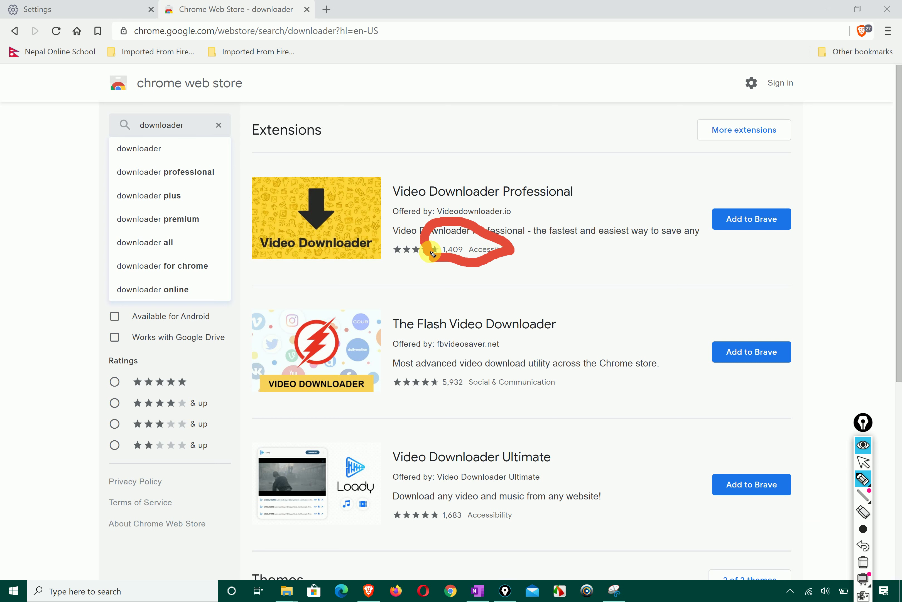
pyautogui.click(863, 478)
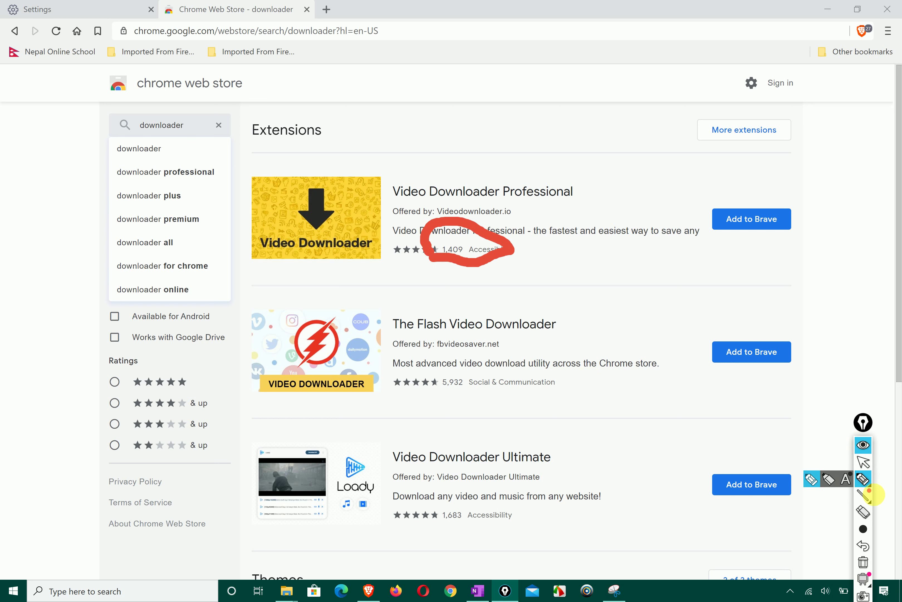
pyautogui.click(863, 561)
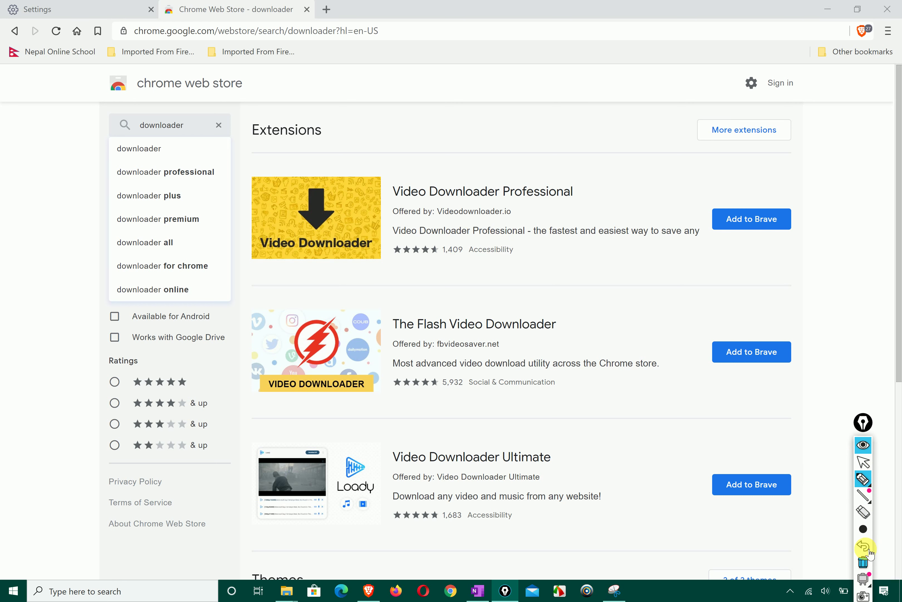
pyautogui.click(869, 458)
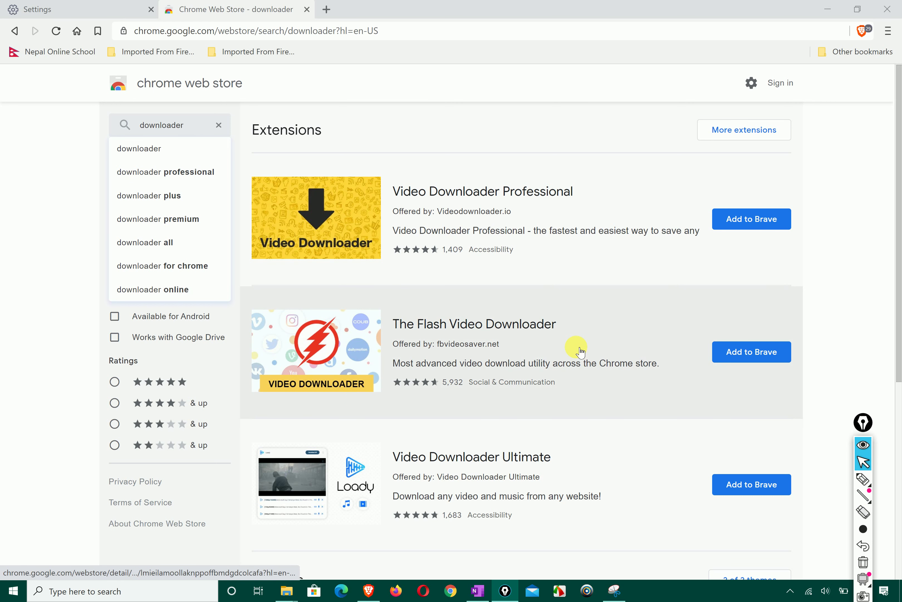
# Open The Flash Video Downloader's store page and review its Overview and Additional Information sections.
pyautogui.click(410, 322)
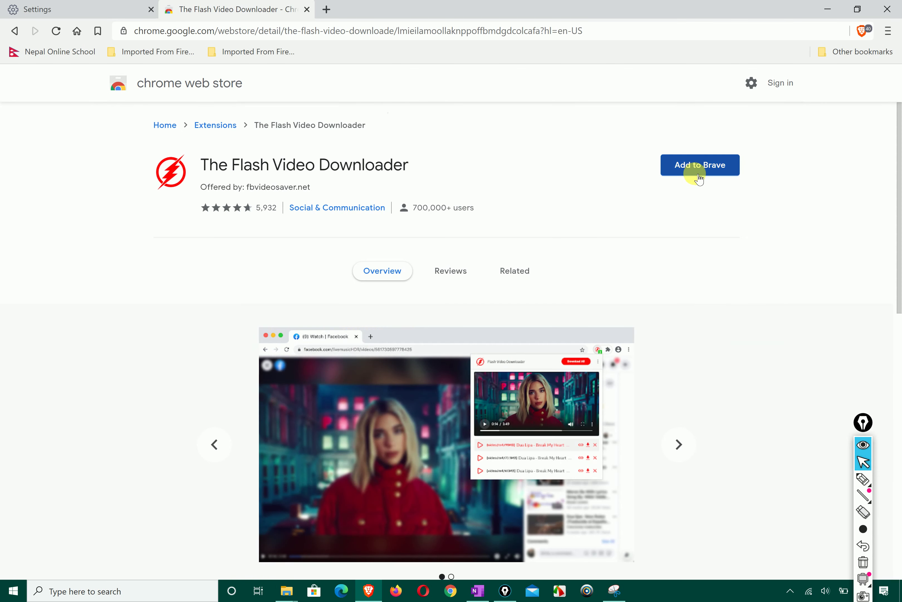
pyautogui.scroll(-5, 583, 217)
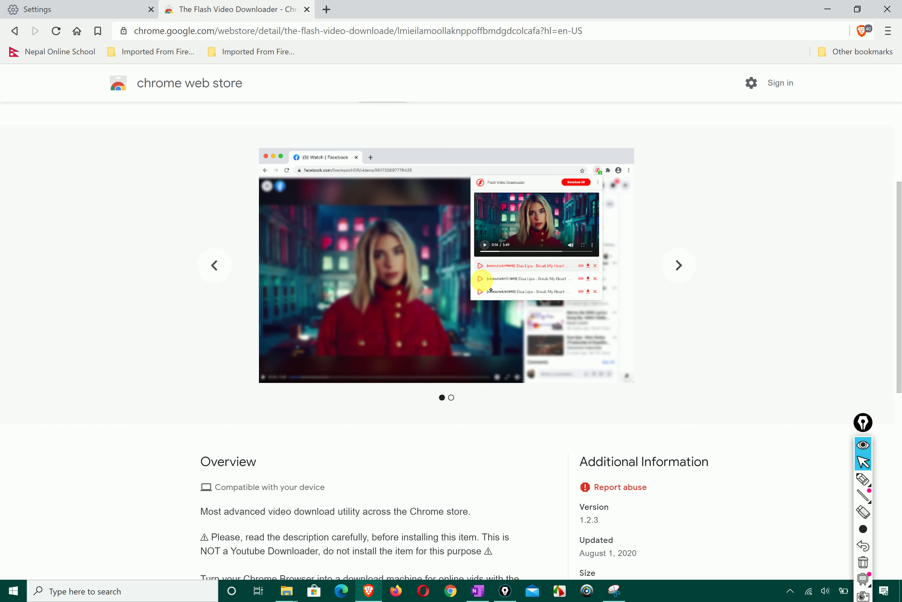
pyautogui.scroll(-4, 475, 324)
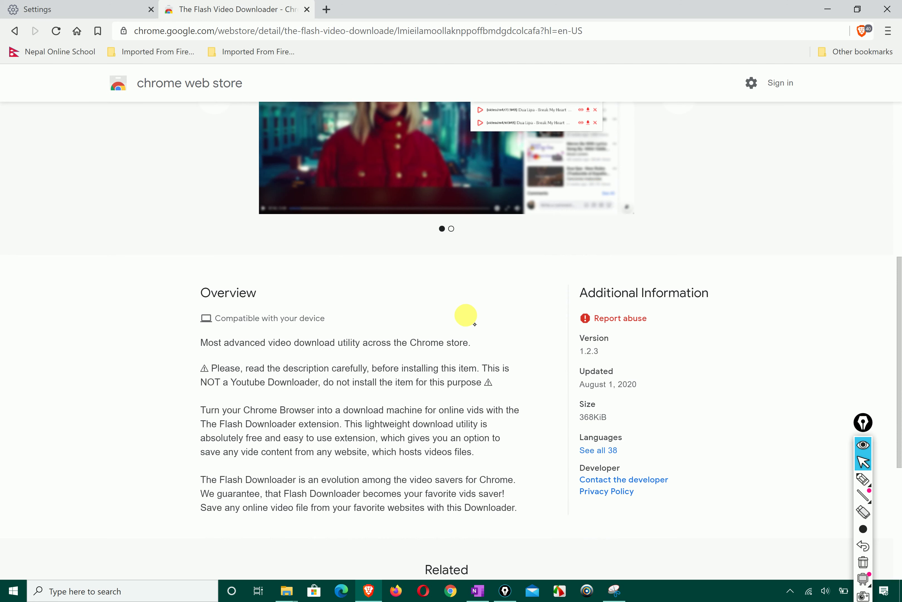
pyautogui.scroll(-5, 470, 316)
pyautogui.scroll(1, 582, 369)
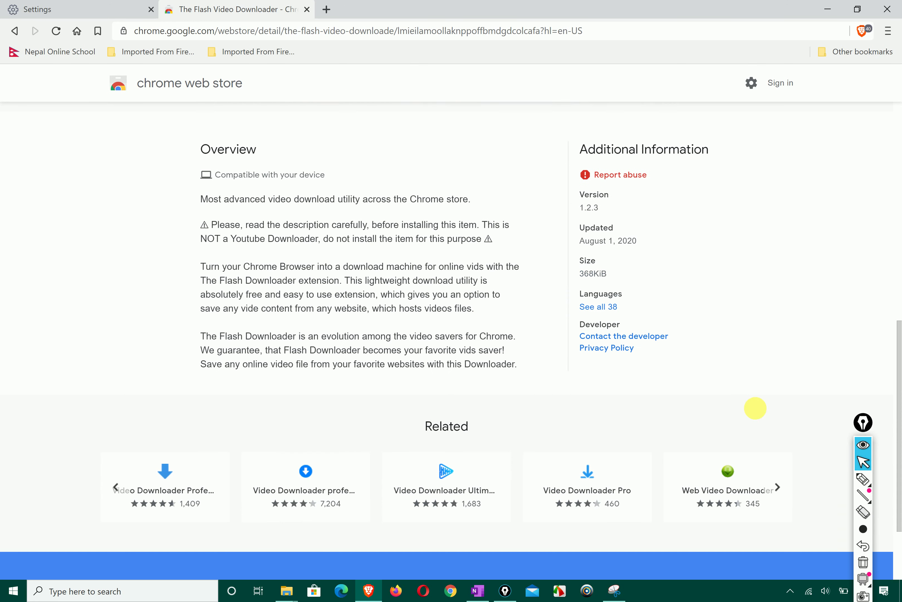
# Circle the Additional Information and Overview sections in red, underline the extension's one-line summary, and clear all the marks.
pyautogui.click(864, 480)
pyautogui.moveTo(724, 128)
pyautogui.mouseDown()
pyautogui.moveTo(548, 191)
pyautogui.moveTo(556, 324)
pyautogui.mouseUp()
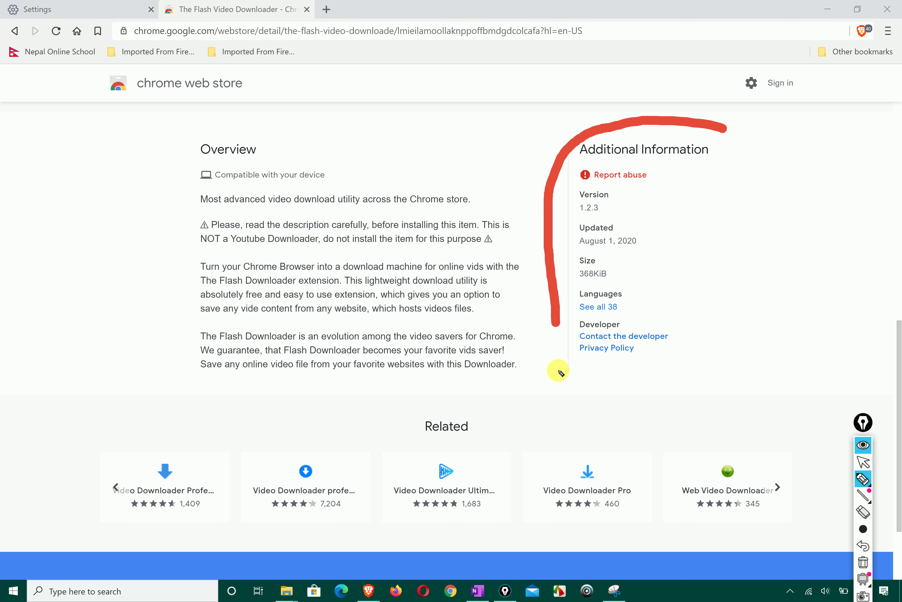
pyautogui.moveTo(562, 373)
pyautogui.mouseDown()
pyautogui.moveTo(764, 92)
pyautogui.moveTo(679, 104)
pyautogui.mouseUp()
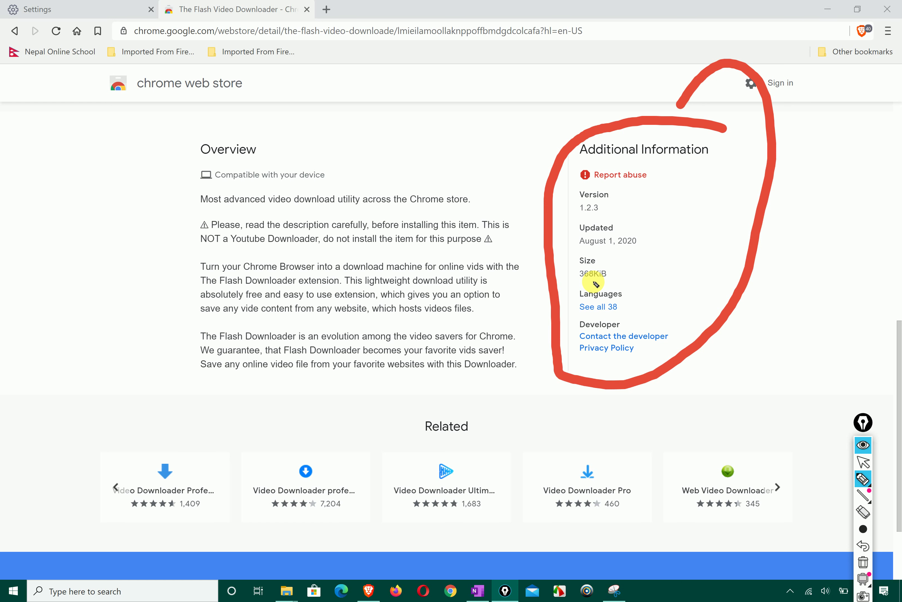
pyautogui.moveTo(283, 127)
pyautogui.mouseDown()
pyautogui.moveTo(156, 273)
pyautogui.moveTo(228, 439)
pyautogui.moveTo(534, 363)
pyautogui.moveTo(402, 144)
pyautogui.moveTo(282, 128)
pyautogui.mouseUp()
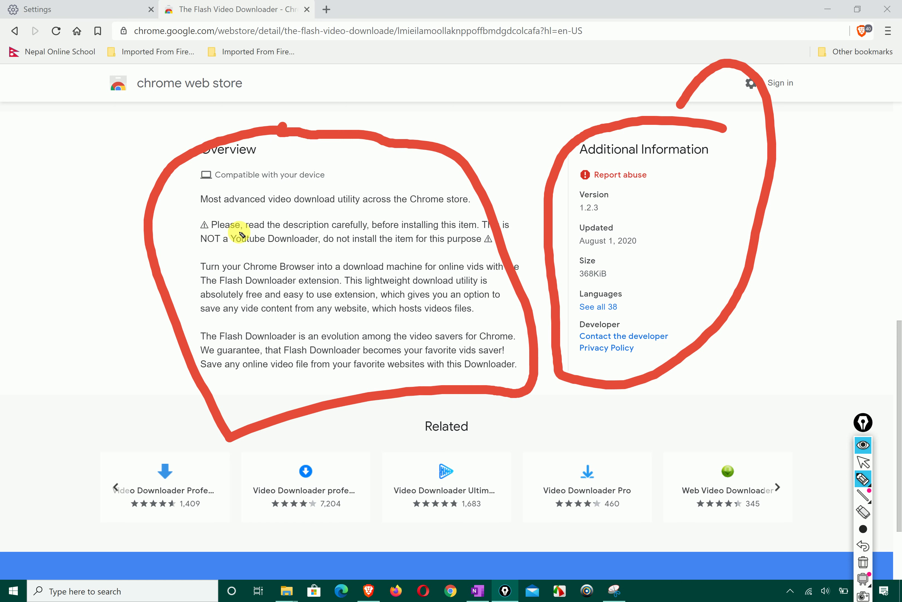
pyautogui.moveTo(236, 212); pyautogui.dragTo(477, 215)
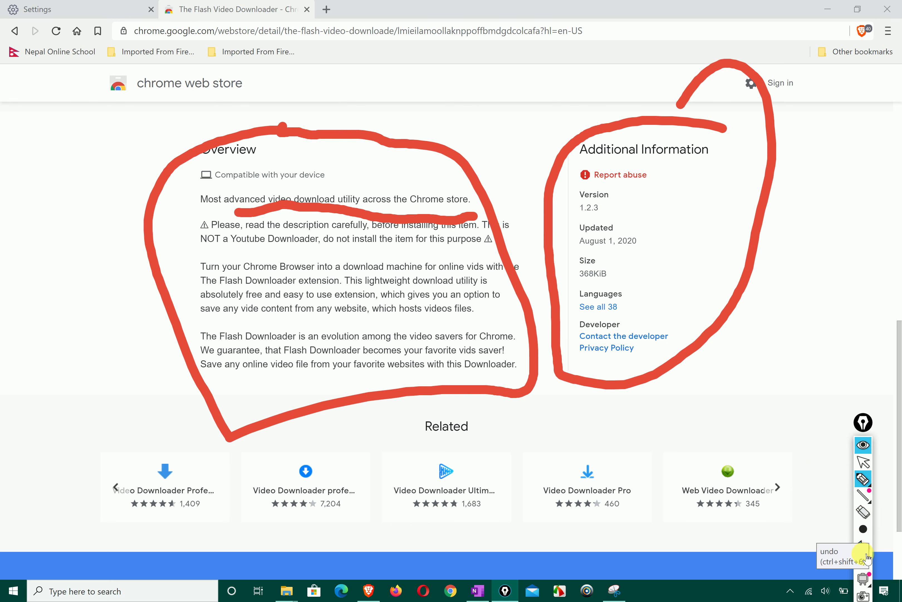
pyautogui.click(864, 562)
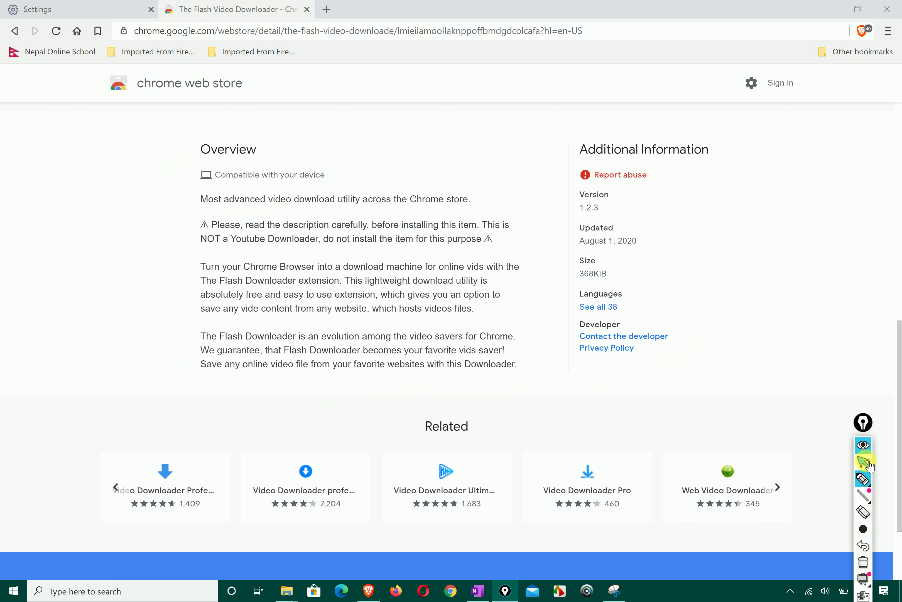
# Underline in red the warning against installing the extension as a YouTube downloader, clear the marks and restore the normal pointer.
pyautogui.click(863, 479)
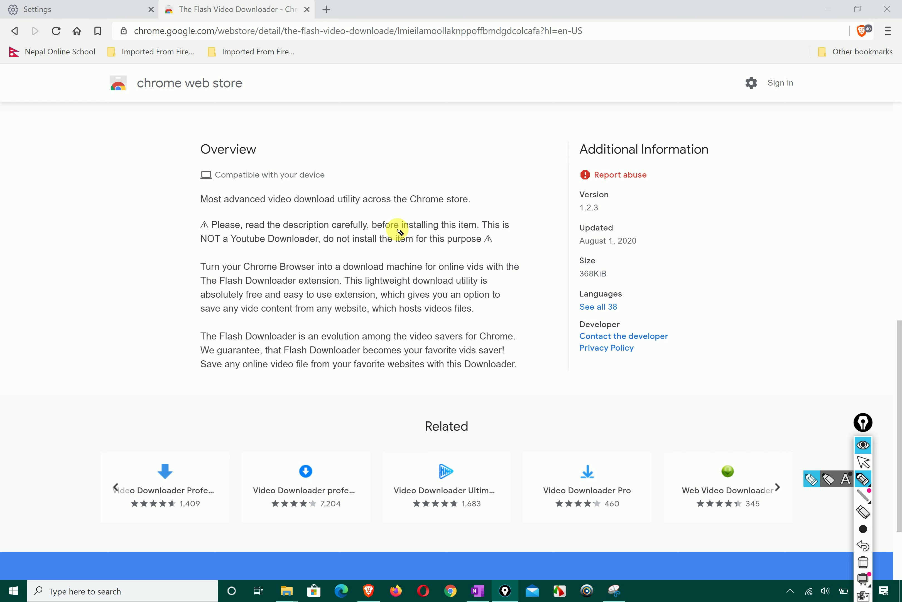
pyautogui.moveTo(486, 233); pyautogui.dragTo(512, 233)
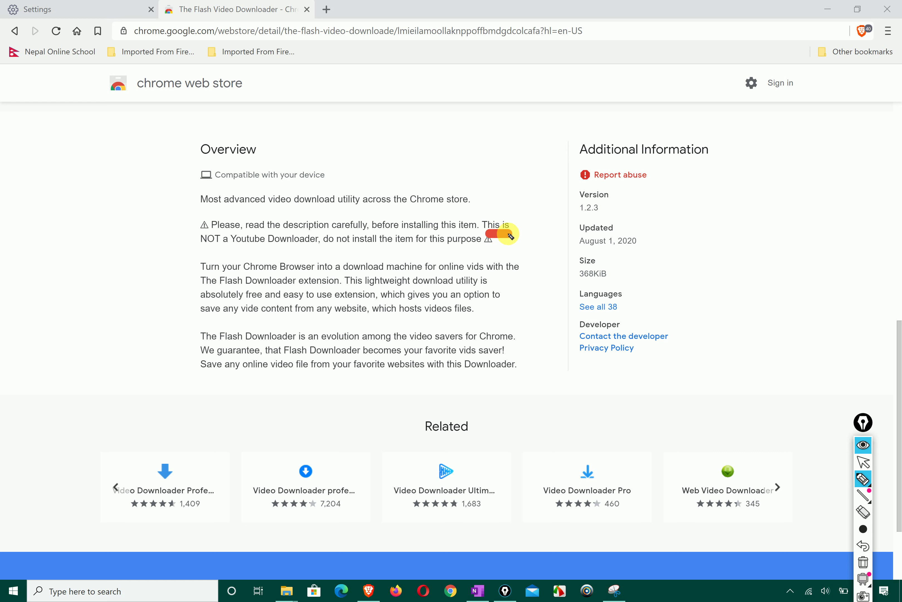
pyautogui.moveTo(194, 245); pyautogui.dragTo(484, 255)
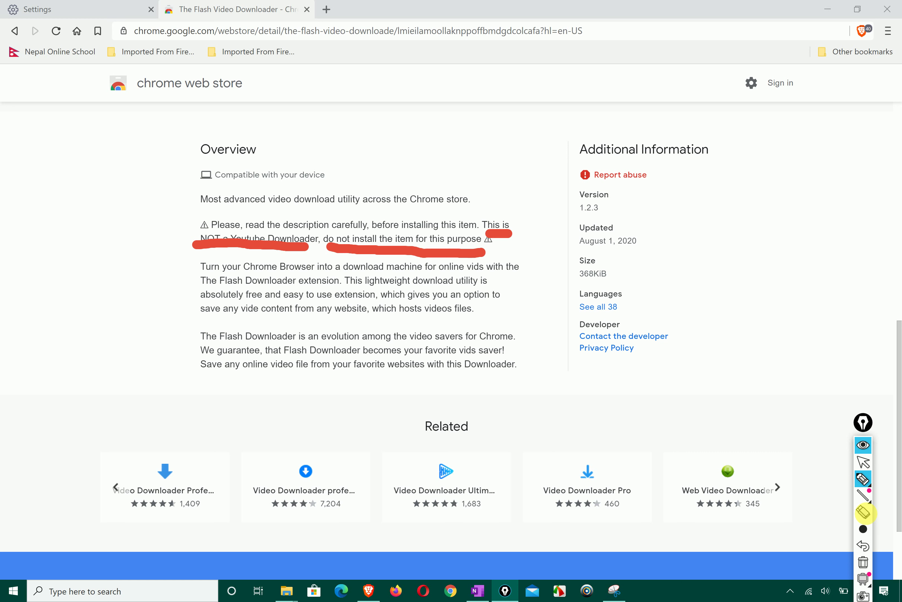
pyautogui.click(864, 561)
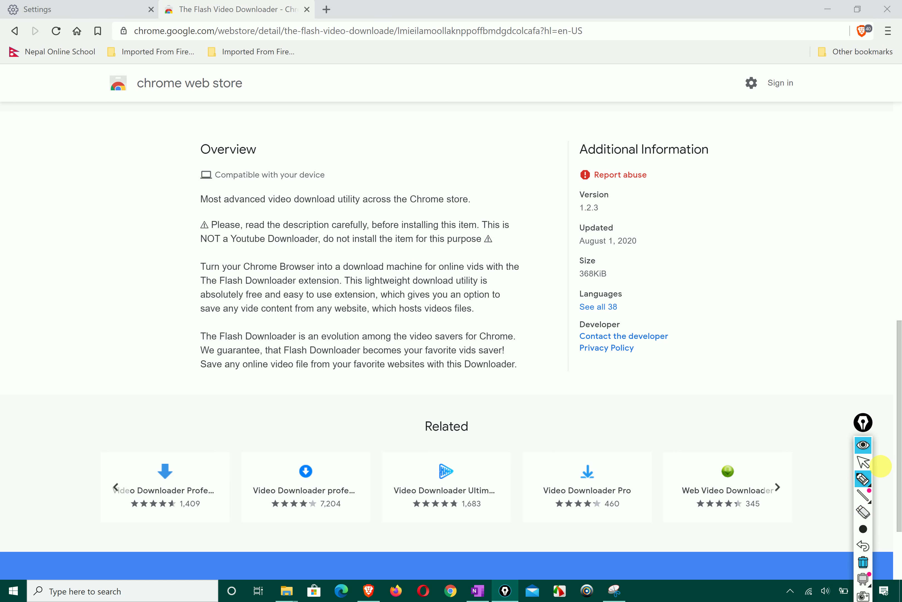
pyautogui.click(864, 462)
# Return to the downloader results, open Video Downloader Professional and read its Overview, highlighting "the fastest and easiest way to save any video from any website".
pyautogui.scroll(10, 483, 322)
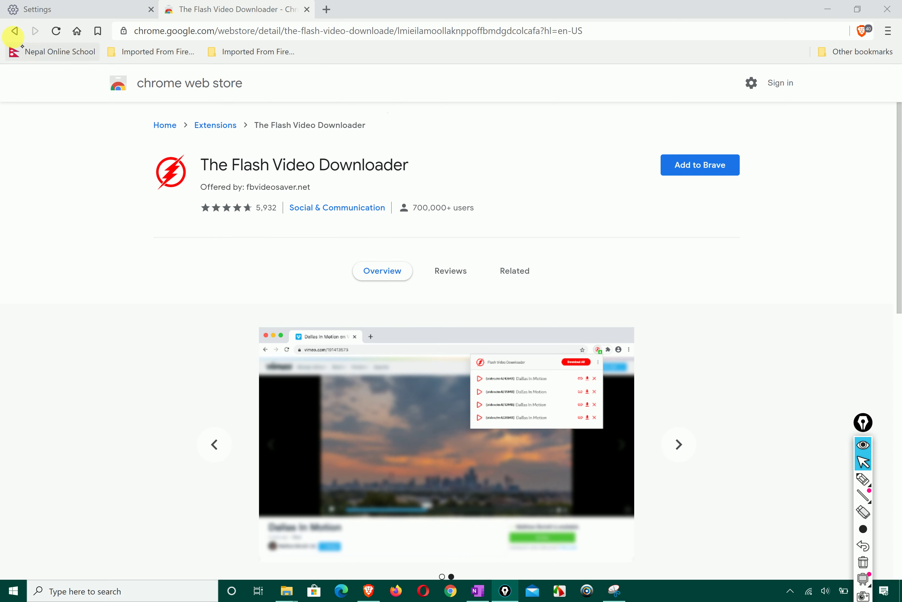
pyautogui.click(15, 31)
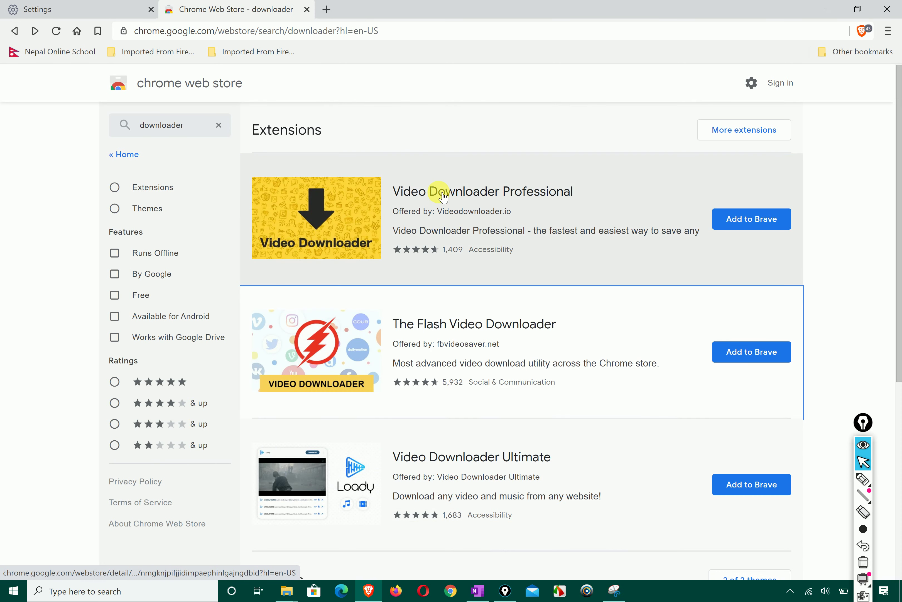
pyautogui.click(435, 191)
pyautogui.scroll(-2, 353, 314)
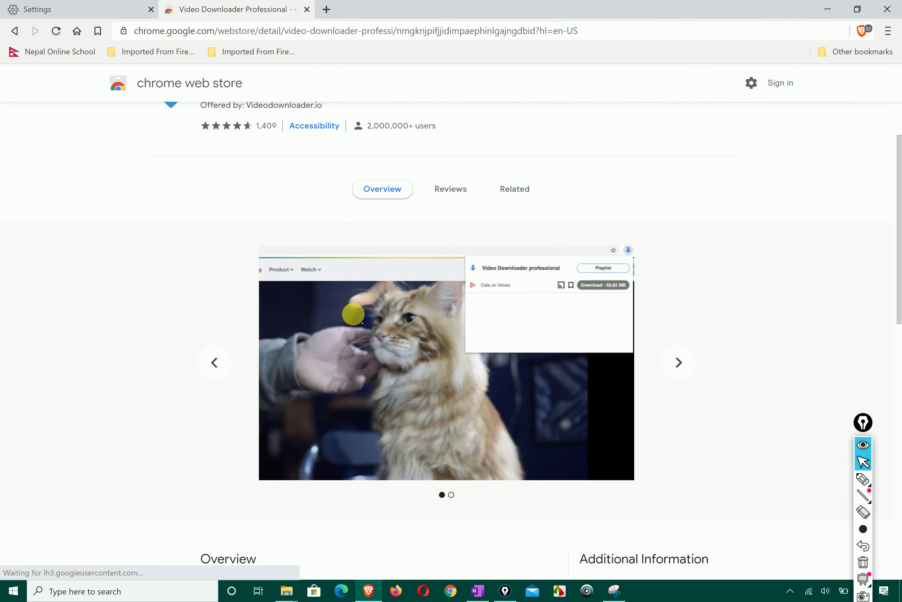
pyautogui.scroll(-8, 353, 313)
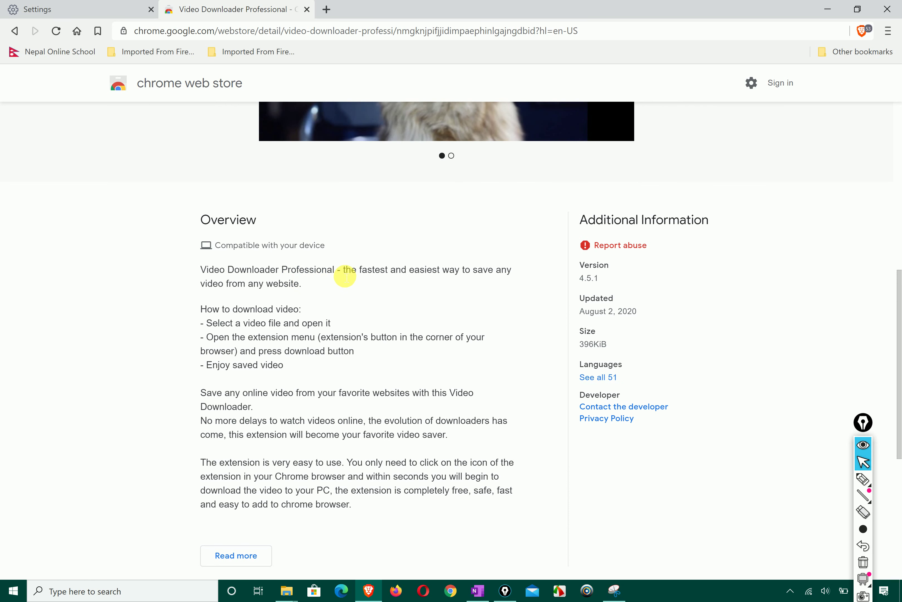
pyautogui.moveTo(343, 274); pyautogui.dragTo(328, 288)
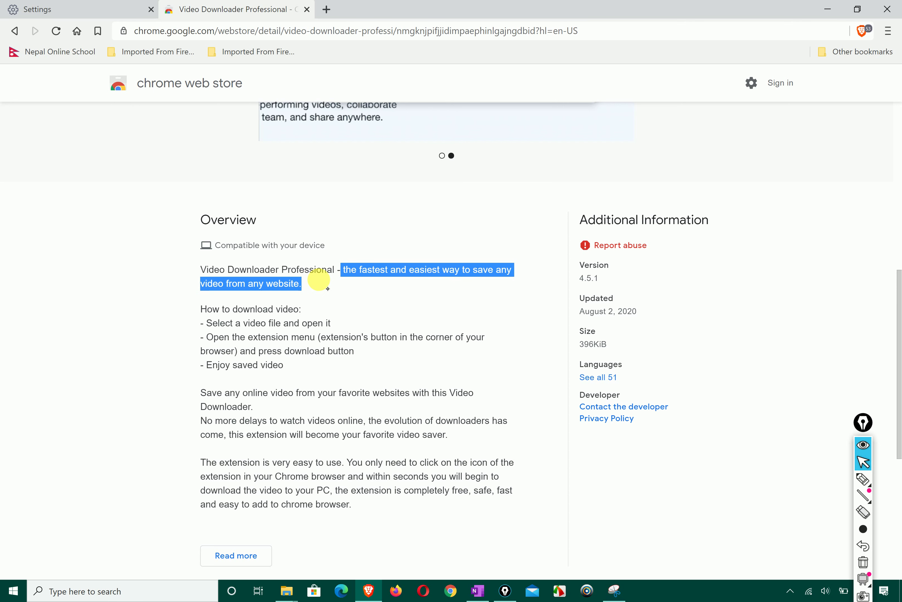
pyautogui.click(354, 317)
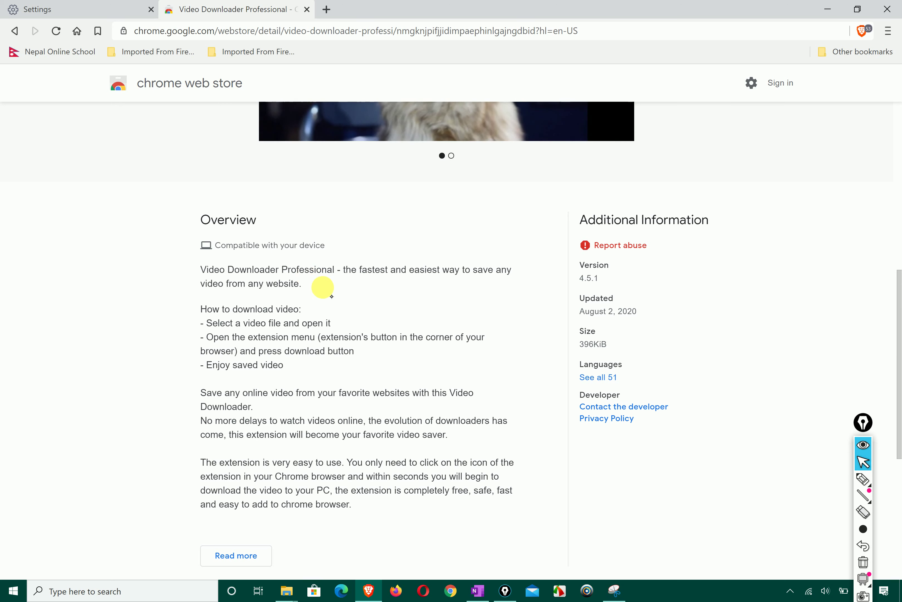
# Add Video Downloader Professional to Brave from its Chrome Web Store page.
pyautogui.scroll(10, 316, 284)
pyautogui.click(713, 166)
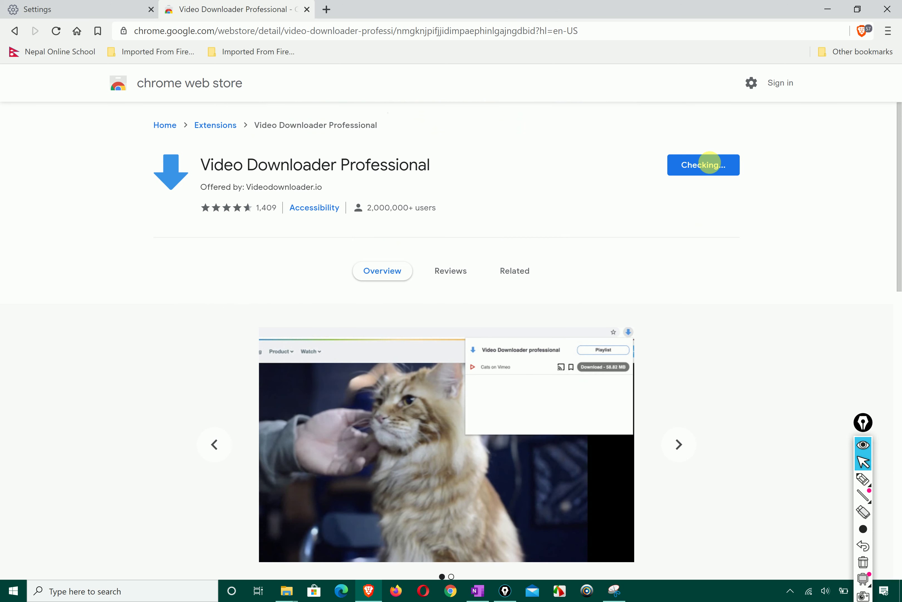
pyautogui.click(475, 188)
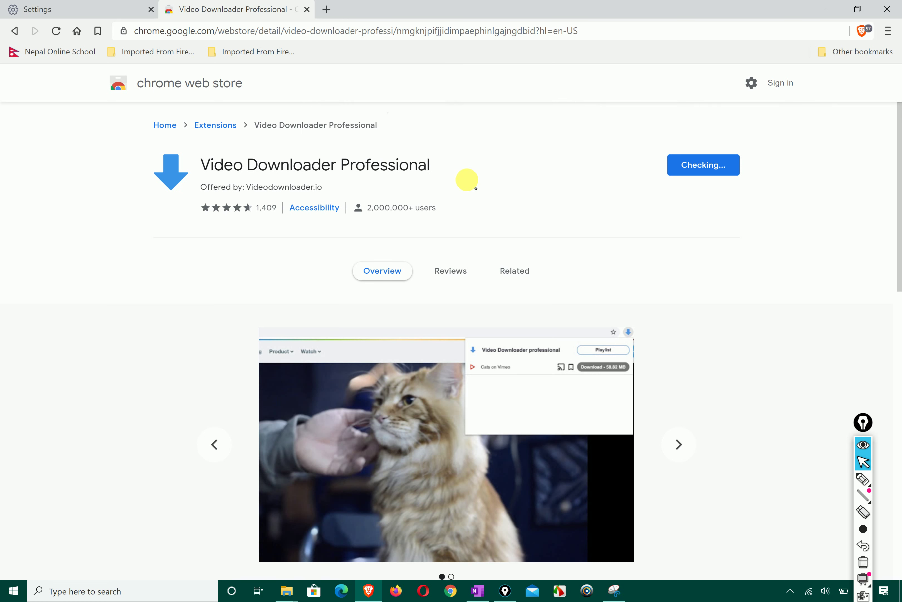
# Open YouTube in a new tab, dismiss the extension notice and look over the Recommended and Trending videos.
pyautogui.click(328, 8)
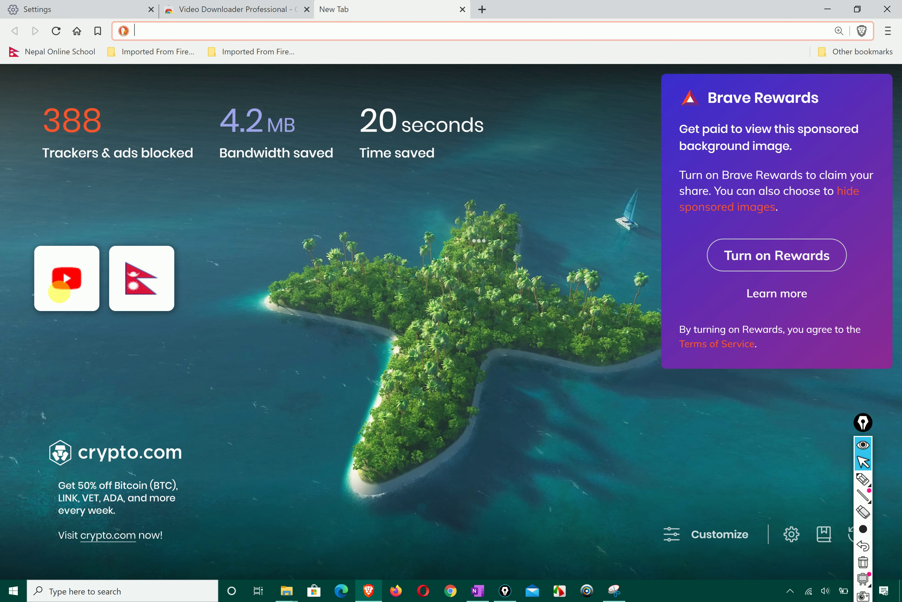
pyautogui.click(59, 292)
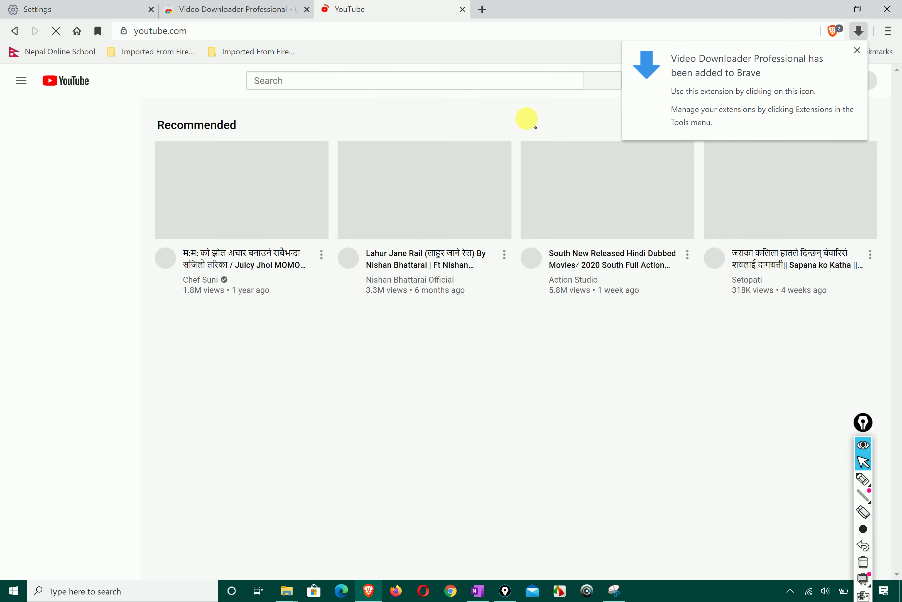
pyautogui.click(858, 51)
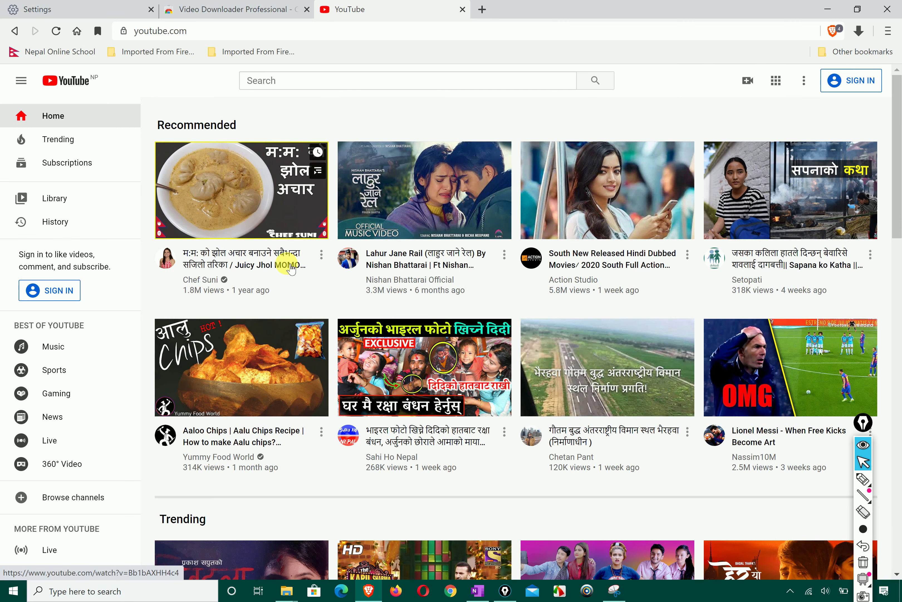
pyautogui.scroll(-3, 289, 264)
pyautogui.scroll(-3, 291, 268)
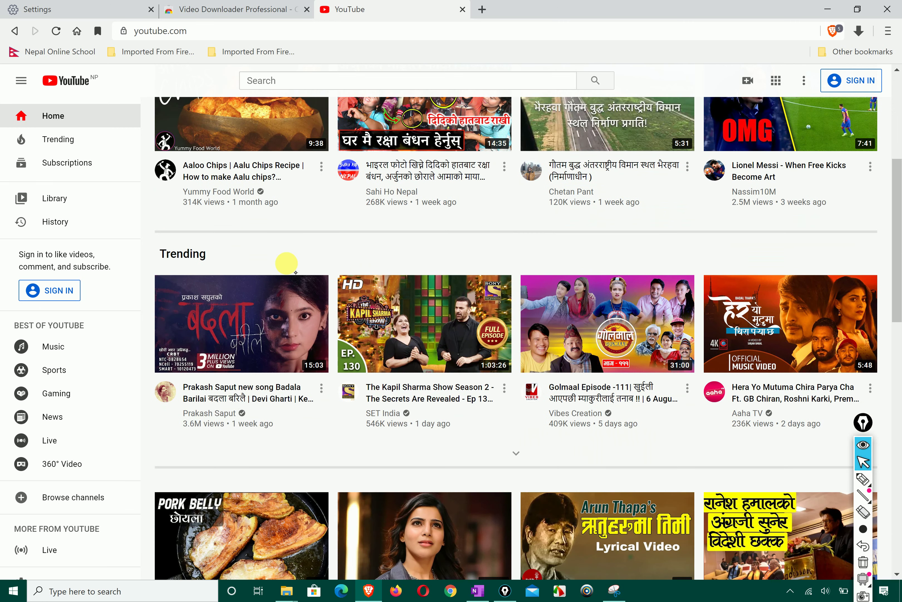
pyautogui.scroll(6, 295, 232)
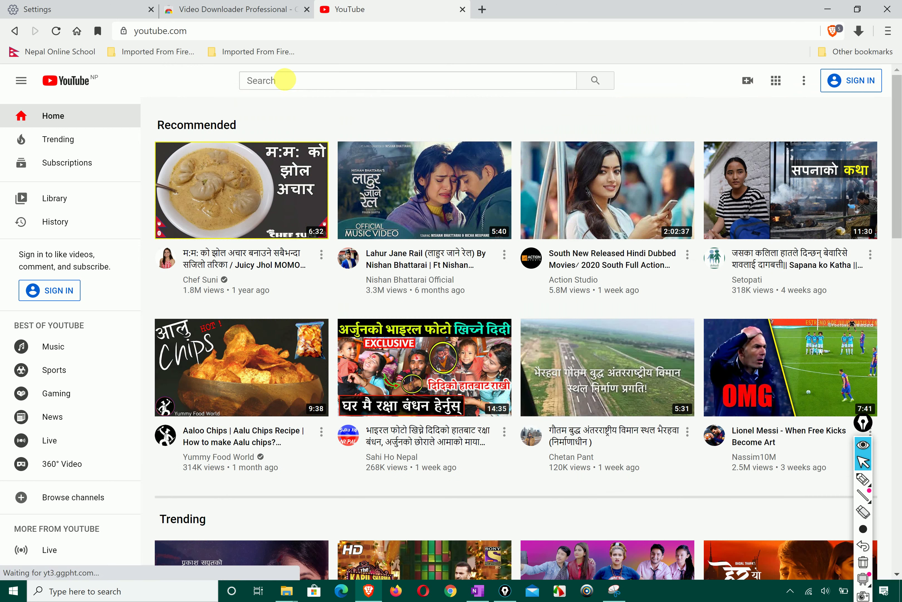
# Search YouTube for "nepal onlone school" and open the Nepal Online School - Nonprofit channel.
pyautogui.click(290, 82)
pyautogui.write('ne')
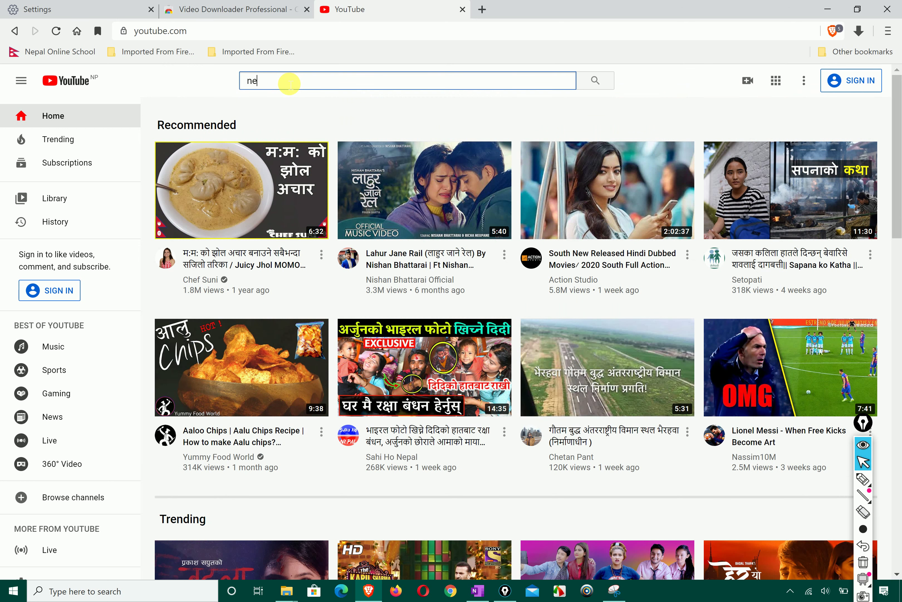
pyautogui.write('pal onlone school')
pyautogui.press('Return')
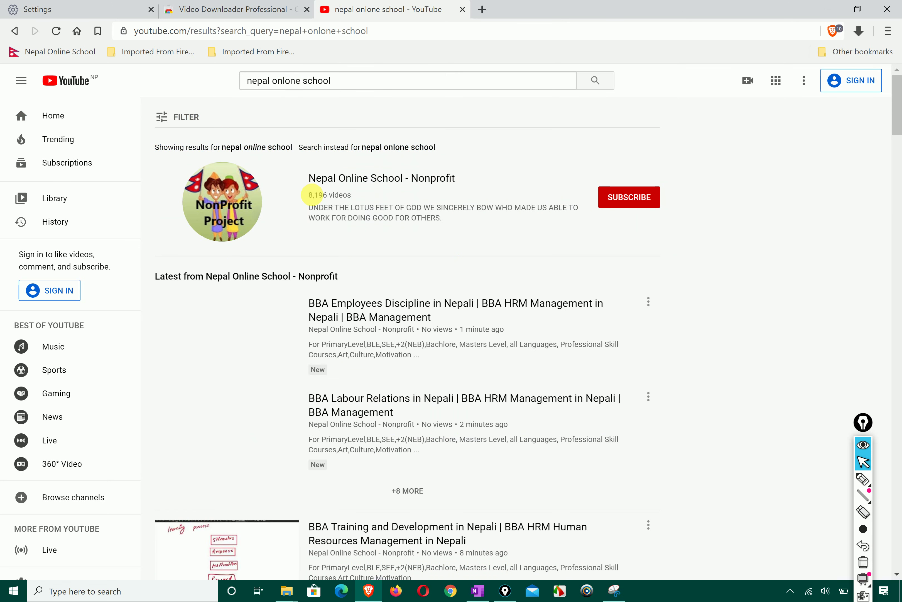
pyautogui.click(220, 203)
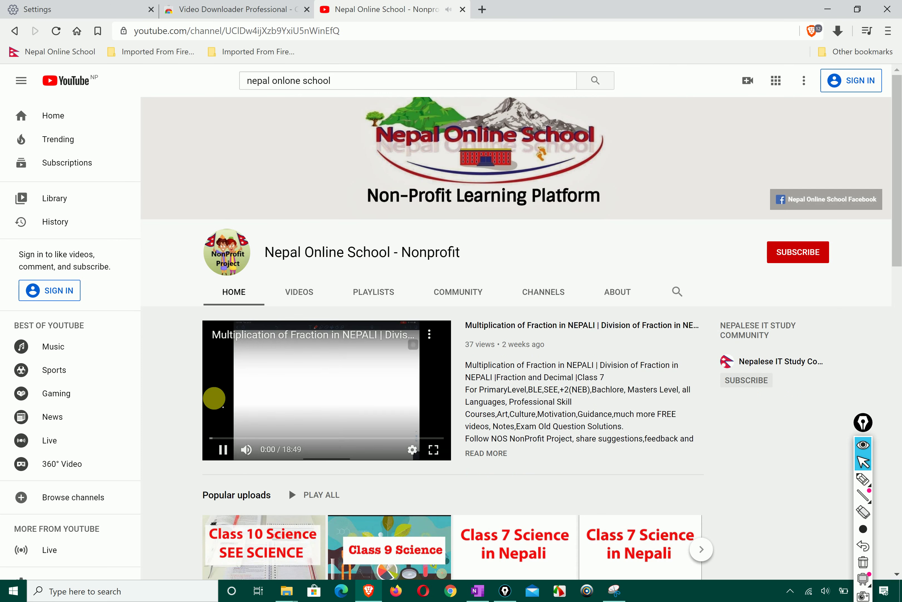
# Pause the channel's featured video and look through the channel's Videos and Home listings.
pyautogui.click(223, 449)
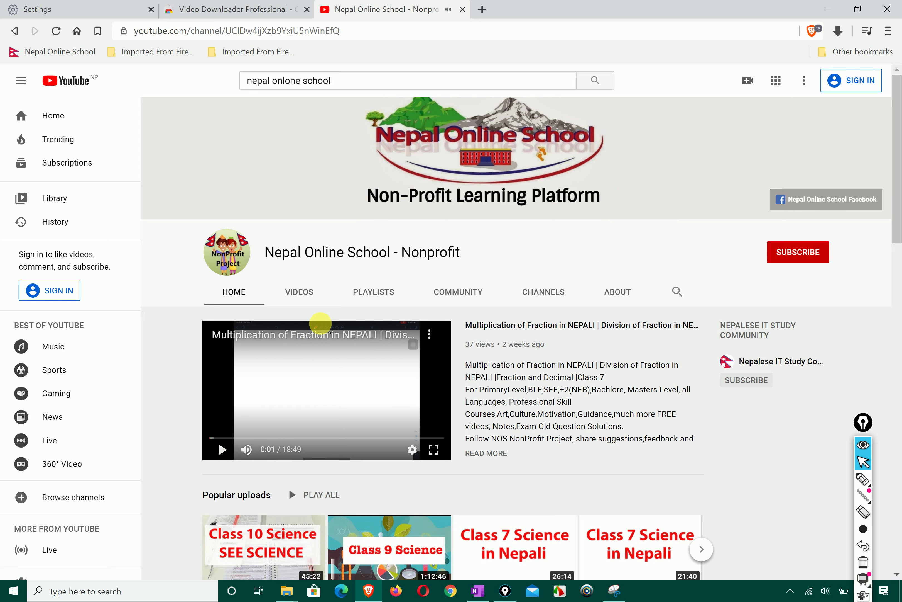
pyautogui.scroll(-6, 316, 322)
pyautogui.scroll(6, 329, 332)
pyautogui.click(307, 292)
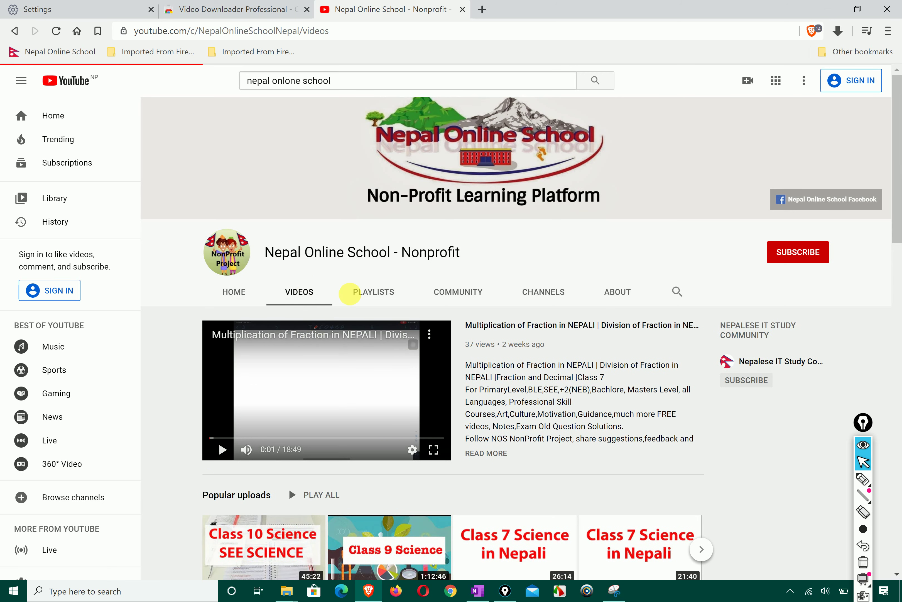
pyautogui.click(234, 292)
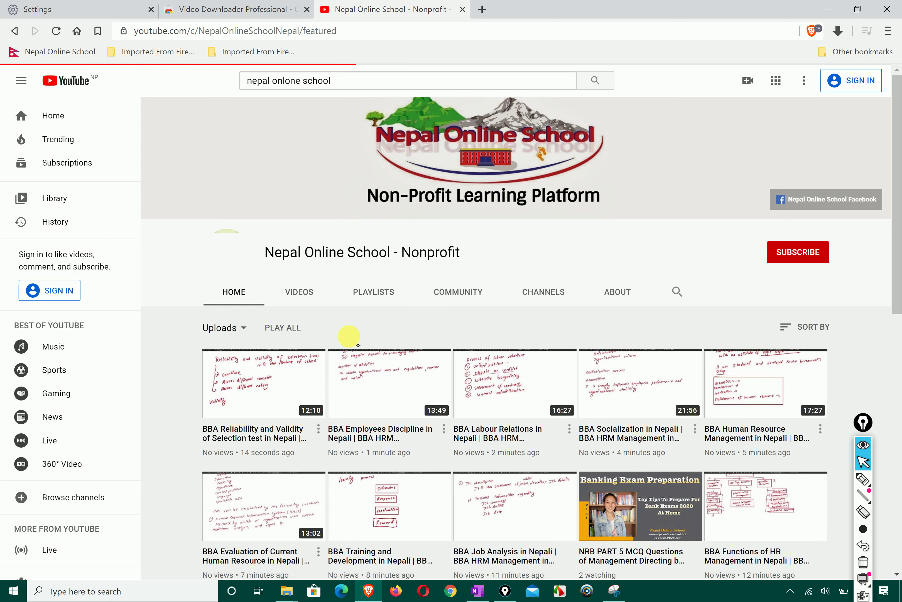
pyautogui.scroll(-9, 353, 342)
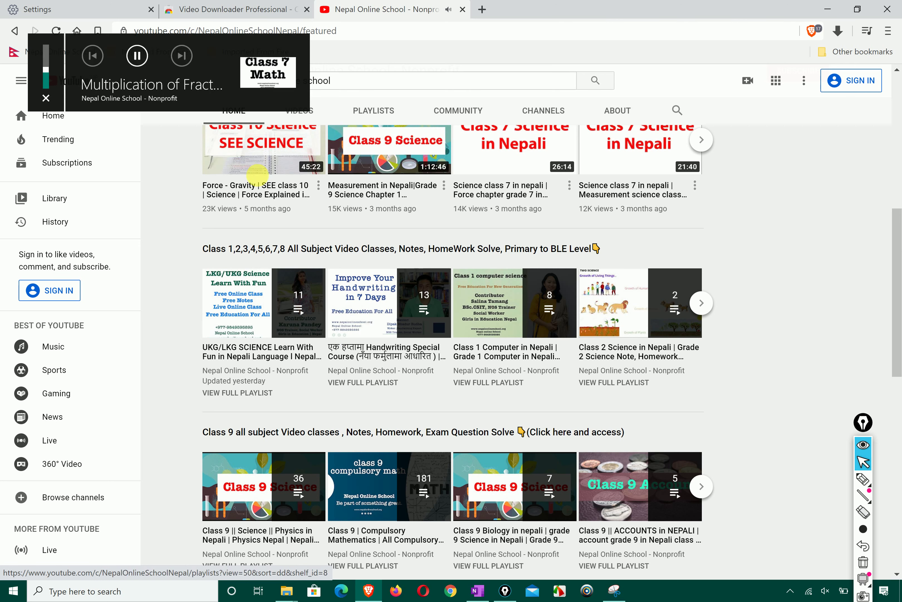
# Play the "Force - Gravity | SEE class 10" video and check Video Downloader Professional for a download of it.
pyautogui.click(244, 156)
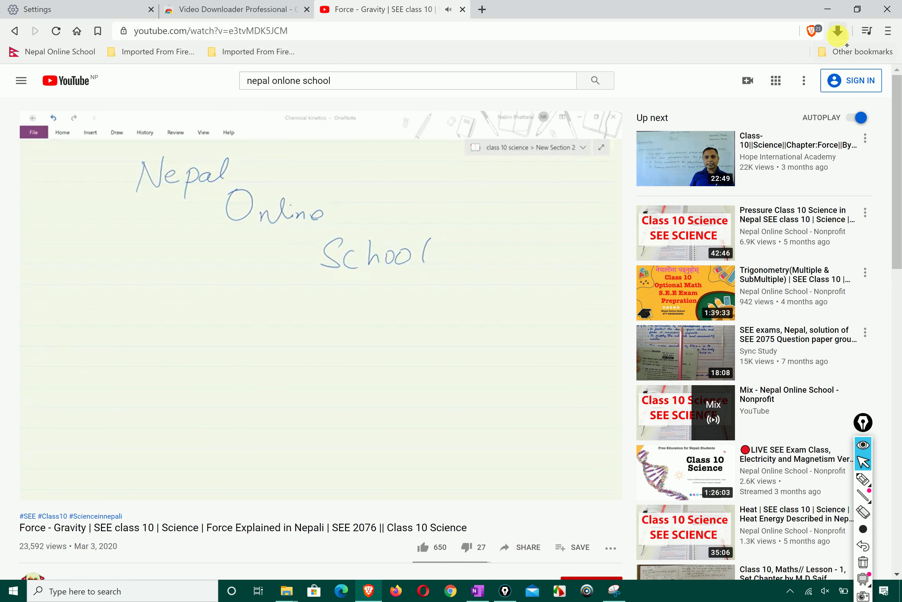
pyautogui.click(838, 31)
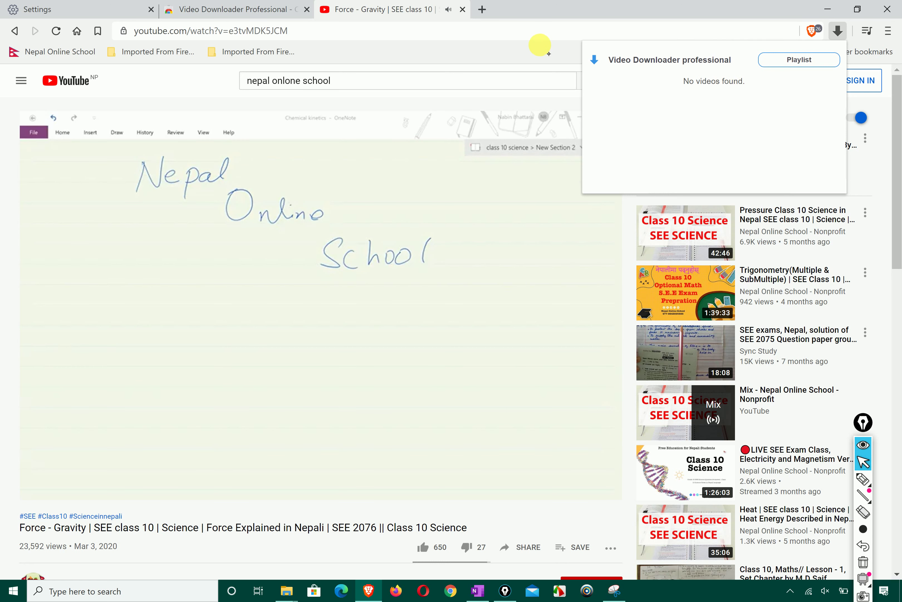
pyautogui.click(522, 48)
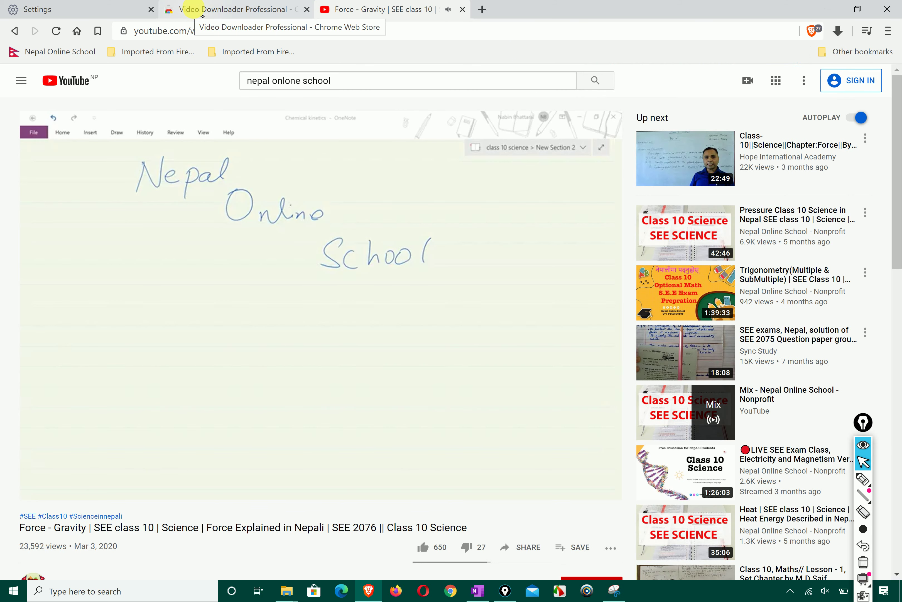
# Return to Video Downloader Professional's store overview and open its cat video screenshot in a separate tab.
pyautogui.click(192, 7)
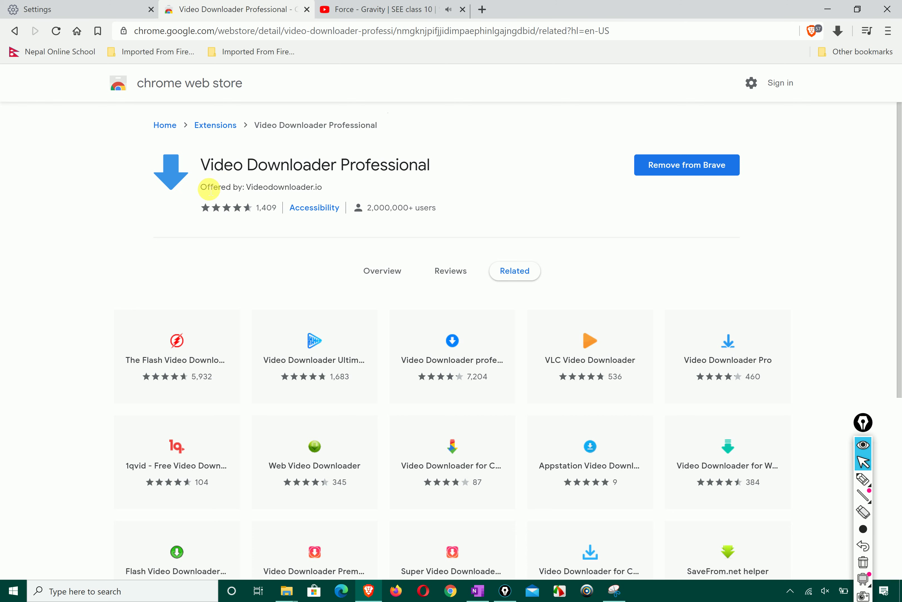
pyautogui.click(15, 31)
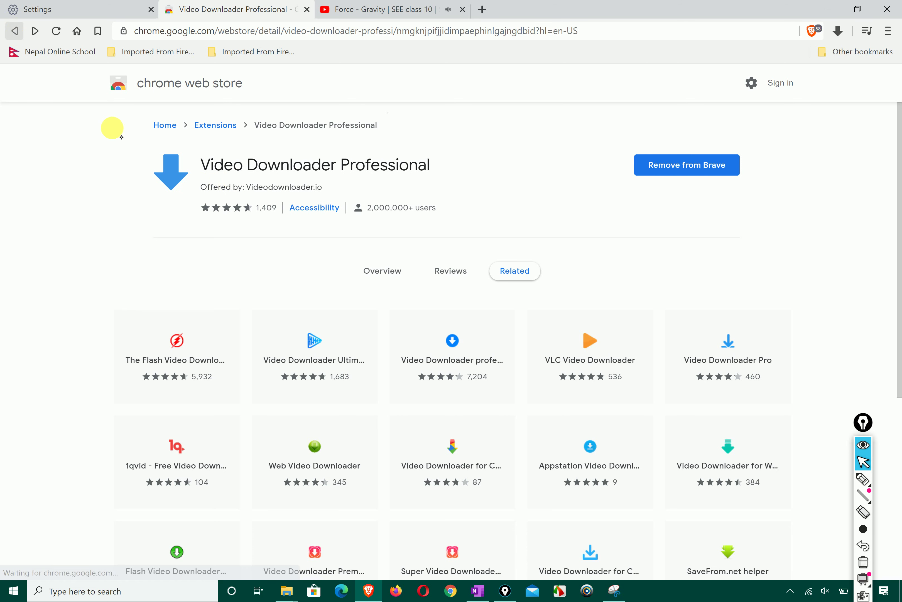
pyautogui.scroll(-1, 429, 355)
pyautogui.scroll(-5, 438, 363)
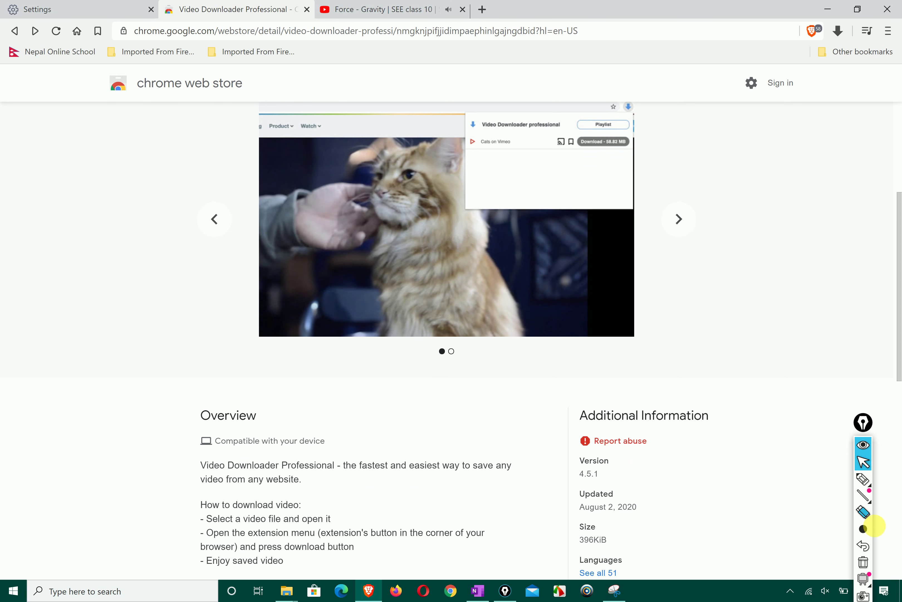
pyautogui.click(863, 463)
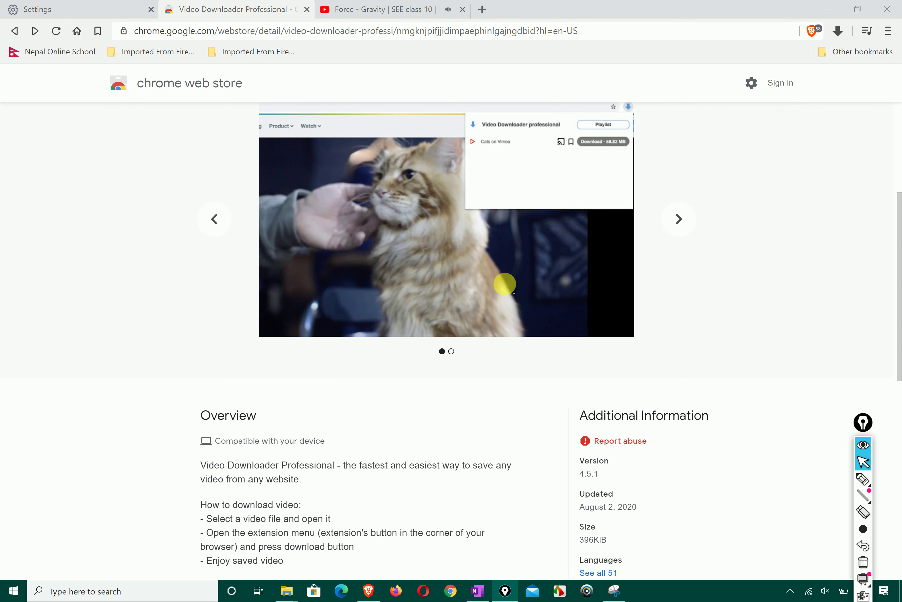
pyautogui.rightClick(503, 269)
pyautogui.click(573, 295)
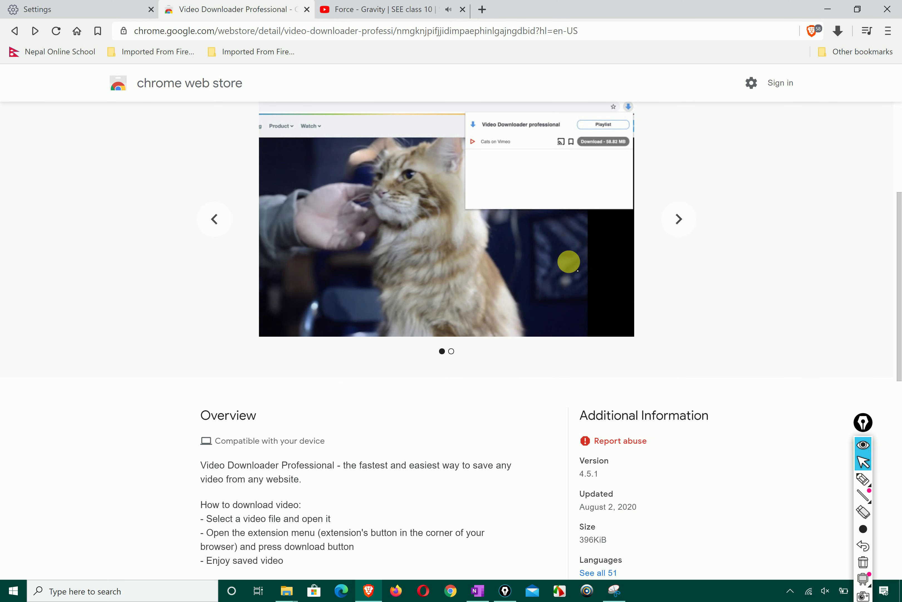
pyautogui.click(363, 10)
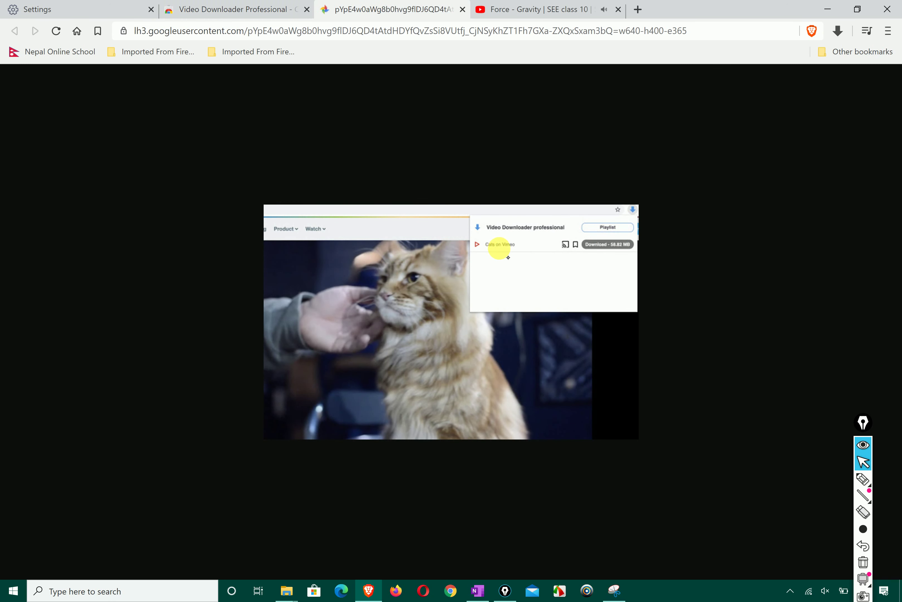
# Circle the Playlist and Download controls in the screenshot in red, clear the mark and restore the normal pointer.
pyautogui.moveTo(889, 488)
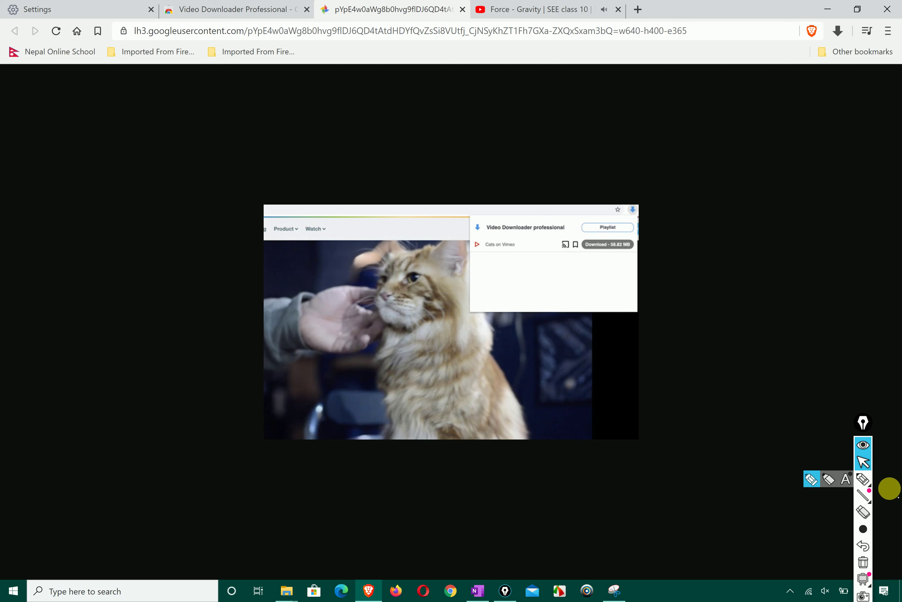
pyautogui.click(863, 479)
pyautogui.moveTo(639, 210)
pyautogui.mouseDown()
pyautogui.moveTo(599, 288)
pyautogui.moveTo(641, 210)
pyautogui.mouseUp()
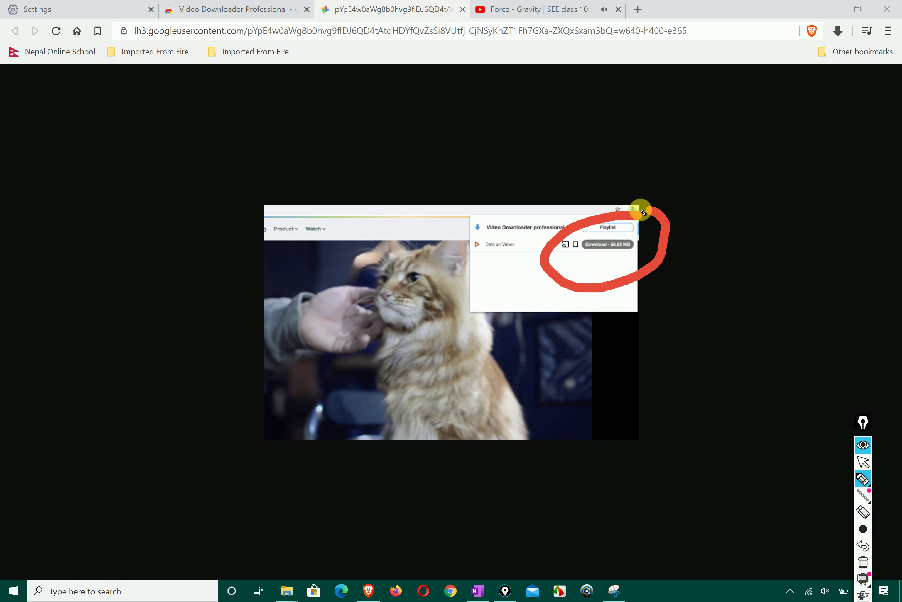
pyautogui.click(863, 562)
pyautogui.click(864, 461)
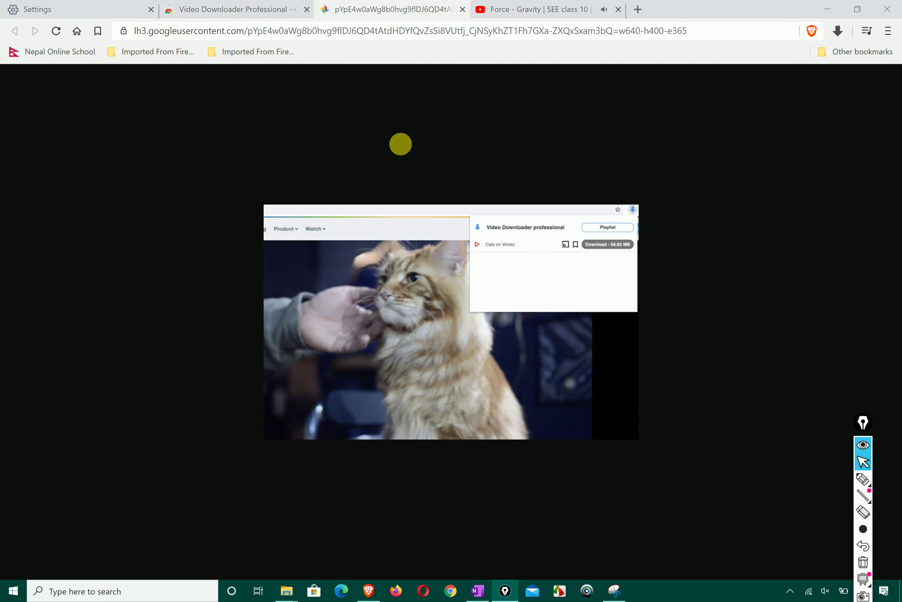
# Return to the extension's store page and look through the rest of its description and related extensions.
pyautogui.click(190, 8)
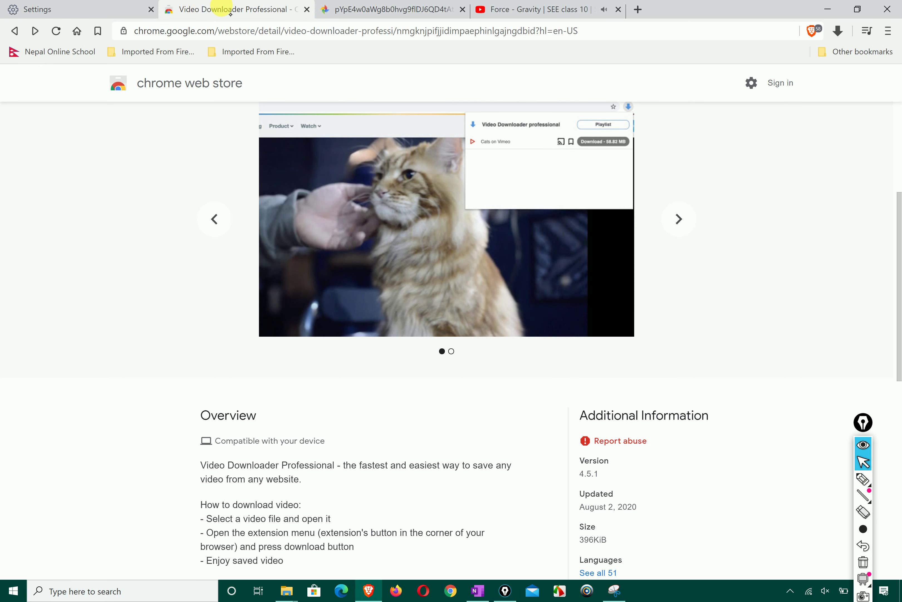
pyautogui.scroll(-10, 298, 279)
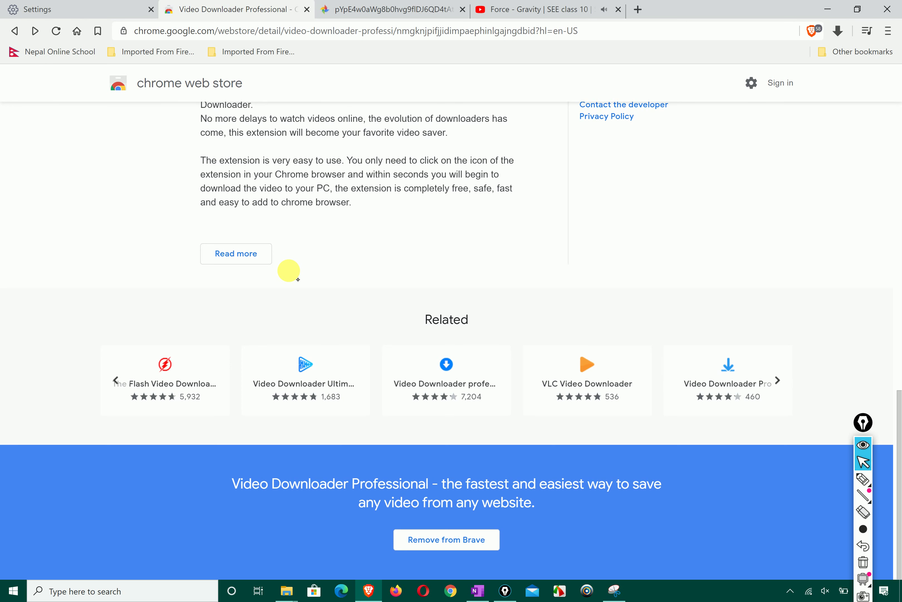
pyautogui.scroll(10, 297, 279)
# Go back to the Force - Gravity video and check both the extension's playlist and video list before closing it.
pyautogui.click(571, 8)
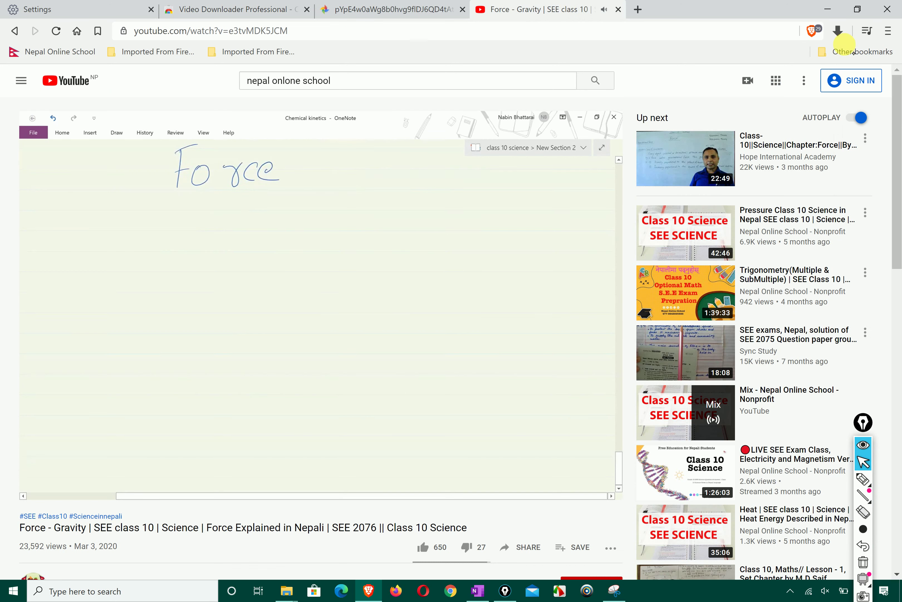
pyautogui.click(838, 31)
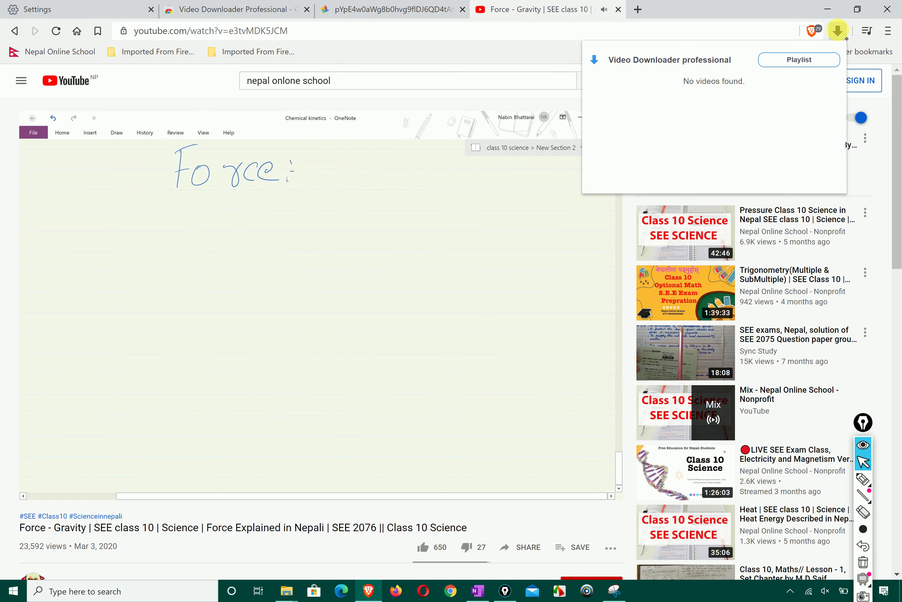
pyautogui.click(803, 68)
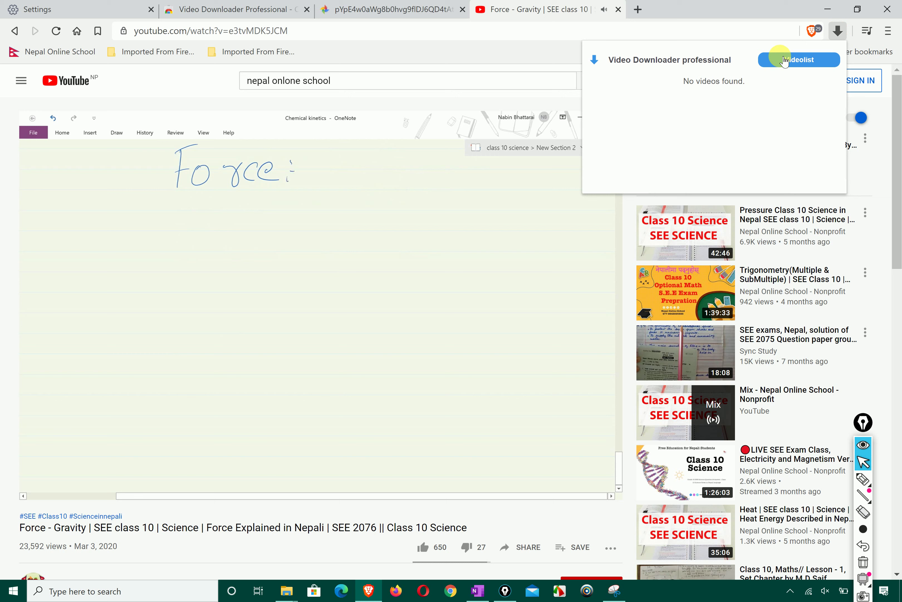
pyautogui.click(807, 66)
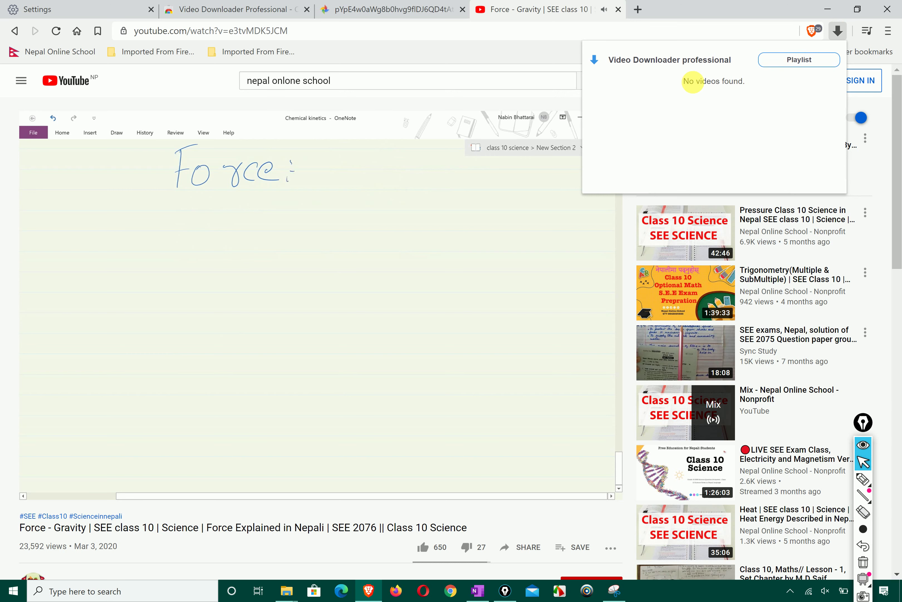
pyautogui.click(302, 528)
# Open the "Pressure Class 10 Science in Nepal SEE class 10" video from the suggested videos.
pyautogui.scroll(-4, 671, 395)
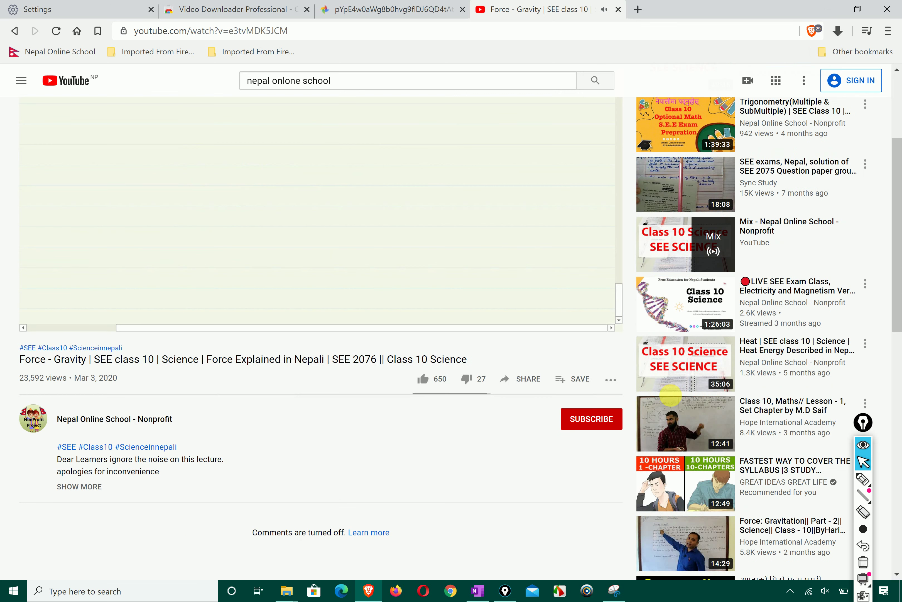
pyautogui.scroll(4, 666, 249)
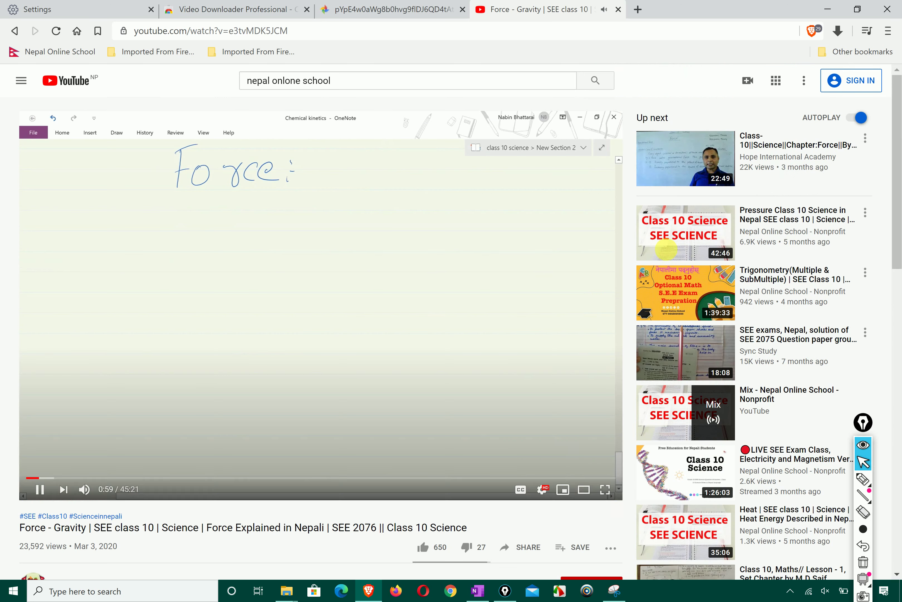
pyautogui.click(666, 249)
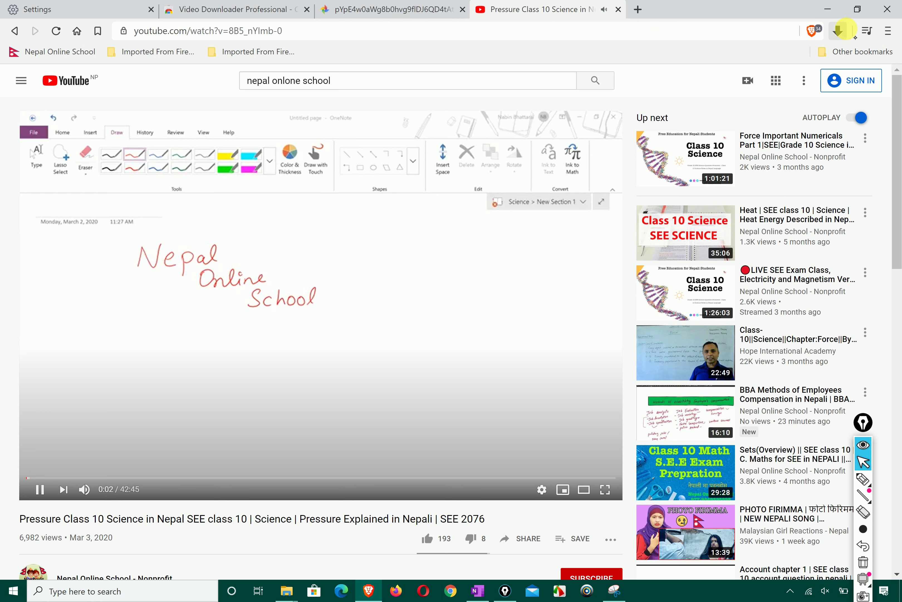
# Check the Video Downloader Professional extension on the Pressure video, then return to its store page and look through the related extensions.
pyautogui.click(838, 30)
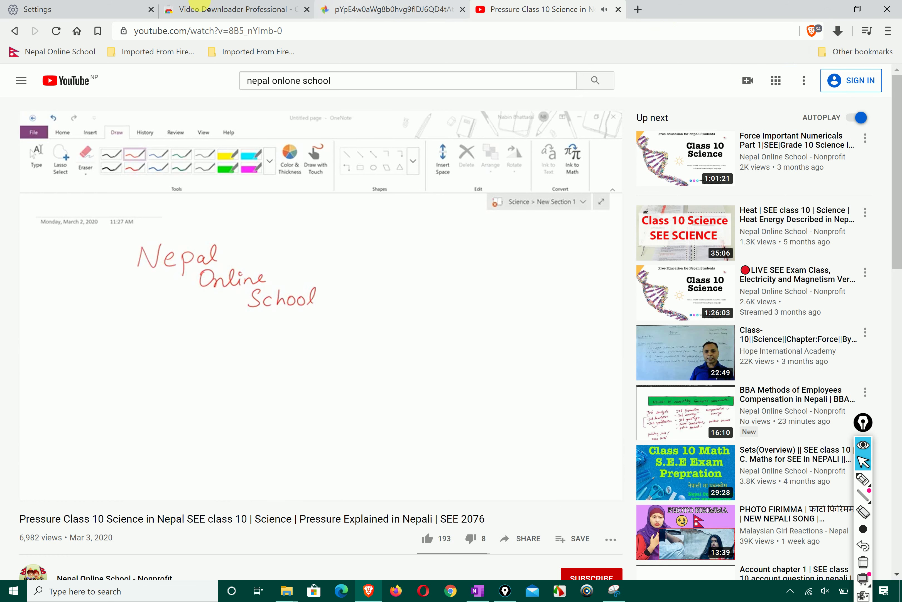
pyautogui.click(205, 8)
pyautogui.scroll(-5, 298, 250)
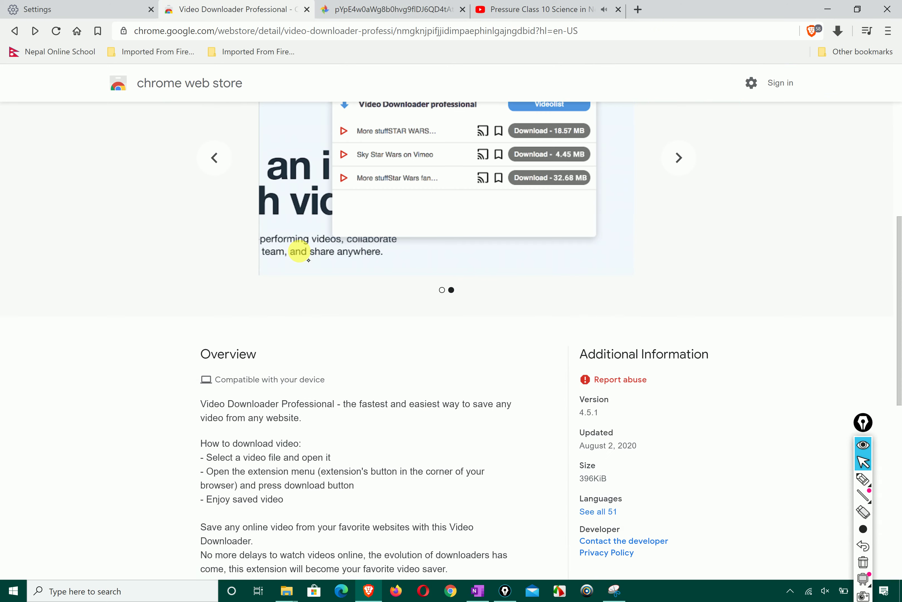
pyautogui.scroll(-7, 308, 260)
pyautogui.scroll(-1, 309, 259)
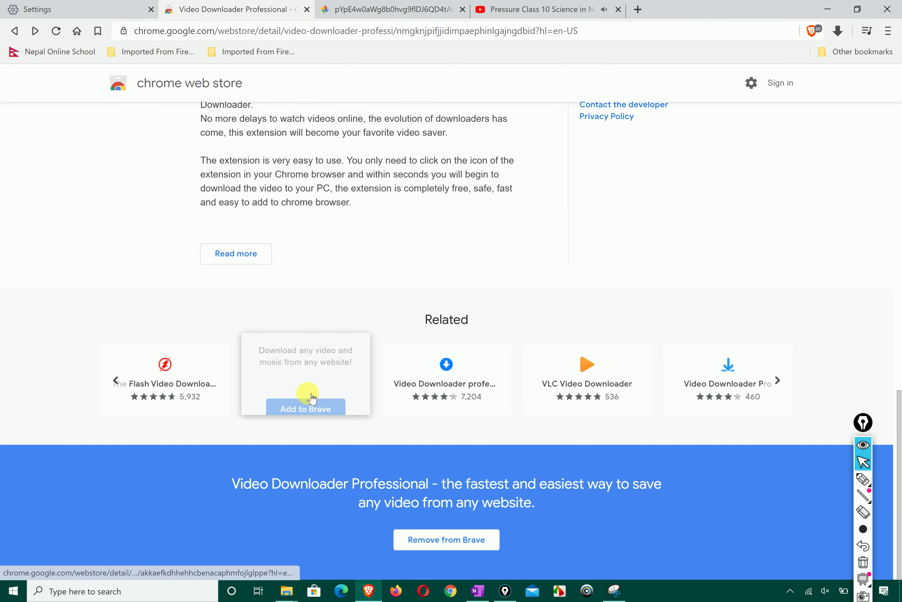
# Open the store page of The Flash Video Downloader from the related extensions and read its overview.
pyautogui.click(174, 386)
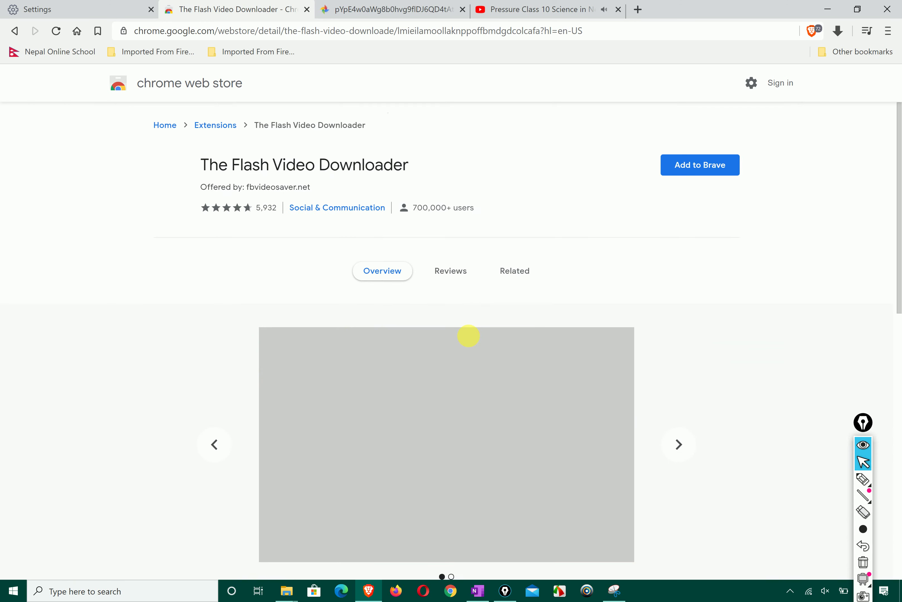
pyautogui.scroll(-5, 483, 346)
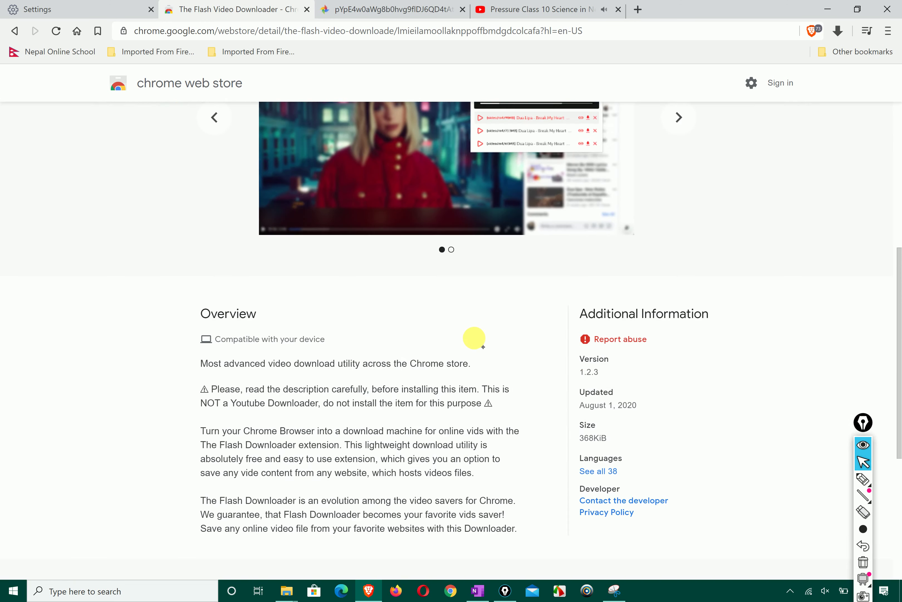
pyautogui.scroll(3, 483, 346)
pyautogui.scroll(-5, 474, 338)
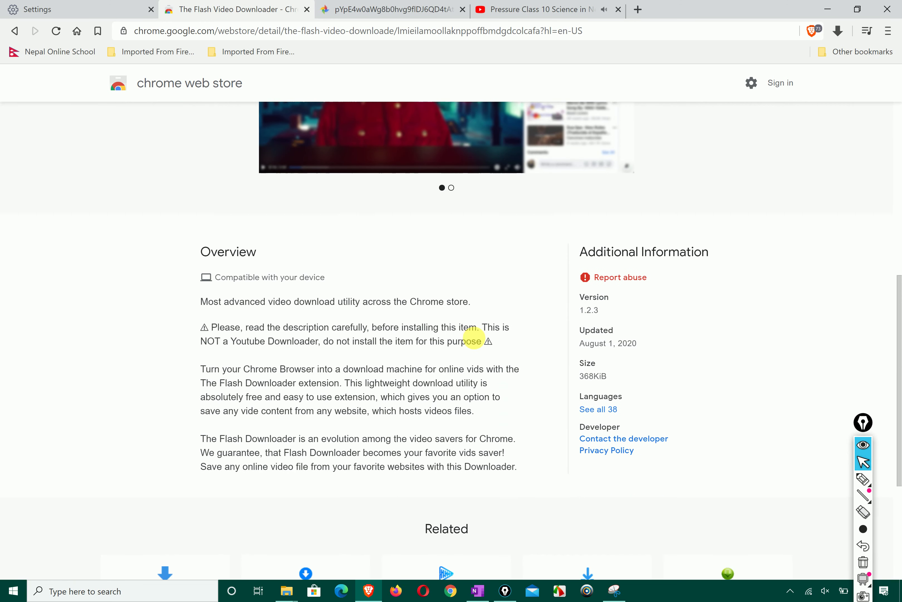
pyautogui.scroll(-5, 328, 367)
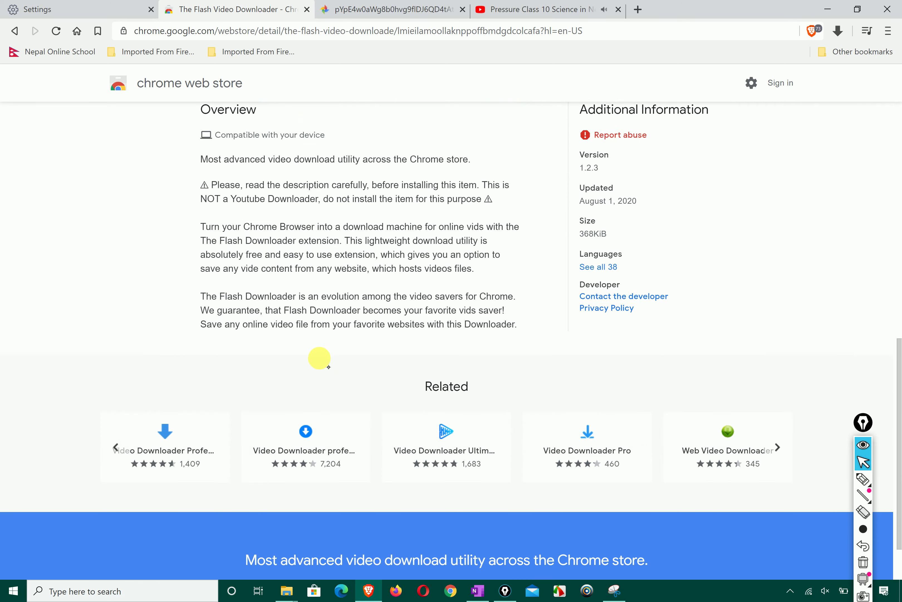
pyautogui.scroll(10, 328, 366)
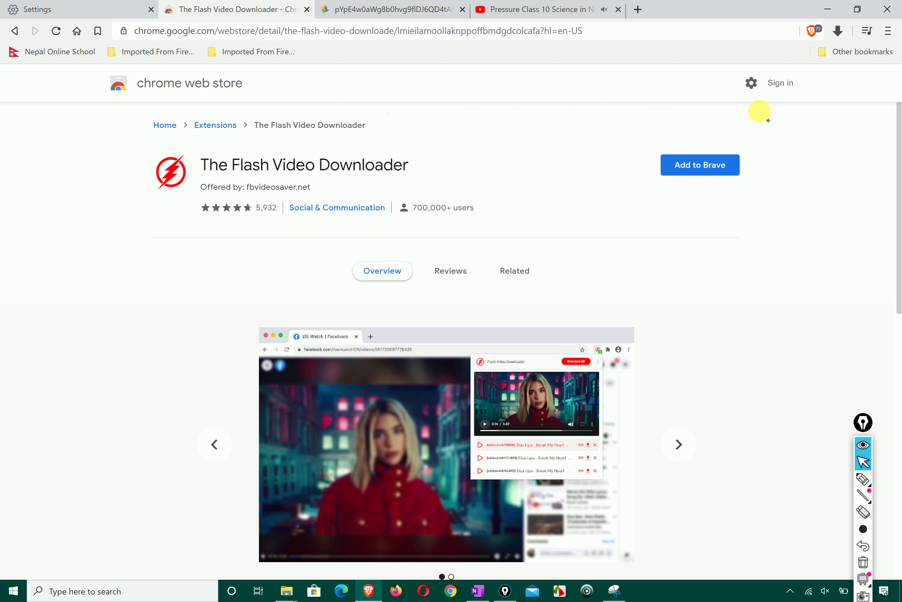
# Return to the web store's search results and search for "download" instead.
pyautogui.click(15, 30)
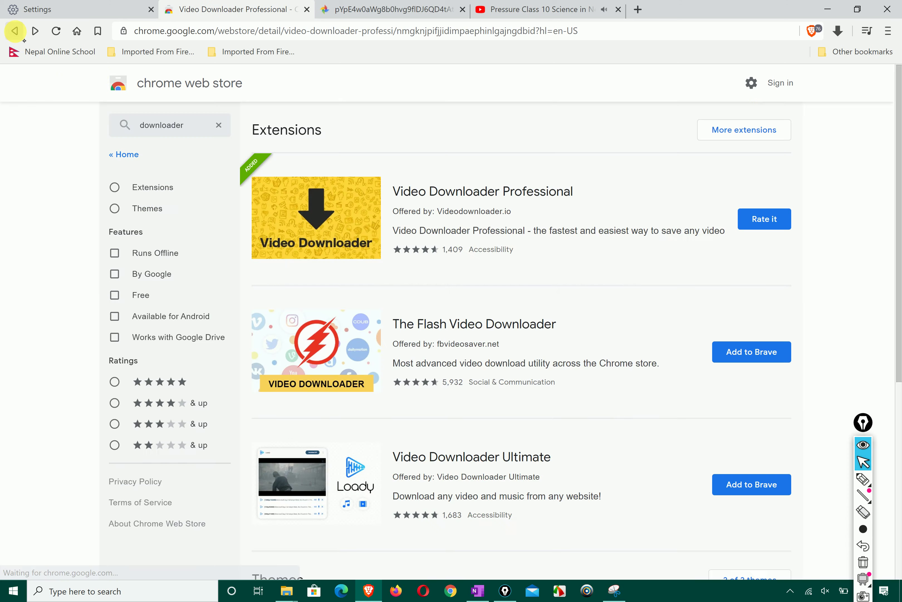
pyautogui.click(15, 30)
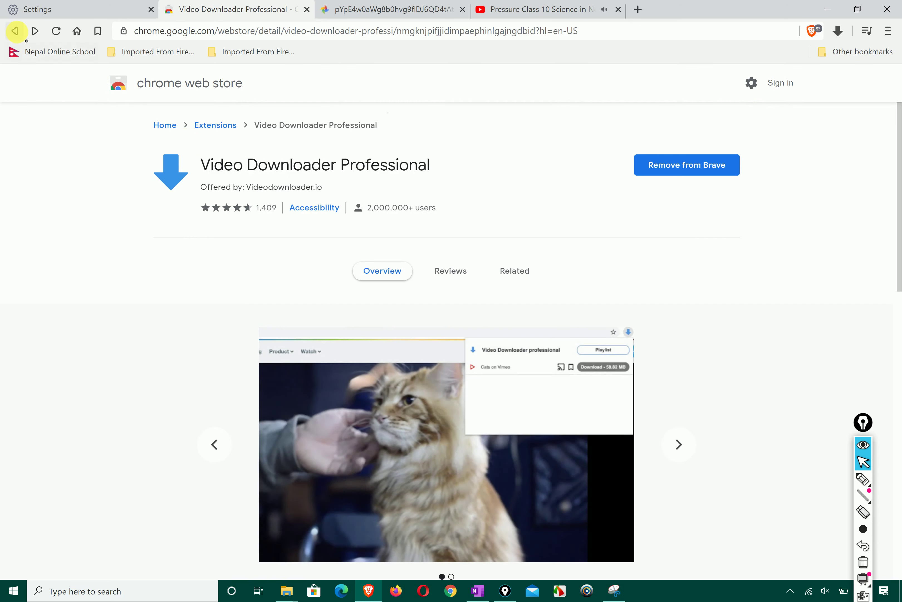
pyautogui.click(16, 31)
pyautogui.click(200, 129)
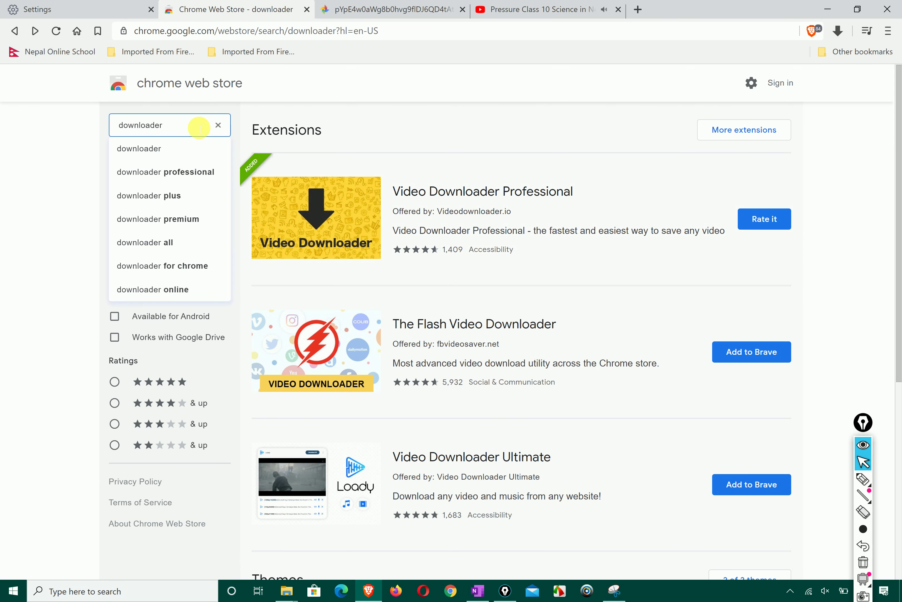
pyautogui.press('BackSpace')
pyautogui.press('BackSpace')
pyautogui.press('BackSpace')
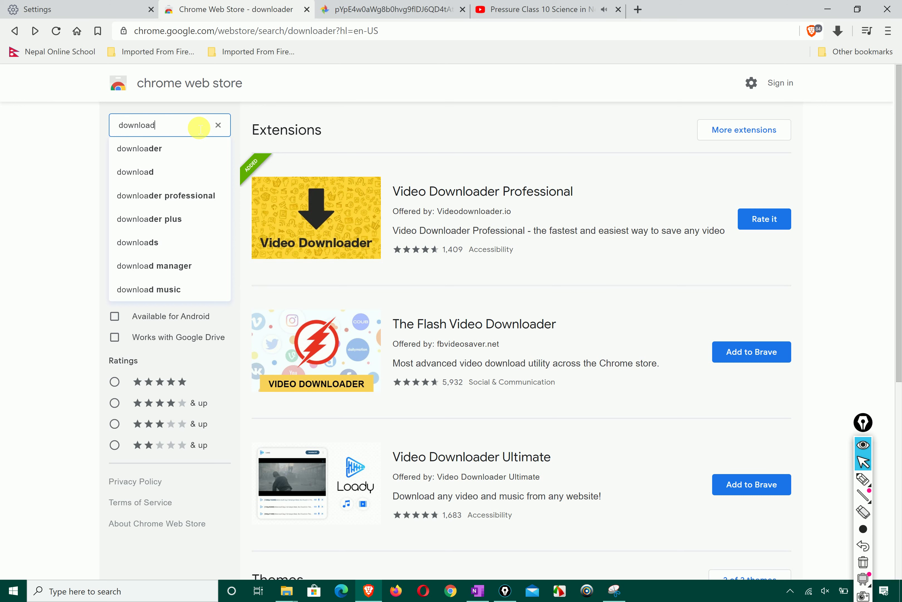
pyautogui.press('Return')
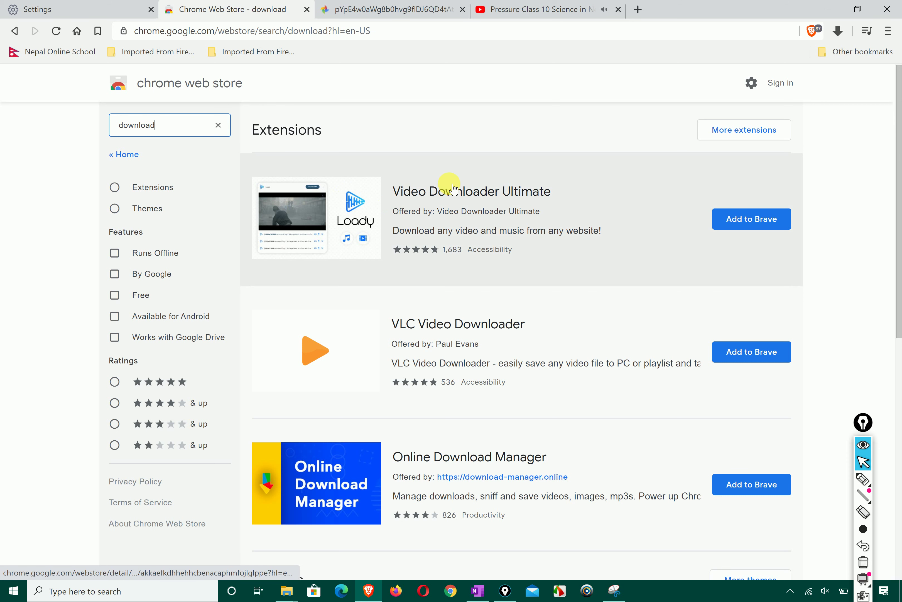
# Open the Video Downloader Ultimate store page, add the extension to Brave and dismiss the notification.
pyautogui.click(480, 194)
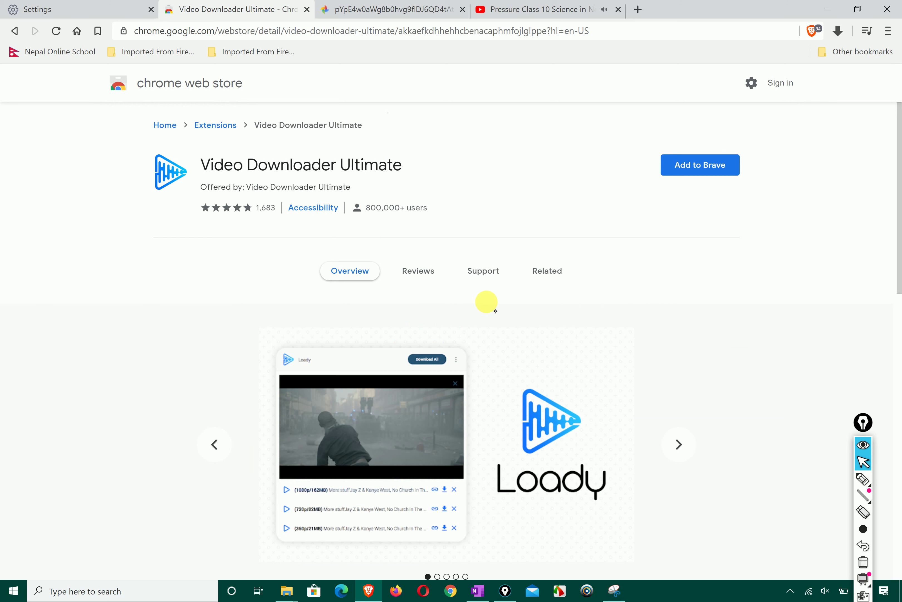
pyautogui.scroll(-1, 693, 183)
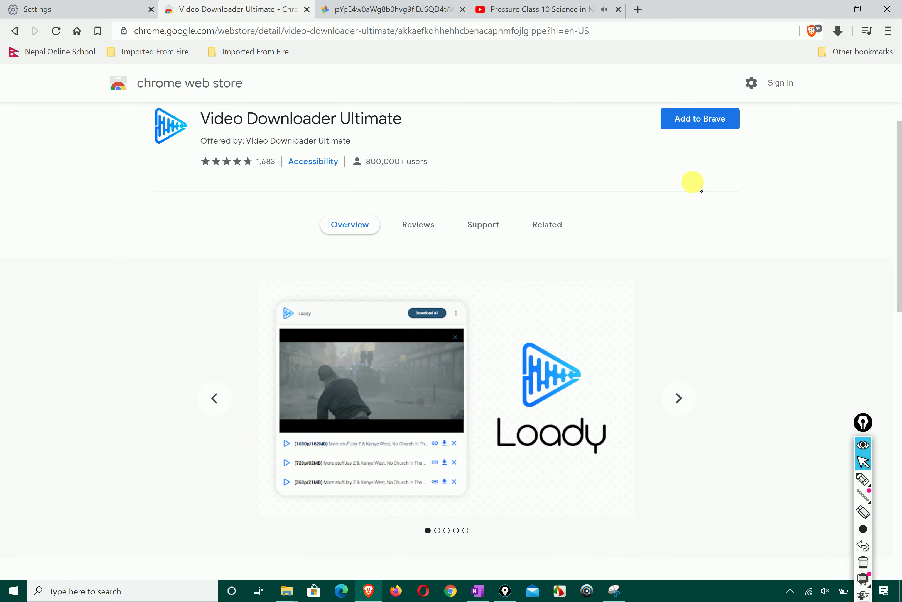
pyautogui.click(713, 119)
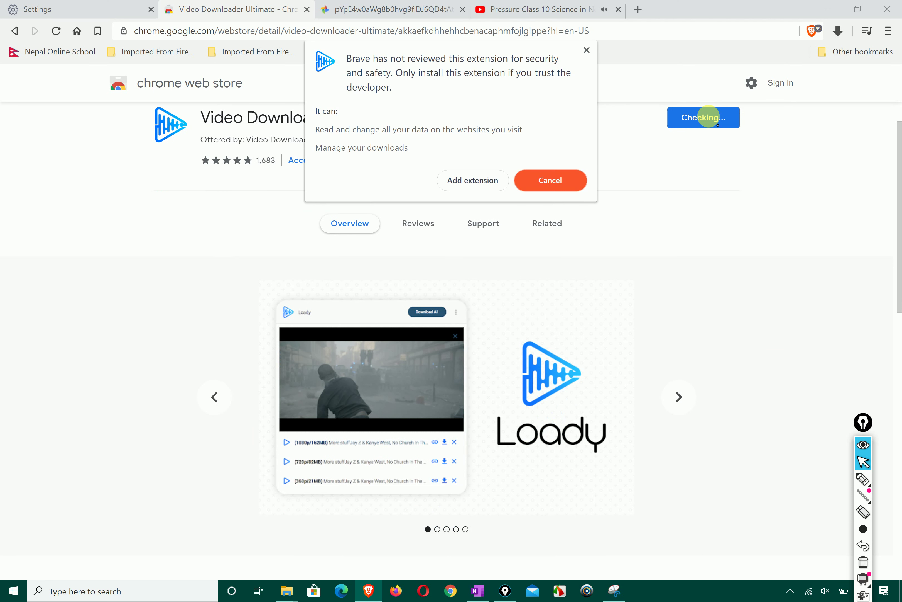
pyautogui.click(472, 179)
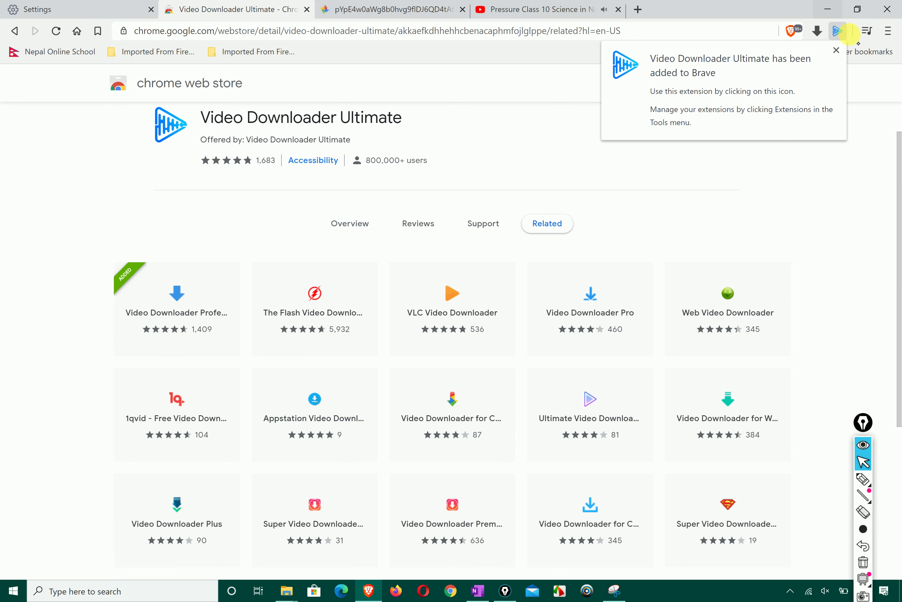
pyautogui.click(836, 51)
# Reload the Pressure Class 10 Science video on YouTube and check Video Downloader Ultimate for available downloads.
pyautogui.click(584, 9)
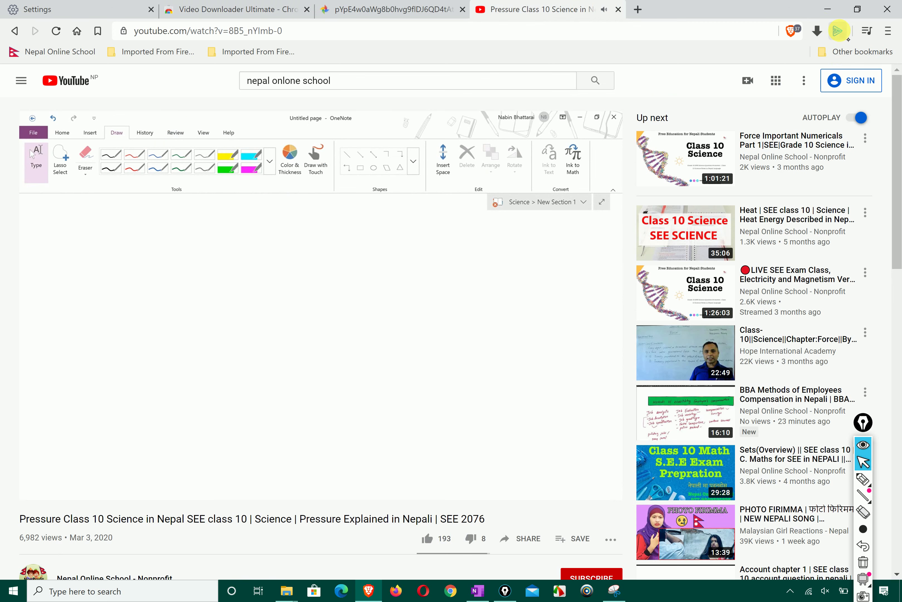
pyautogui.click(838, 31)
pyautogui.click(362, 34)
pyautogui.click(361, 36)
pyautogui.press('Return')
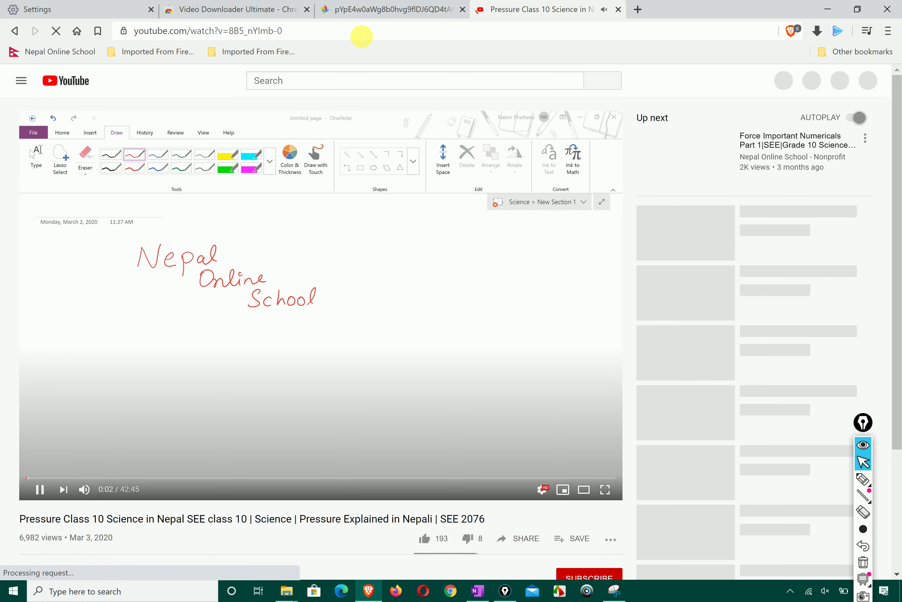
pyautogui.click(362, 36)
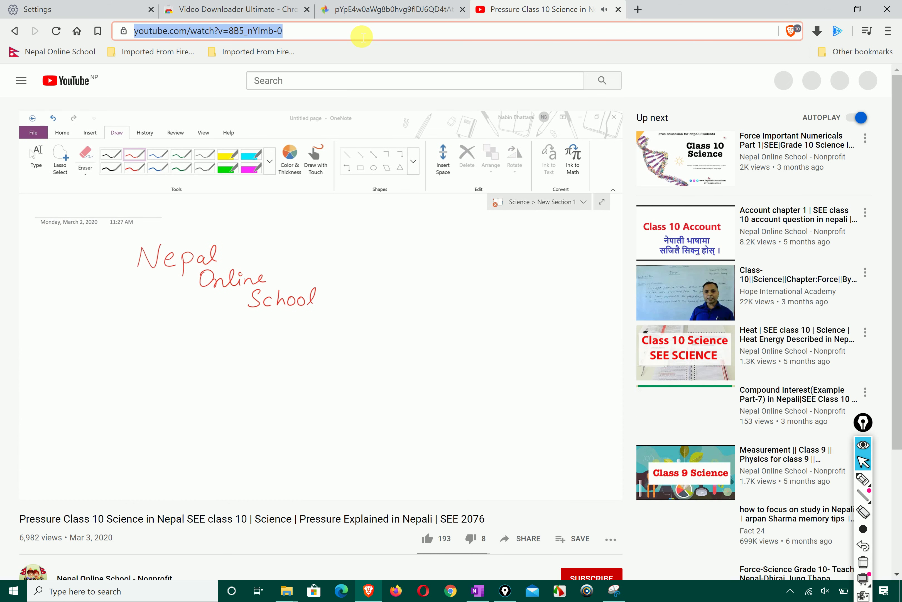
pyautogui.click(205, 83)
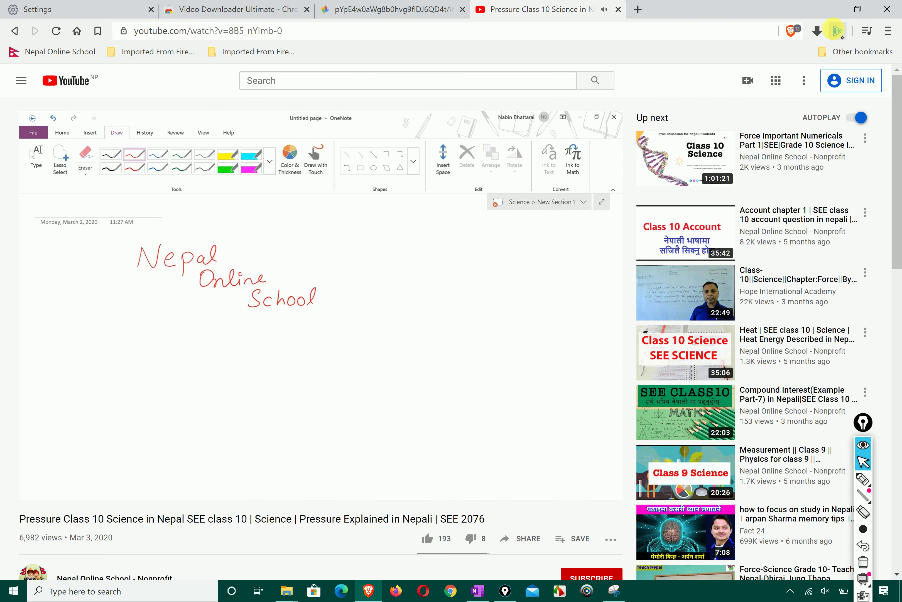
pyautogui.click(837, 31)
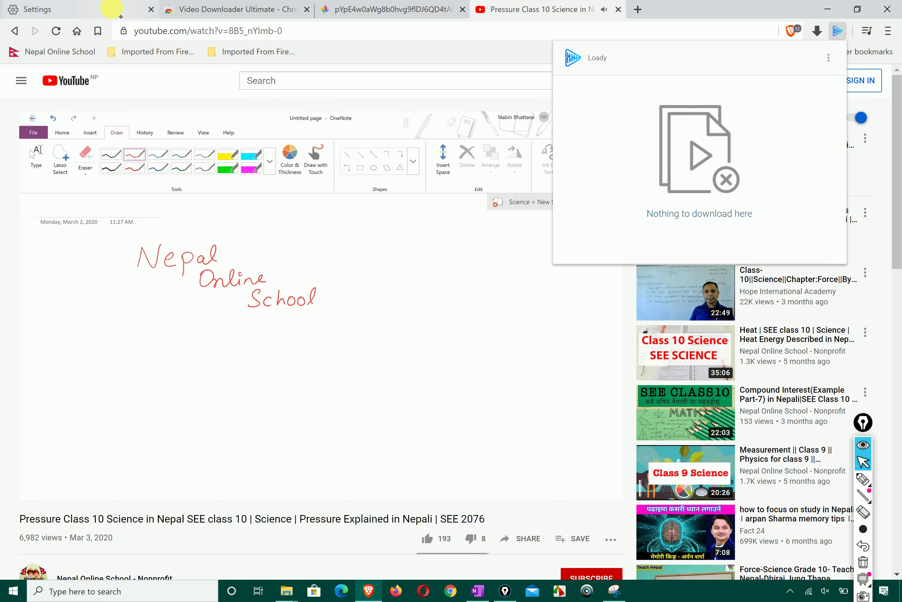
# Open Video Downloader Ultimate's details in Brave's extension management, review its permissions and site access, and update the installed extensions.
pyautogui.click(112, 8)
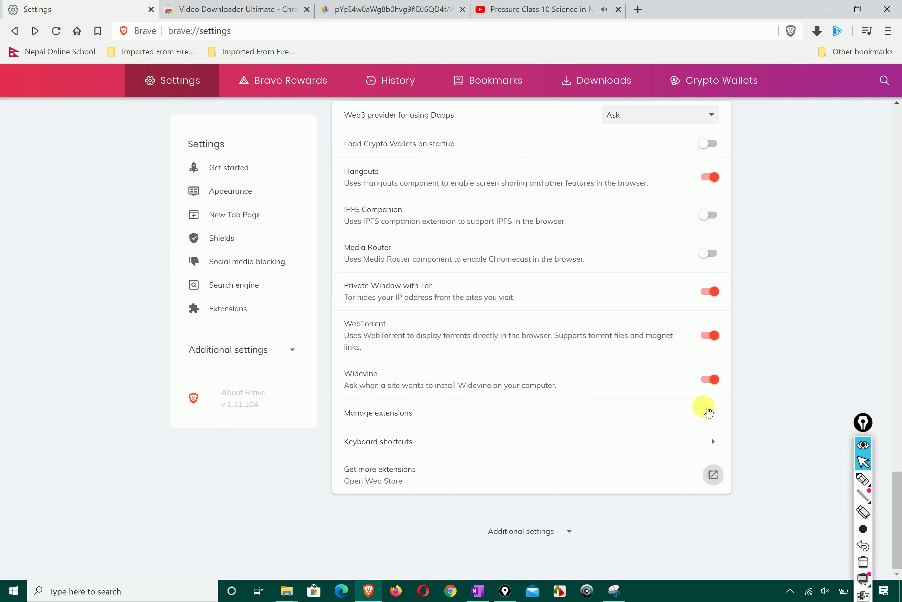
pyautogui.click(716, 413)
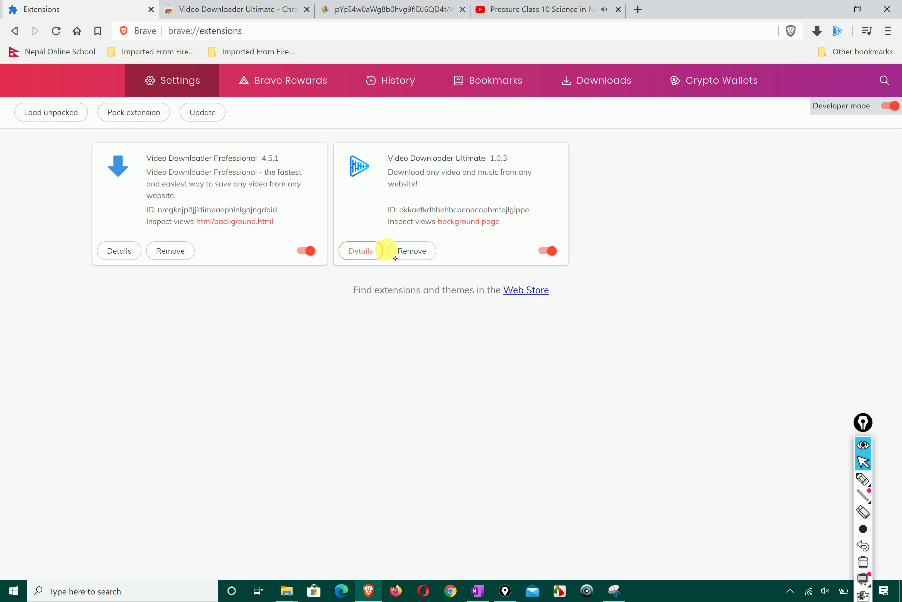
pyautogui.click(355, 250)
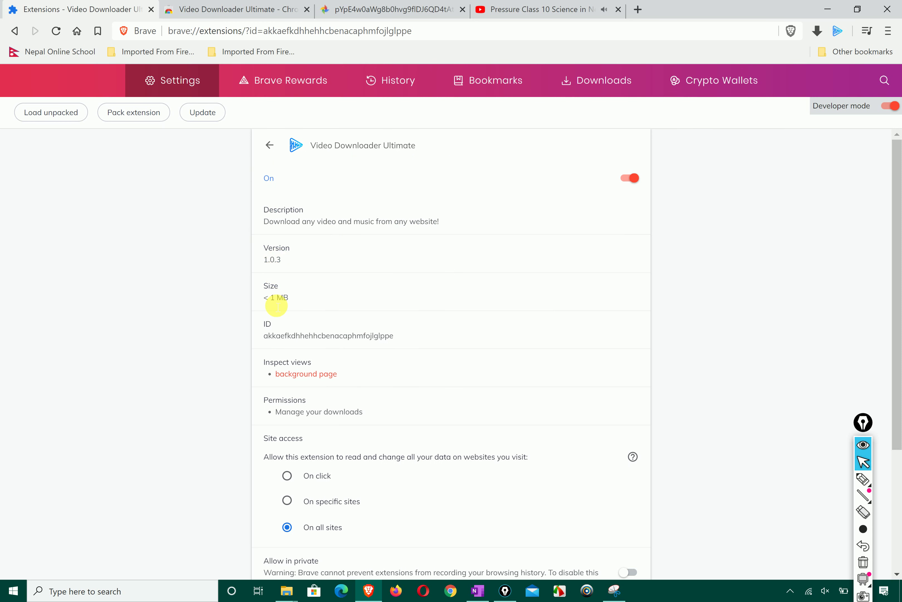
pyautogui.scroll(-1, 274, 336)
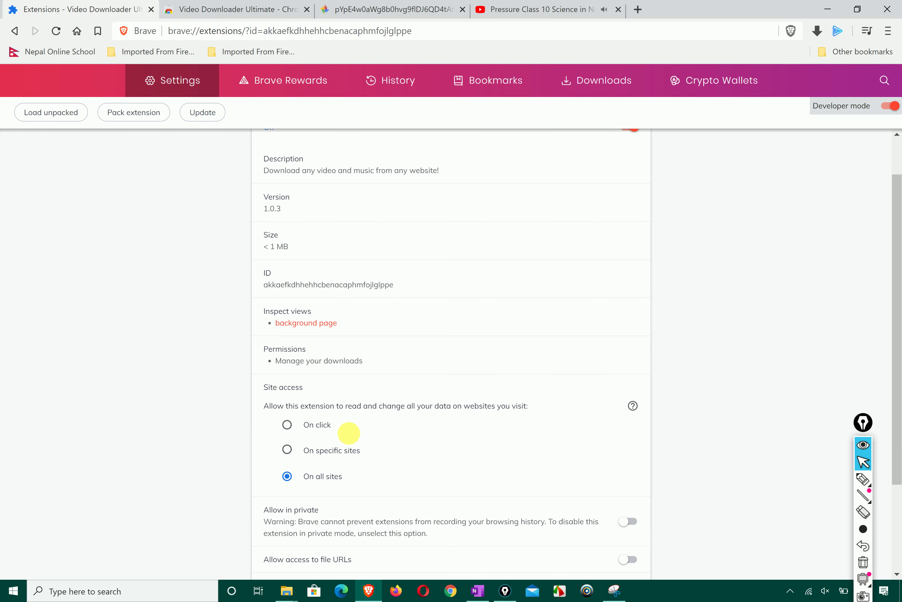
pyautogui.scroll(-3, 350, 434)
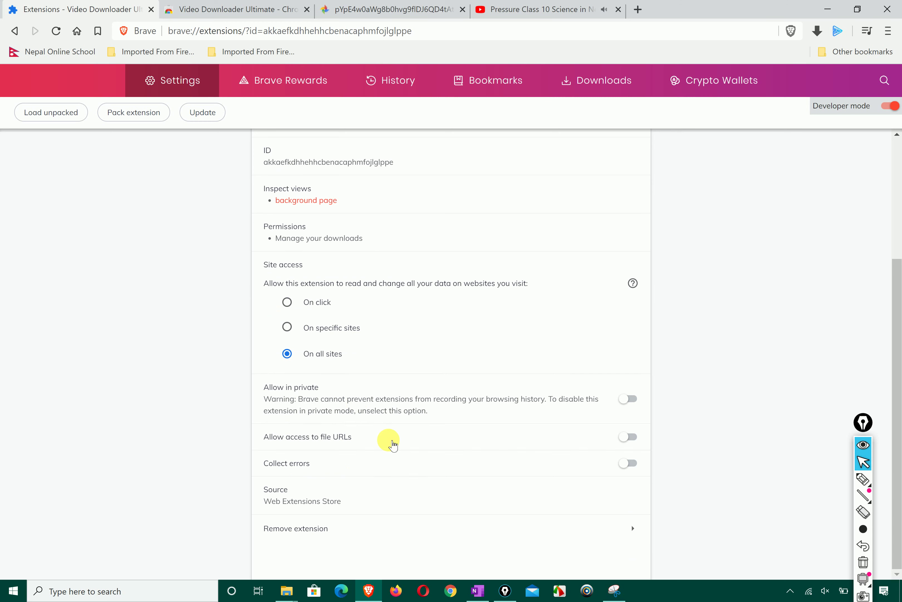
pyautogui.scroll(5, 386, 488)
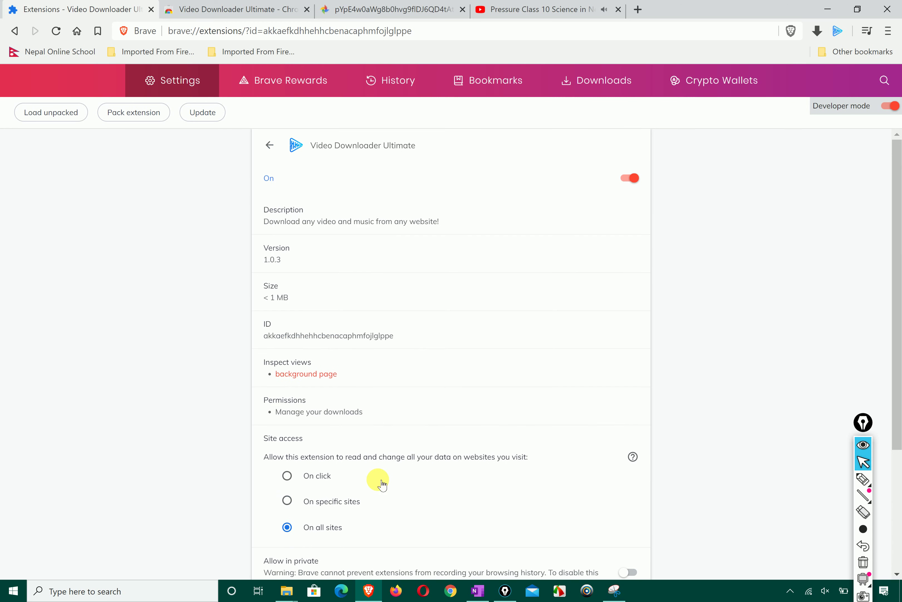
pyautogui.click(205, 116)
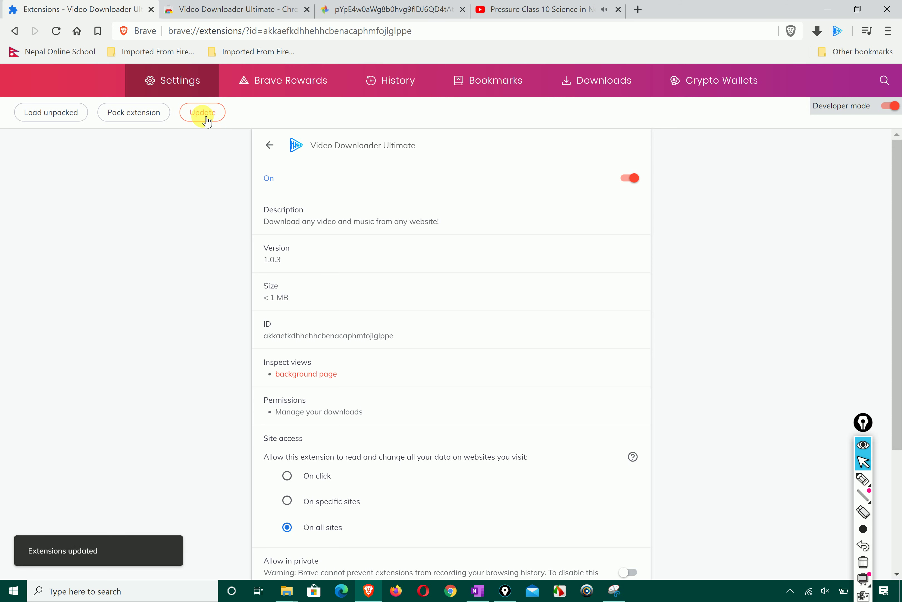
# Go back to the Pressure video on YouTube, check Video Downloader Ultimate again and close it.
pyautogui.click(570, 8)
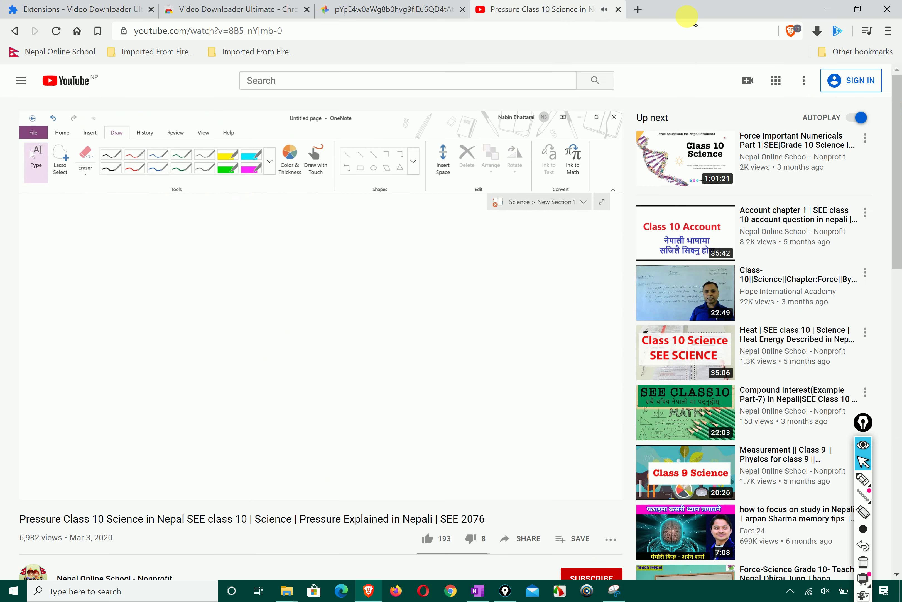
pyautogui.click(838, 31)
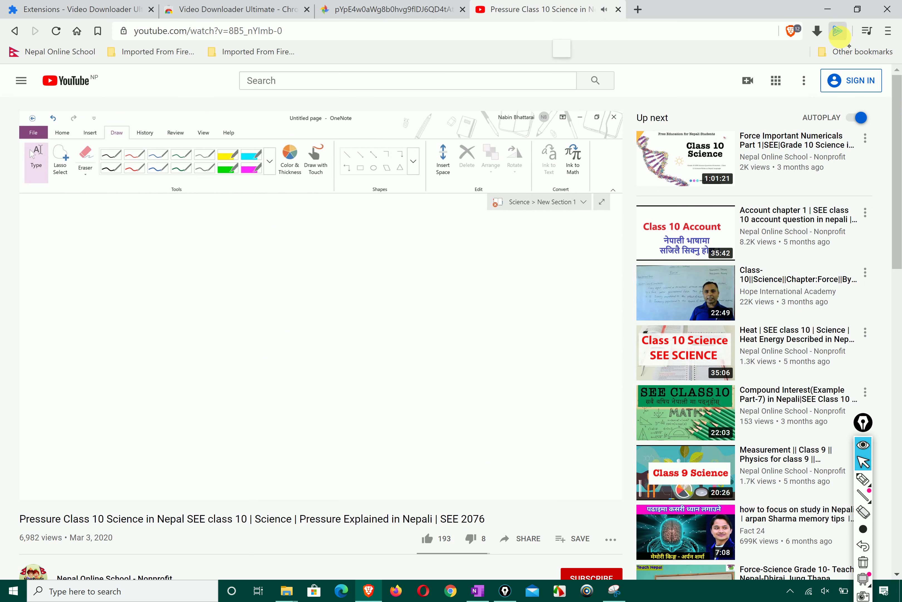
pyautogui.click(839, 31)
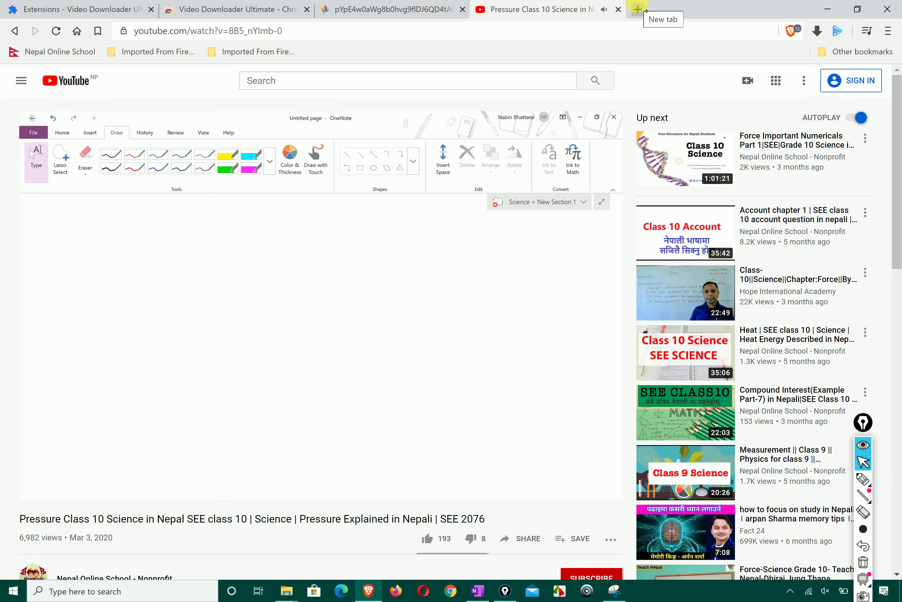
# Return to the Video Downloader Ultimate store page and open VLC Video Downloader from its related extensions.
pyautogui.click(217, 9)
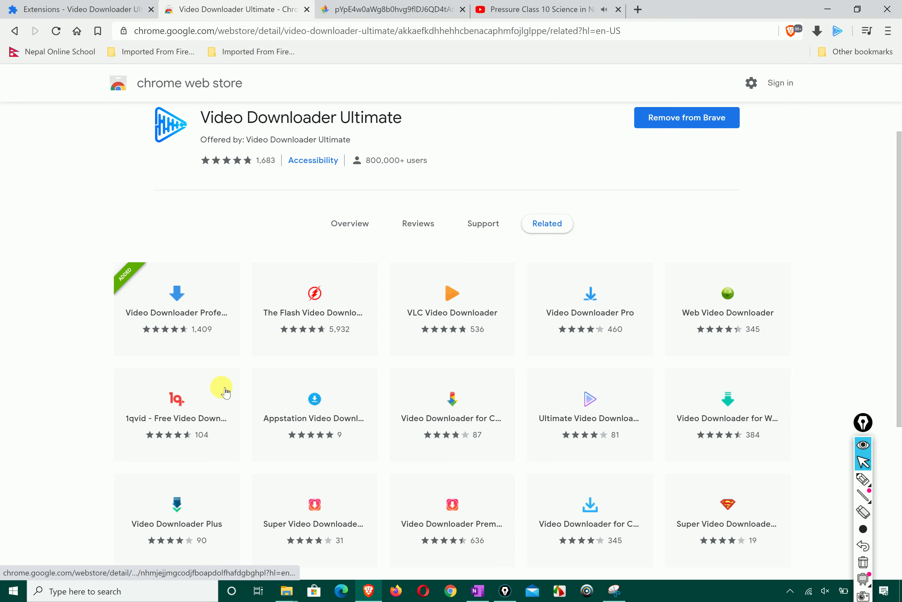
pyautogui.moveTo(221, 392)
pyautogui.scroll(-3, 221, 391)
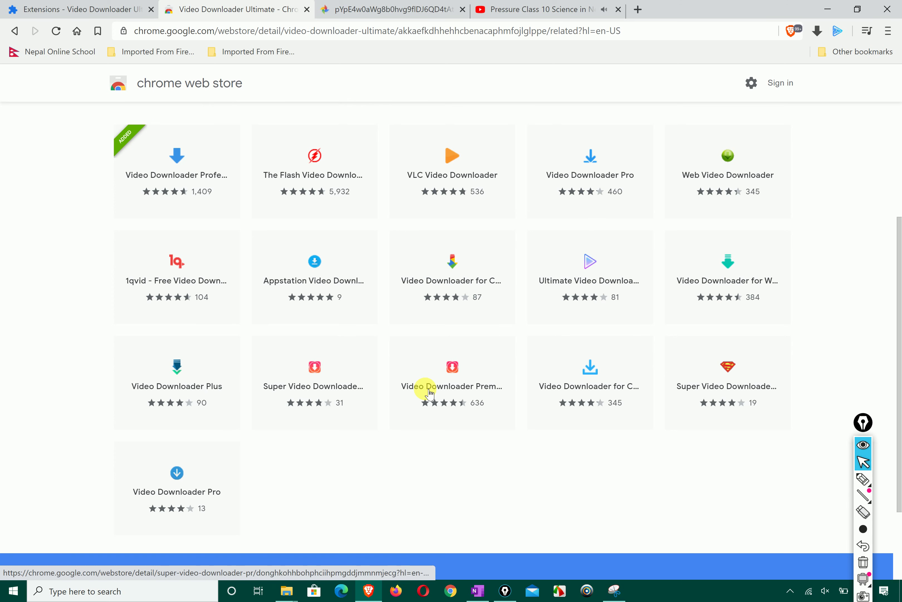
pyautogui.scroll(1, 428, 388)
pyautogui.moveTo(454, 394)
pyautogui.scroll(1, 454, 394)
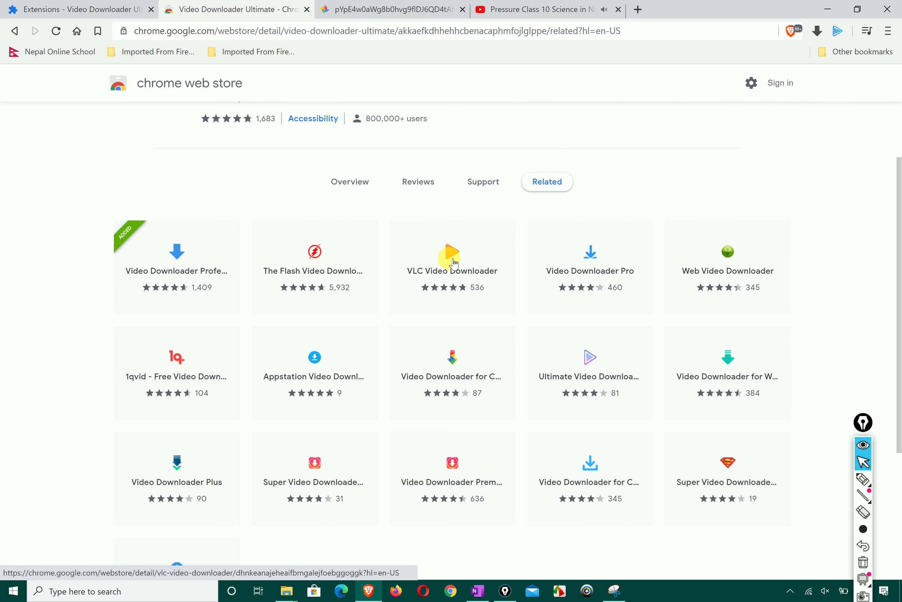
pyautogui.click(453, 263)
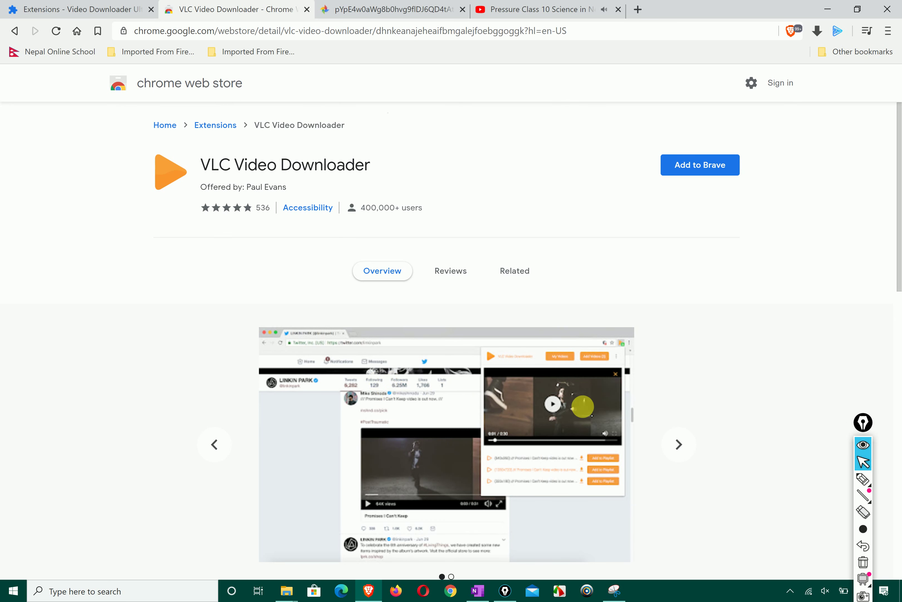
# Read the VLC Video Downloader overview, marking the warning about YouTube downloads.
pyautogui.scroll(-3, 407, 408)
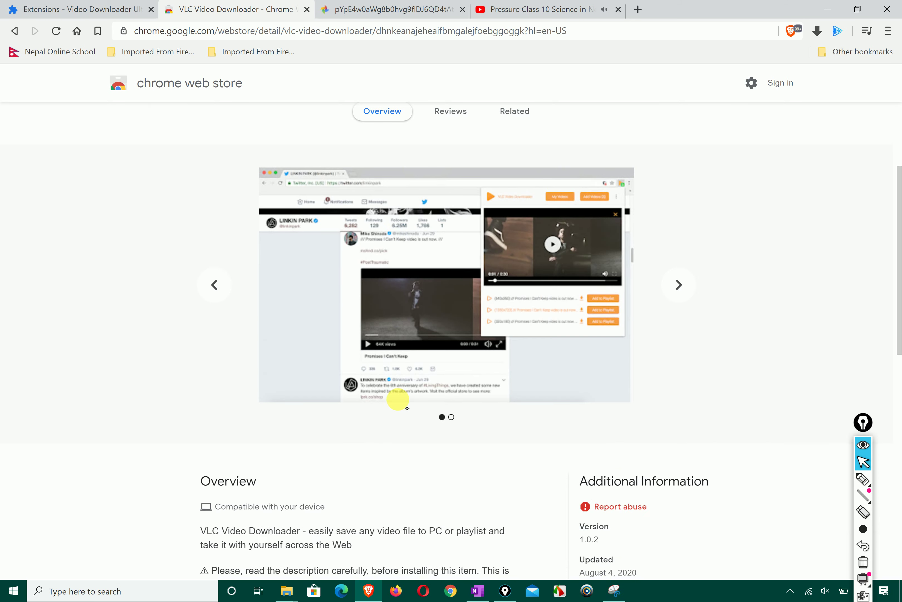
pyautogui.scroll(-3, 407, 408)
pyautogui.scroll(-3, 407, 408)
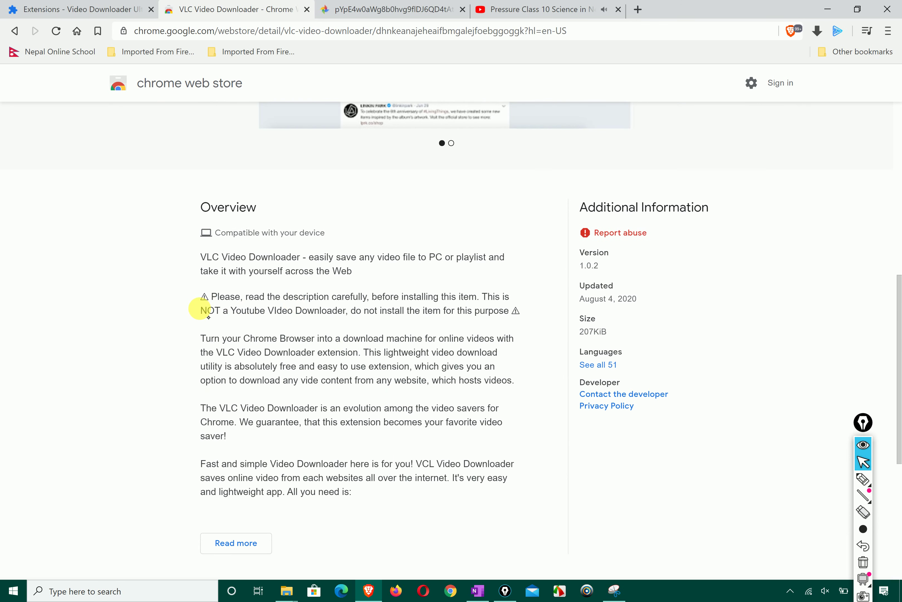
pyautogui.moveTo(200, 309); pyautogui.dragTo(322, 319)
pyautogui.click(331, 319)
# Revisit the YouTube and Extensions tabs and open Brave's Settings page in another new tab.
pyautogui.click(639, 9)
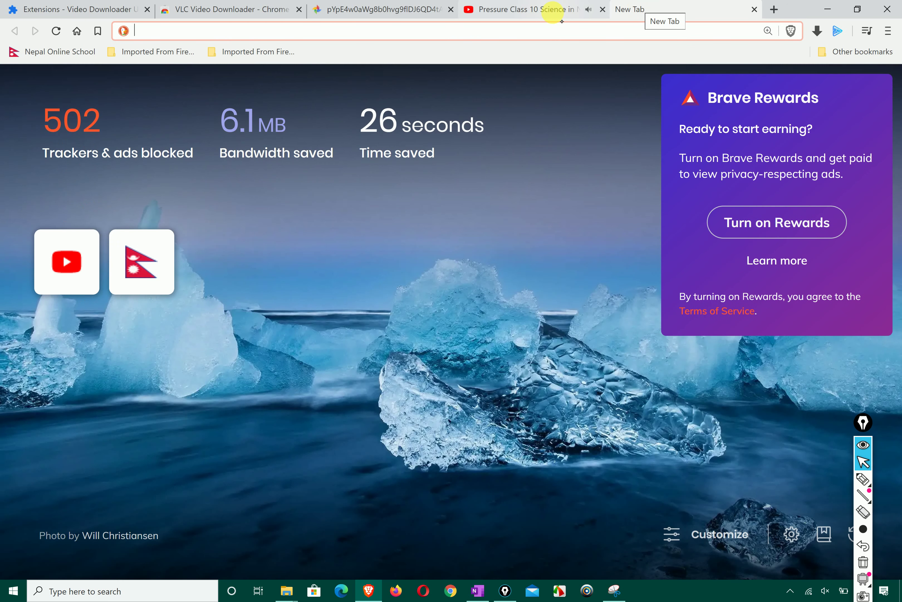
pyautogui.click(553, 10)
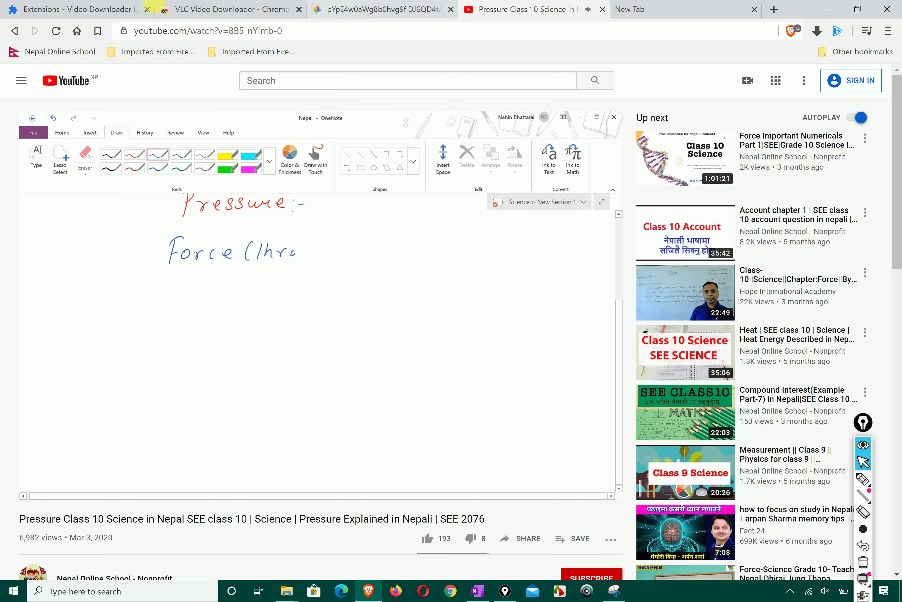
pyautogui.click(108, 9)
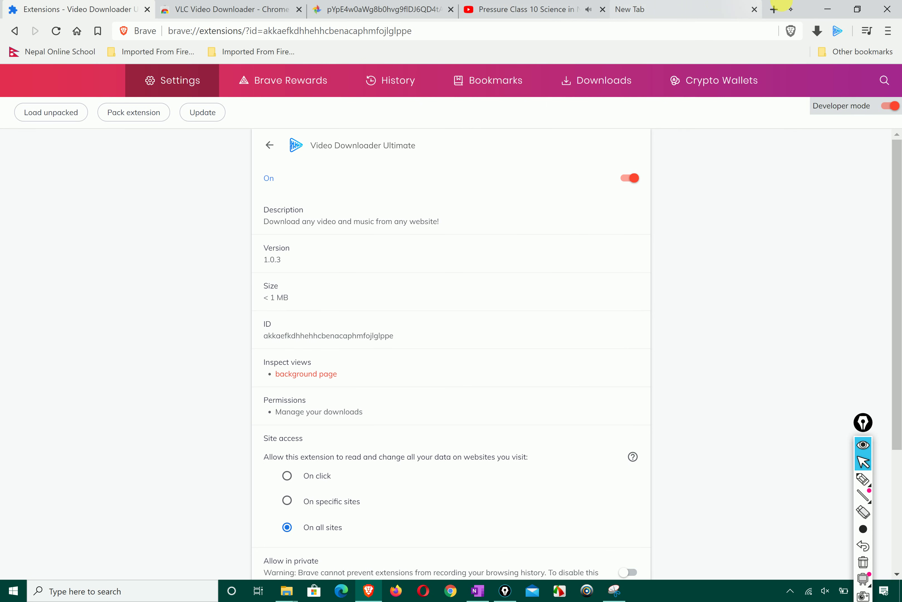
pyautogui.click(773, 8)
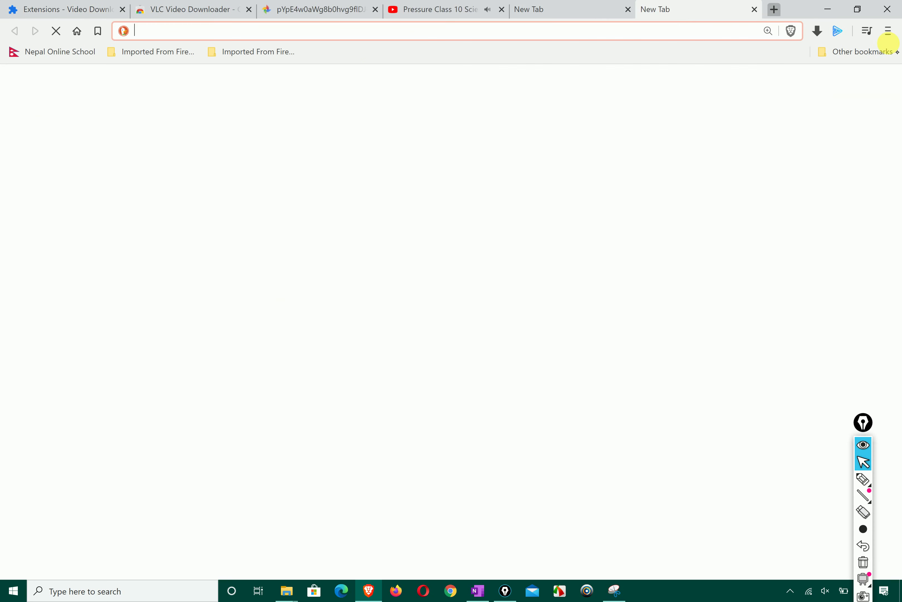
pyautogui.click(888, 31)
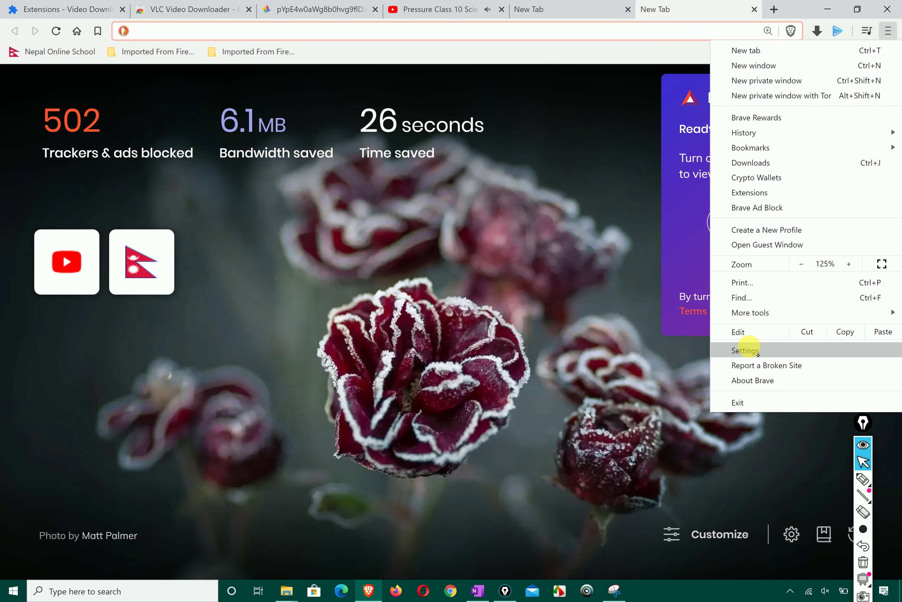
pyautogui.click(746, 350)
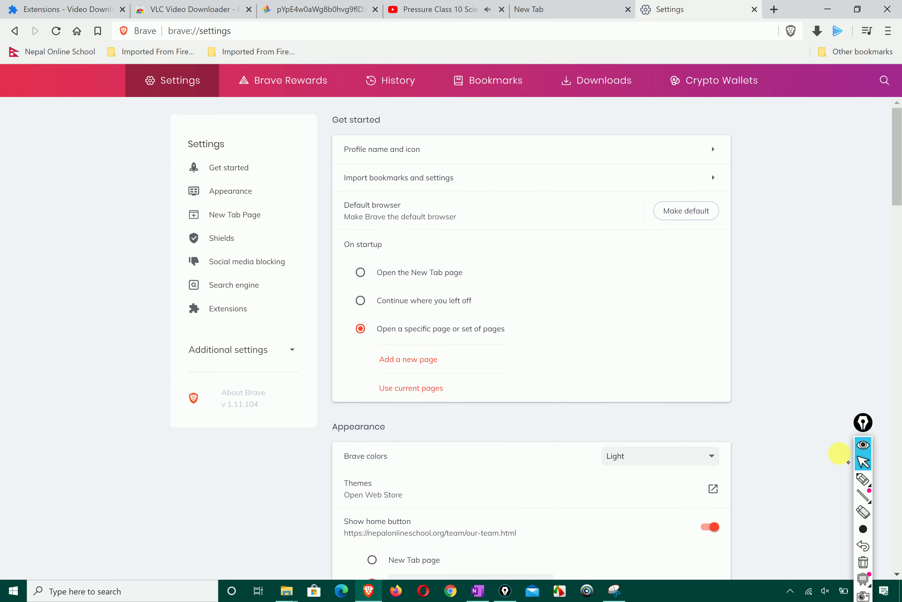
# Draw a red circle around the On startup options with the screen annotation pen.
pyautogui.click(863, 479)
pyautogui.moveTo(511, 231)
pyautogui.mouseDown()
pyautogui.moveTo(469, 223)
pyautogui.moveTo(317, 312)
pyautogui.moveTo(502, 375)
pyautogui.moveTo(534, 270)
pyautogui.mouseUp()
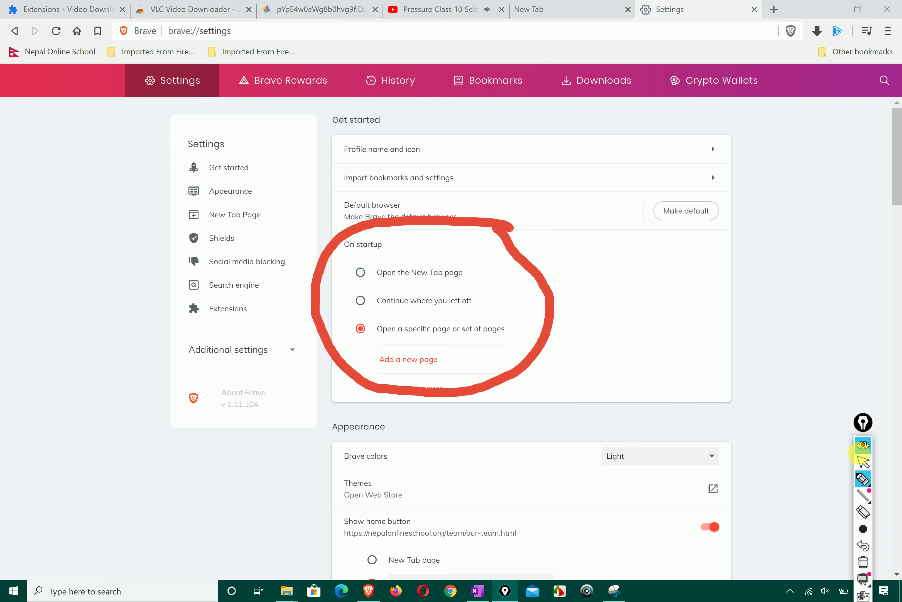
pyautogui.click(863, 461)
# Set On startup to Continue where you left off, erase the red circle, and relaunch Brave to test it.
pyautogui.click(380, 274)
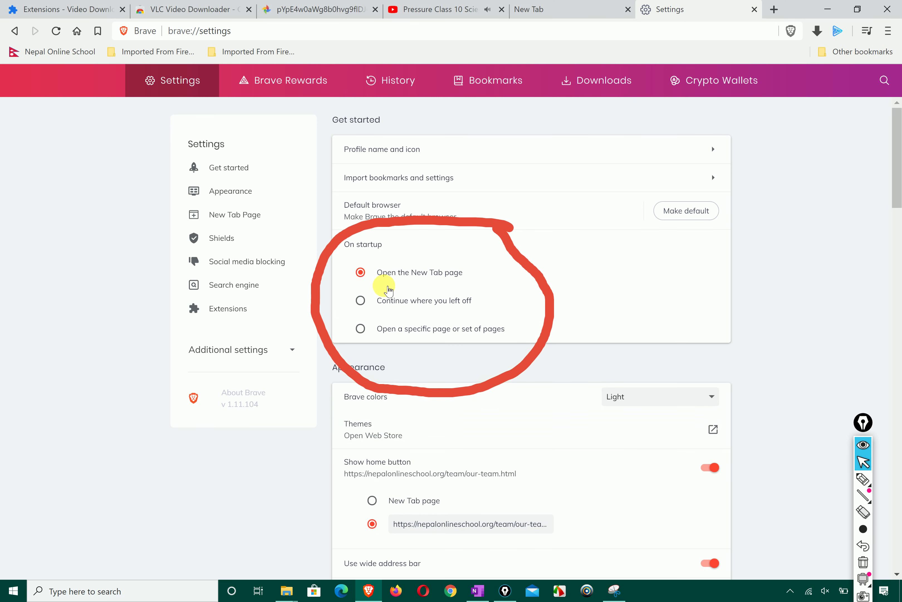
pyautogui.click(382, 305)
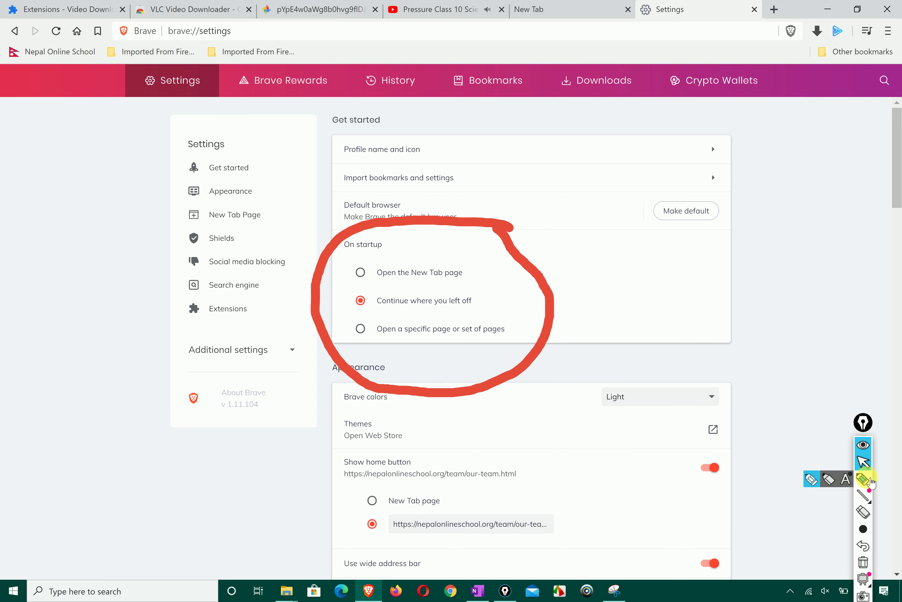
pyautogui.click(863, 545)
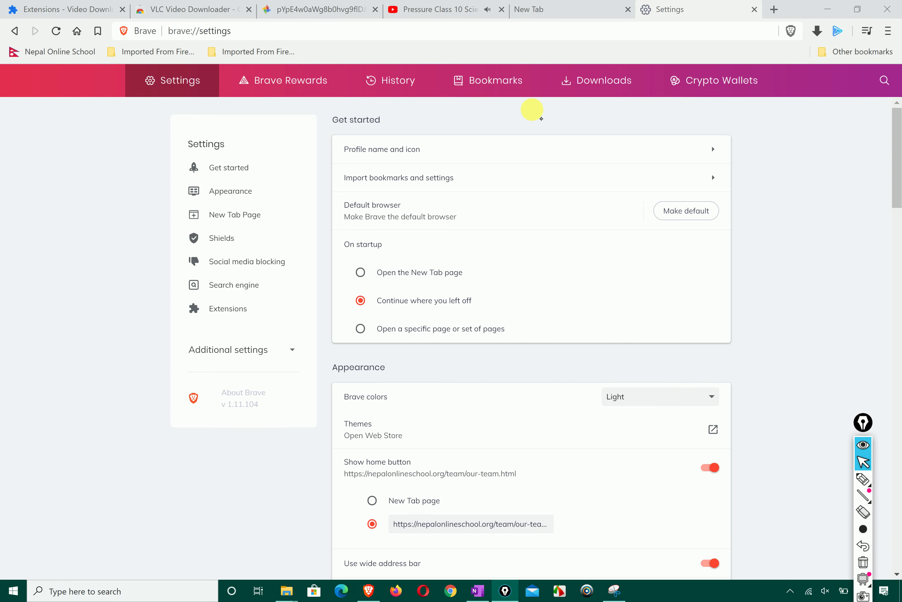
pyautogui.click(822, 9)
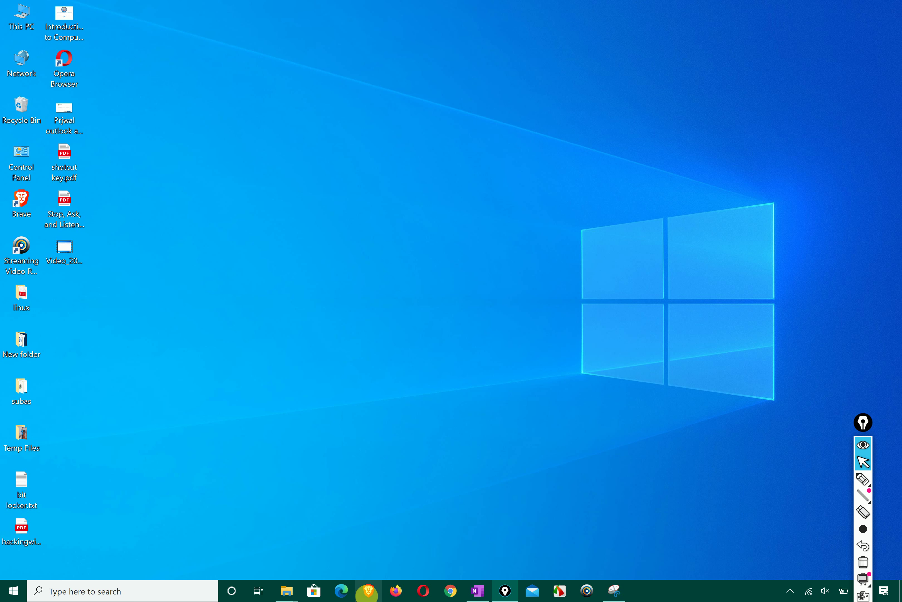
pyautogui.click(367, 591)
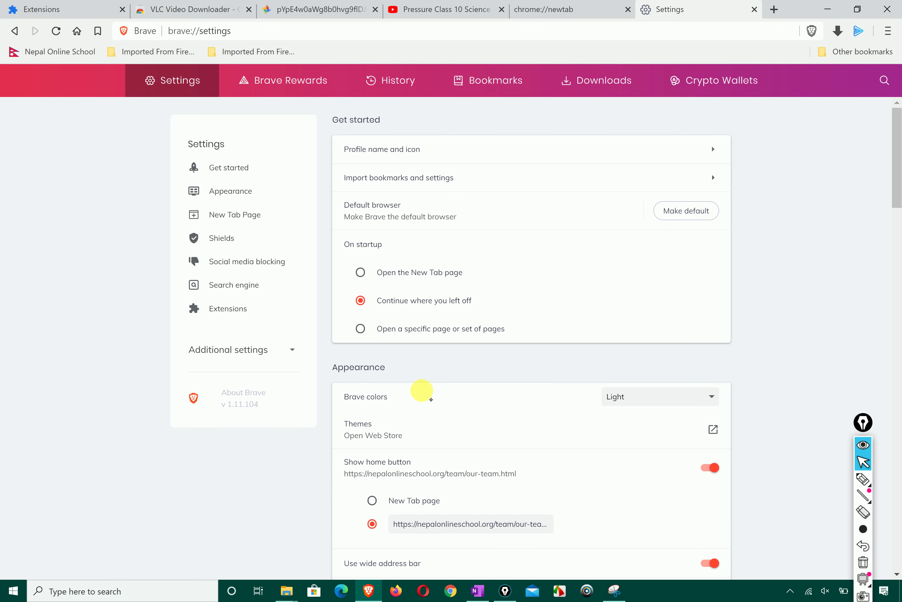
# Try the Dark option for Brave colors in the Appearance settings and restore Light.
pyautogui.scroll(-3, 431, 399)
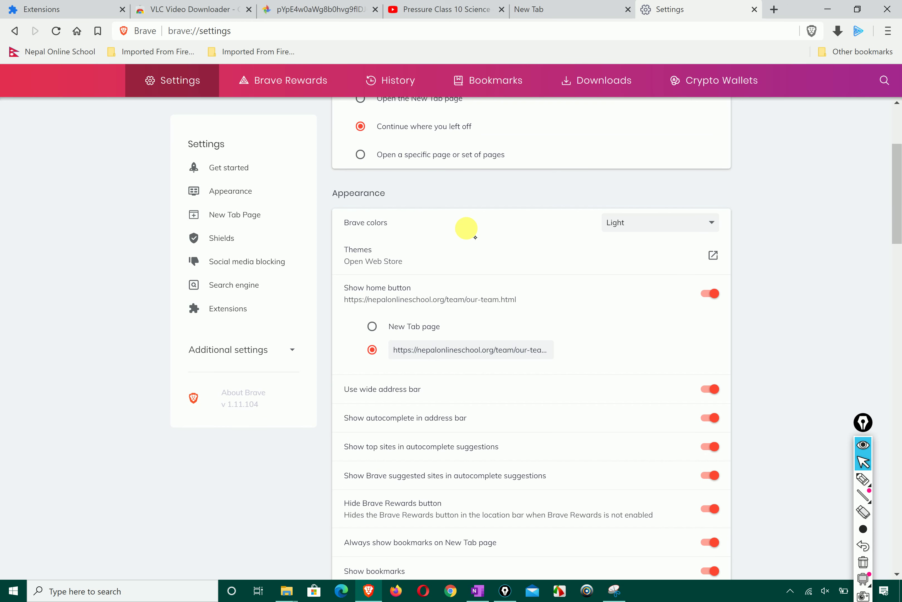
pyautogui.click(686, 228)
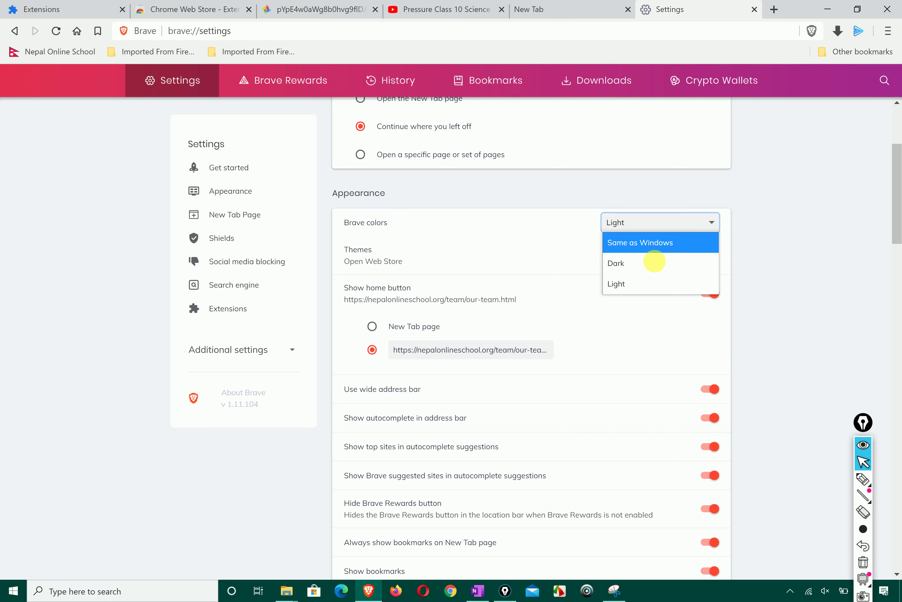
pyautogui.click(653, 262)
pyautogui.click(661, 225)
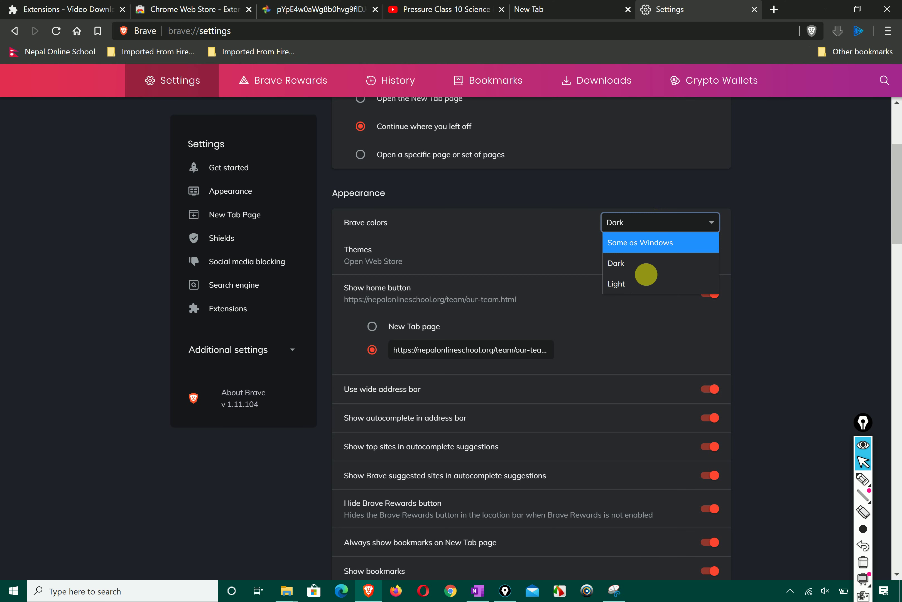
pyautogui.click(645, 281)
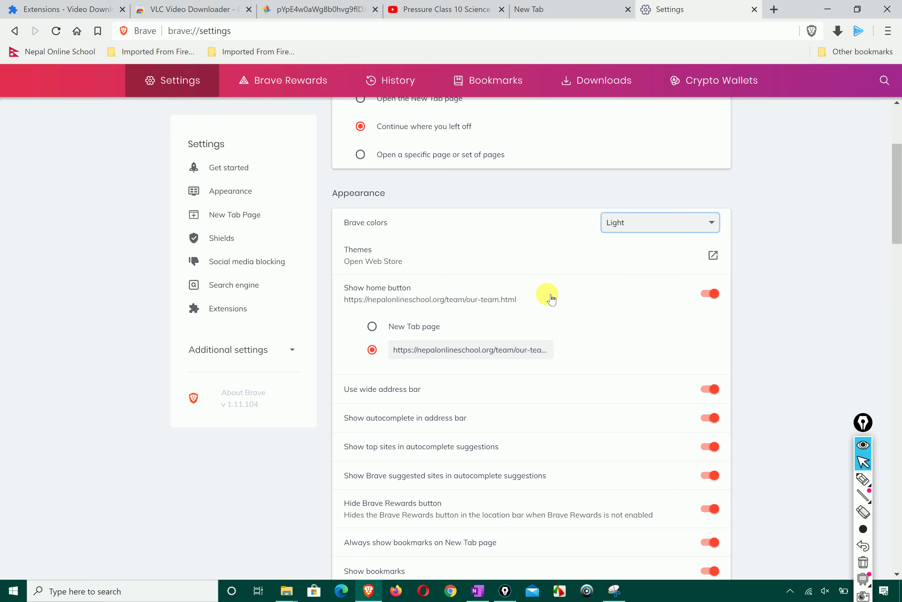
# Turn Use wide address bar off and back on in the Appearance settings.
pyautogui.scroll(-3, 551, 299)
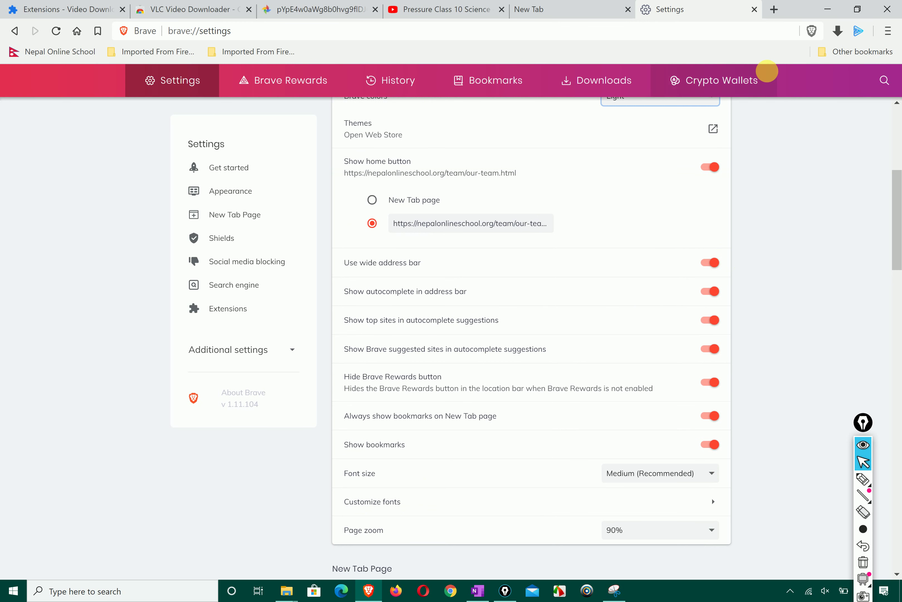
pyautogui.click(707, 264)
pyautogui.click(706, 262)
# Try Advanced view as the Shields default view and switch back to Simple view.
pyautogui.scroll(-1, 660, 296)
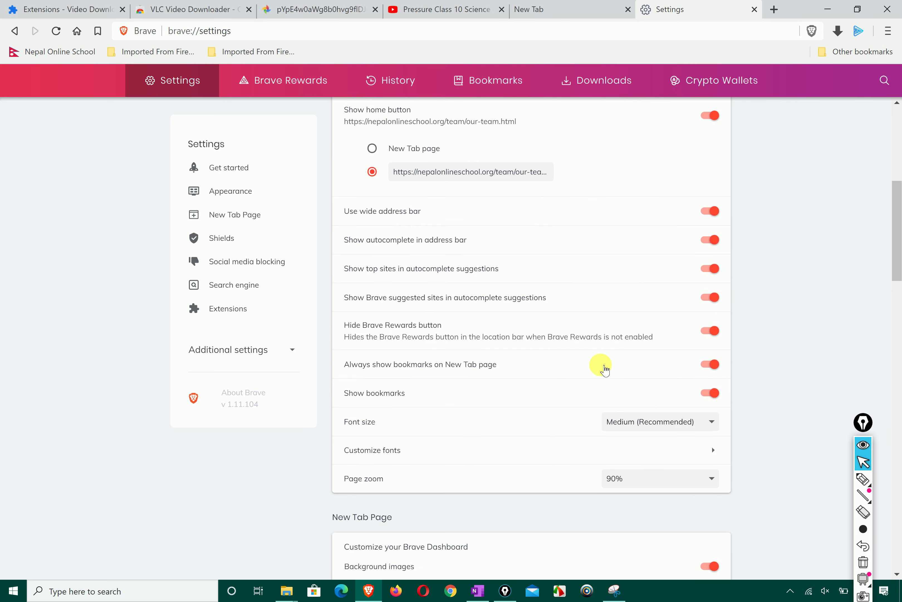
pyautogui.scroll(-16, 605, 369)
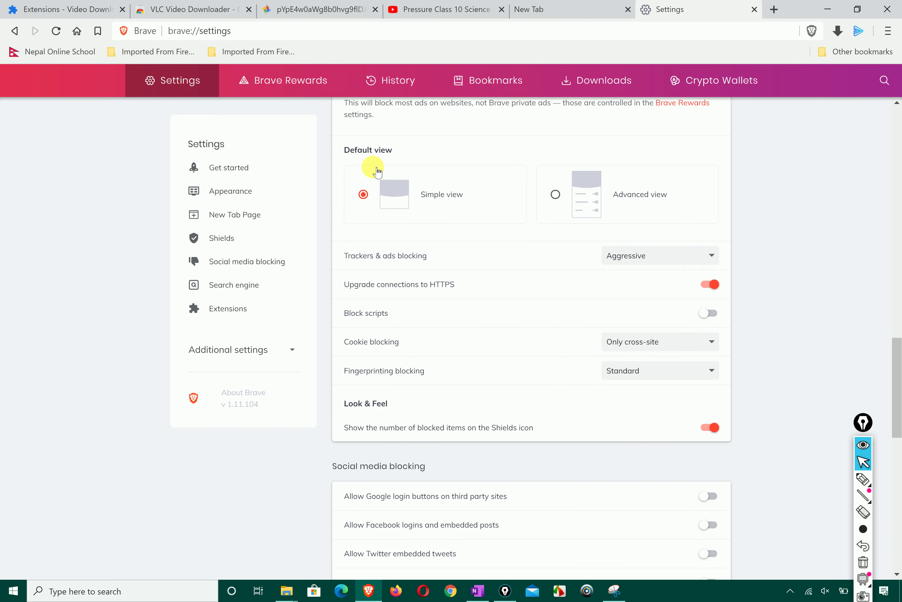
pyautogui.click(560, 197)
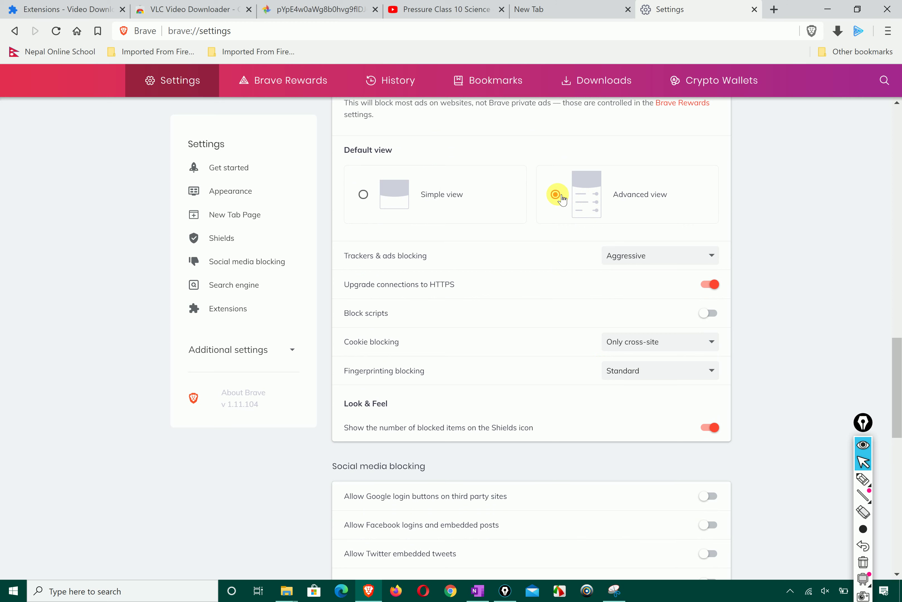
pyautogui.click(363, 194)
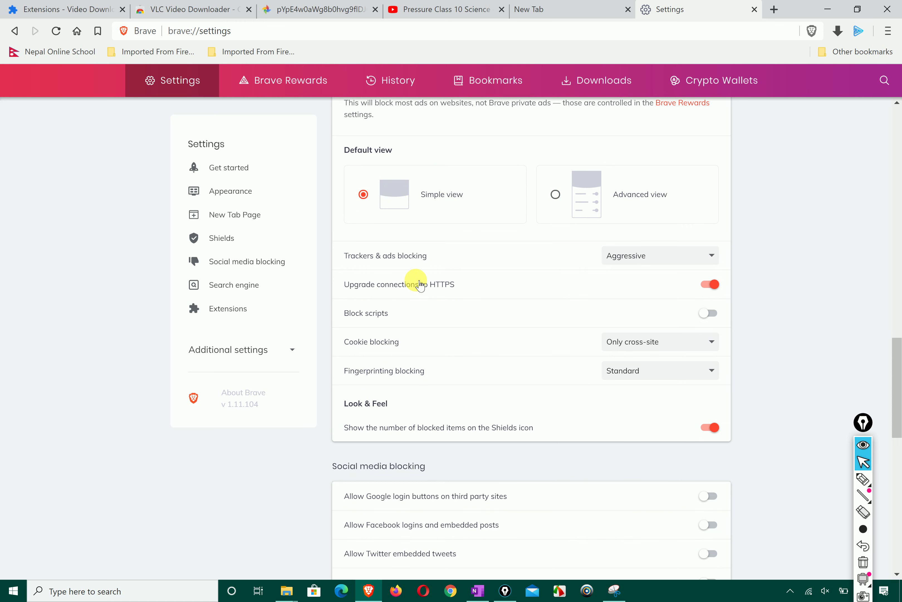
# Review the search engines offered for the address bar and select DuckDuckGo.
pyautogui.scroll(-6, 456, 371)
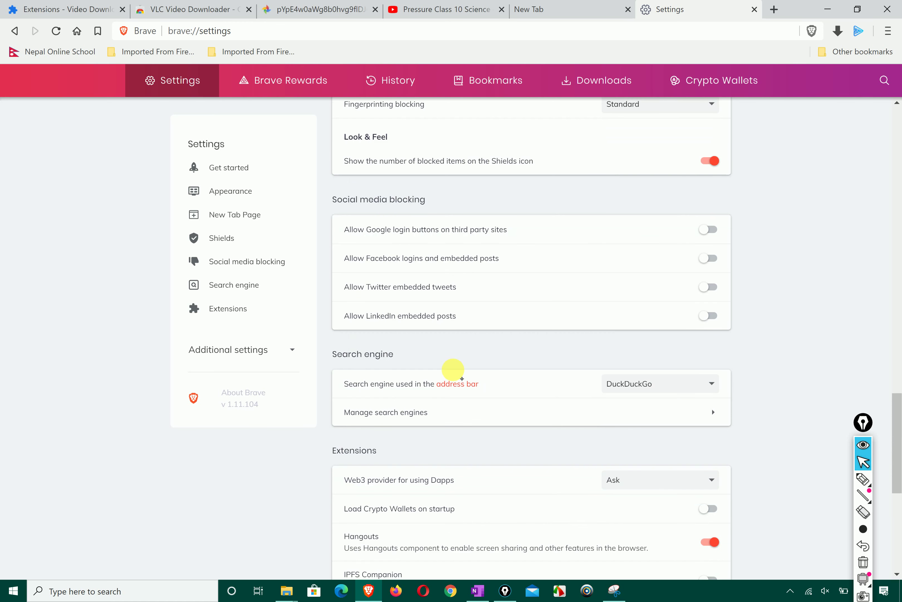
pyautogui.scroll(-1, 462, 378)
pyautogui.click(714, 344)
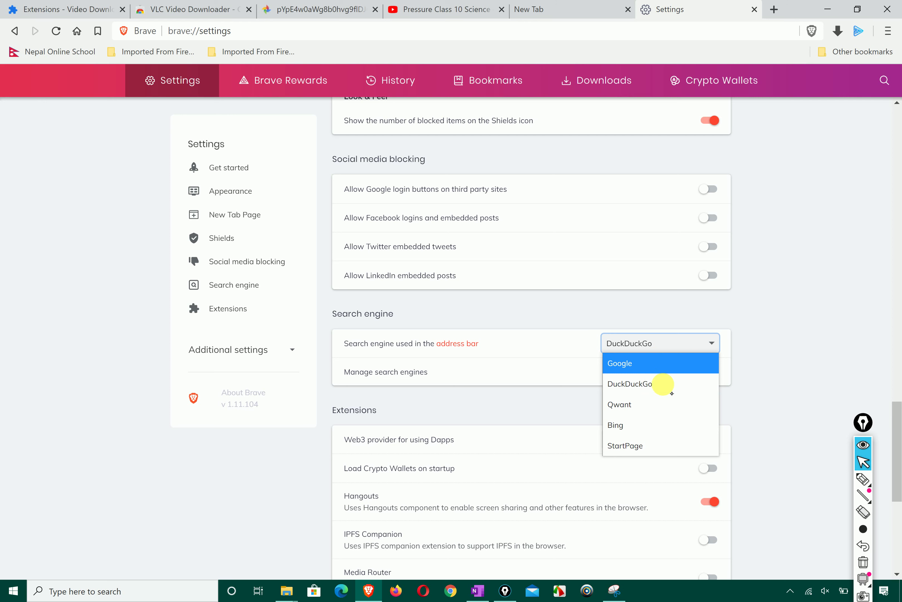
pyautogui.click(663, 385)
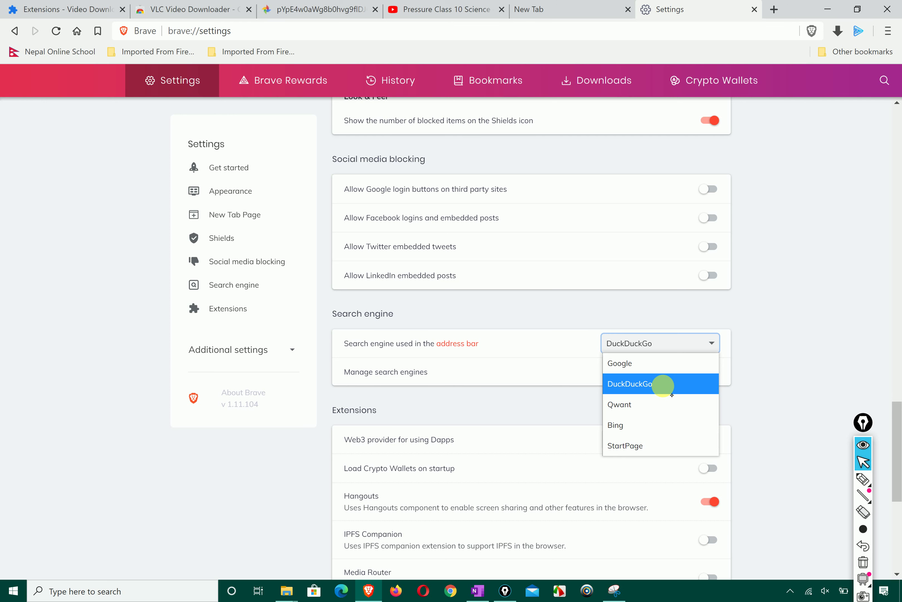
pyautogui.click(663, 385)
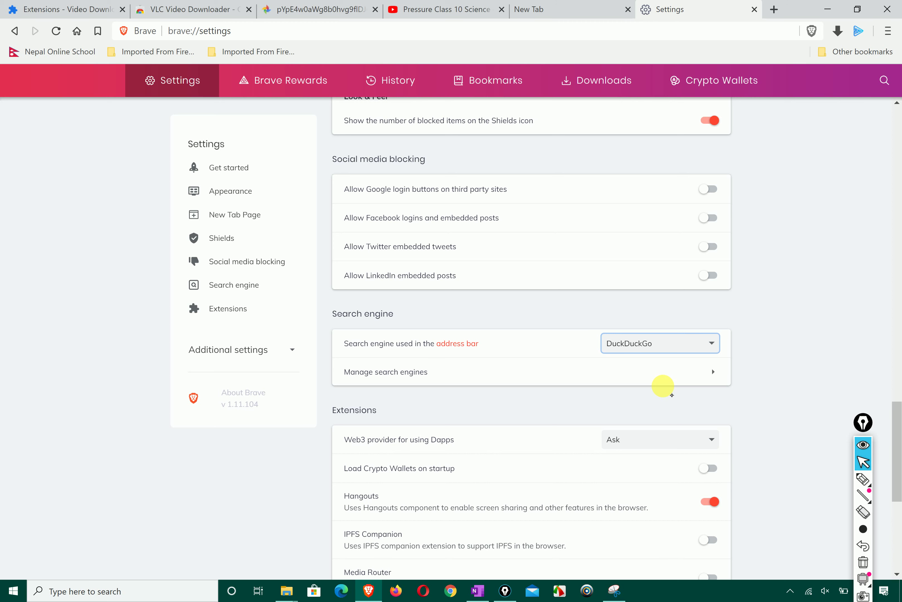
# Mark the Manage extensions entry in the Extensions settings with a red freehand pen stroke.
pyautogui.scroll(-6, 476, 423)
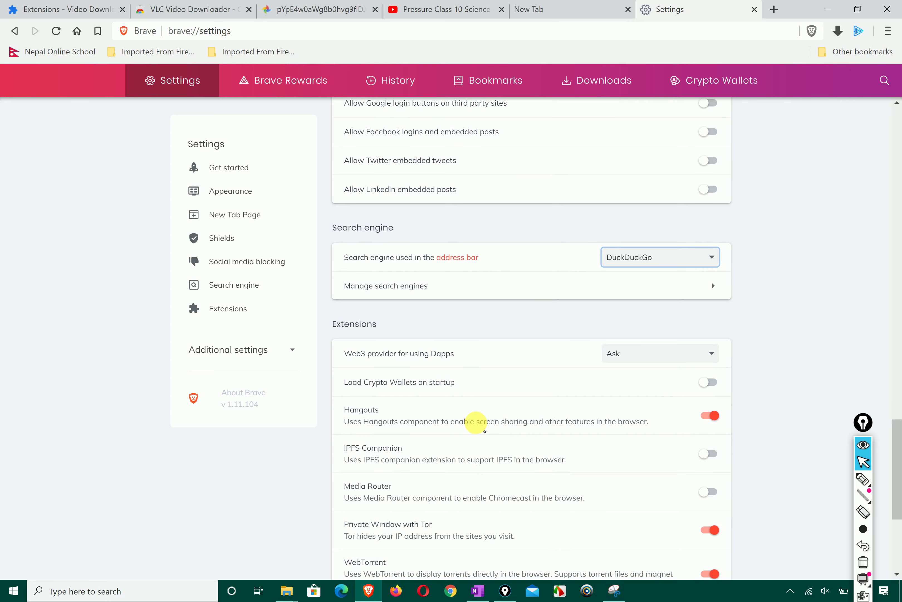
pyautogui.scroll(-1, 476, 422)
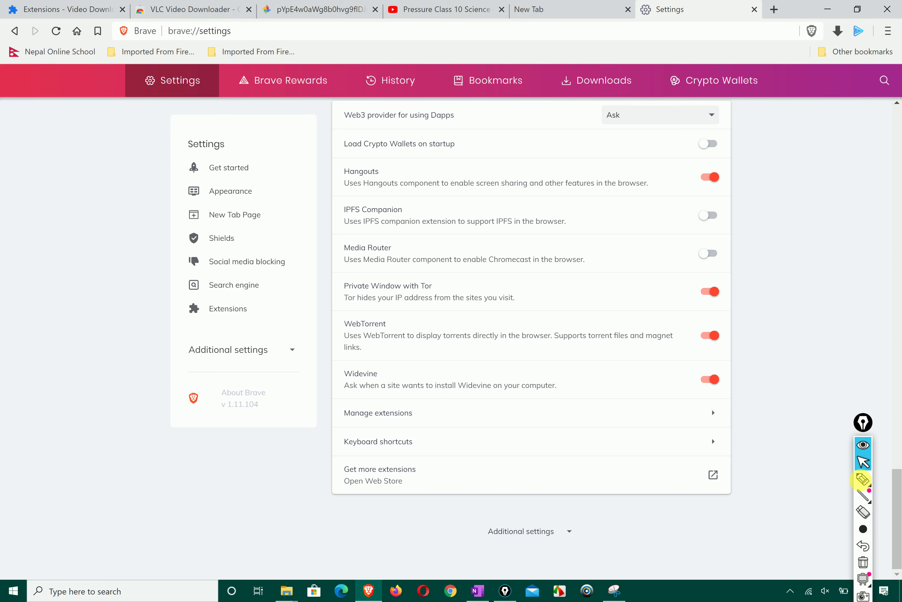
pyautogui.click(863, 480)
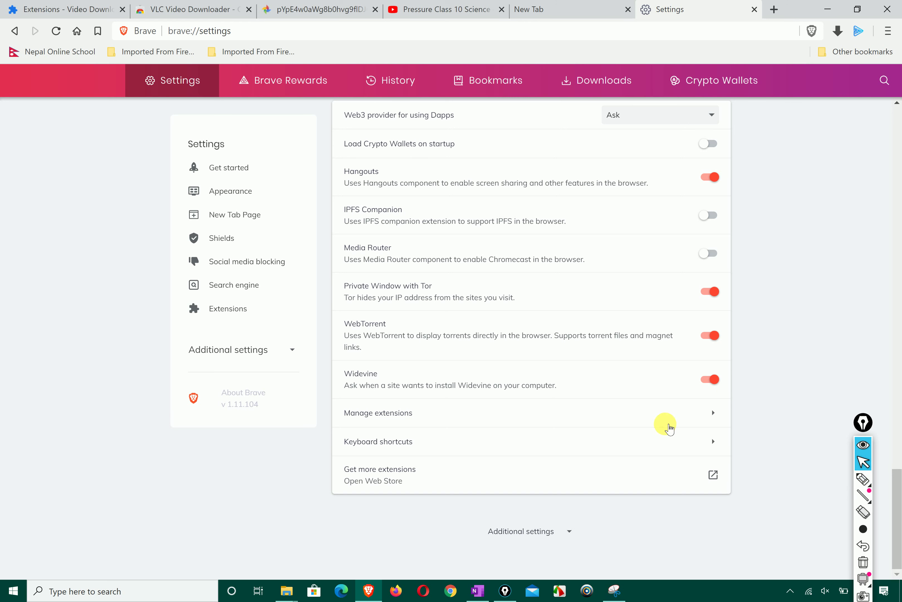
pyautogui.click(863, 480)
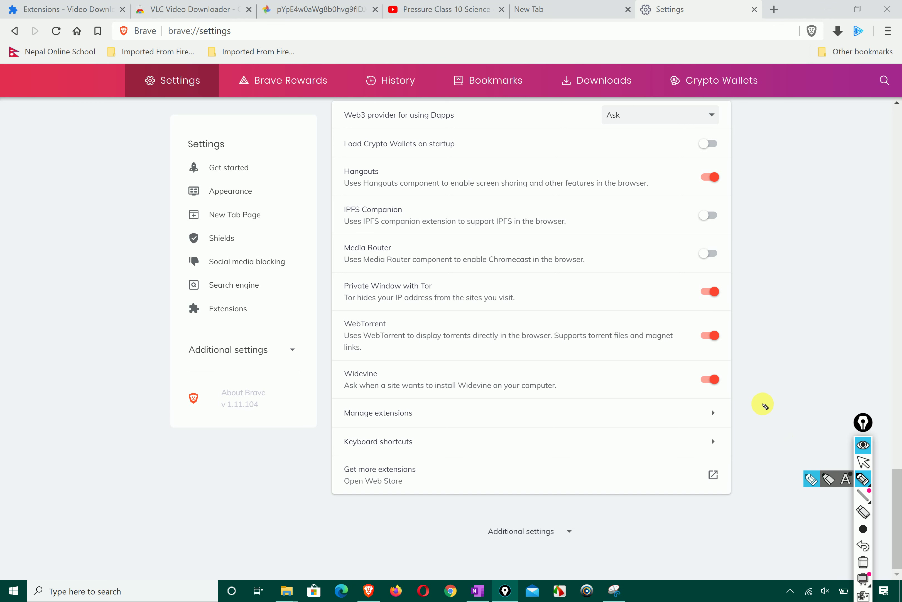
pyautogui.moveTo(763, 403)
pyautogui.mouseDown()
pyautogui.moveTo(666, 439)
pyautogui.moveTo(628, 401)
pyautogui.mouseUp()
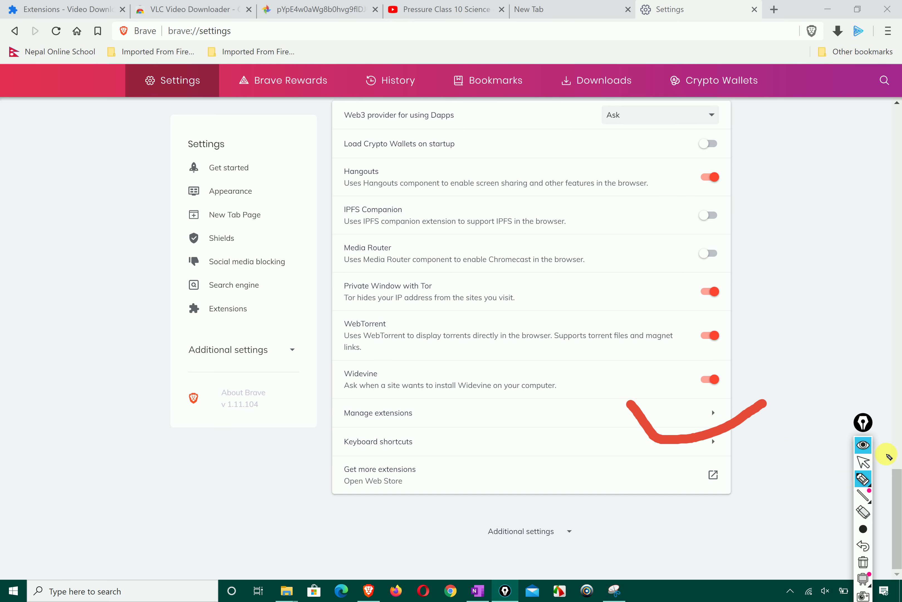
pyautogui.click(864, 462)
# Open the extension management page and remove Video Downloader Professional and Video Downloader Ultimate, closing the uninstall page that opens in between.
pyautogui.click(723, 412)
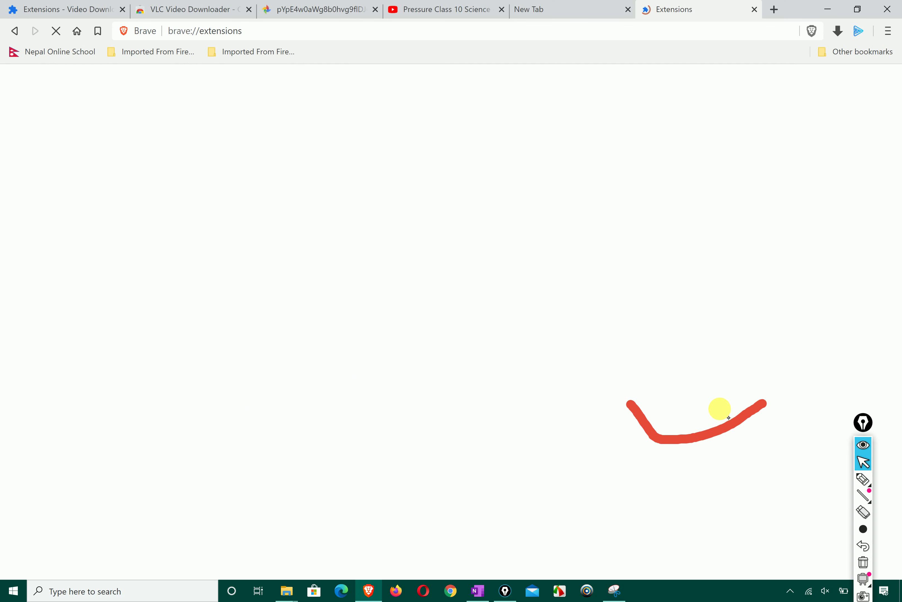
pyautogui.click(170, 250)
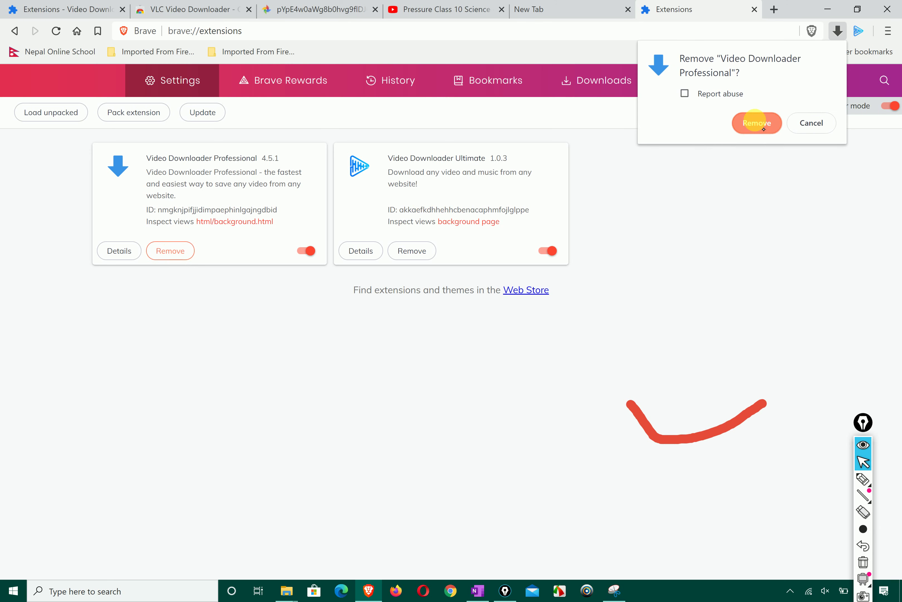
pyautogui.click(757, 122)
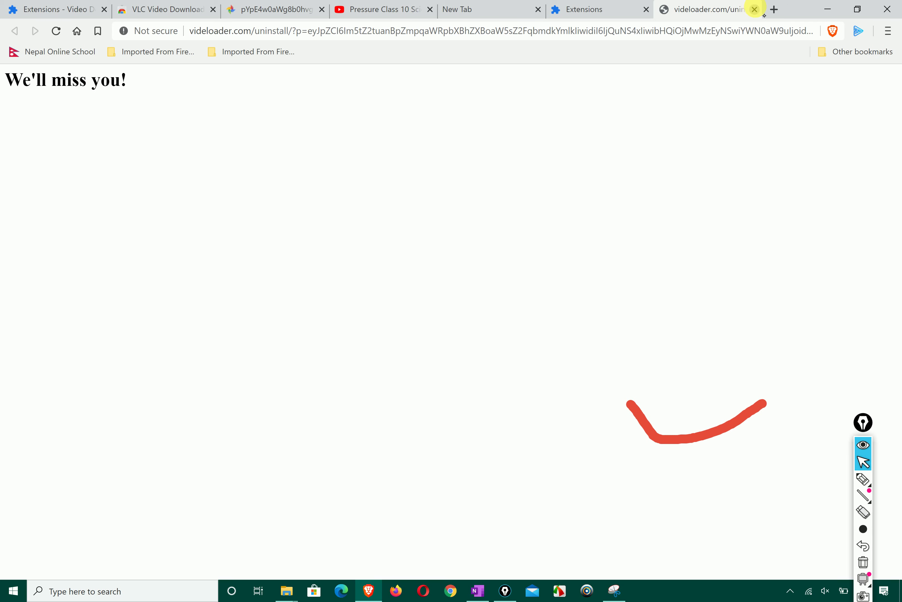
pyautogui.click(754, 10)
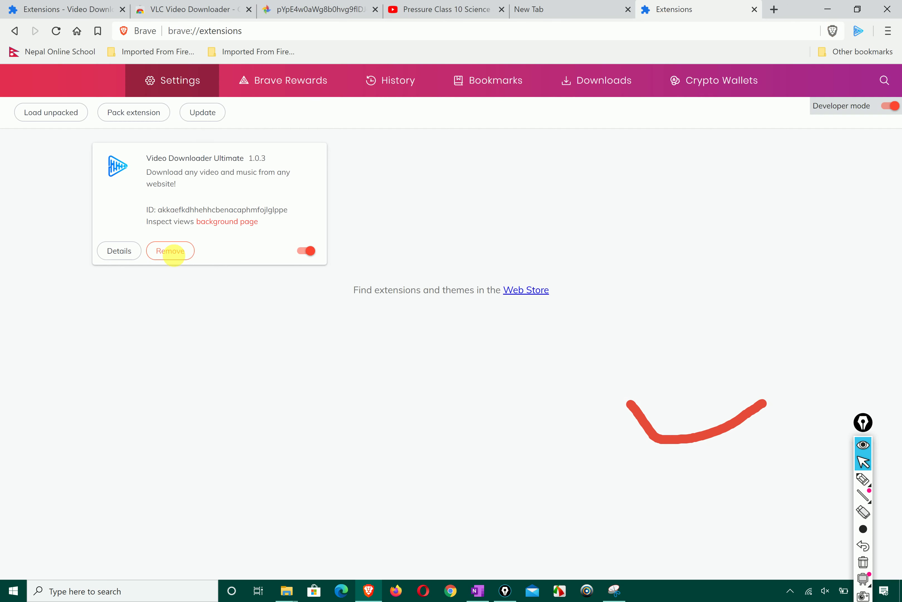
pyautogui.click(170, 250)
pyautogui.click(773, 125)
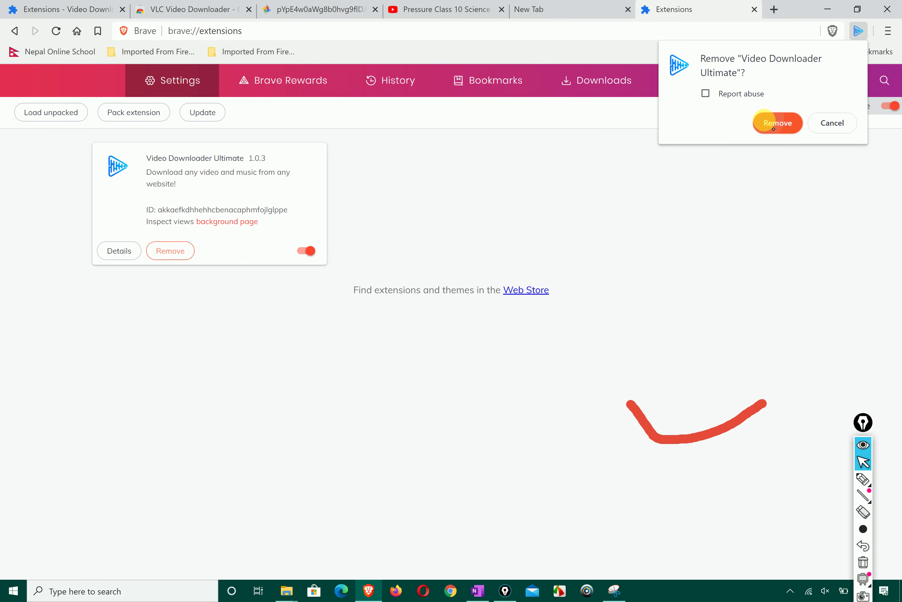